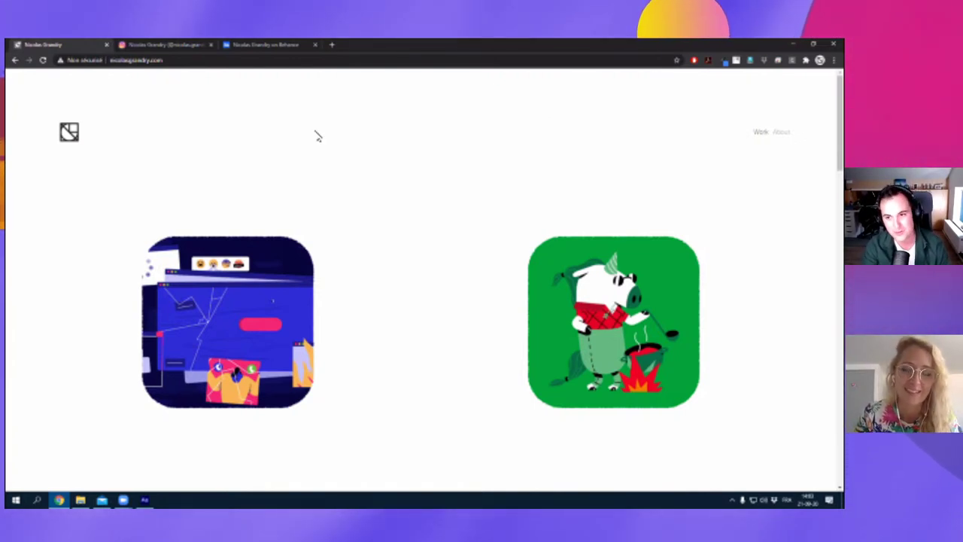
Open the UserWay project from the first card on the portfolio homepage.
scroll(494, 112, "down", 1)
scroll(453, 122, "up", 1)
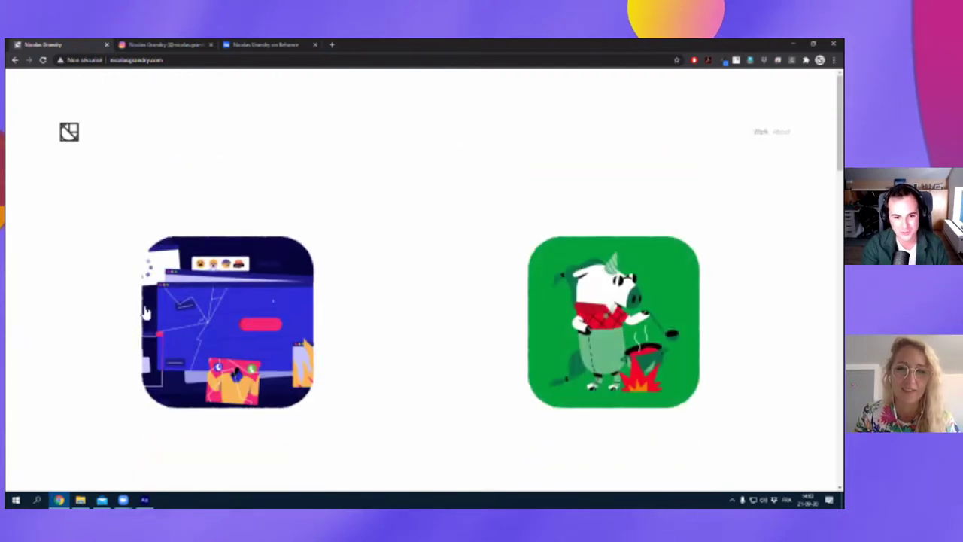
scroll(366, 133, "down", 2)
scroll(339, 135, "up", 1)
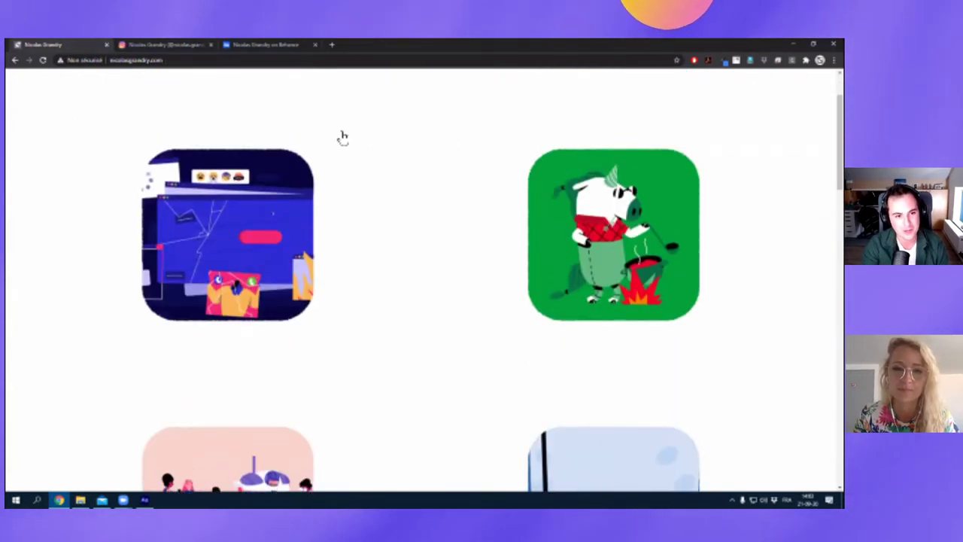
left_click(227, 228)
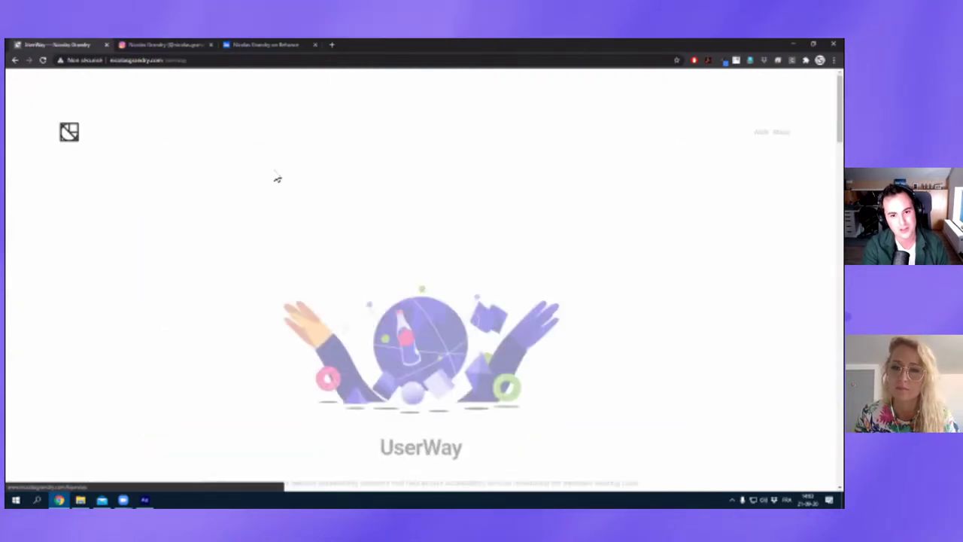
Scroll through the UserWay description and credits down to the explainer video.
scroll(128, 223, "down", 3)
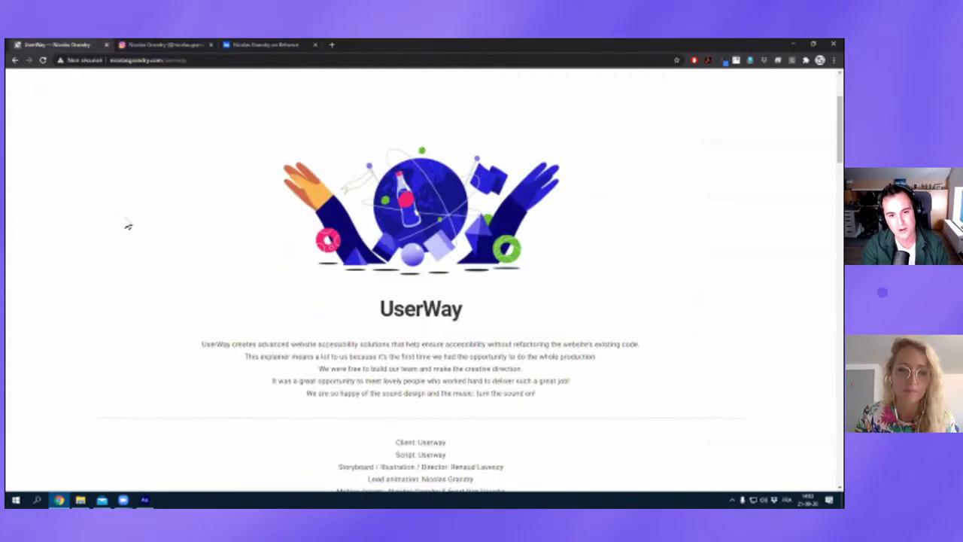
scroll(214, 208, "up", 1)
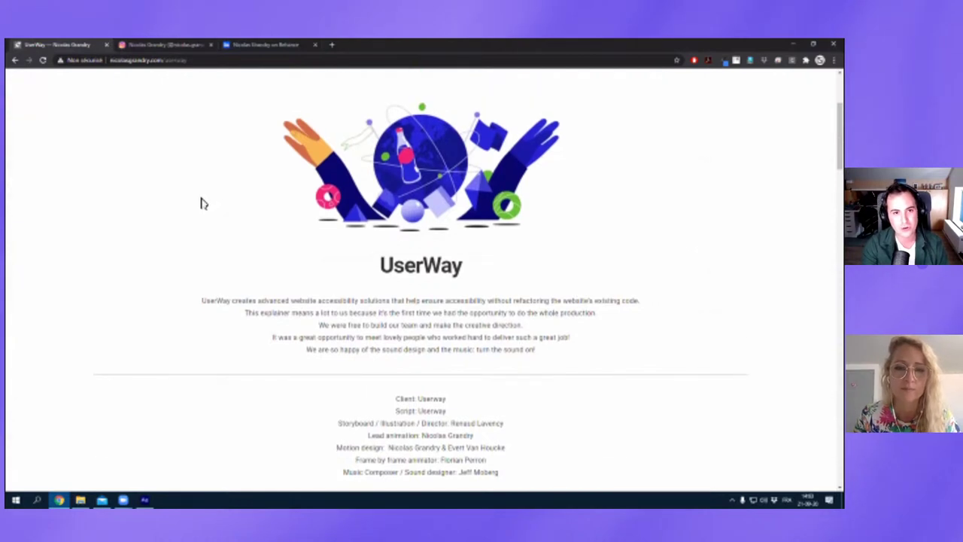
scroll(202, 203, "up", 3)
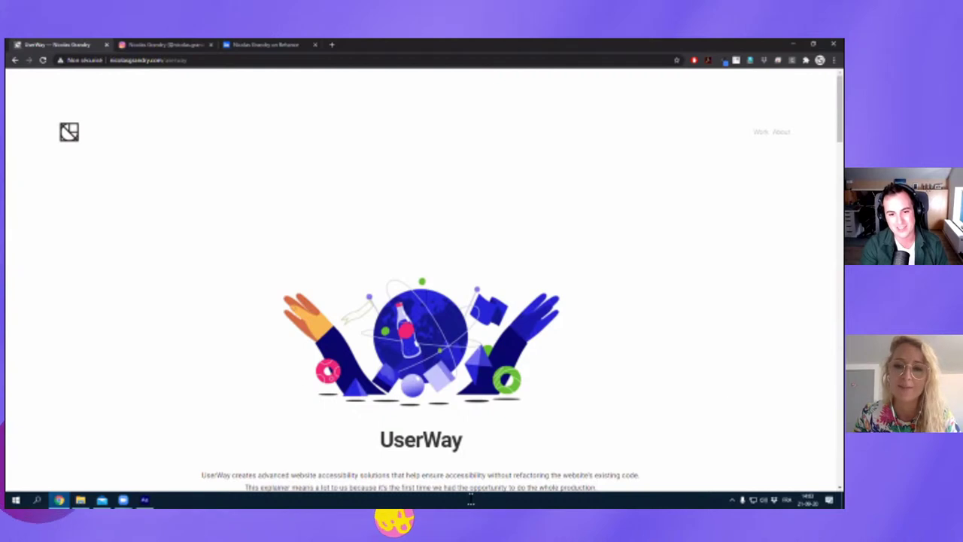
scroll(226, 249, "down", 2)
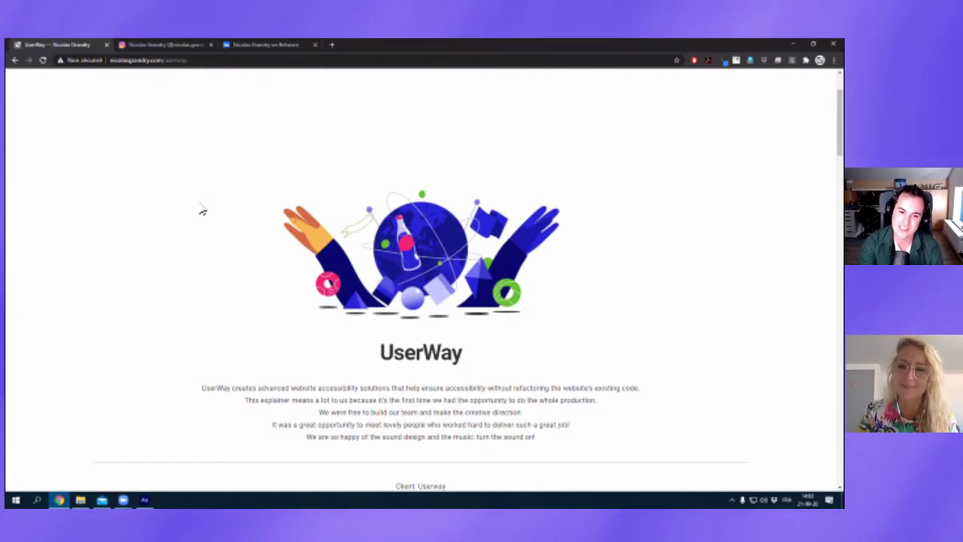
scroll(200, 209, "up", 1)
scroll(194, 203, "down", 1)
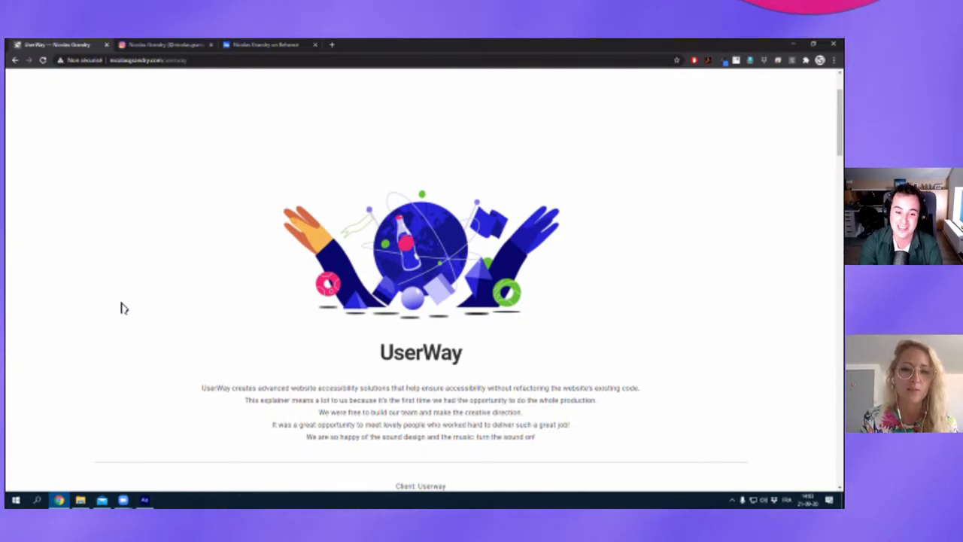
scroll(119, 276, "down", 3)
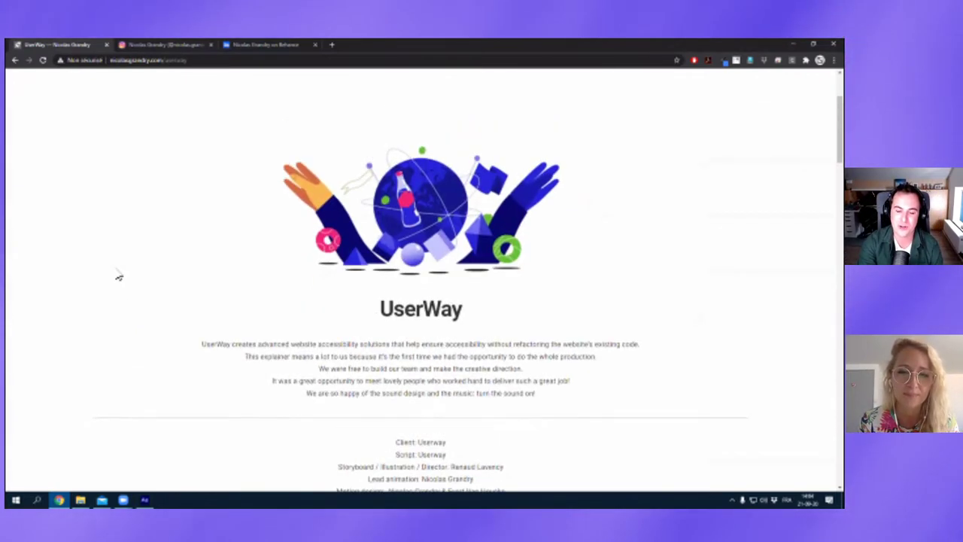
scroll(124, 270, "down", 5)
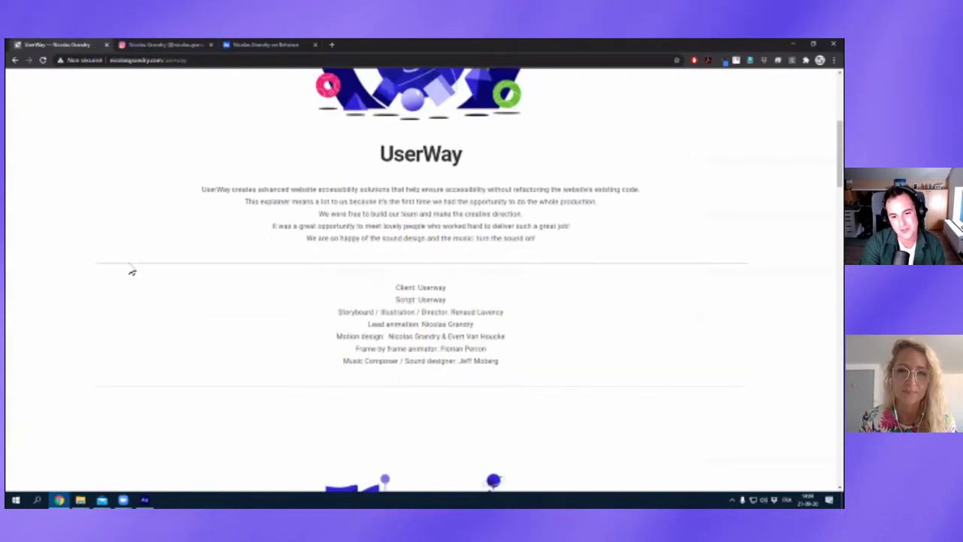
scroll(133, 260, "down", 2)
scroll(191, 259, "up", 1)
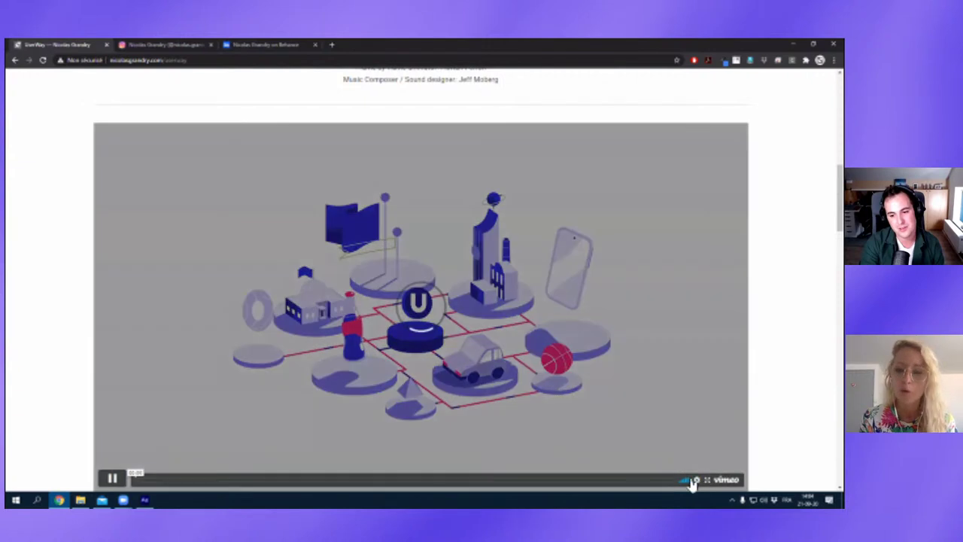
scroll(48, 183, "down", 1)
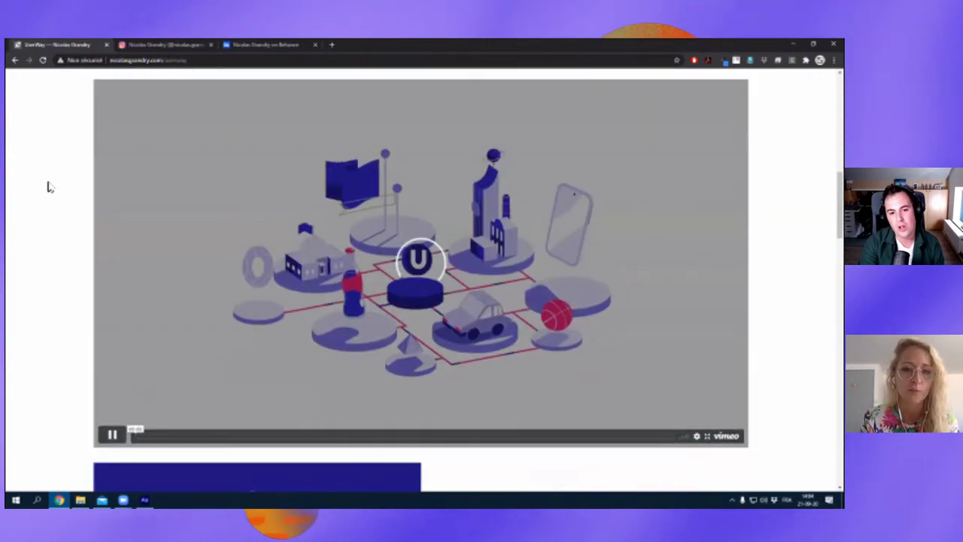
scroll(47, 185, "up", 1)
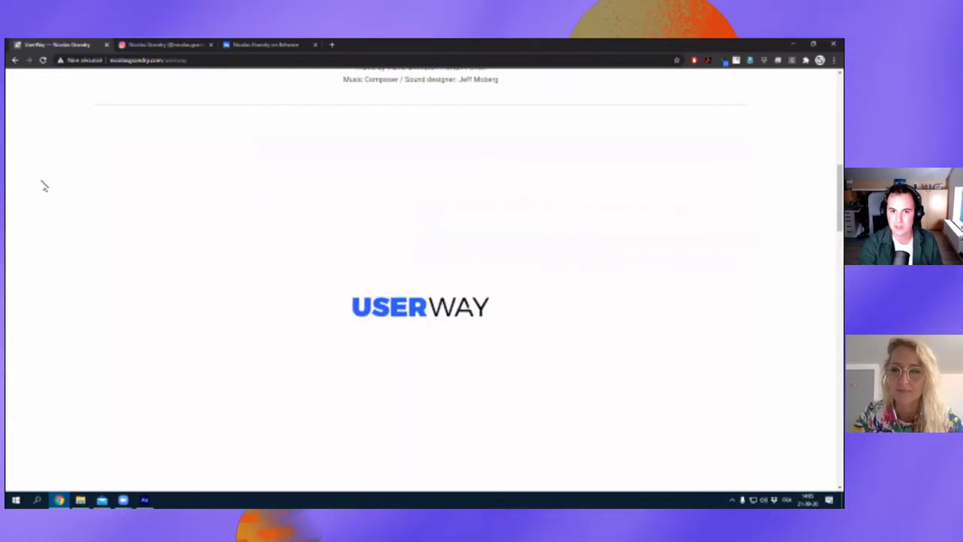
scroll(43, 186, "down", 1)
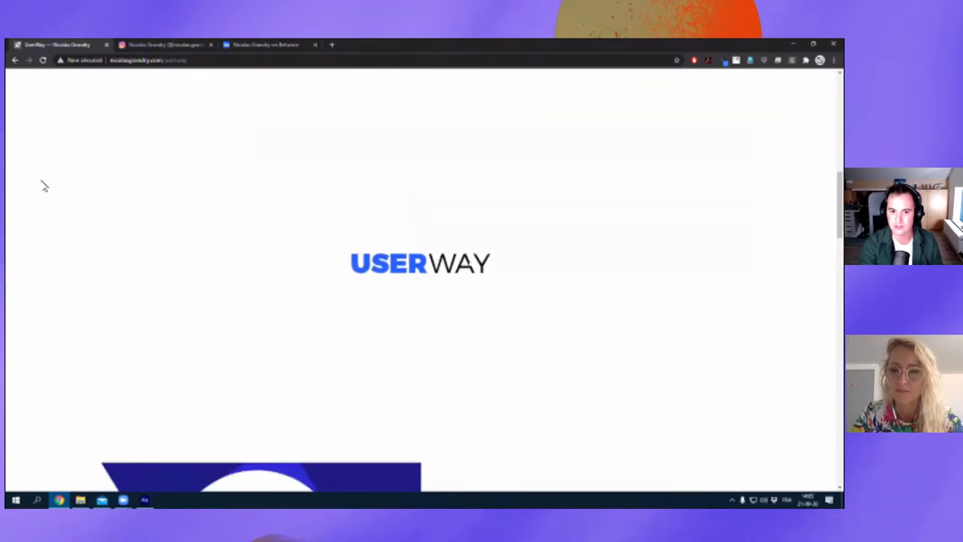
scroll(45, 186, "up", 1)
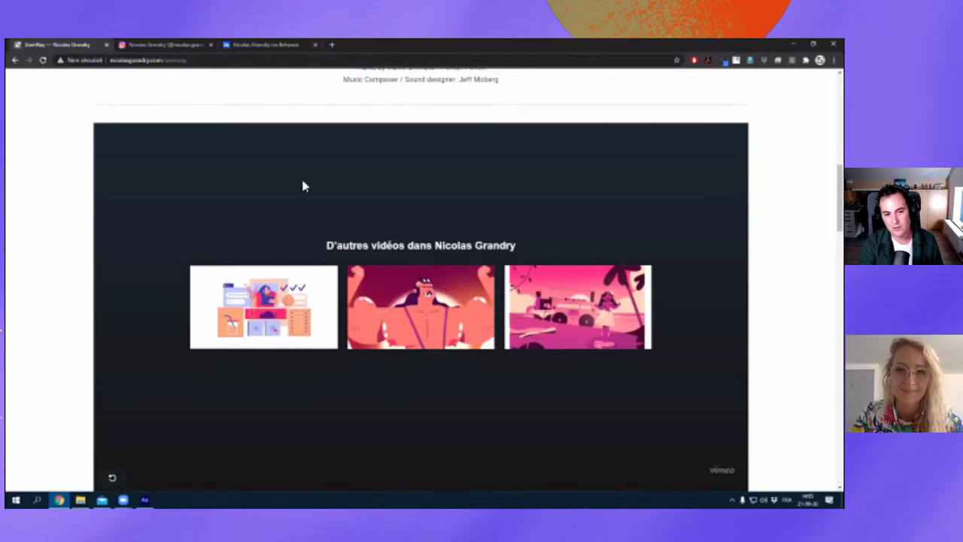
scroll(303, 186, "down", 3)
scroll(103, 211, "down", 2)
scroll(85, 251, "down", 3)
scroll(58, 224, "down", 3)
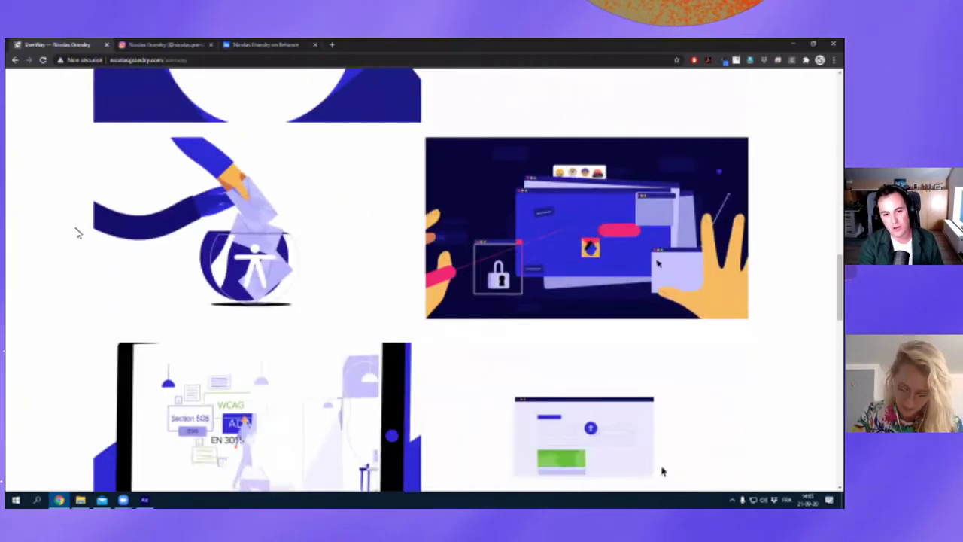
scroll(78, 233, "down", 3)
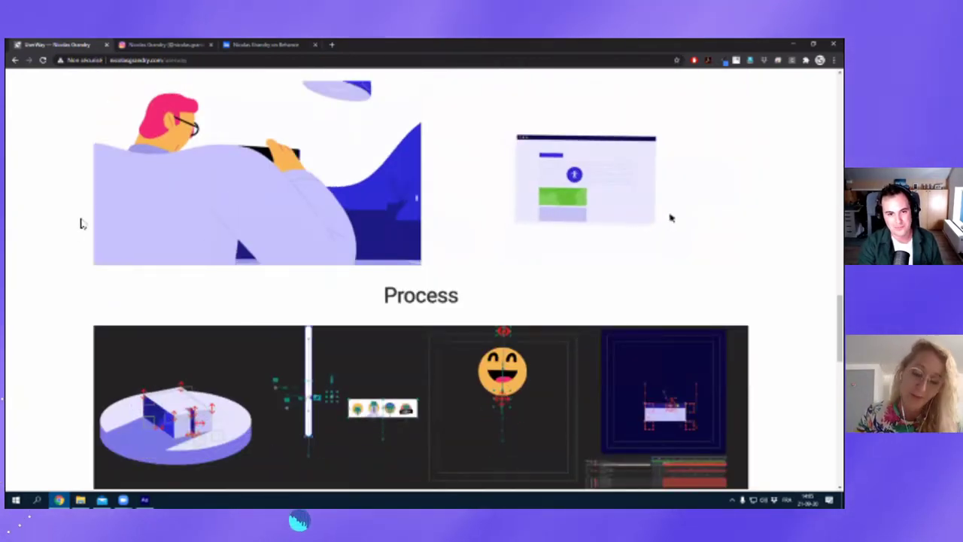
scroll(79, 219, "down", 3)
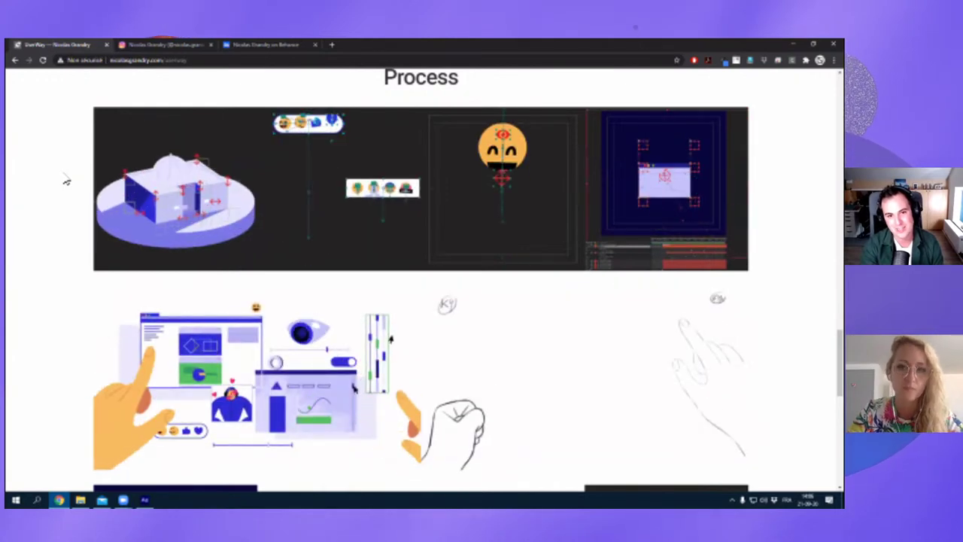
scroll(67, 180, "down", 1)
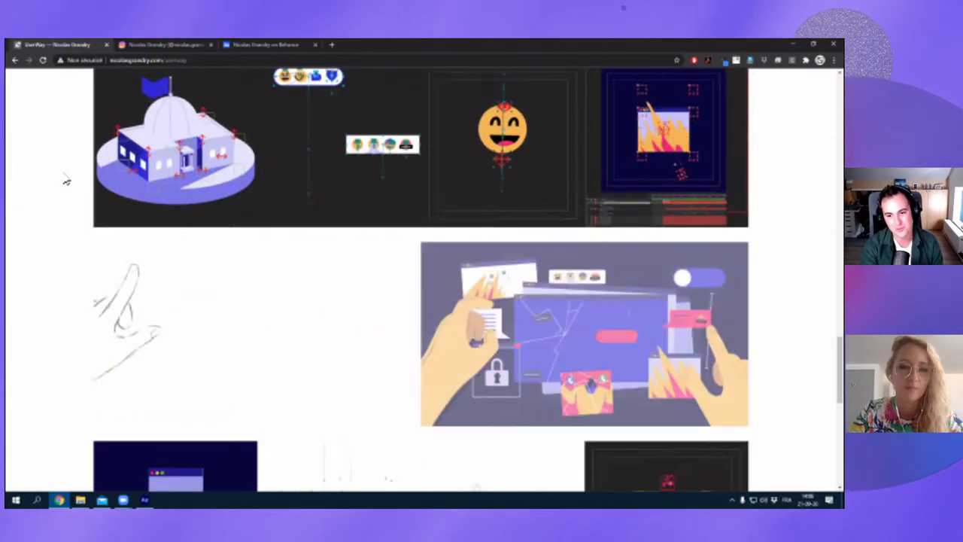
scroll(66, 181, "down", 2)
scroll(66, 181, "down", 2)
scroll(66, 181, "down", 3)
scroll(441, 250, "down", 3)
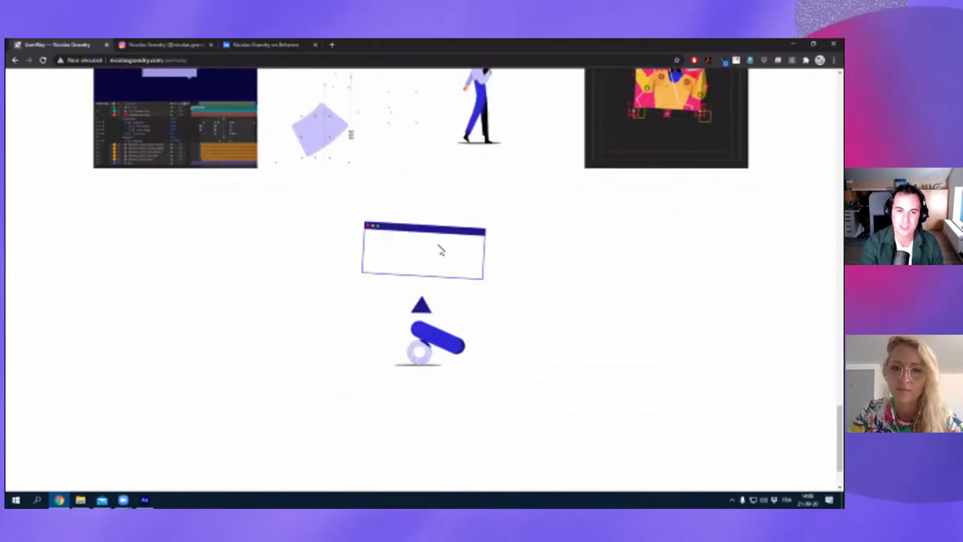
scroll(527, 204, "up", 3)
scroll(413, 196, "up", 6)
scroll(358, 191, "up", 5)
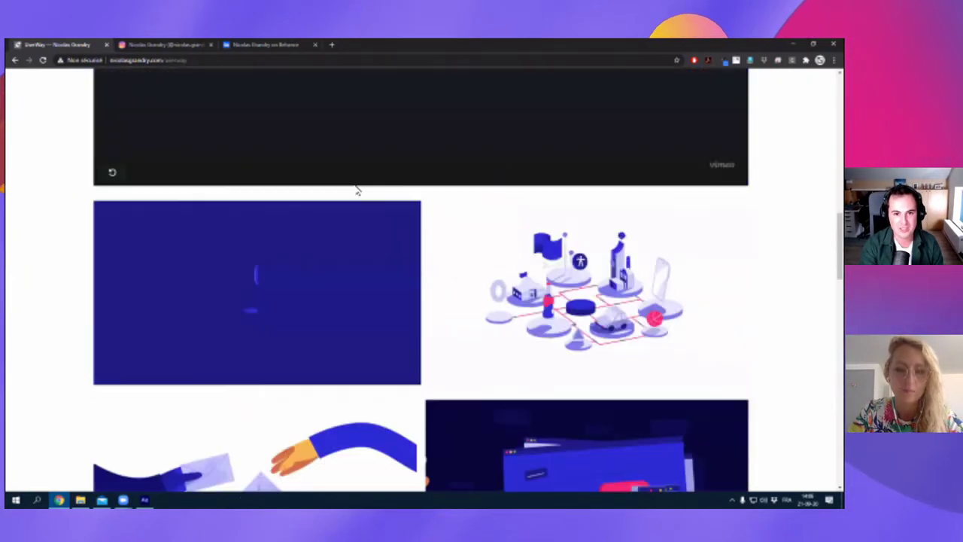
scroll(180, 166, "up", 6)
scroll(89, 141, "up", 10)
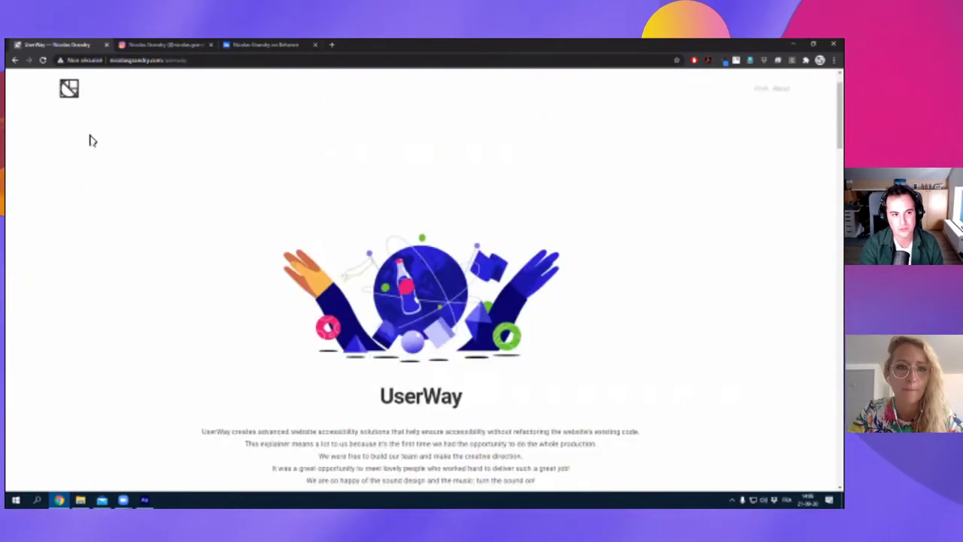
Return to the portfolio homepage via the site logo and browse the thumbnail grid.
left_click(66, 97)
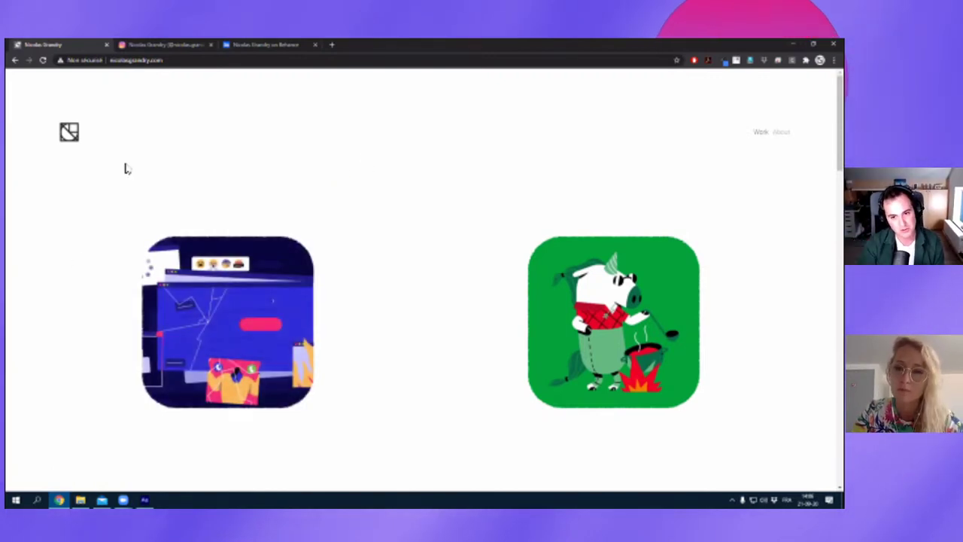
scroll(441, 223, "down", 5)
scroll(383, 173, "down", 4)
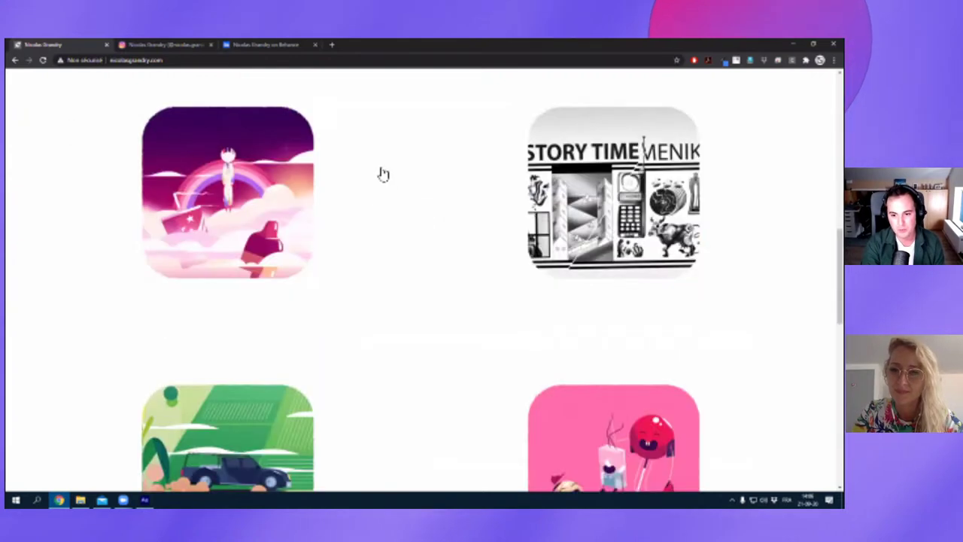
scroll(428, 224, "down", 3)
scroll(428, 216, "down", 6)
scroll(343, 233, "up", 1)
scroll(249, 230, "up", 1)
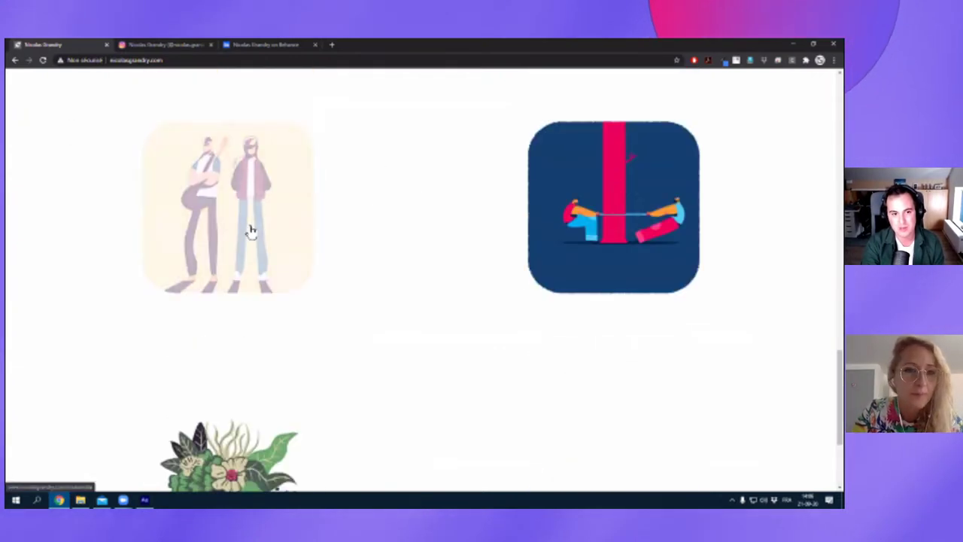
scroll(231, 277, "up", 1)
Open the two-musicians project and scroll down to its Vimeo video.
left_click(231, 278)
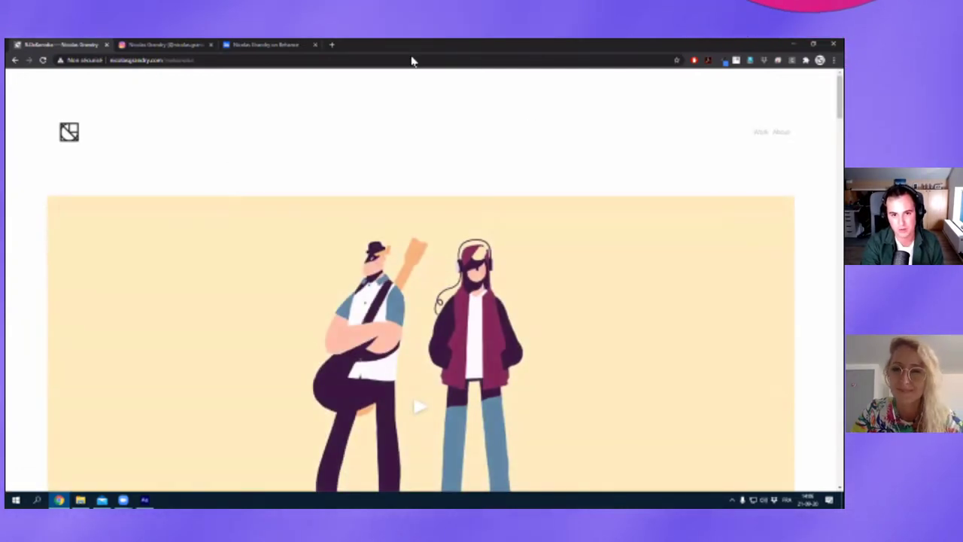
scroll(47, 132, "down", 3)
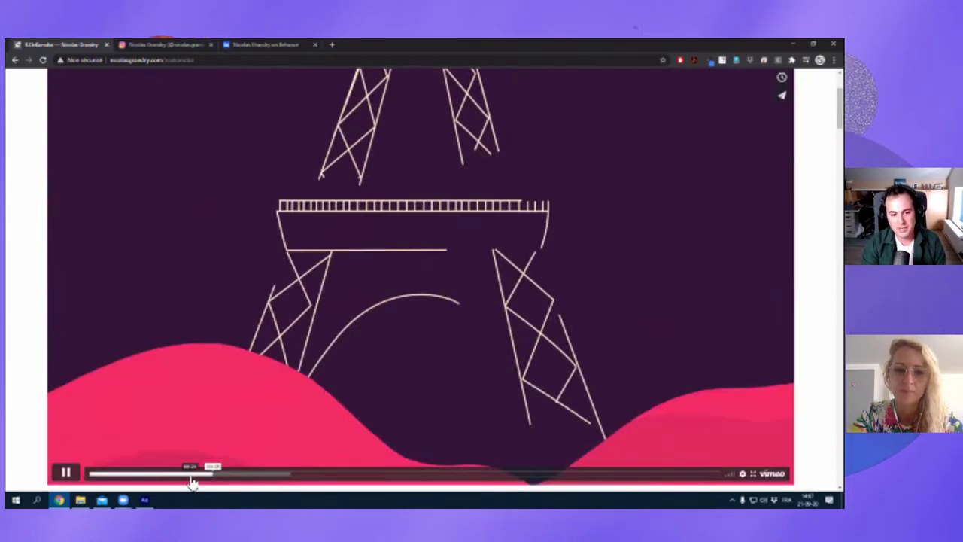
Scrub the R.OxKONOBA video back to an earlier scene, resume playback, then skip ahead.
left_click(189, 474)
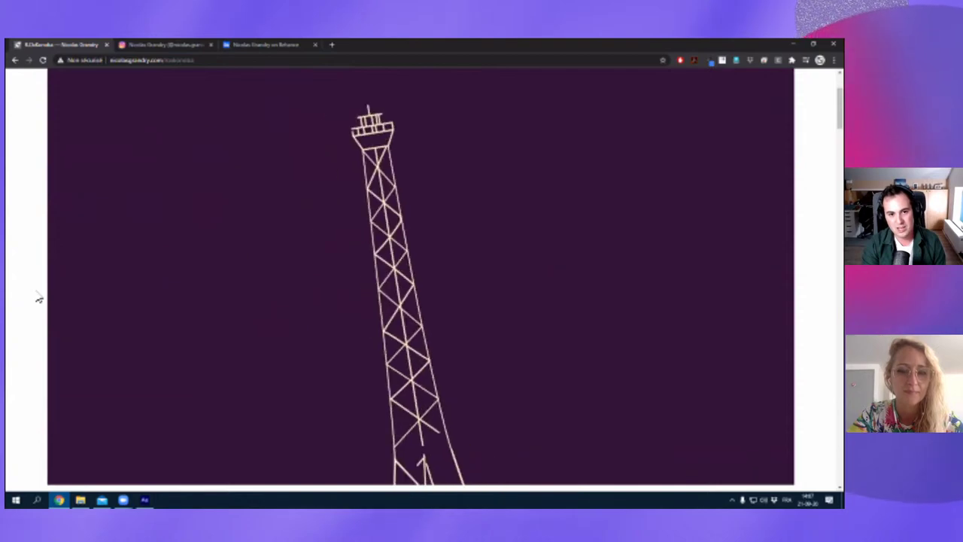
left_click(66, 474)
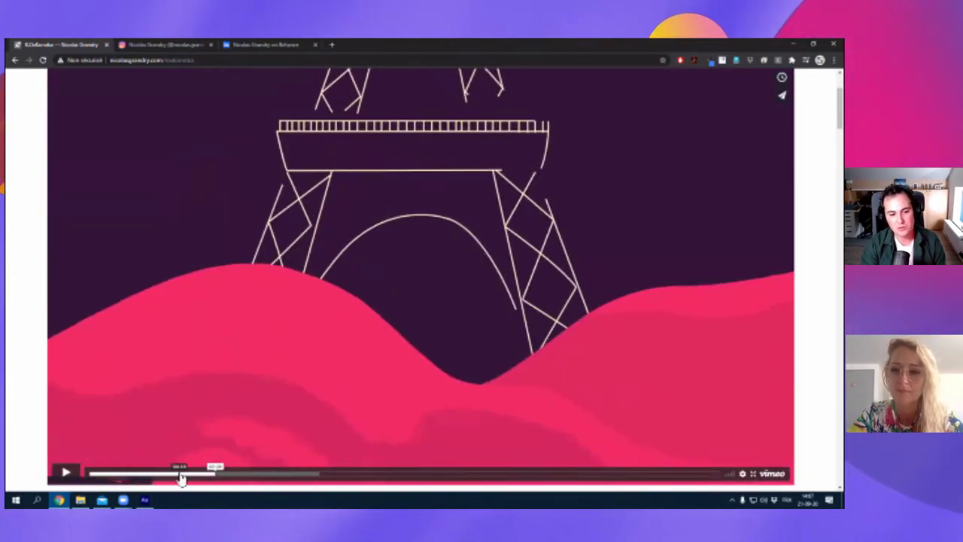
mouse_move(183, 474)
left_mouse_down()
mouse_move(207, 470)
mouse_move(179, 470)
mouse_move(201, 468)
mouse_move(189, 468)
left_mouse_up()
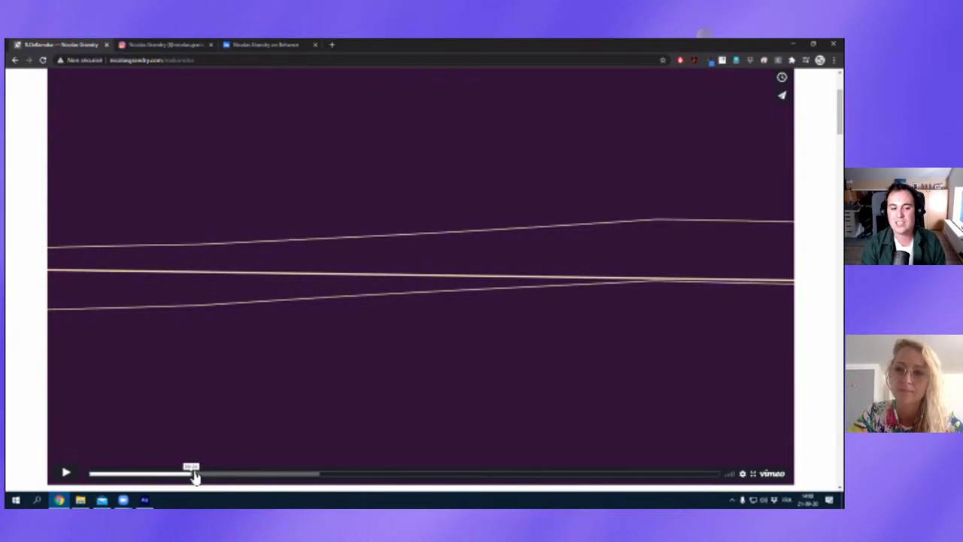
left_click_drag(194, 473, 196, 468)
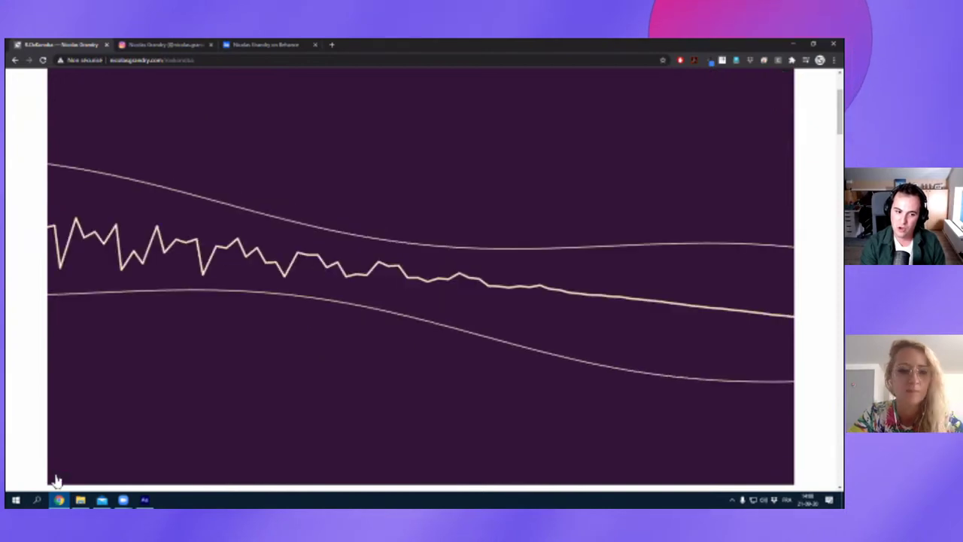
left_click(60, 476)
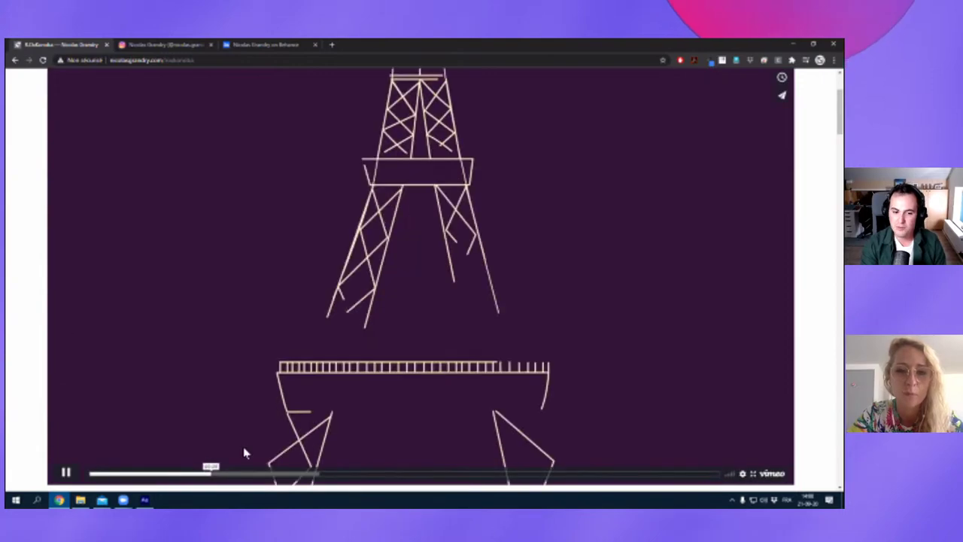
left_click(276, 474)
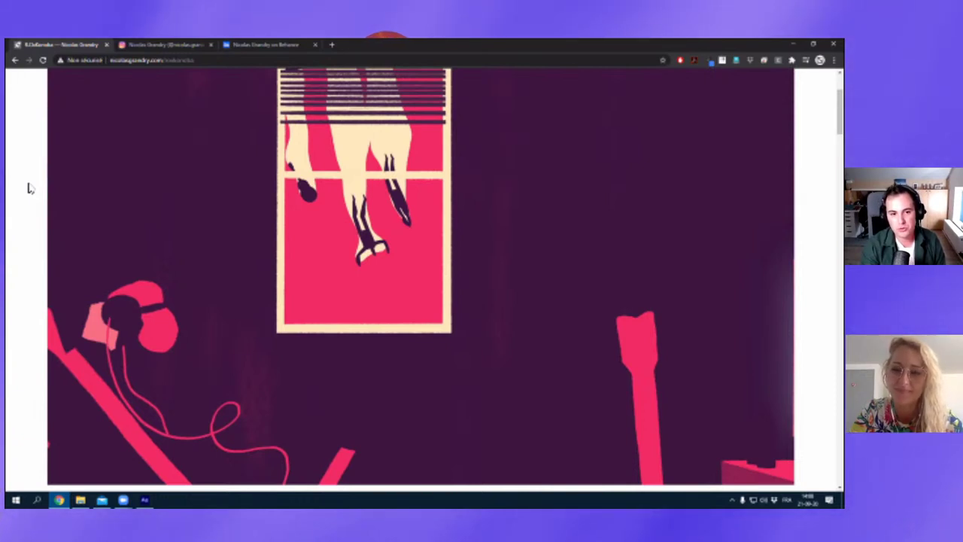
Jump the R.OxKONOBA video forward to the street scene and resume playing.
mouse_move(98, 284)
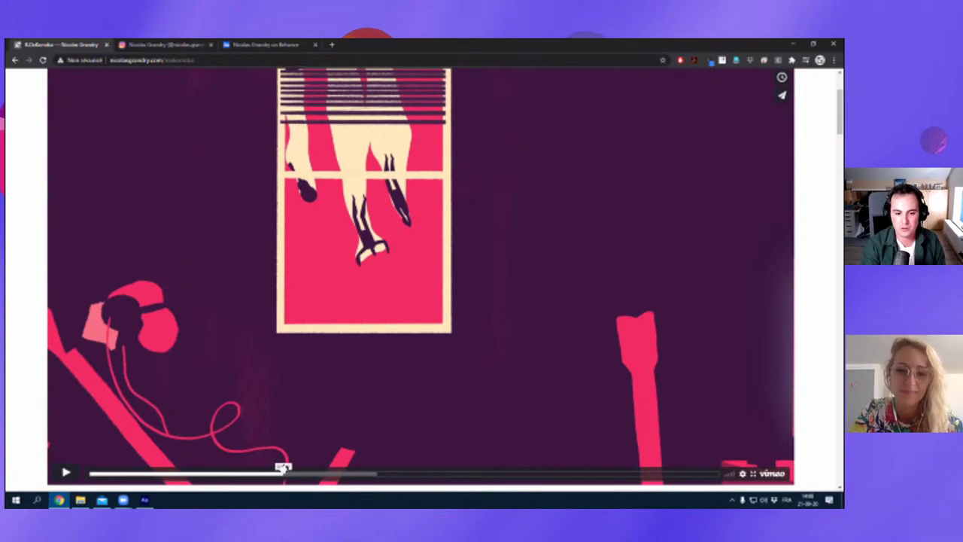
mouse_move(285, 476)
left_mouse_down()
mouse_move(343, 470)
mouse_move(328, 468)
left_mouse_up()
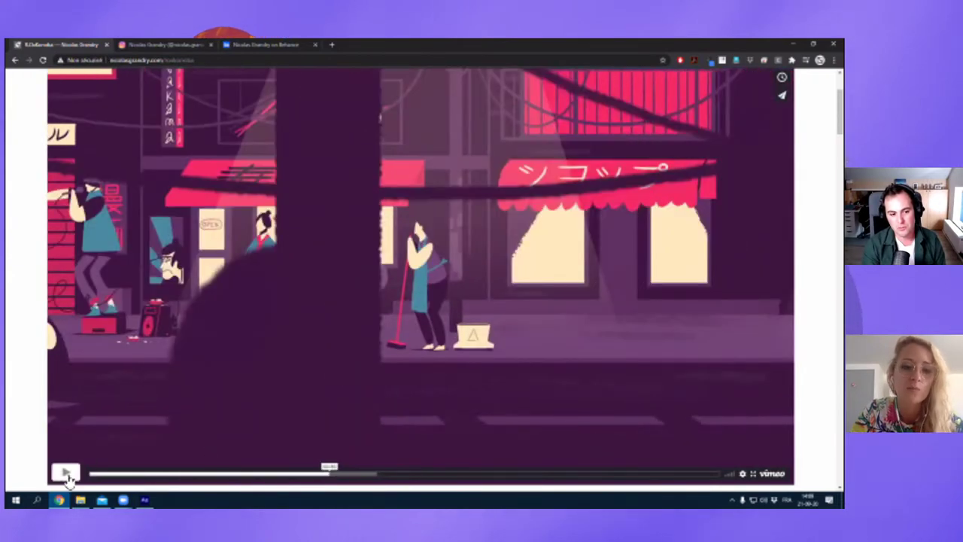
left_click(66, 472)
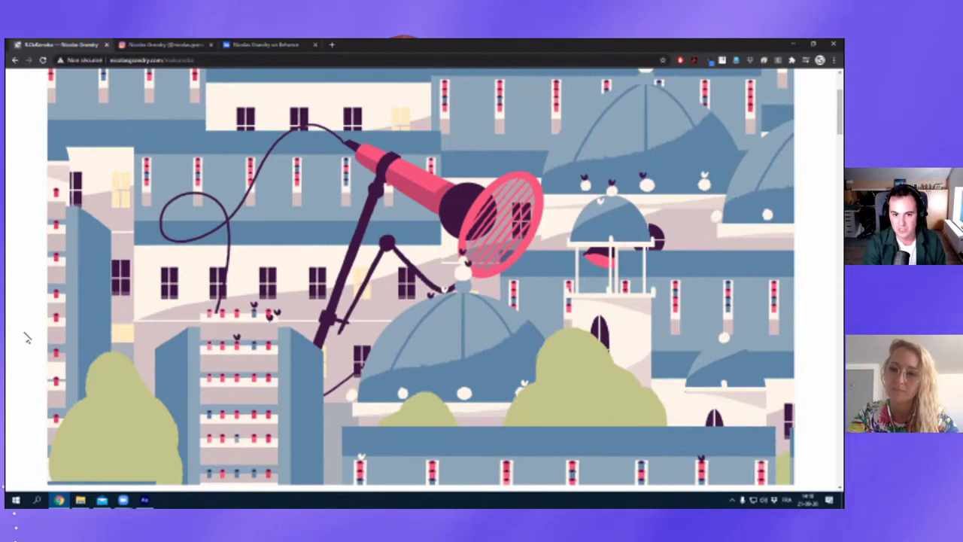
Scroll down the project page through the animation stills to the scooter illustrations.
scroll(30, 338, "down", 3)
scroll(38, 337, "down", 6)
scroll(43, 333, "down", 3)
scroll(53, 328, "down", 3)
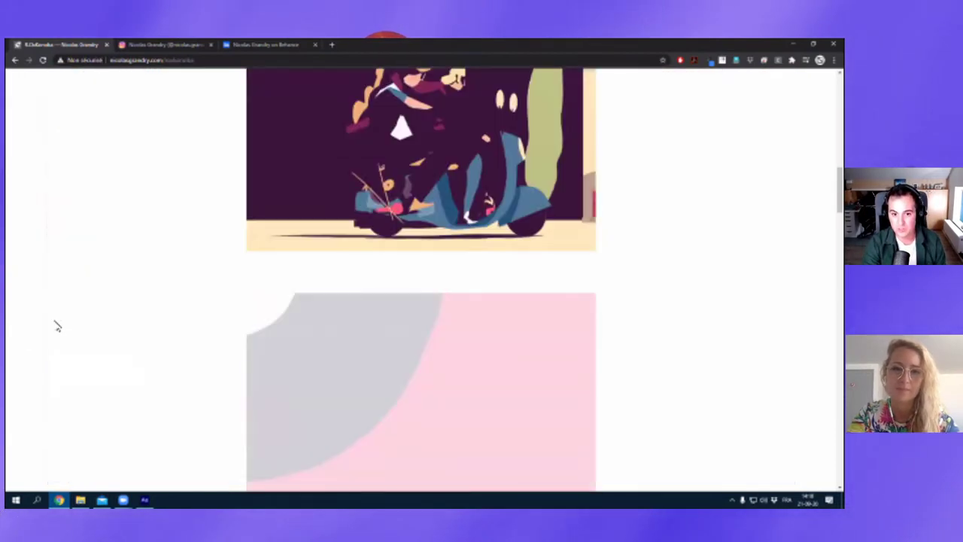
scroll(56, 326, "down", 3)
scroll(57, 326, "down", 2)
scroll(56, 327, "down", 3)
scroll(55, 326, "down", 1)
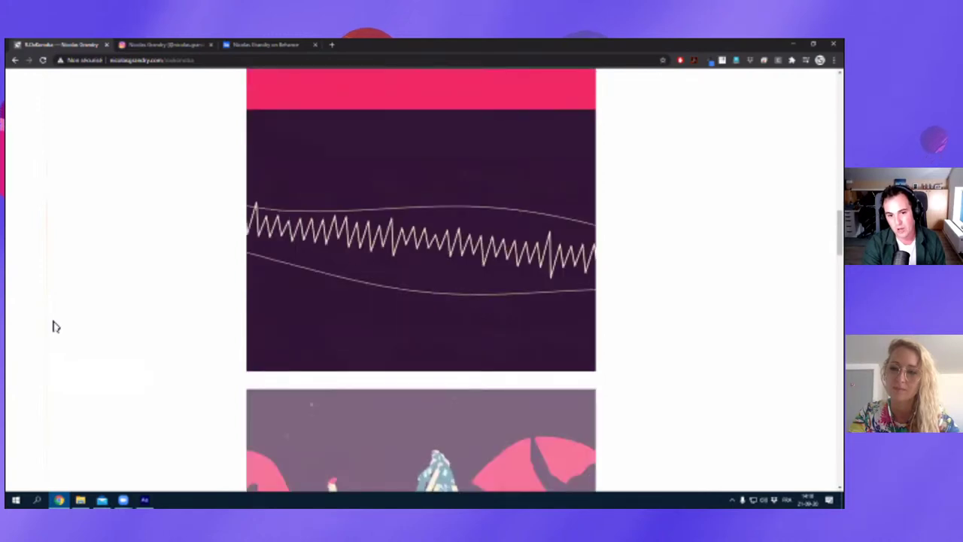
scroll(54, 326, "down", 3)
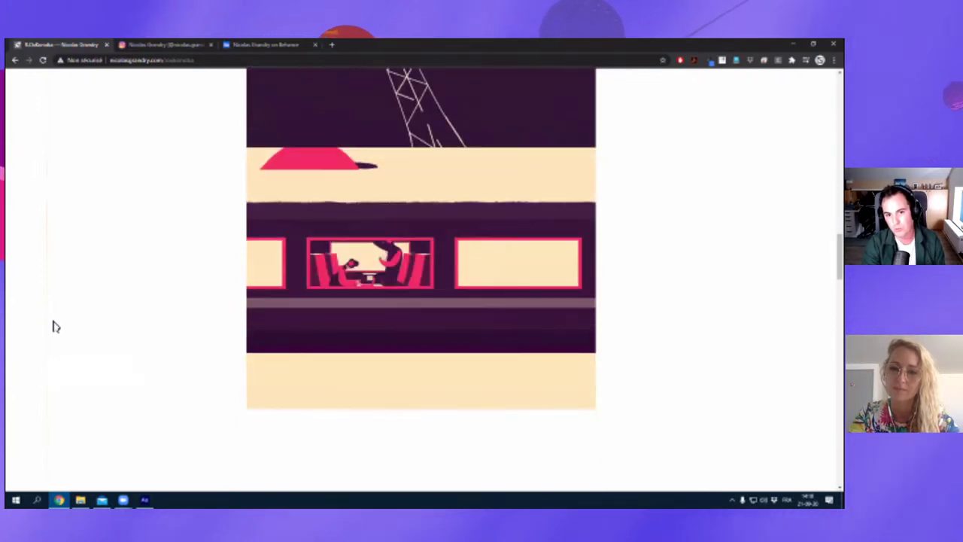
scroll(55, 326, "down", 3)
scroll(55, 326, "down", 3)
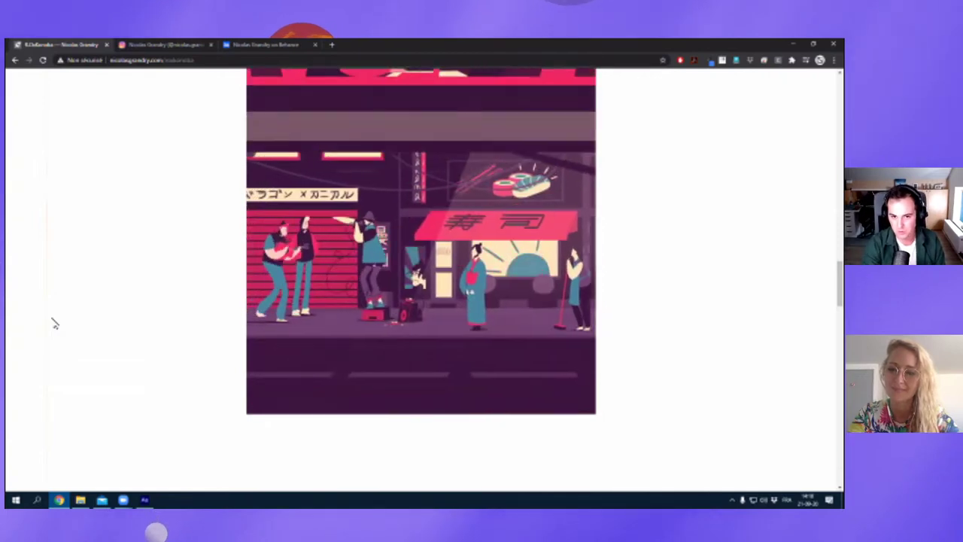
scroll(48, 323, "down", 1)
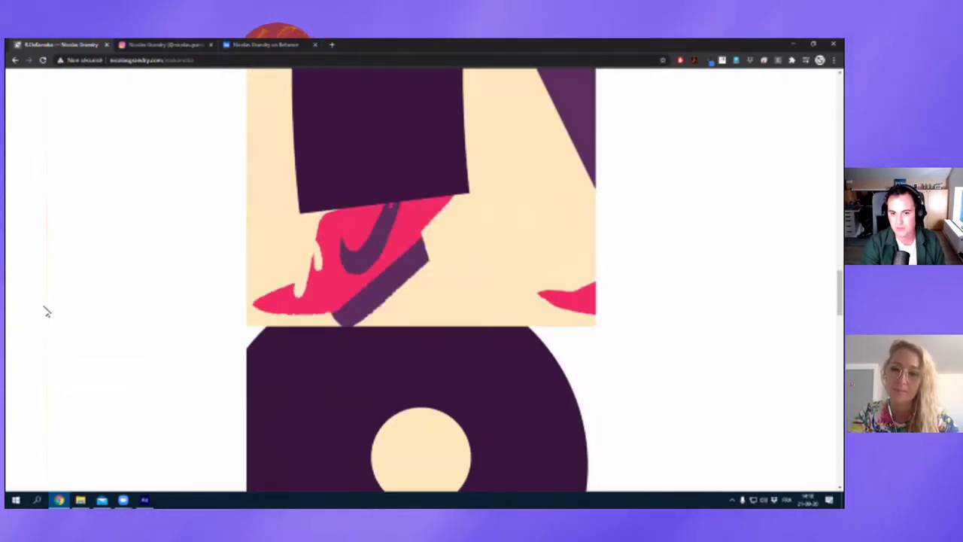
scroll(46, 313, "down", 2)
scroll(46, 314, "down", 1)
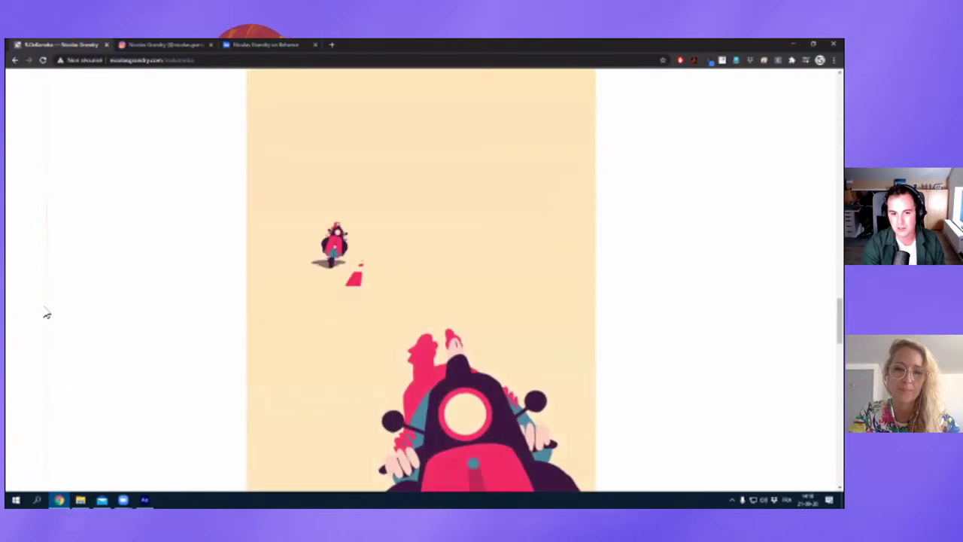
scroll(89, 237, "down", 5)
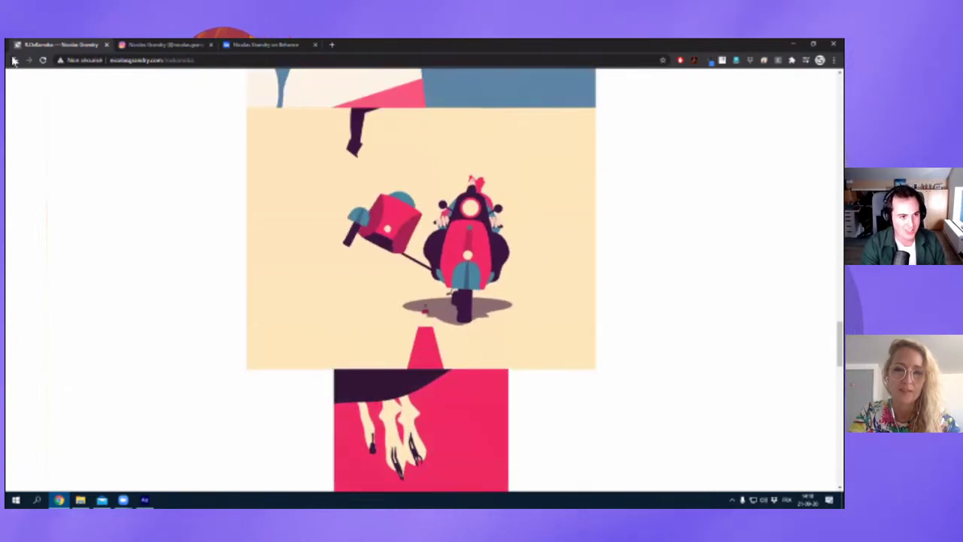
Go back home, open the green-pig Rubik's Cube project, and scroll to its animated tiles.
left_click(14, 60)
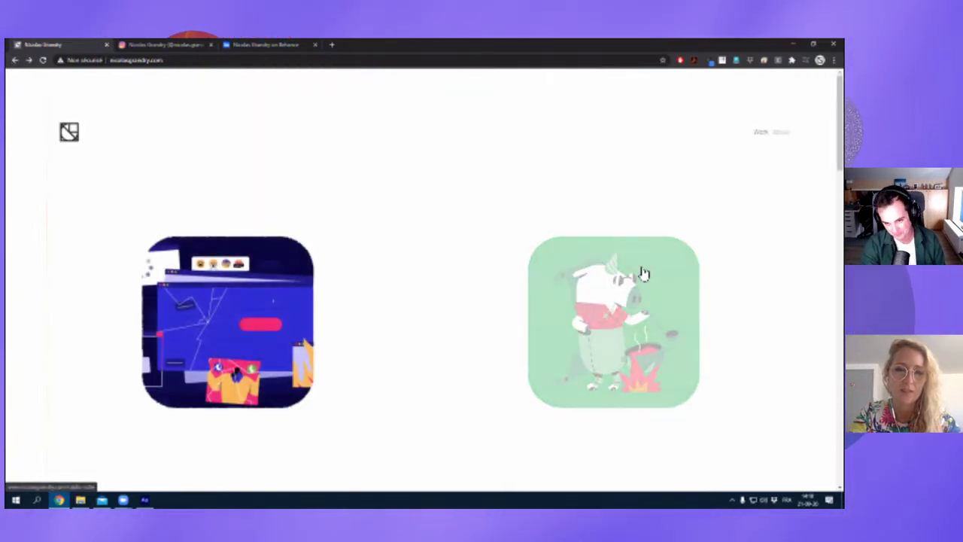
left_click(643, 273)
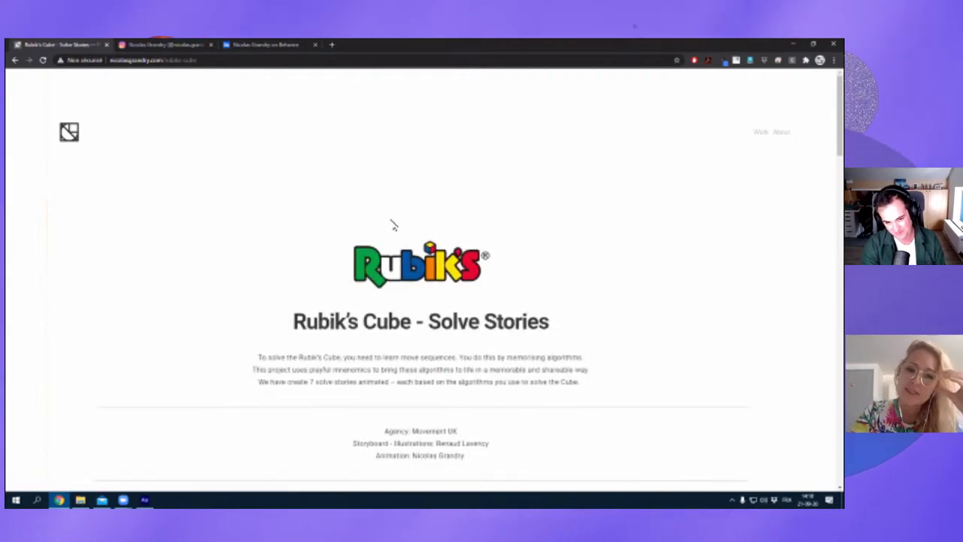
scroll(249, 219, "down", 3)
scroll(143, 179, "down", 1)
scroll(136, 168, "down", 1)
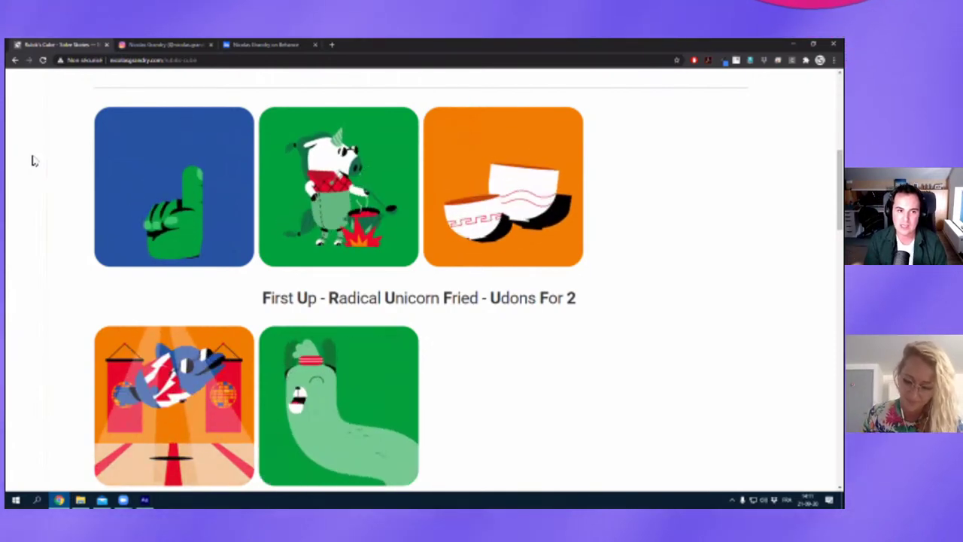
scroll(47, 172, "down", 1)
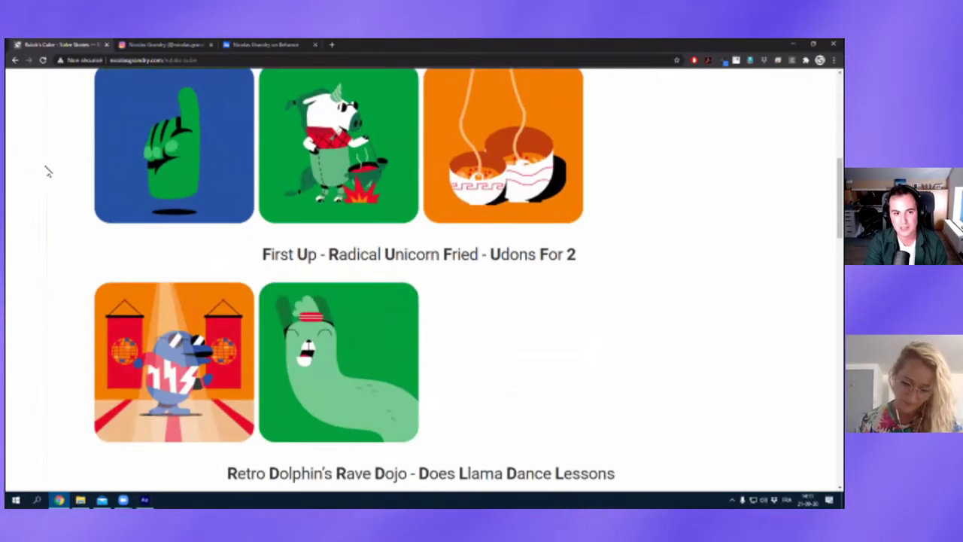
scroll(47, 171, "up", 1)
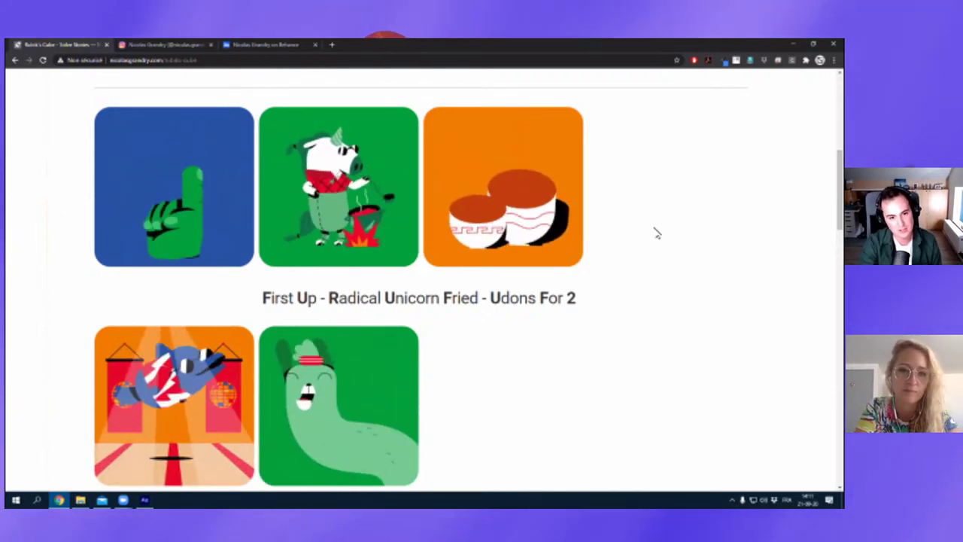
scroll(580, 284, "down", 1)
scroll(531, 221, "up", 1)
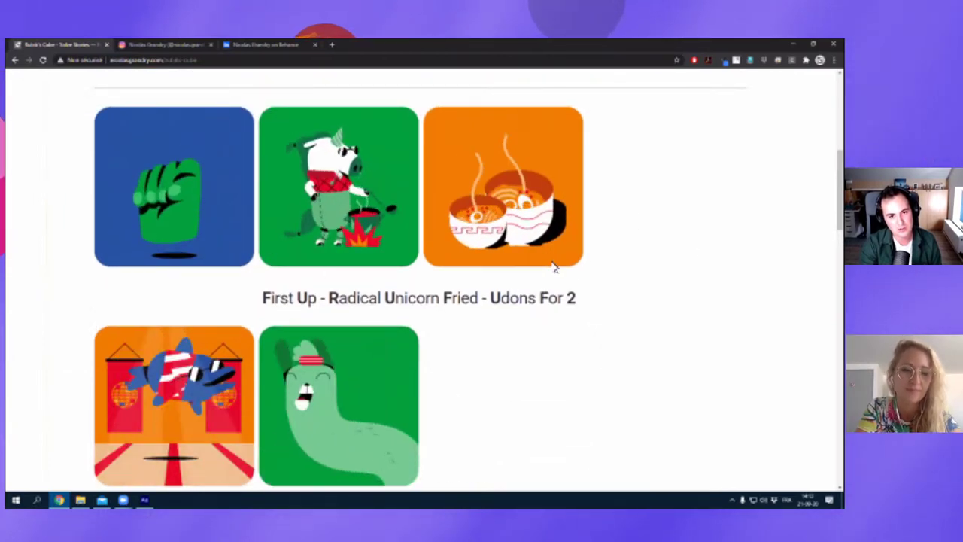
scroll(527, 286, "down", 1)
scroll(477, 311, "up", 1)
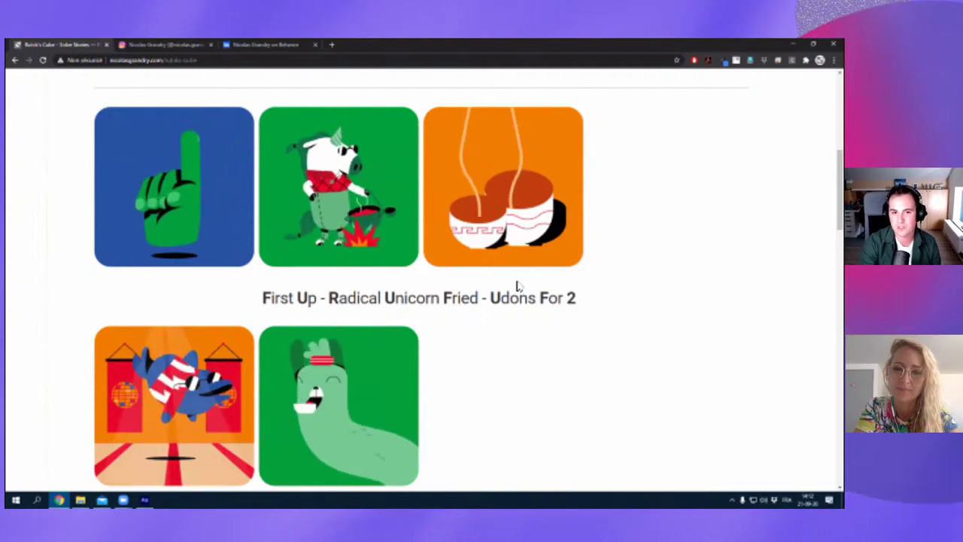
Scroll through every Rubik's Cube story row down to the raccoons-and-llamas row.
scroll(508, 272, "down", 1)
scroll(510, 269, "down", 3)
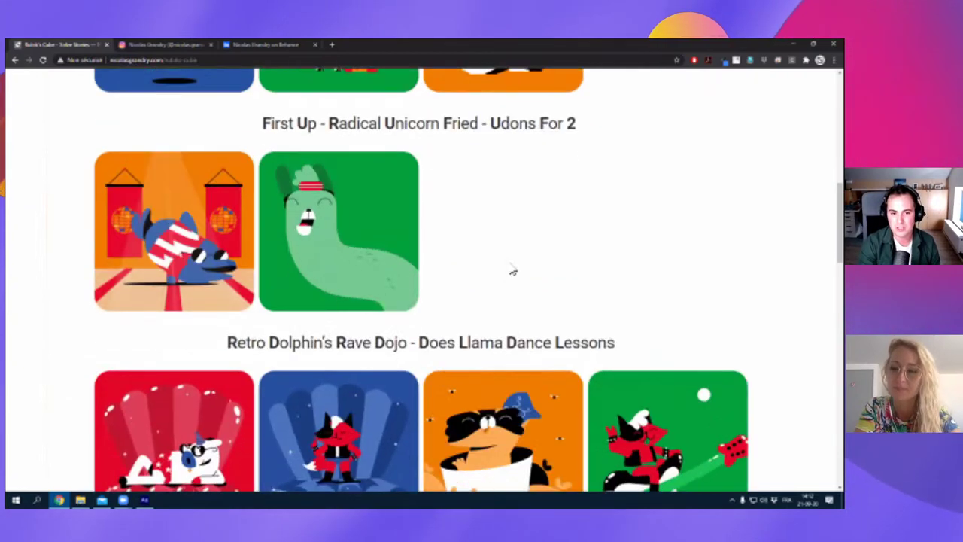
scroll(519, 301, "down", 2)
scroll(523, 385, "down", 1)
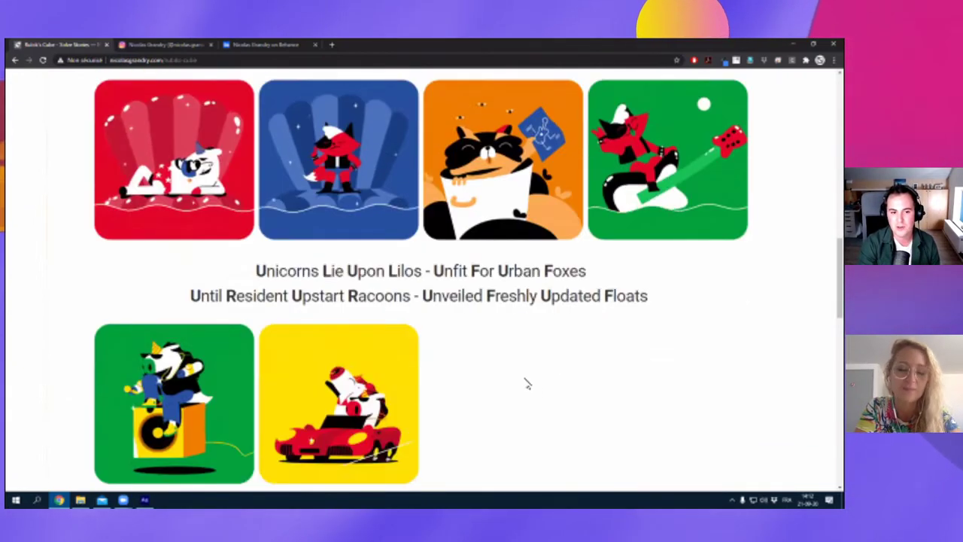
scroll(526, 376, "down", 1)
scroll(526, 370, "down", 1)
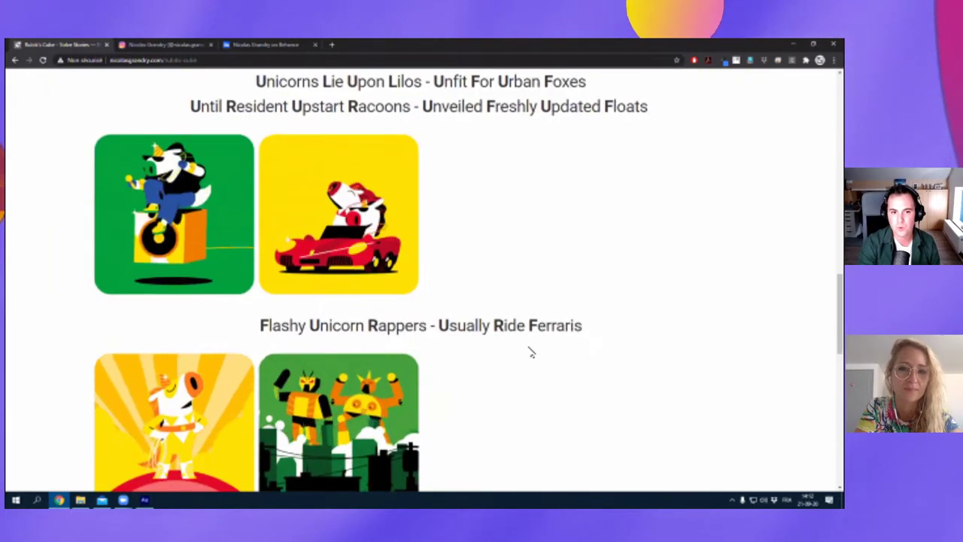
scroll(529, 349, "down", 1)
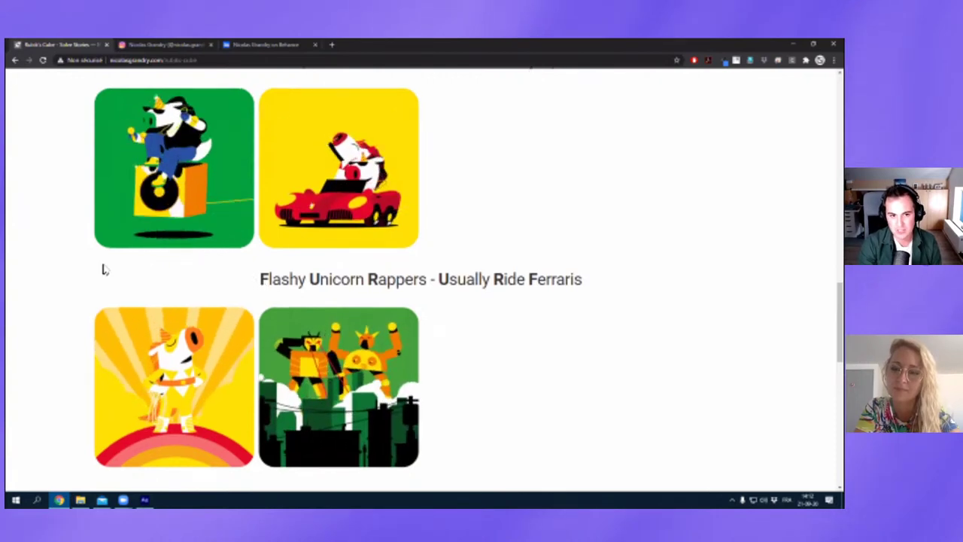
scroll(52, 249, "down", 1)
scroll(56, 240, "down", 1)
scroll(50, 245, "down", 2)
scroll(47, 243, "down", 1)
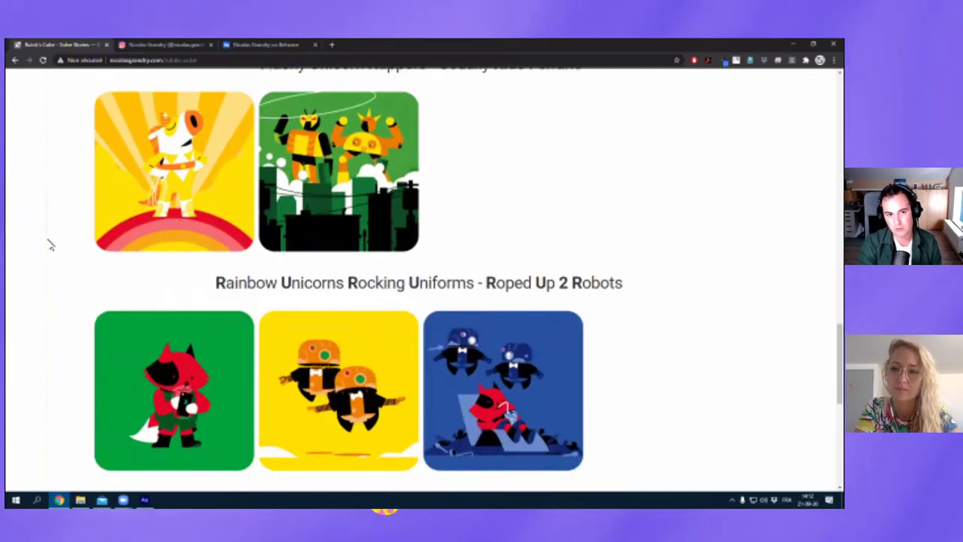
scroll(37, 243, "up", 1)
scroll(34, 233, "down", 1)
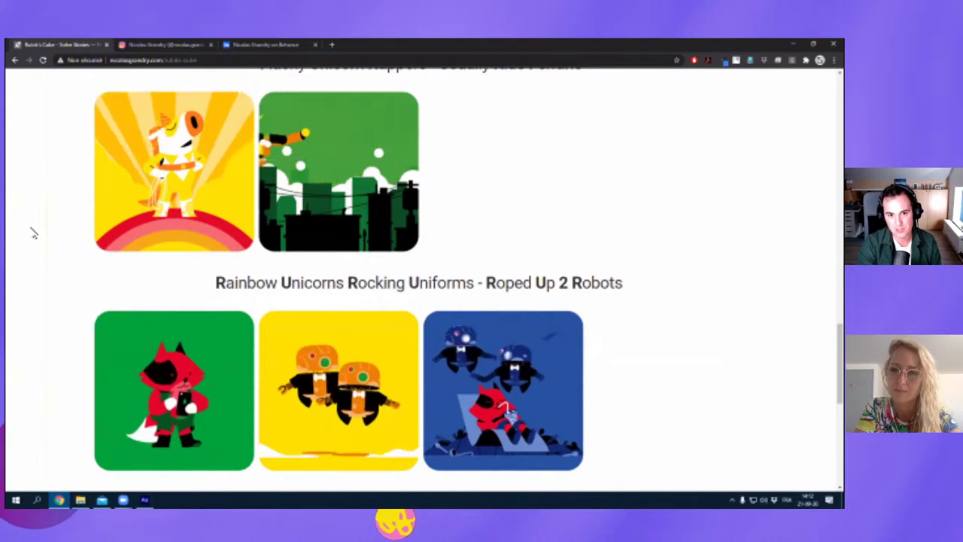
scroll(34, 234, "down", 1)
scroll(34, 233, "down", 1)
scroll(34, 233, "up", 2)
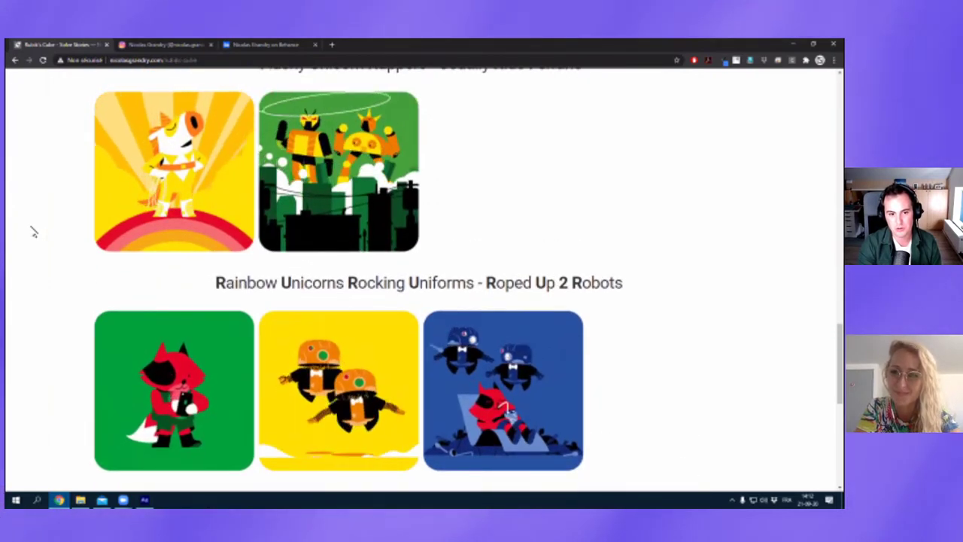
scroll(34, 232, "down", 1)
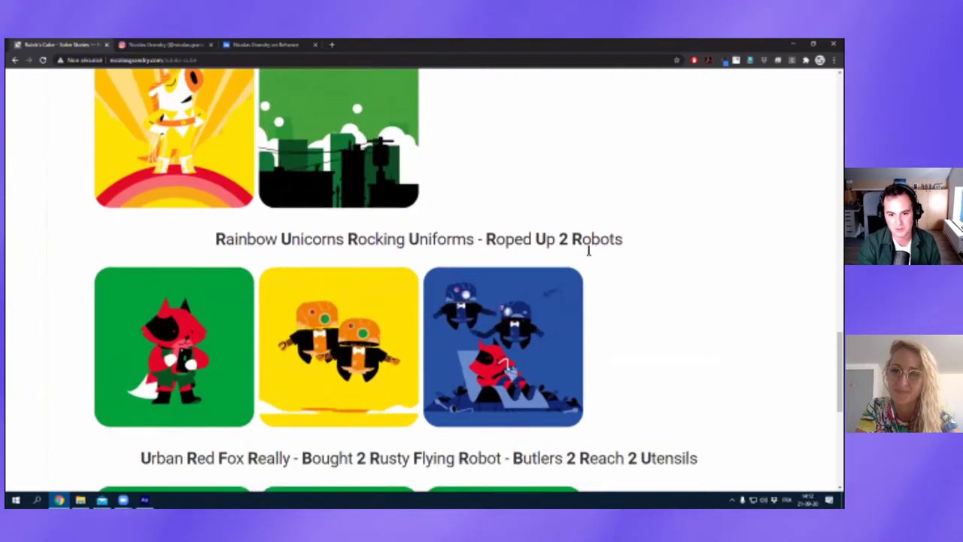
scroll(643, 263, "down", 1)
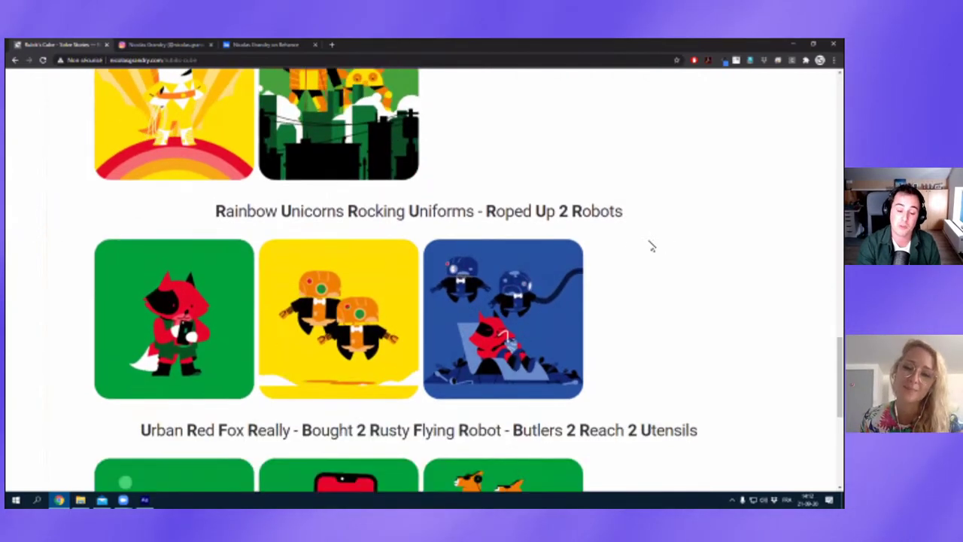
scroll(677, 239, "down", 2)
scroll(679, 222, "down", 1)
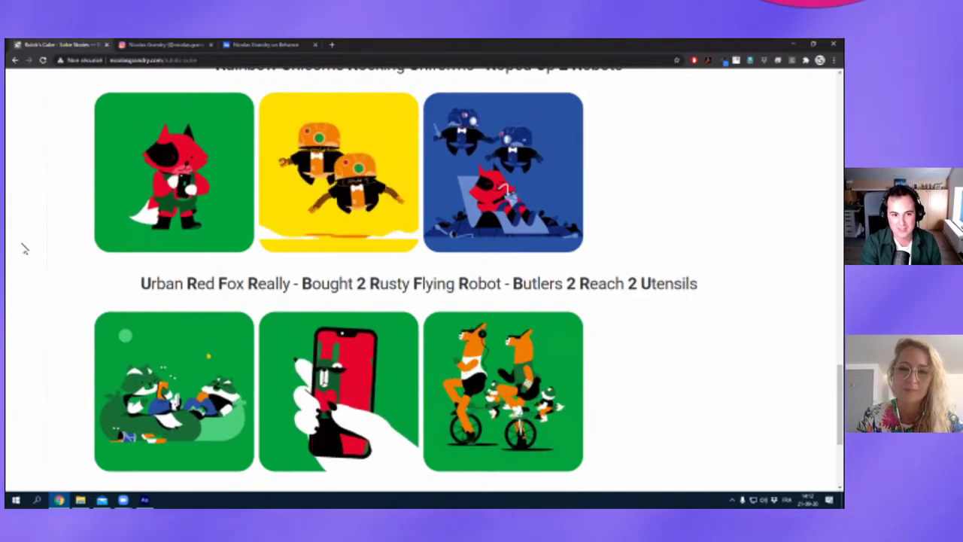
scroll(52, 233, "down", 3)
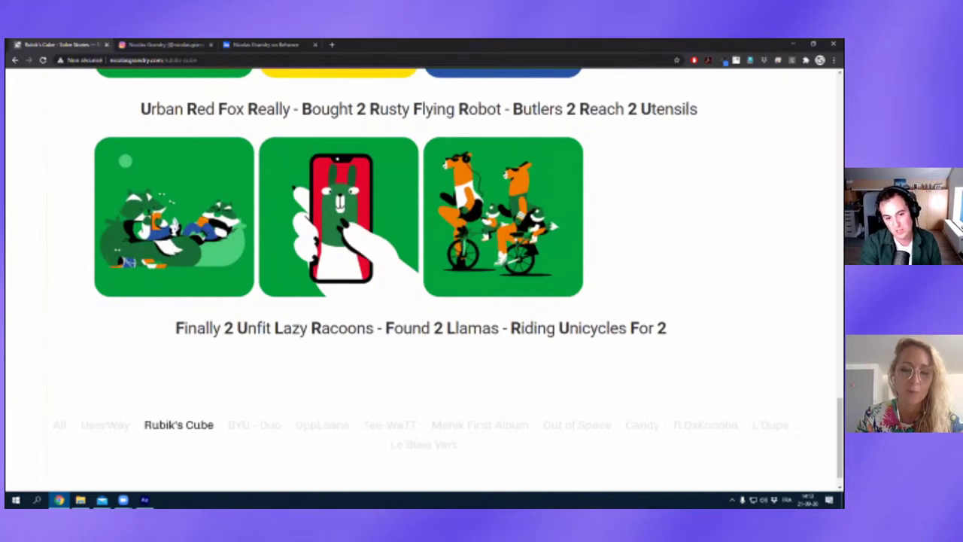
scroll(60, 266, "up", 2)
scroll(60, 267, "up", 5)
scroll(113, 205, "up", 3)
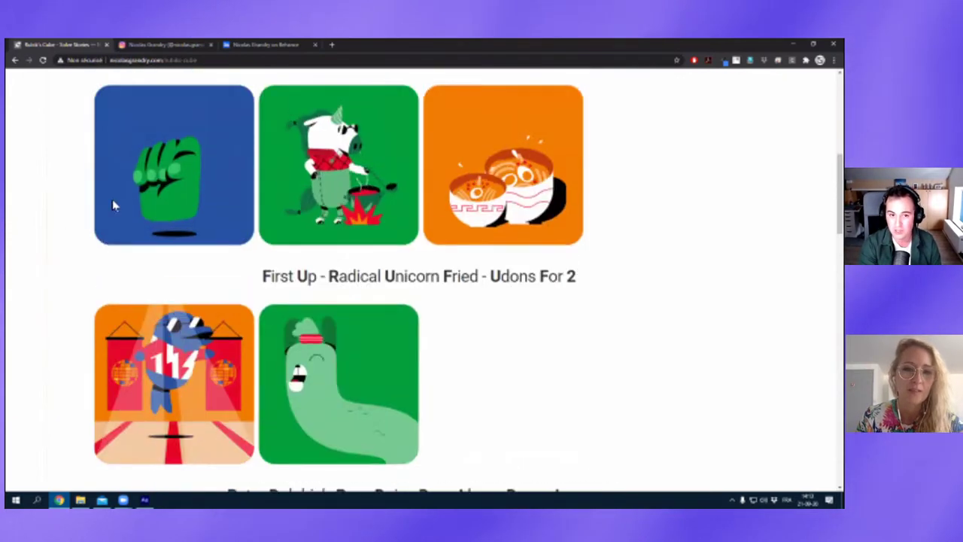
scroll(112, 205, "up", 5)
scroll(185, 279, "down", 3)
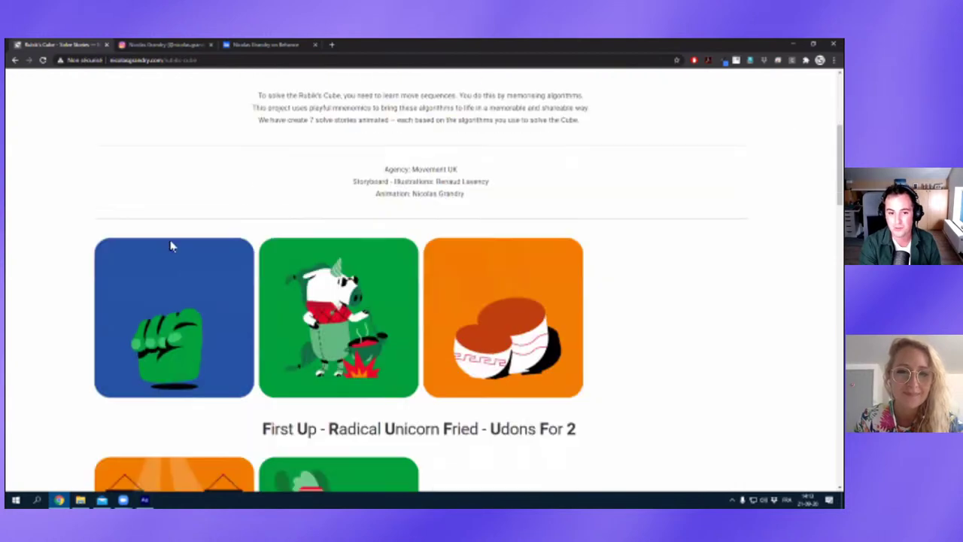
scroll(141, 229, "down", 1)
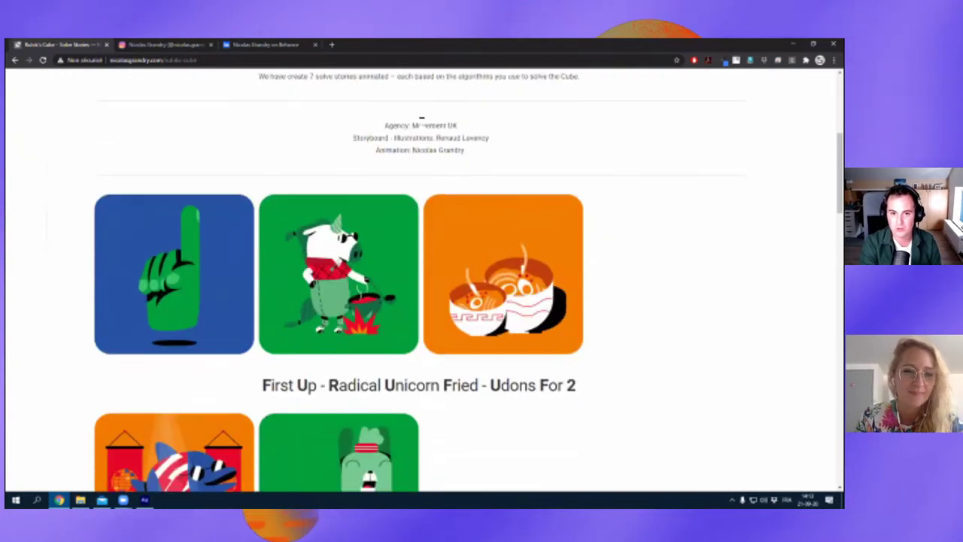
scroll(207, 154, "down", 2)
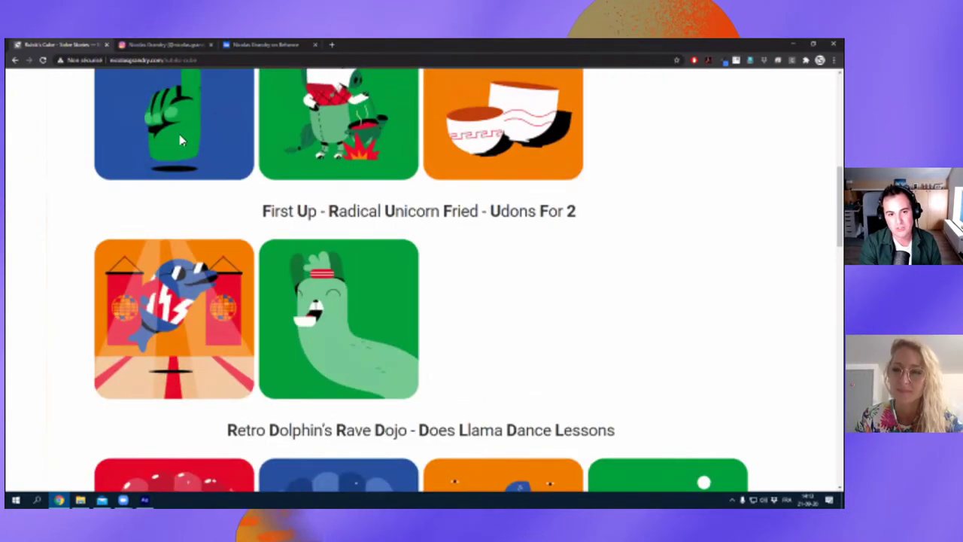
scroll(113, 154, "up", 1)
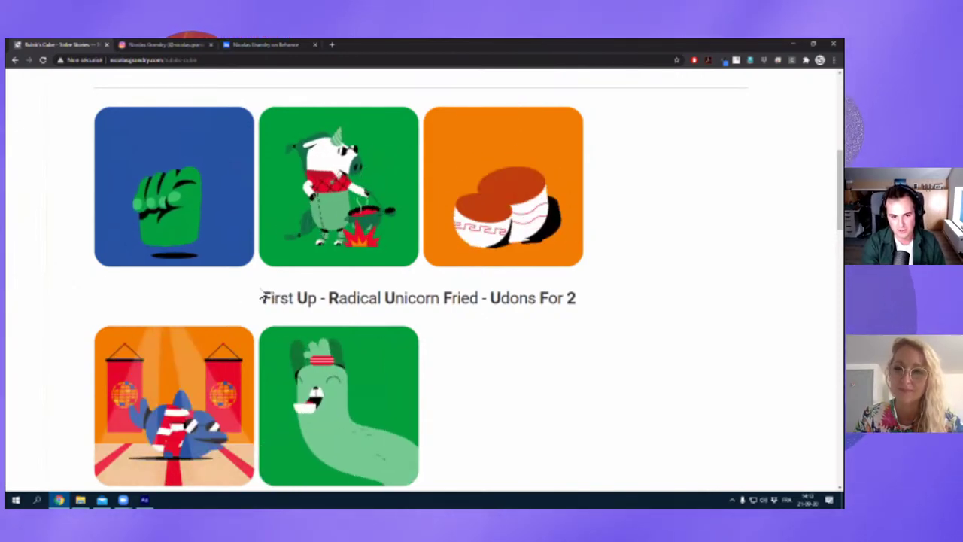
left_click_drag(263, 298, 576, 315)
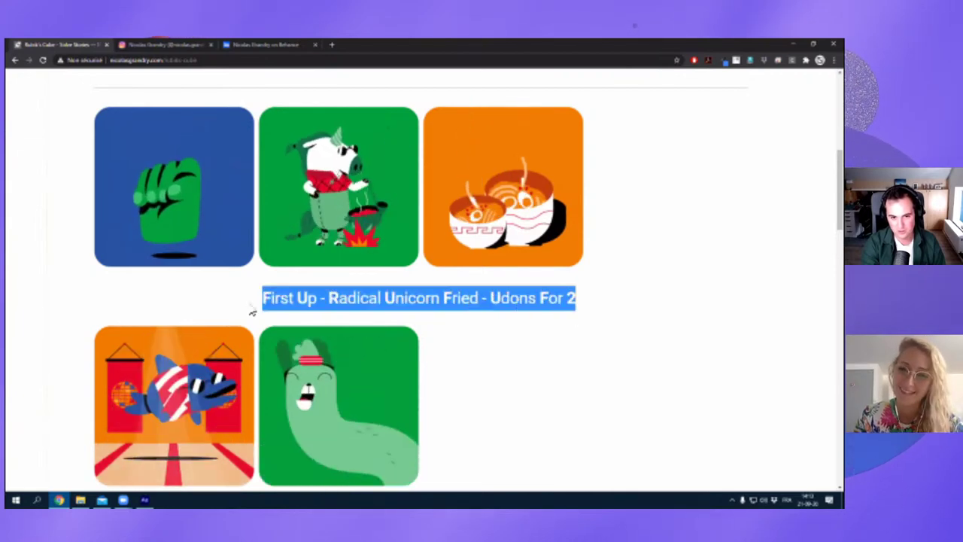
scroll(481, 301, "down", 2)
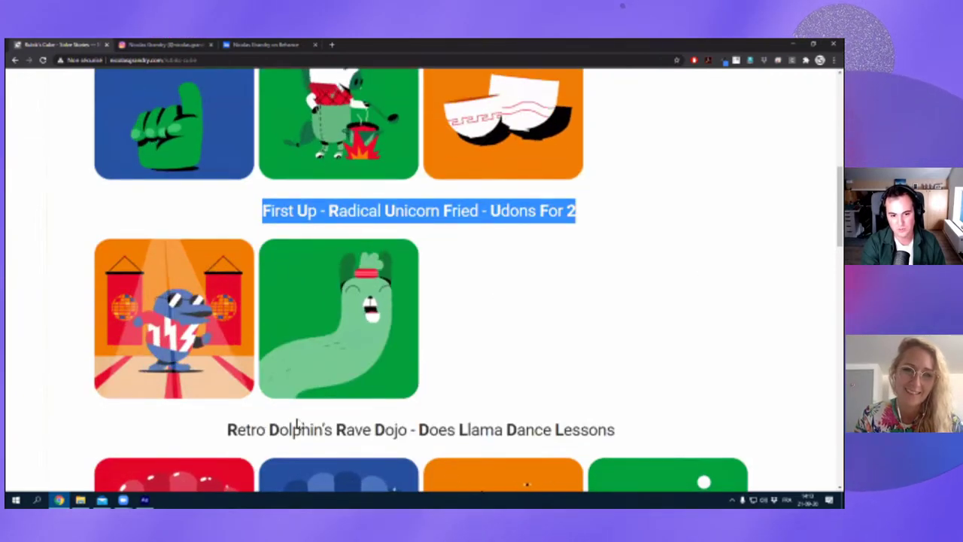
left_click(197, 342)
scroll(307, 275, "down", 3)
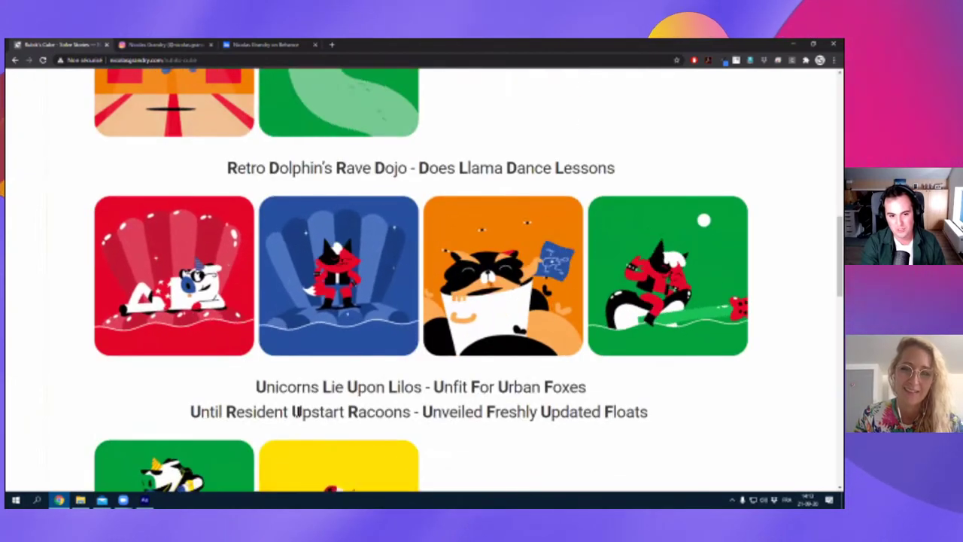
left_click_drag(256, 385, 651, 411)
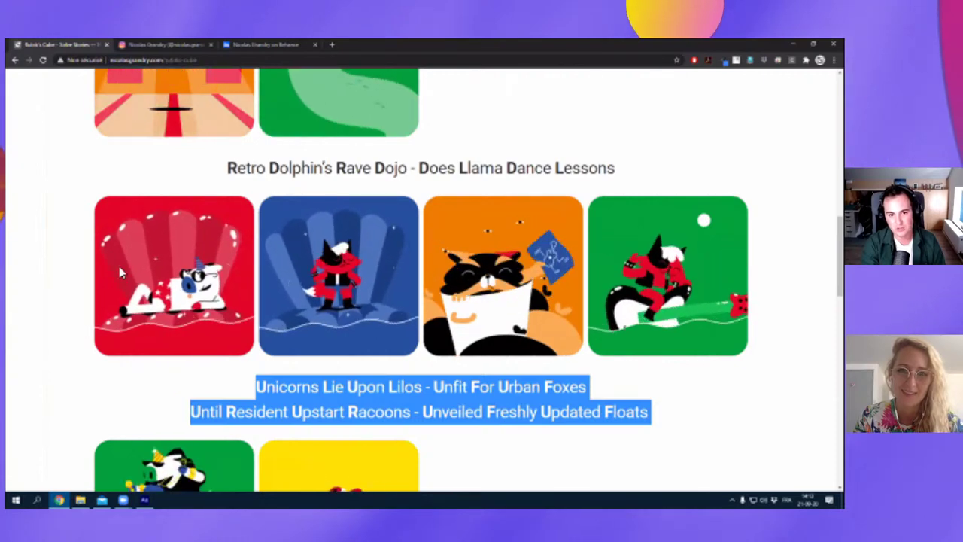
left_click(308, 376)
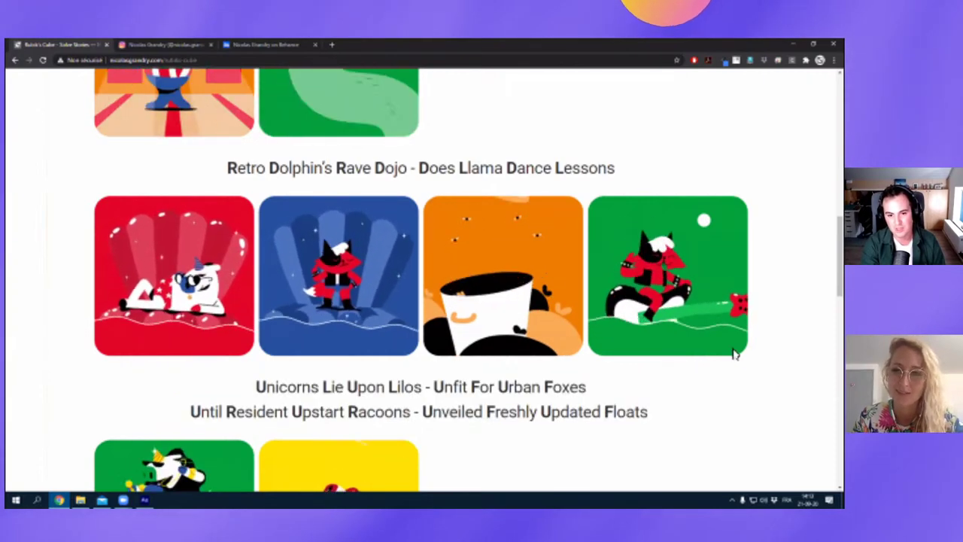
scroll(308, 376, "up", 2)
scroll(306, 365, "up", 2)
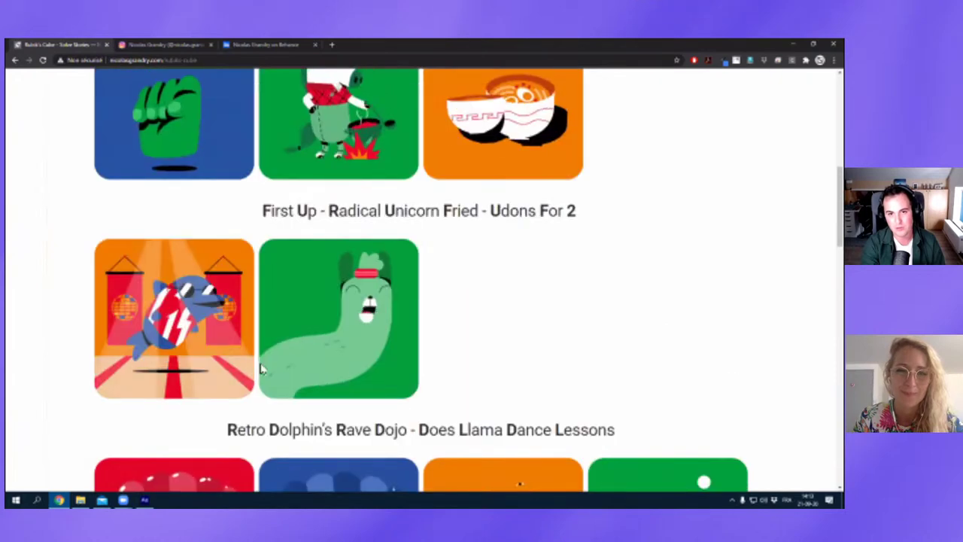
scroll(305, 353, "up", 2)
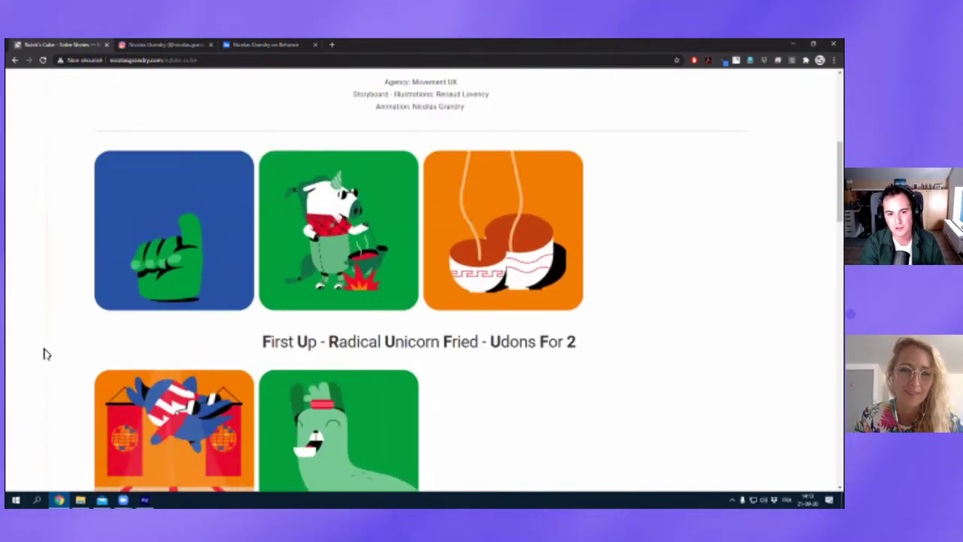
scroll(38, 342, "down", 1)
scroll(36, 338, "down", 1)
scroll(37, 335, "down", 1)
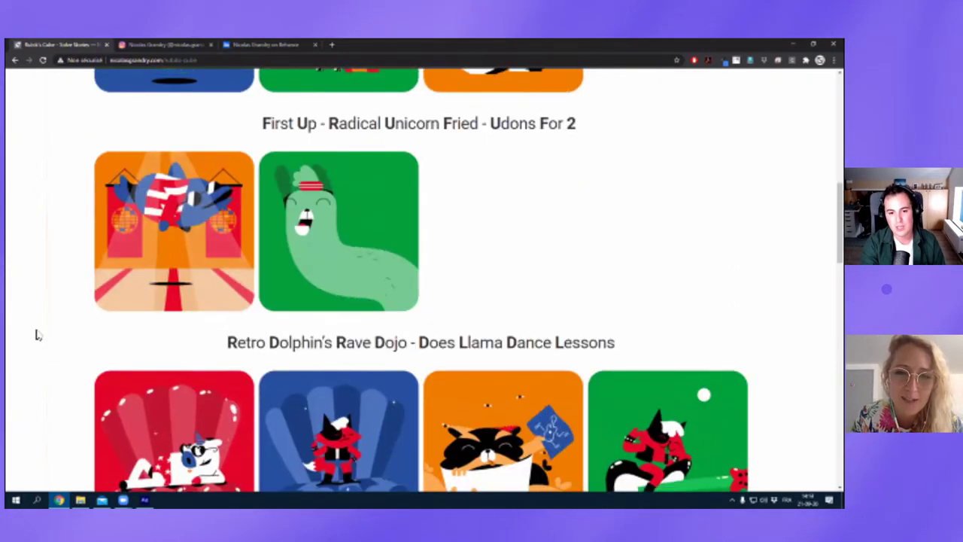
scroll(30, 331, "down", 2)
scroll(10, 329, "up", 1)
scroll(9, 329, "up", 1)
scroll(8, 330, "up", 1)
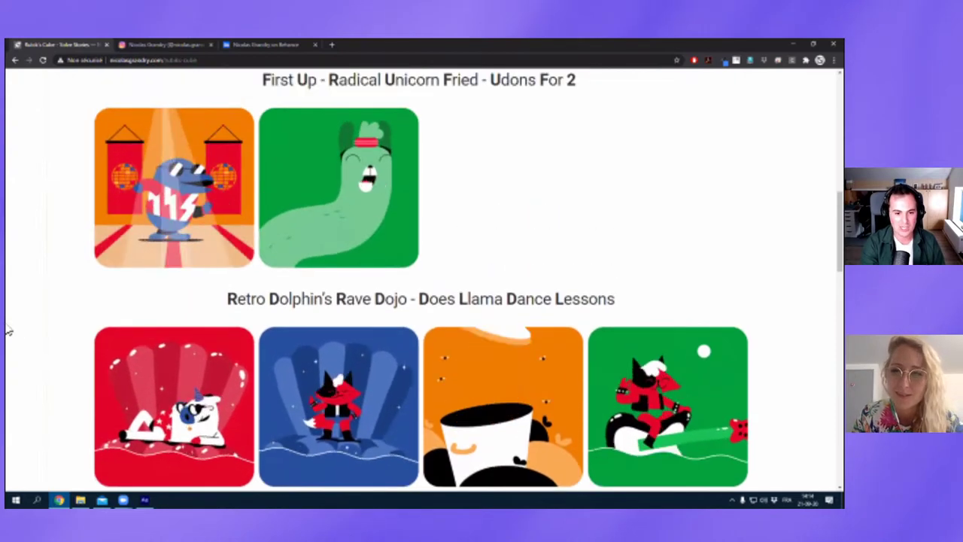
scroll(8, 331, "up", 1)
scroll(8, 331, "up", 1)
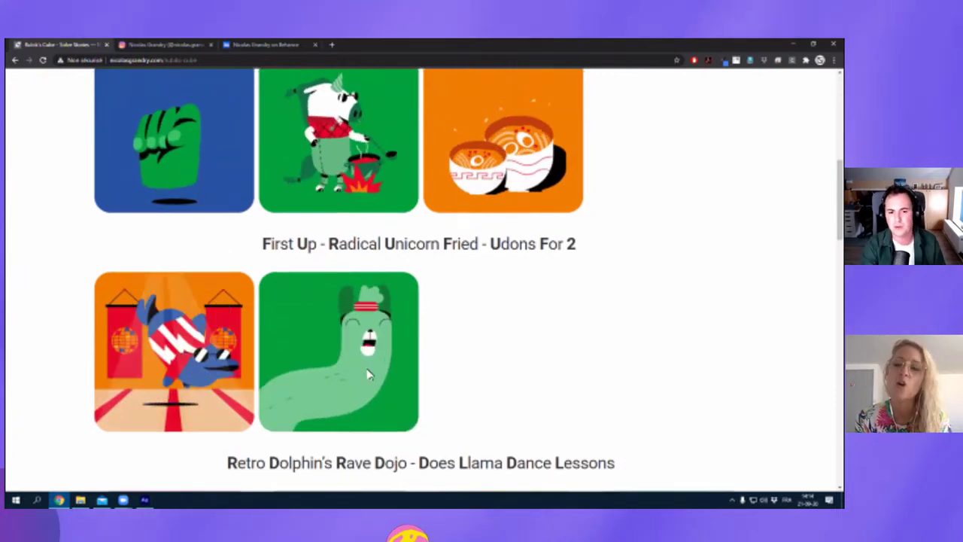
scroll(301, 258, "down", 3)
scroll(444, 243, "down", 5)
scroll(559, 234, "down", 1)
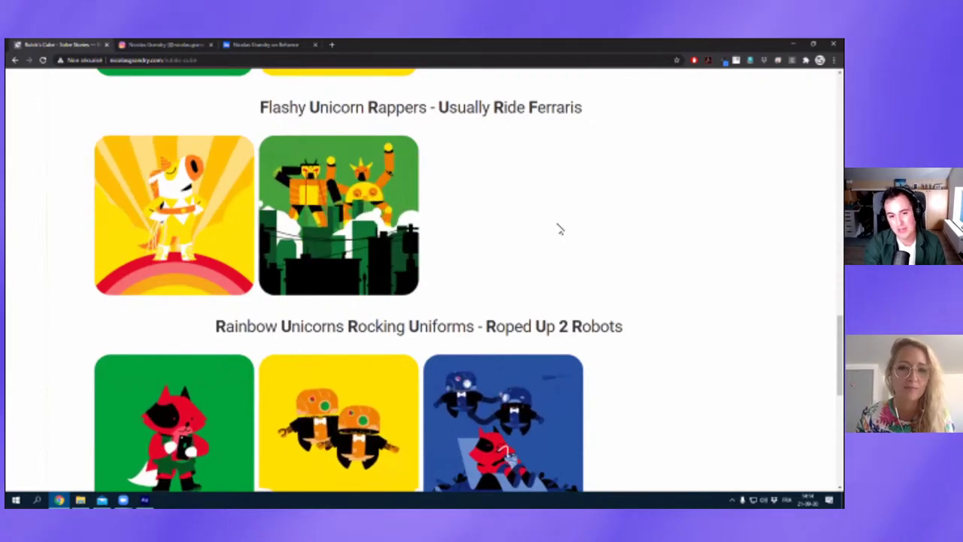
scroll(559, 229, "down", 1)
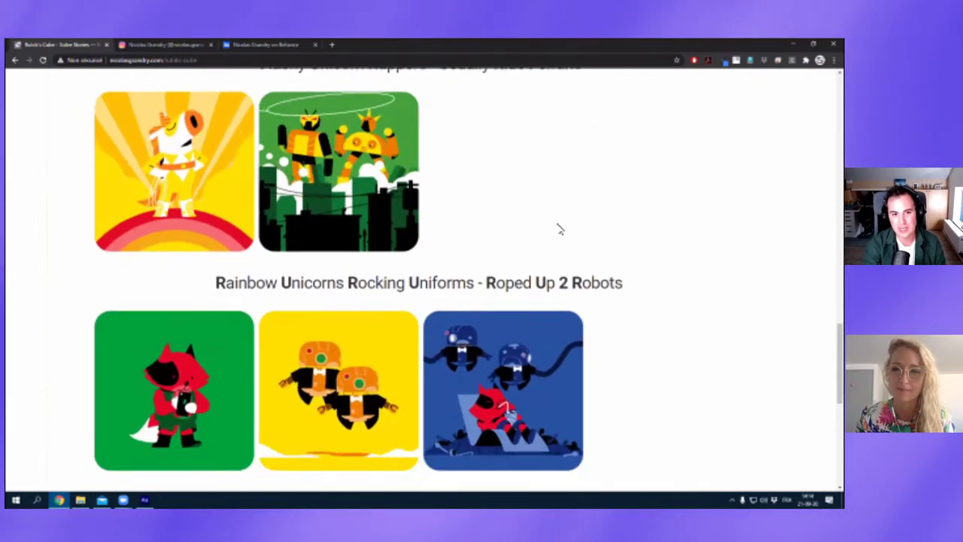
scroll(752, 231, "down", 1)
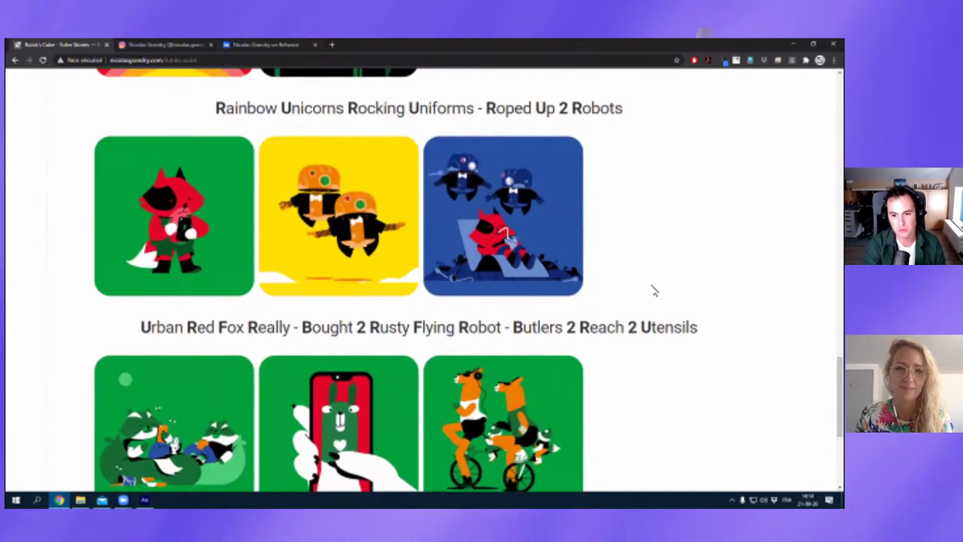
scroll(582, 328, "down", 1)
scroll(568, 293, "up", 1)
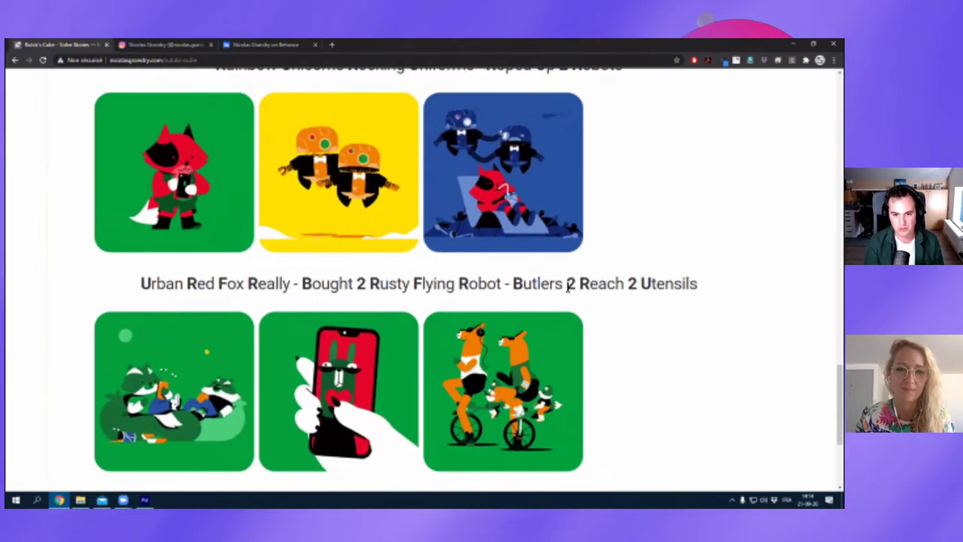
scroll(573, 282, "down", 2)
scroll(600, 269, "up", 2)
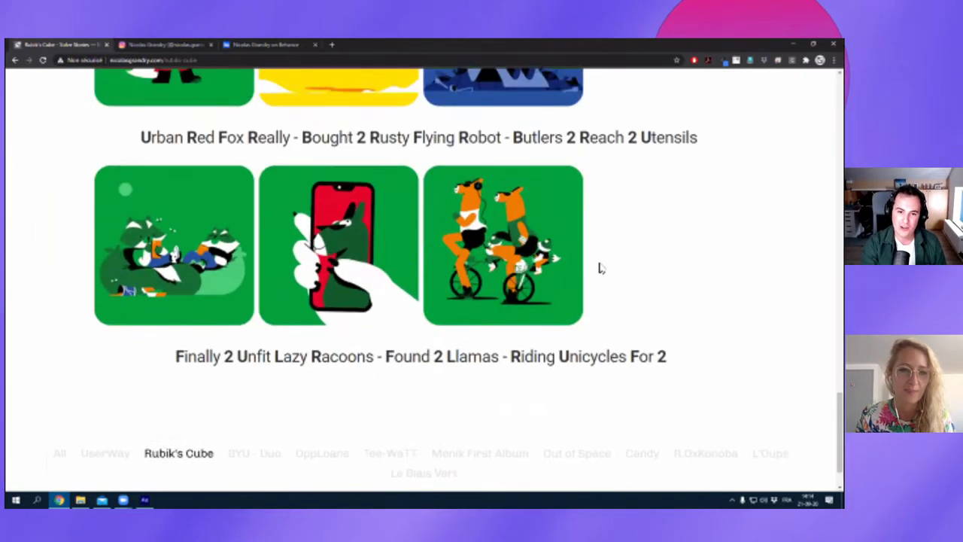
scroll(595, 275, "up", 3)
scroll(595, 278, "up", 2)
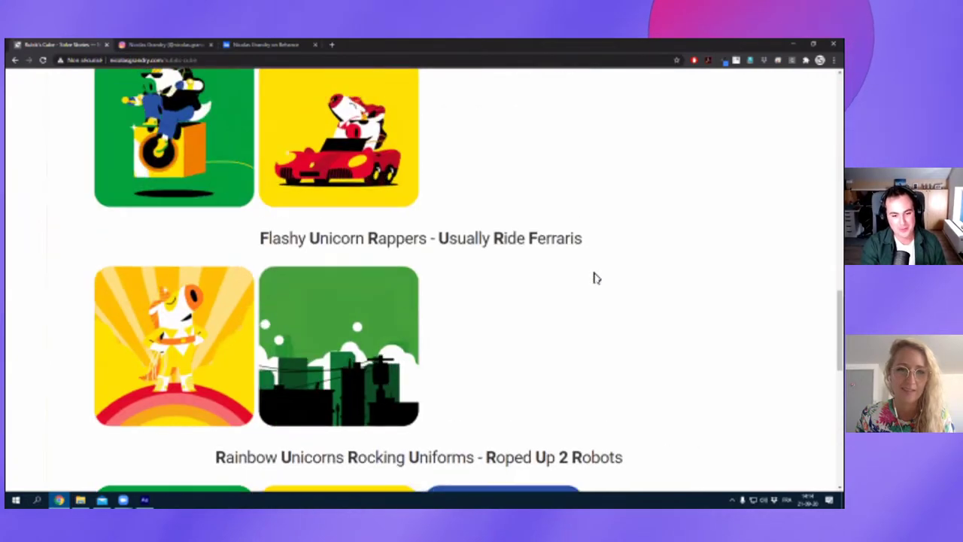
scroll(520, 282, "up", 1)
scroll(454, 279, "up", 1)
scroll(453, 280, "up", 2)
scroll(453, 279, "up", 2)
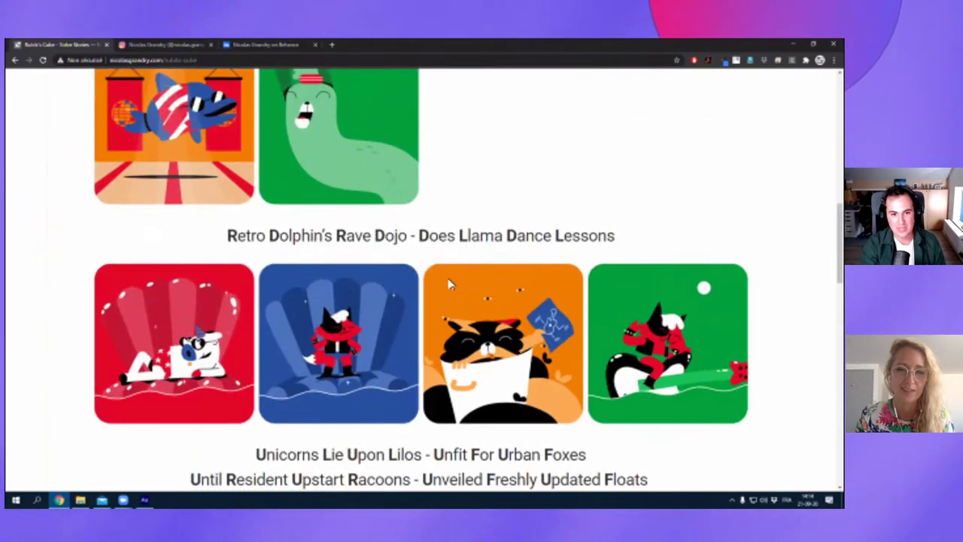
scroll(451, 282, "up", 2)
scroll(449, 277, "up", 3)
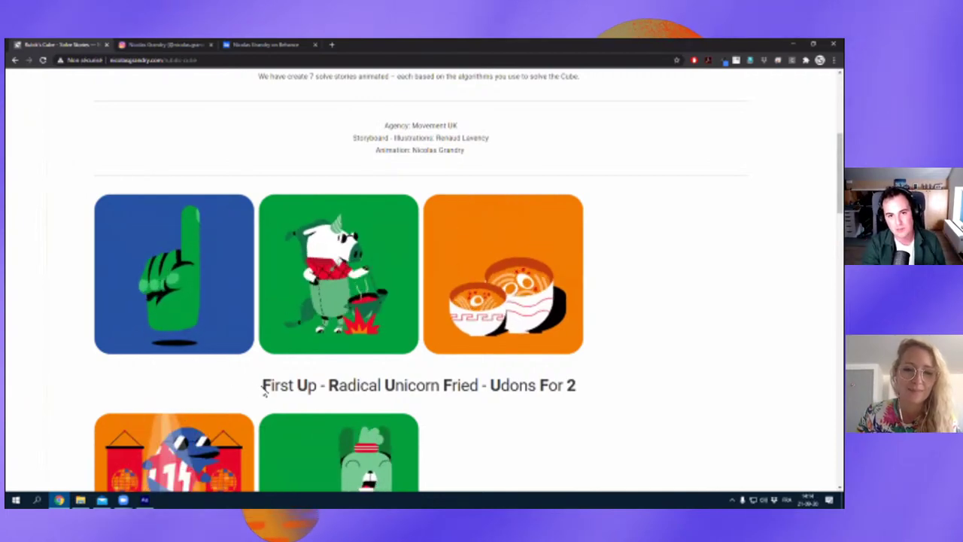
scroll(477, 197, "up", 2)
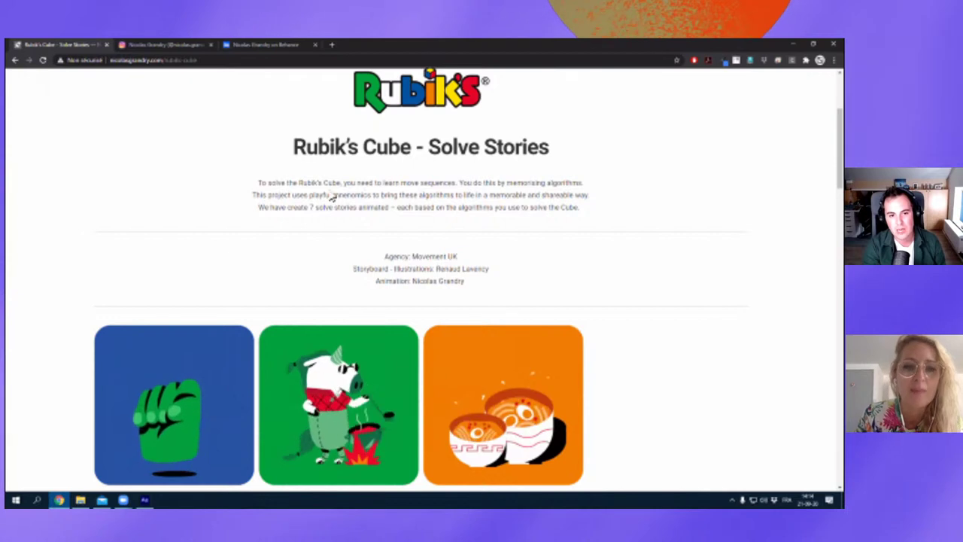
Highlight the word 'mnemonics' in the description and scroll down the page.
double_click(343, 195)
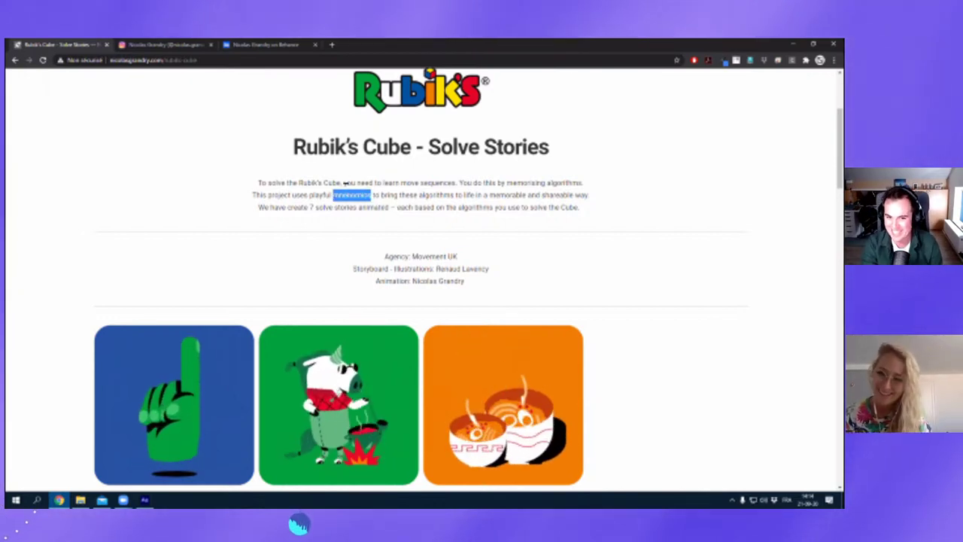
scroll(304, 236, "down", 1)
scroll(266, 181, "down", 1)
scroll(232, 177, "down", 1)
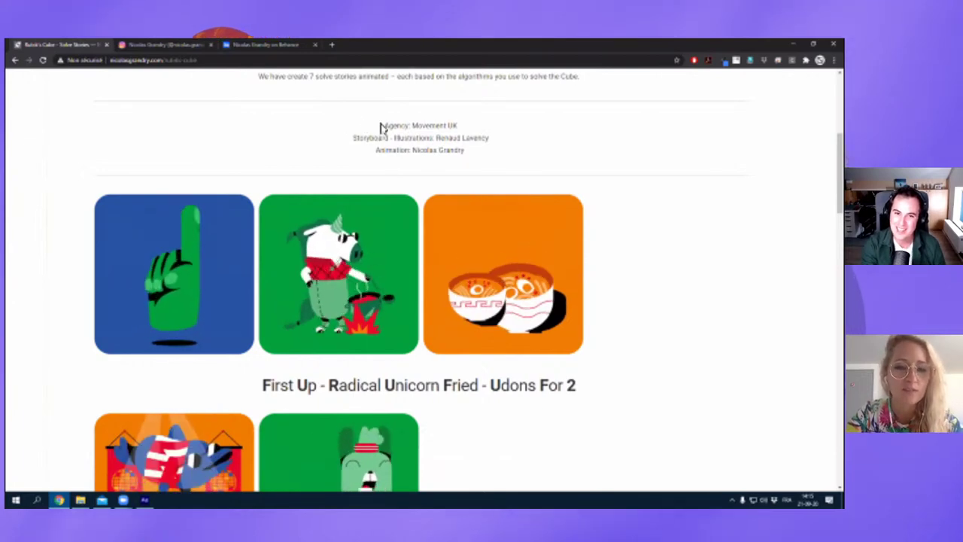
scroll(333, 316, "down", 3)
scroll(307, 281, "down", 3)
scroll(320, 253, "up", 3)
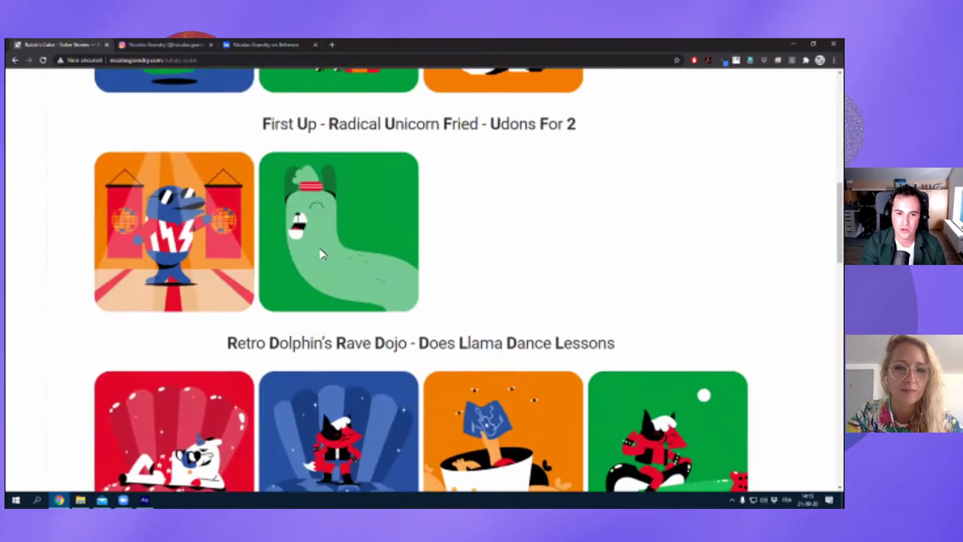
scroll(321, 254, "up", 3)
scroll(268, 290, "down", 2)
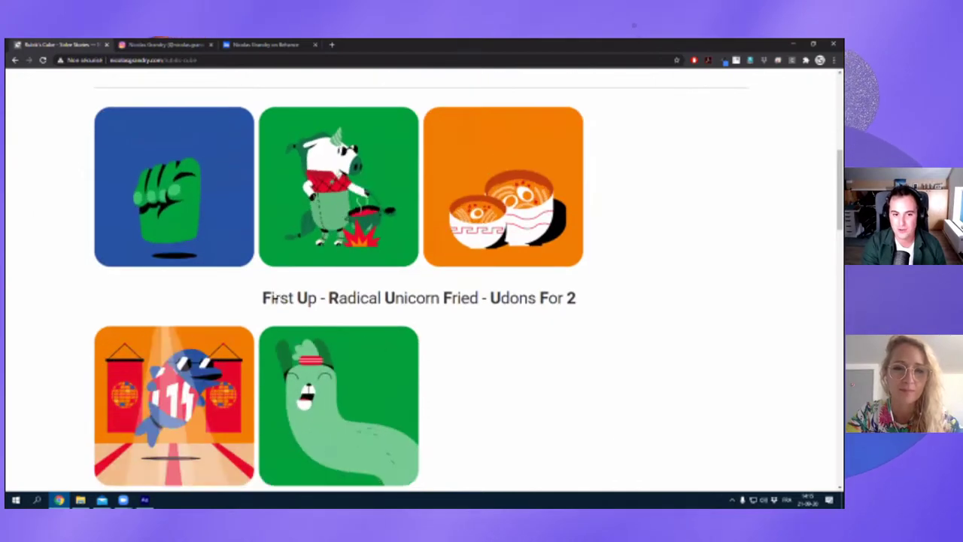
Highlight the 'First Up' caption's first letters, then scroll to the top and clear the highlight.
left_click_drag(268, 294, 452, 298)
scroll(397, 271, "down", 10)
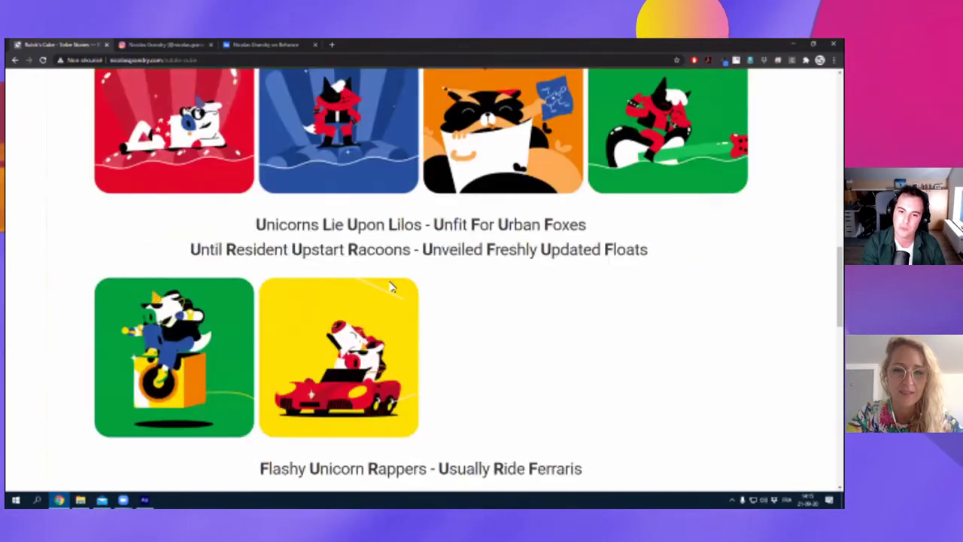
scroll(398, 273, "down", 8)
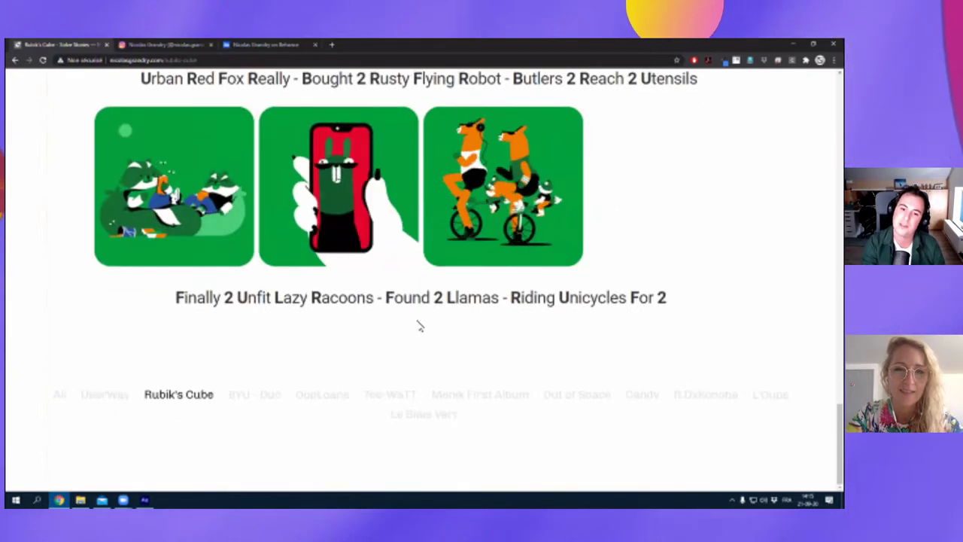
scroll(419, 326, "up", 2)
scroll(466, 354, "up", 2)
scroll(444, 347, "up", 7)
scroll(376, 301, "up", 1)
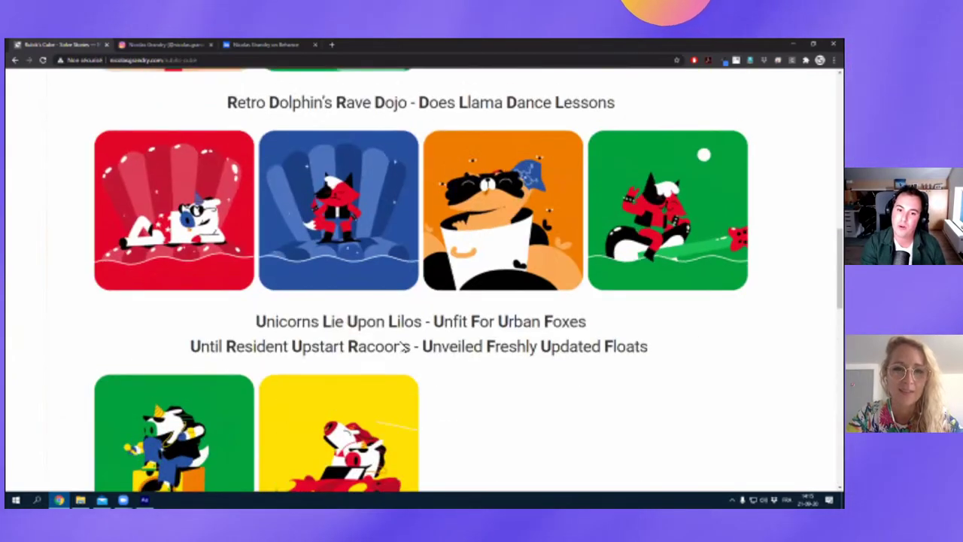
scroll(301, 263, "up", 4)
scroll(288, 256, "up", 4)
scroll(642, 477, "down", 1)
left_click(196, 129)
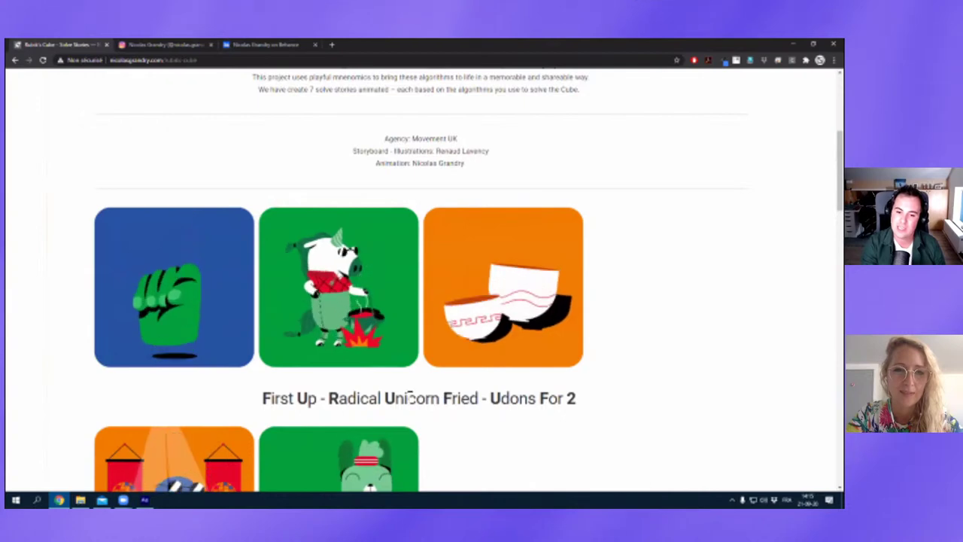
scroll(88, 154, "up", 4)
Return to the portfolio home page and open the pink BYU - Duo thumbnail.
left_click(68, 143)
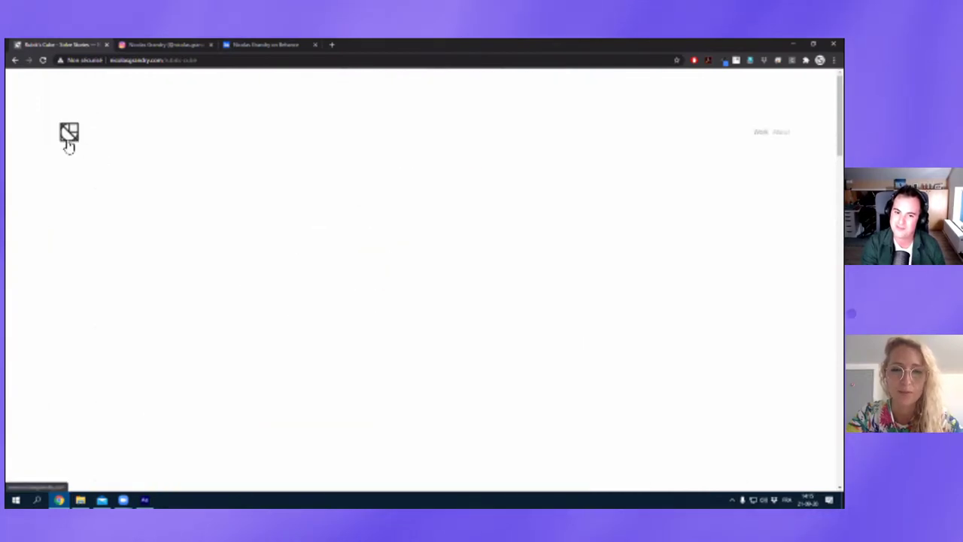
scroll(379, 236, "down", 3)
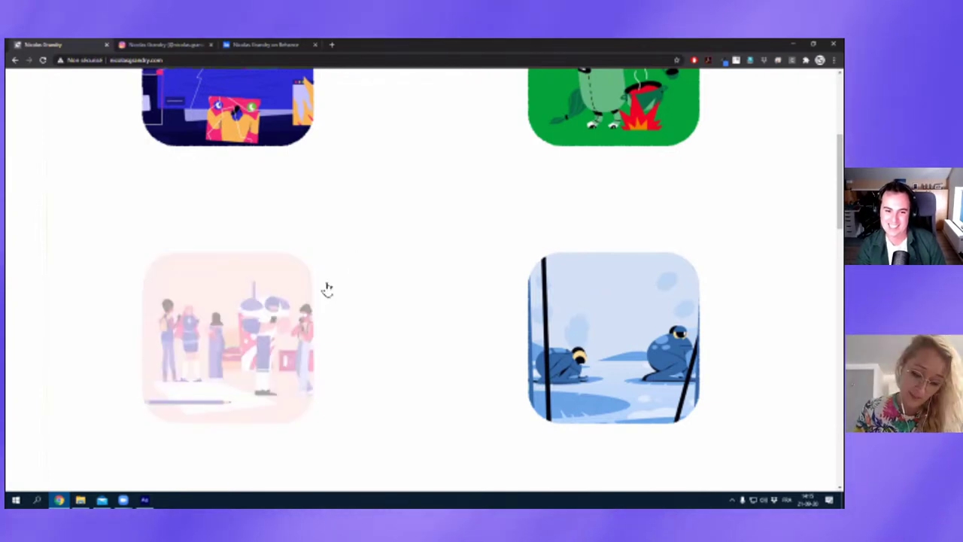
left_click(251, 333)
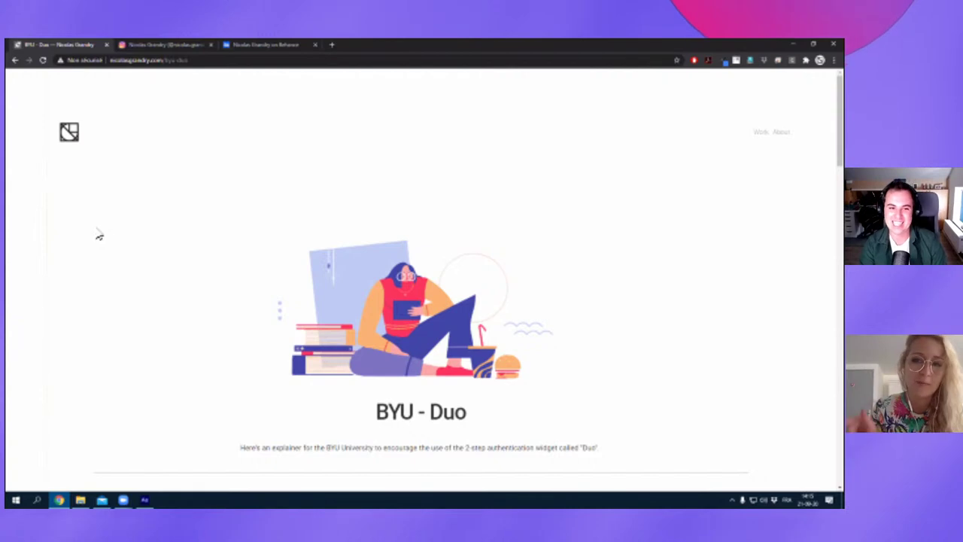
Scroll past the BYU - Duo title and credits to the embedded Vimeo explainer.
scroll(114, 236, "down", 2)
scroll(115, 238, "up", 1)
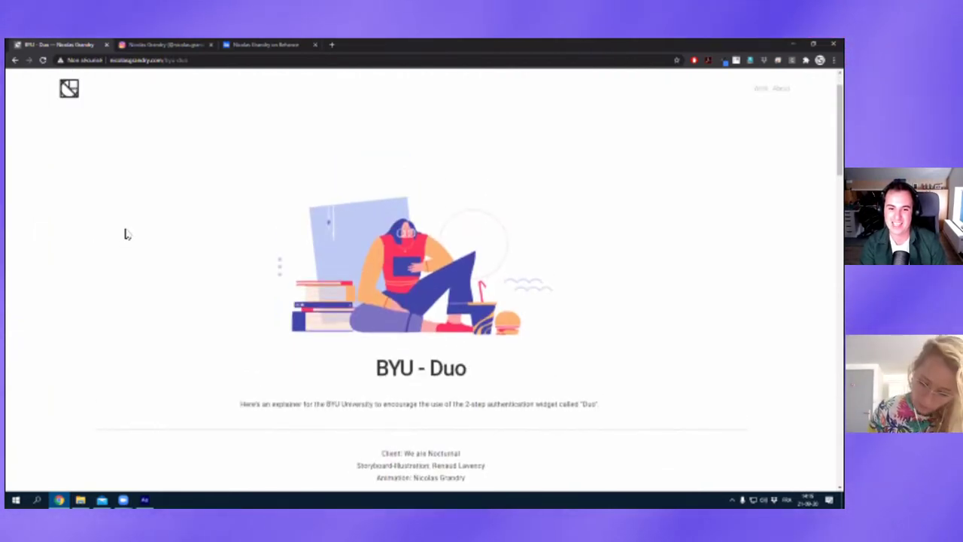
scroll(148, 224, "up", 1)
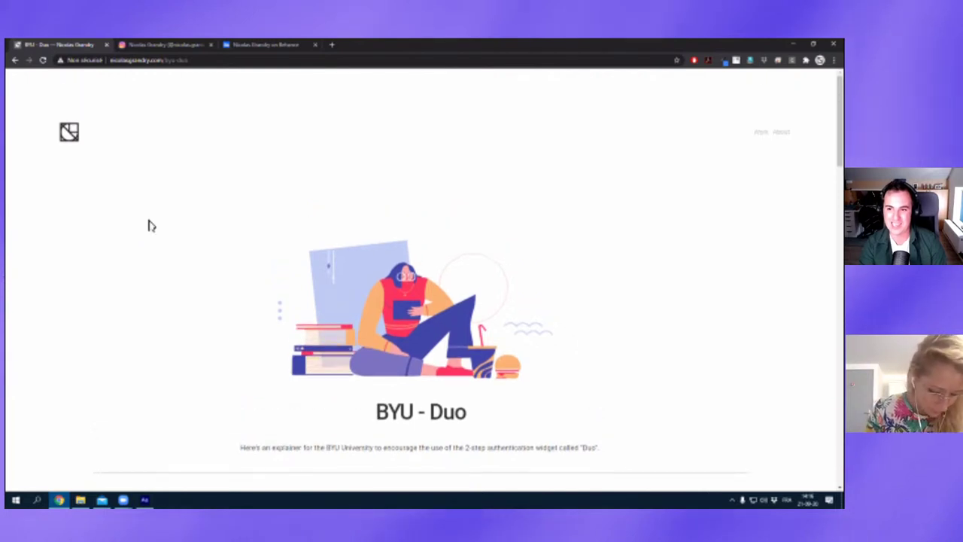
scroll(149, 225, "down", 1)
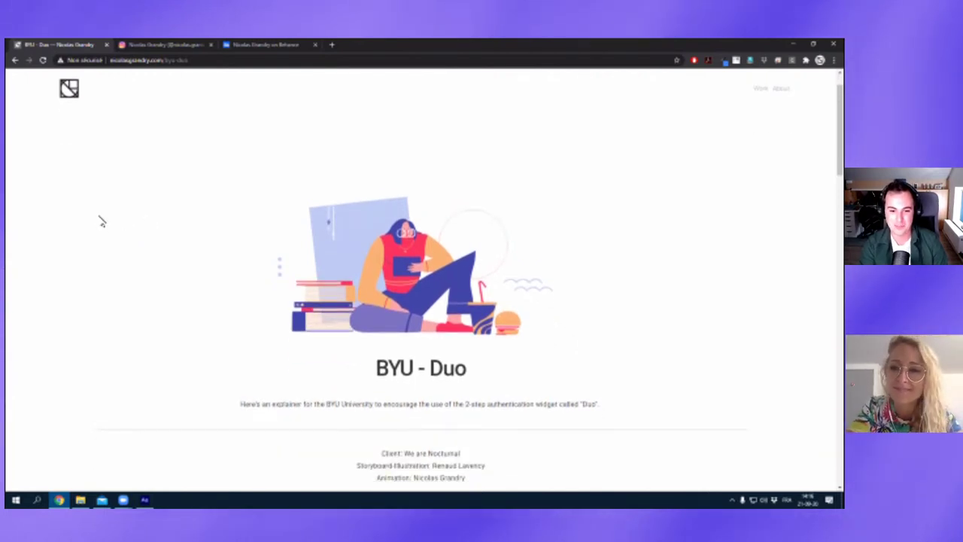
scroll(102, 221, "down", 1)
scroll(102, 227, "down", 1)
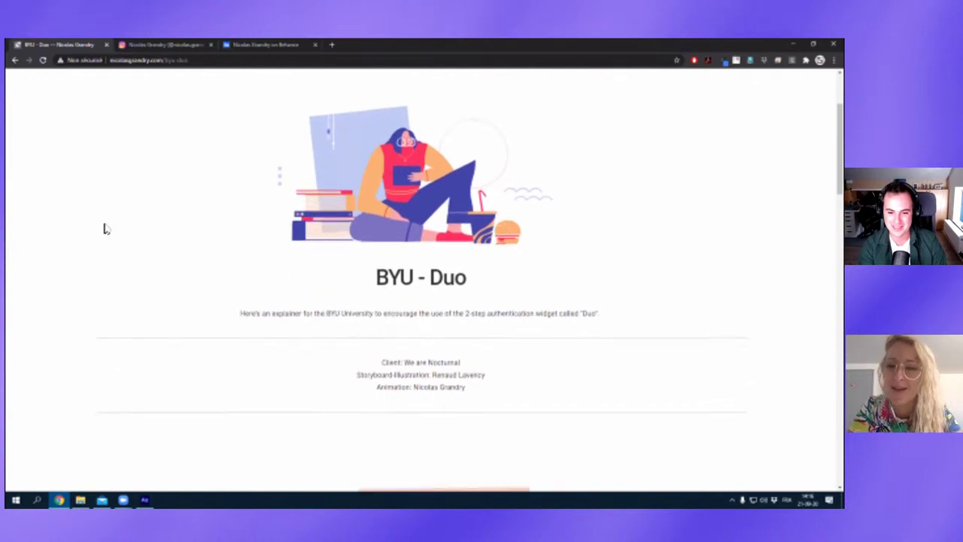
scroll(105, 229, "down", 2)
scroll(107, 229, "down", 2)
scroll(108, 231, "down", 2)
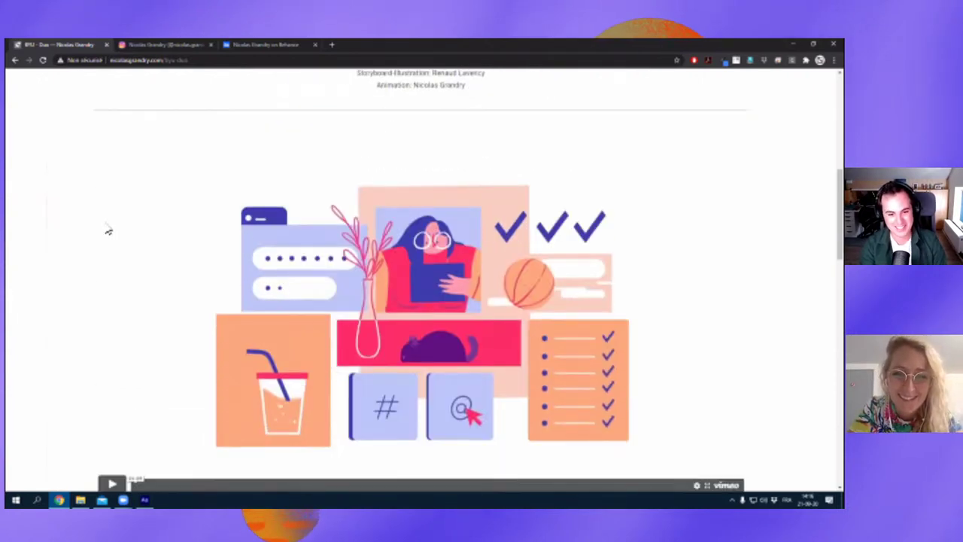
scroll(69, 202, "down", 1)
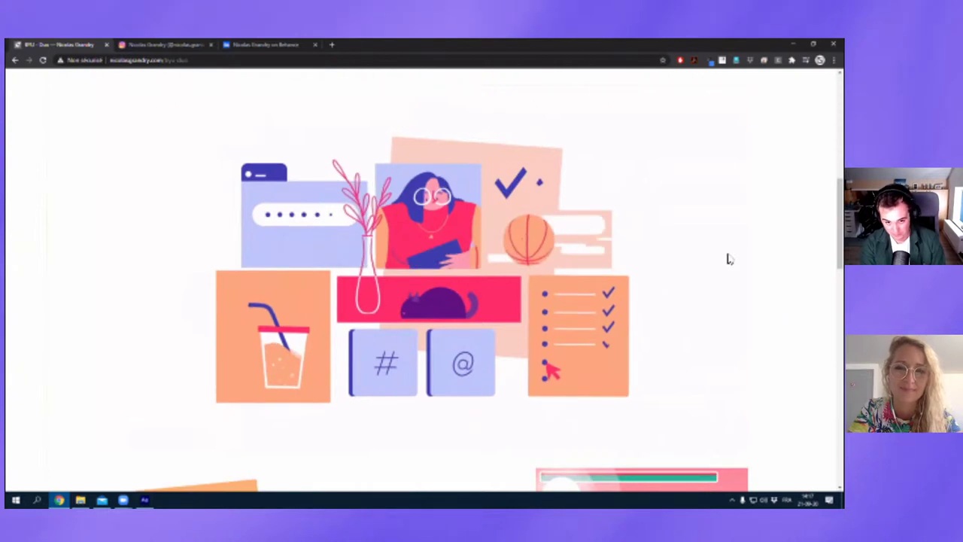
Scrub the BYU - Duo video through its seated-woman, stadium, login-window and desk scenes.
mouse_move(476, 444)
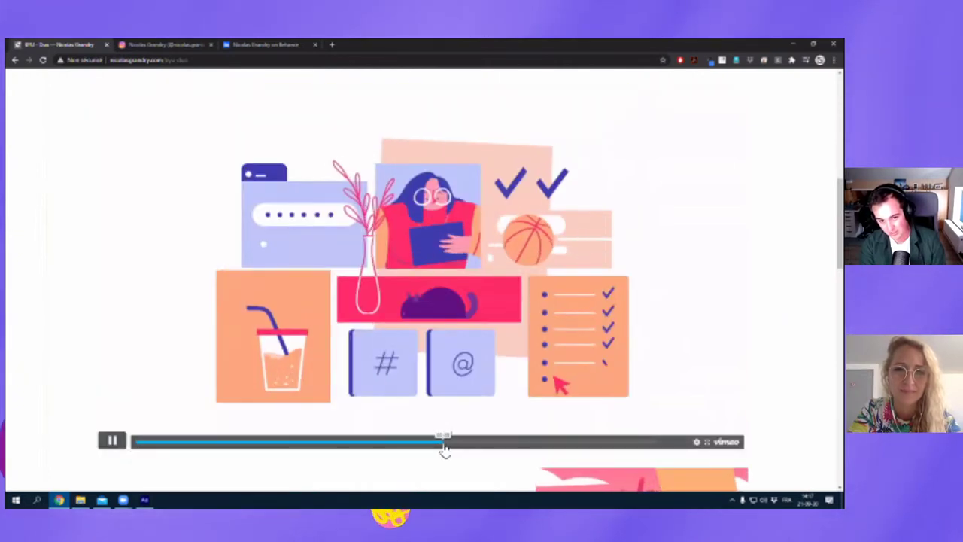
left_click(442, 446)
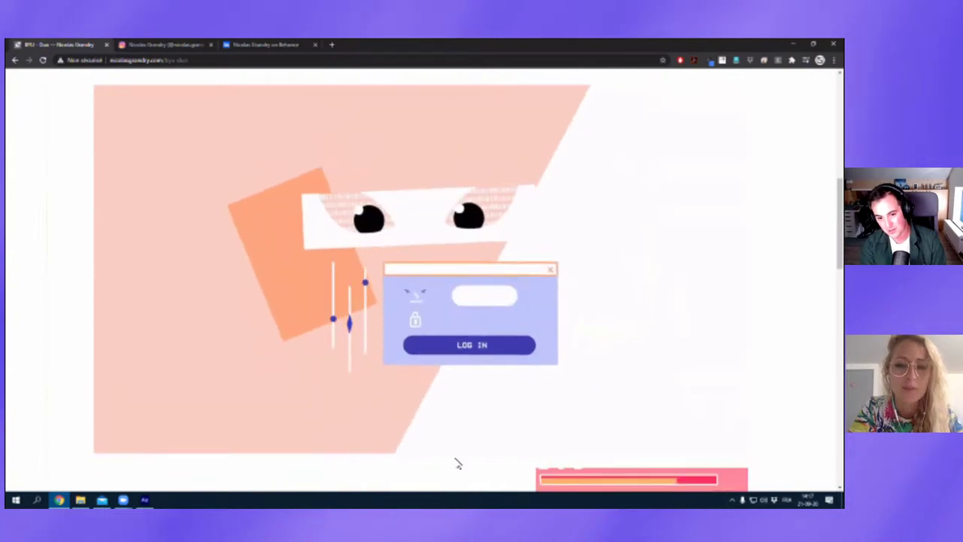
mouse_move(499, 449)
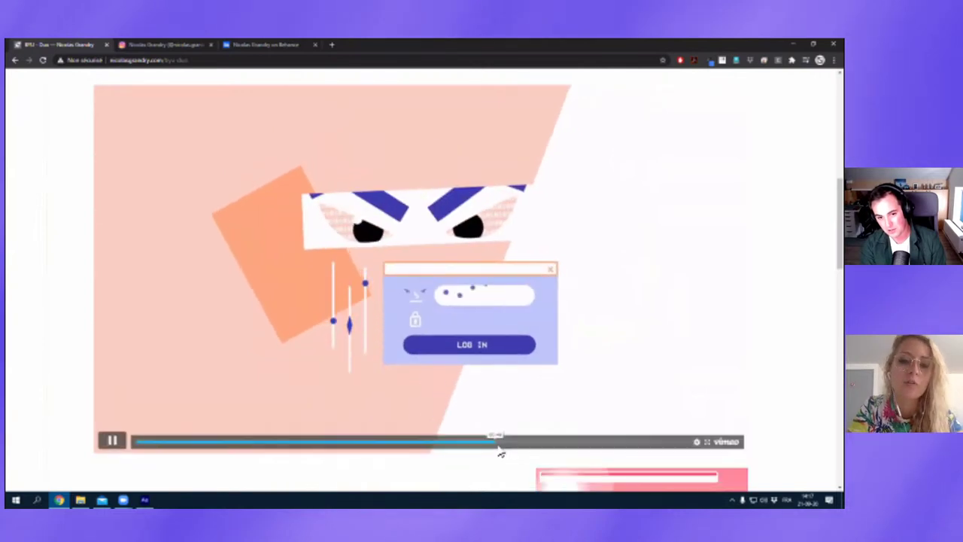
left_click_drag(524, 449, 578, 449)
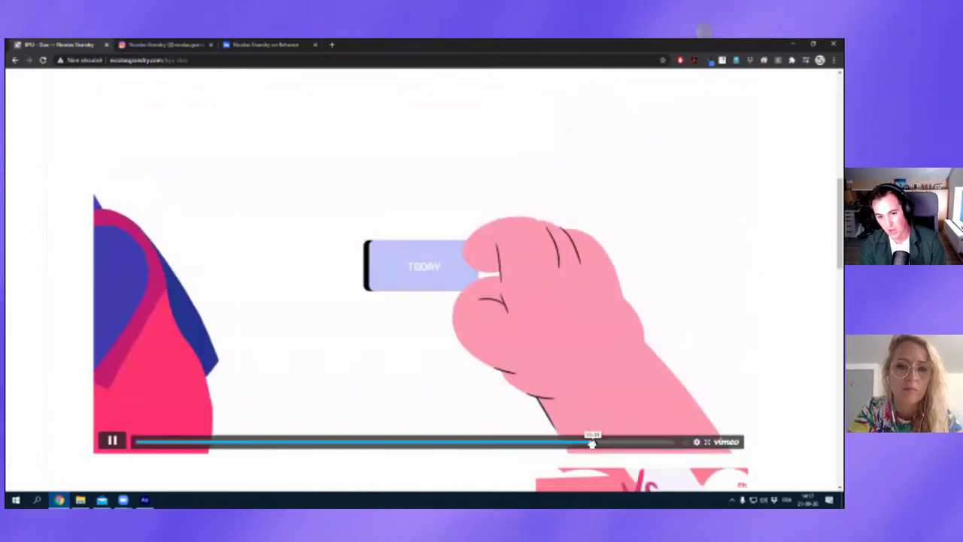
left_click_drag(578, 449, 465, 449)
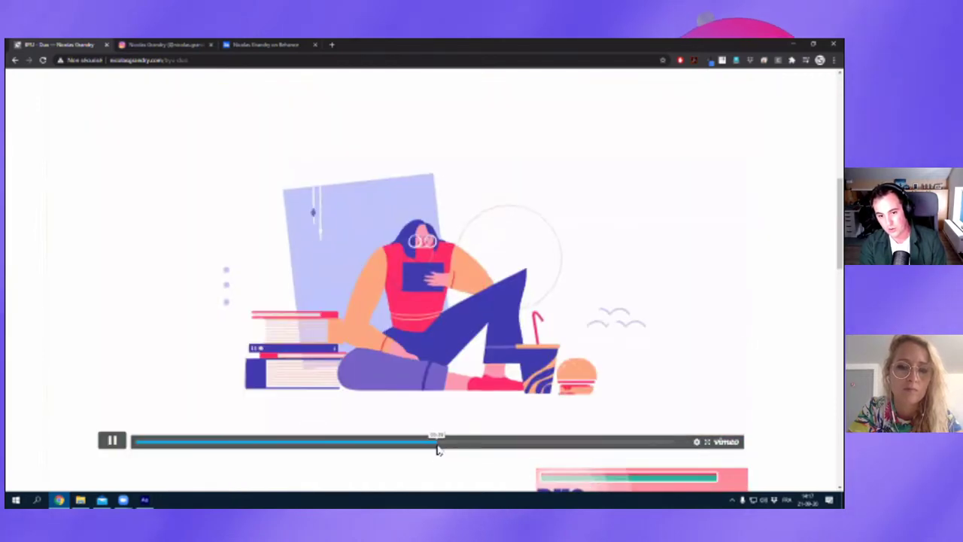
left_click(477, 441)
left_click_drag(478, 441, 448, 449)
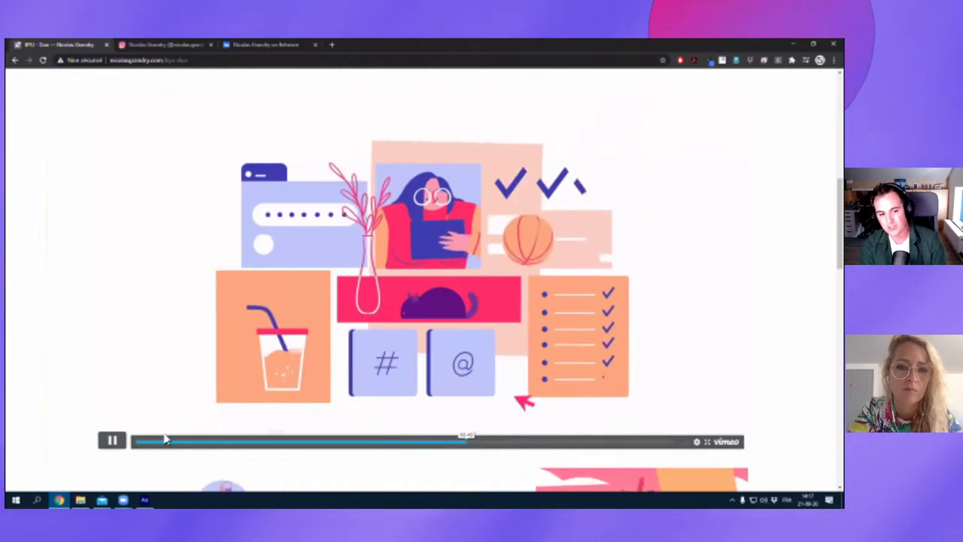
Pause the explainer and set it back near the start on the charts-and-data scene.
left_click(111, 441)
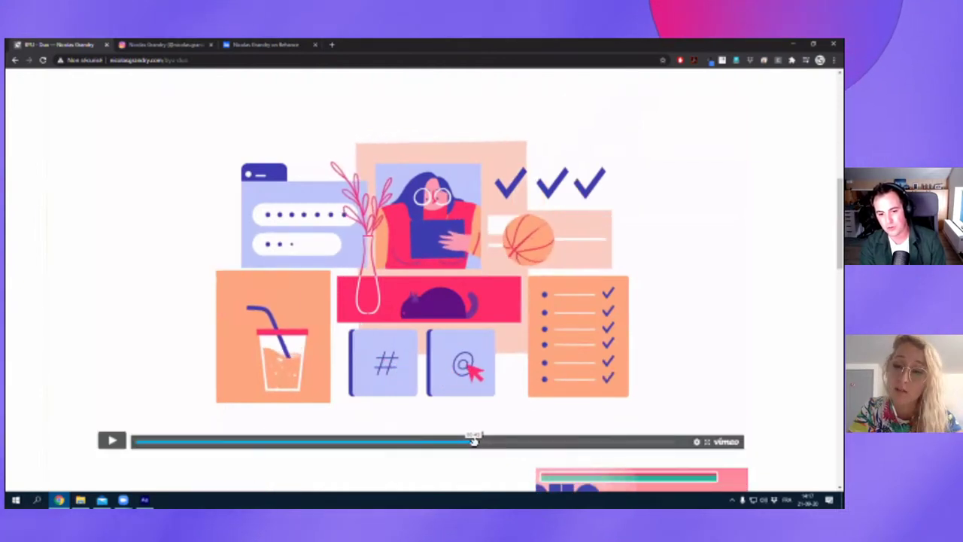
left_click_drag(473, 441, 476, 440)
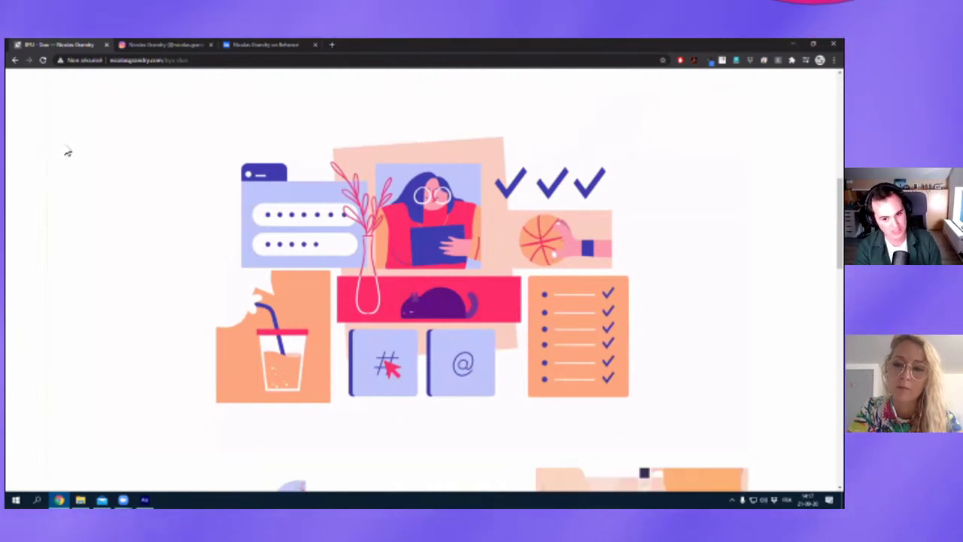
mouse_move(485, 436)
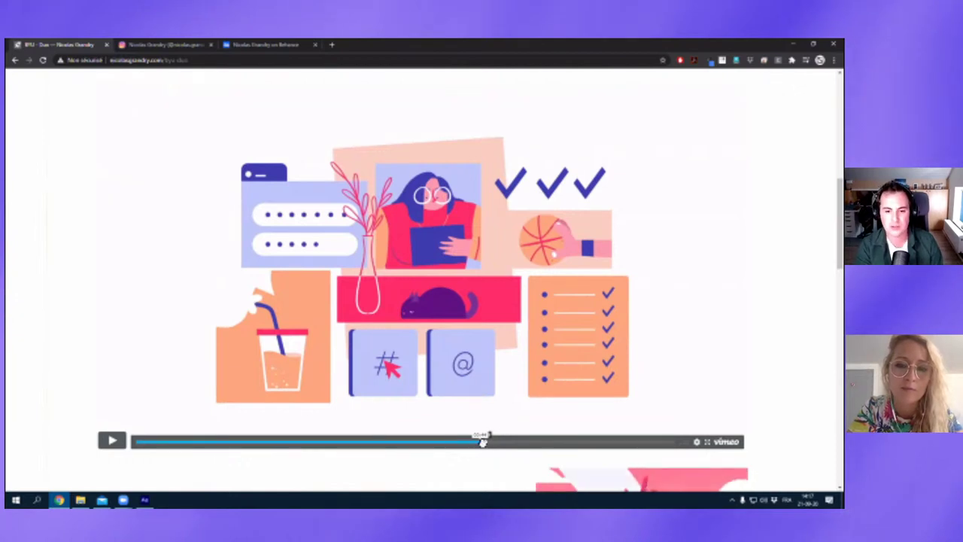
mouse_move(482, 442)
left_mouse_down()
mouse_move(476, 453)
mouse_move(546, 444)
mouse_move(471, 432)
mouse_move(509, 428)
mouse_move(610, 447)
mouse_move(516, 430)
mouse_move(644, 438)
mouse_move(477, 432)
left_mouse_up()
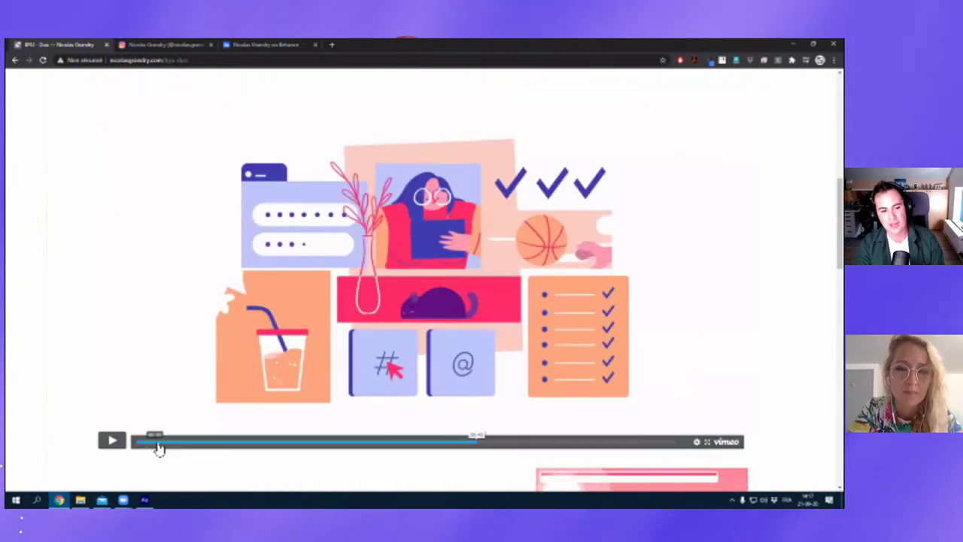
left_click_drag(159, 448, 189, 445)
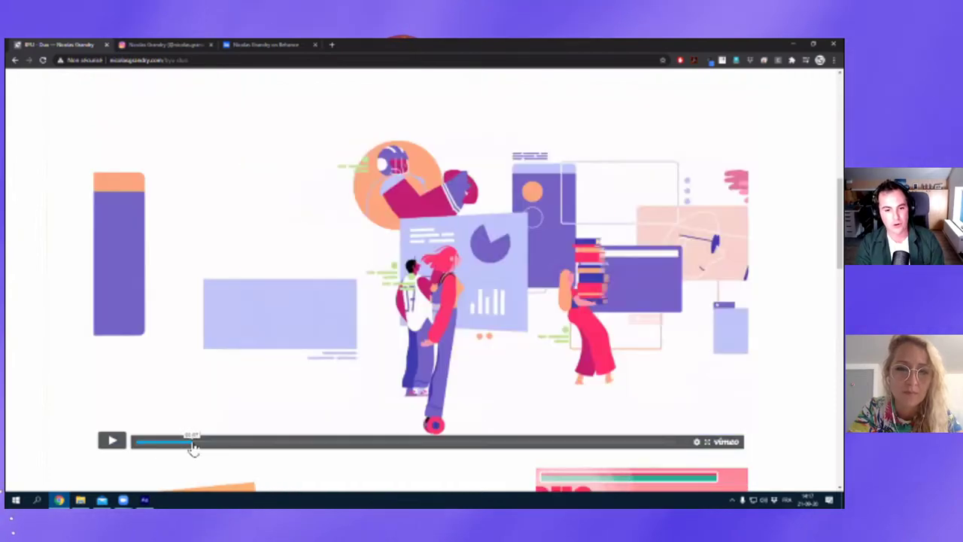
Scroll down the BYU - Duo page to the Process section's hoverboard-rider and cat rig demos.
scroll(71, 258, "down", 3)
scroll(13, 252, "down", 5)
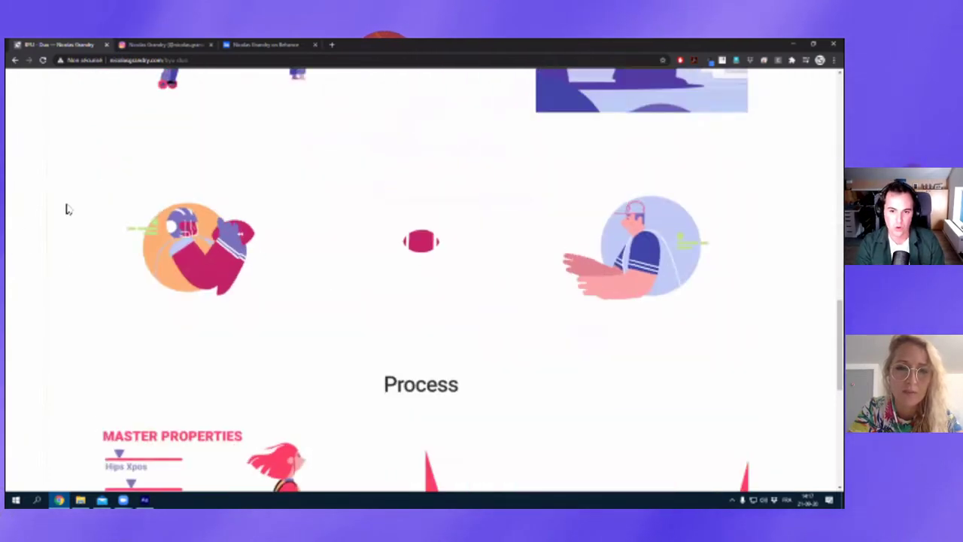
scroll(67, 208, "down", 3)
scroll(73, 204, "down", 3)
scroll(104, 199, "down", 2)
scroll(96, 199, "up", 1)
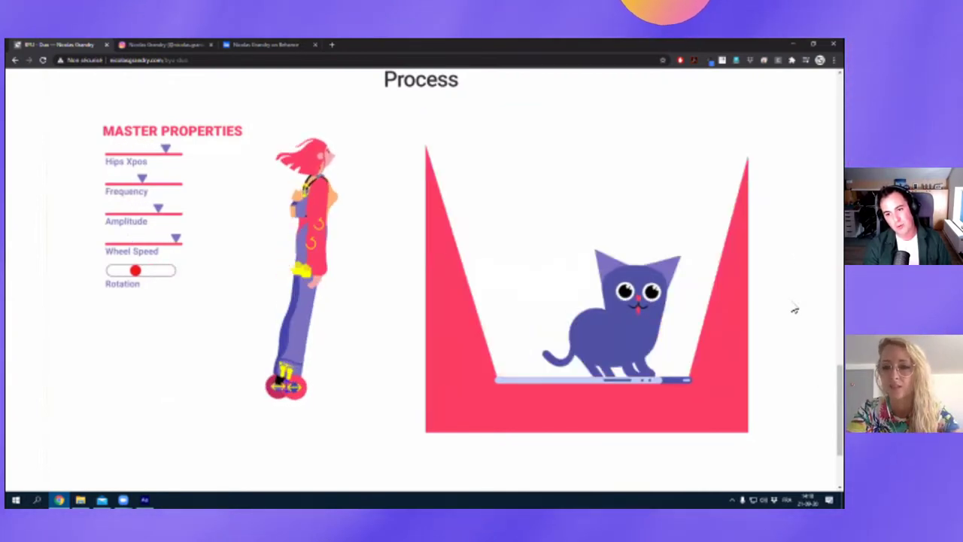
Scroll back up from Process to the large looping hoverboard-rider illustration among data panels.
scroll(495, 333, "up", 5)
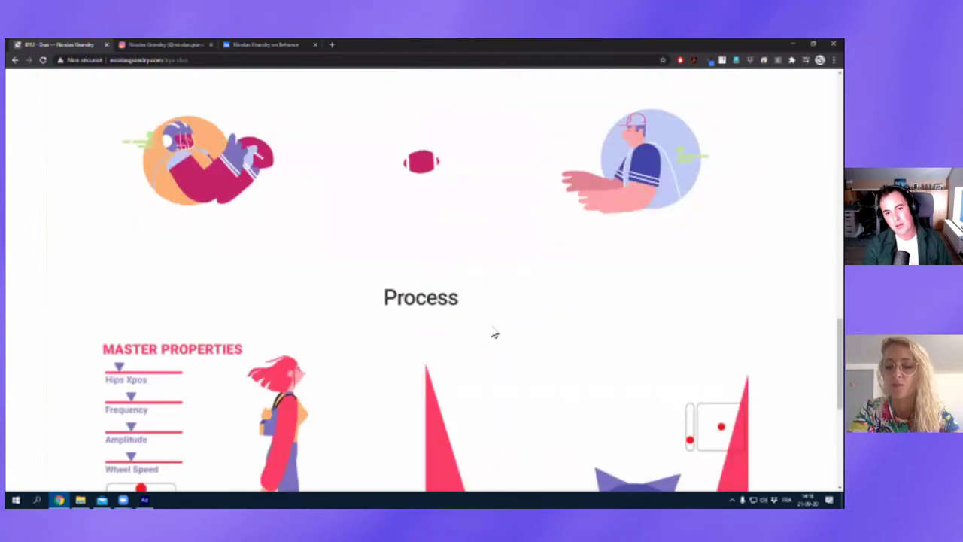
scroll(451, 346, "up", 10)
scroll(397, 362, "down", 2)
scroll(143, 372, "up", 3)
scroll(143, 373, "down", 1)
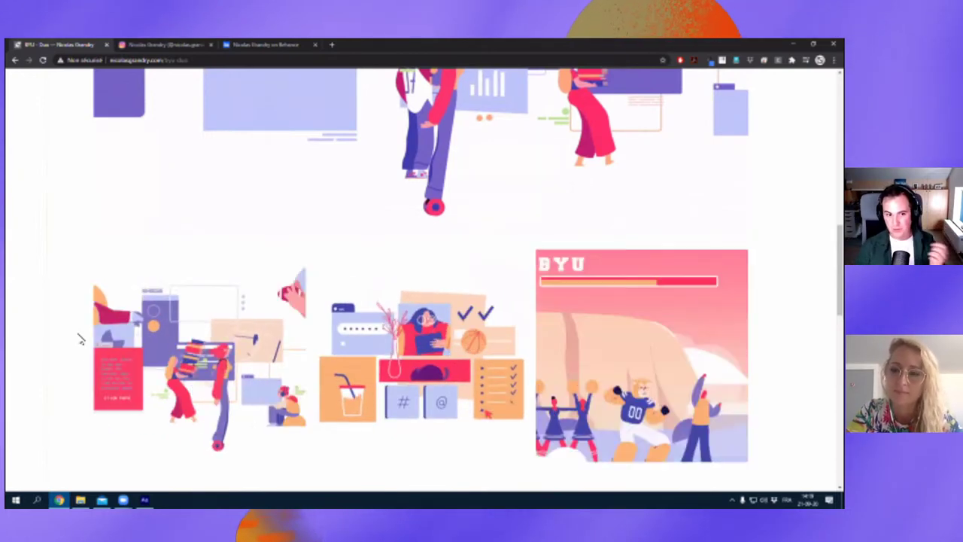
scroll(83, 346, "up", 3)
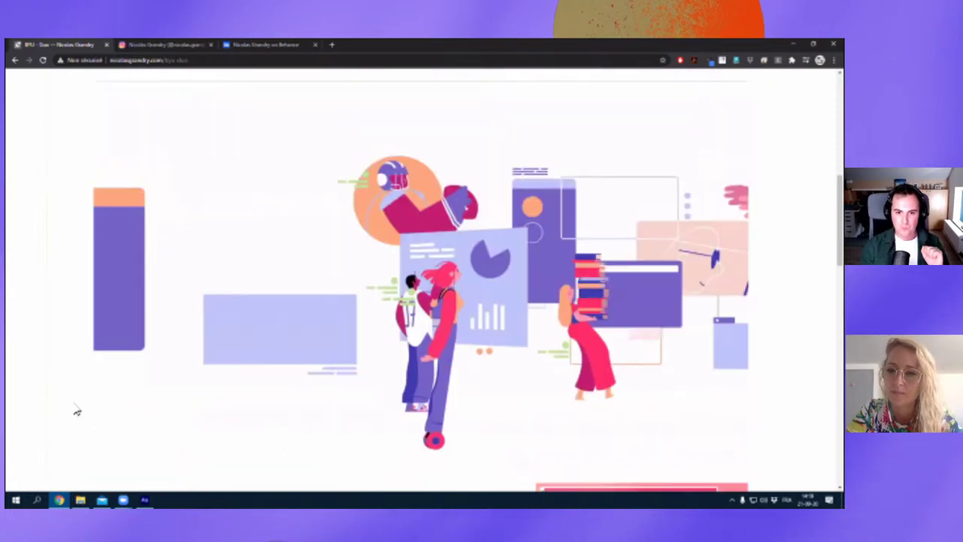
Scroll to the top of the BYU - Duo page and return home via the site logo.
scroll(103, 366, "down", 2)
scroll(90, 221, "up", 5)
scroll(88, 182, "up", 3)
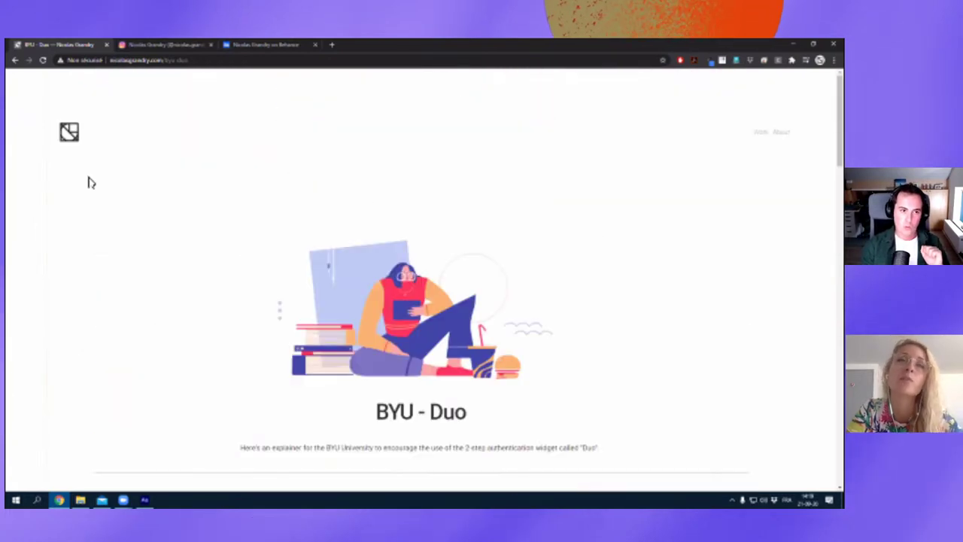
left_click(69, 133)
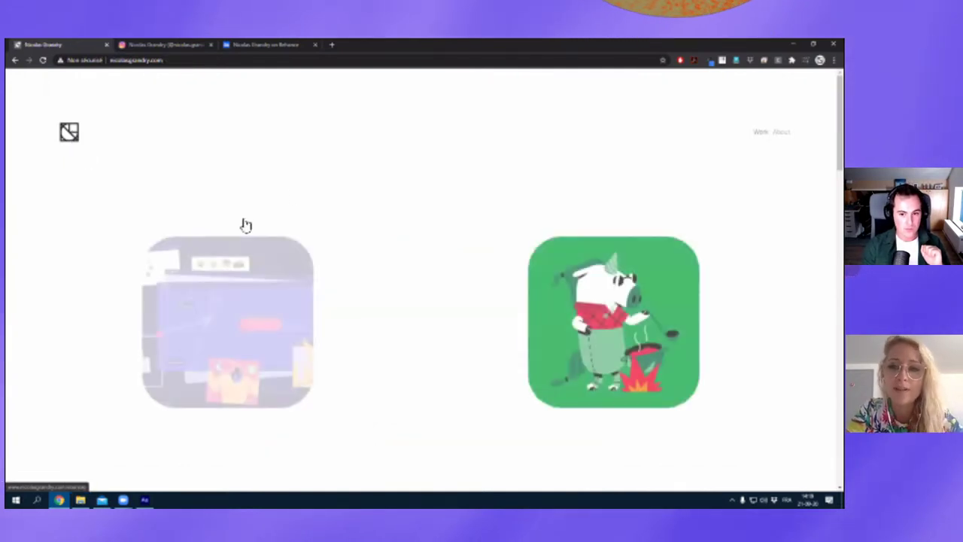
Browse the home page thumbnails, including the cooking pig, a crowd scene and seals.
scroll(402, 206, "down", 3)
scroll(442, 169, "down", 1)
scroll(437, 177, "up", 2)
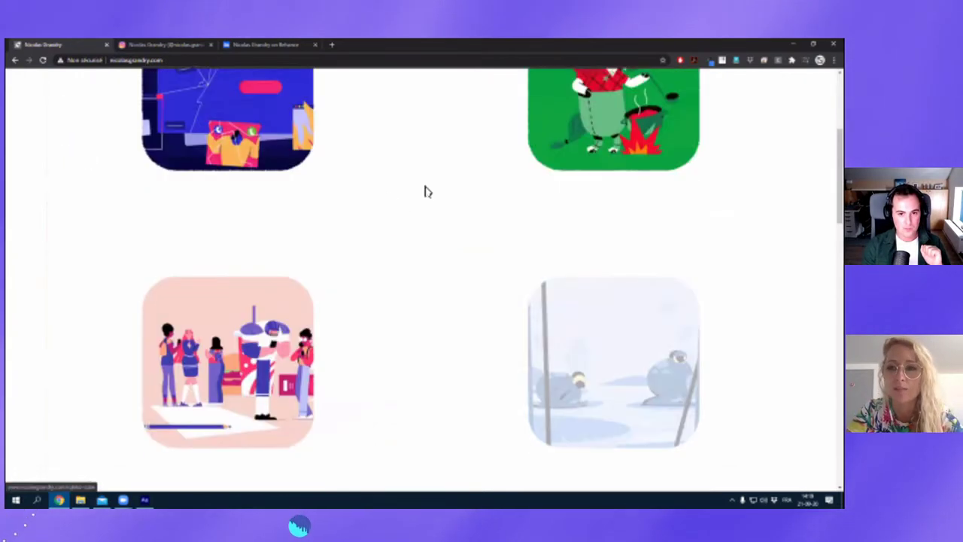
scroll(489, 240, "down", 3)
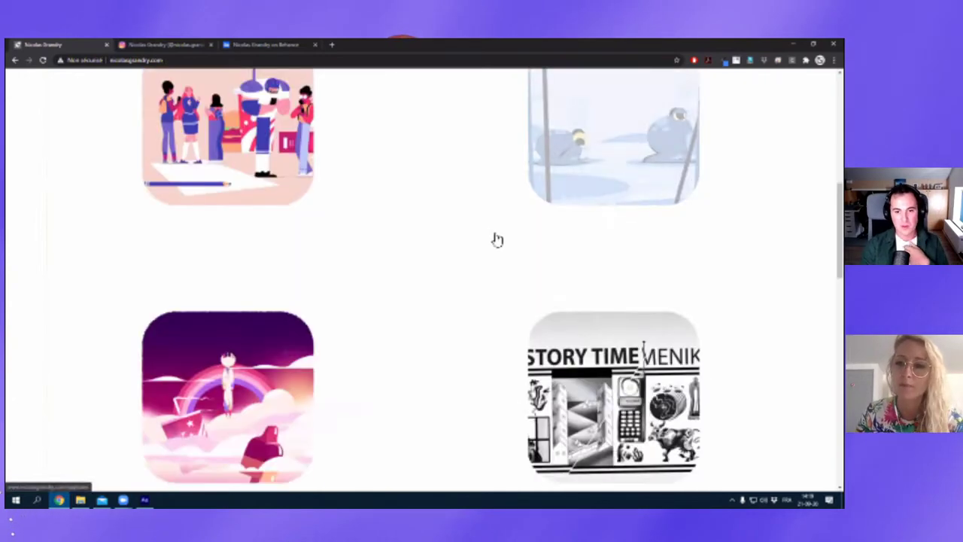
scroll(484, 275, "up", 1)
scroll(406, 276, "up", 2)
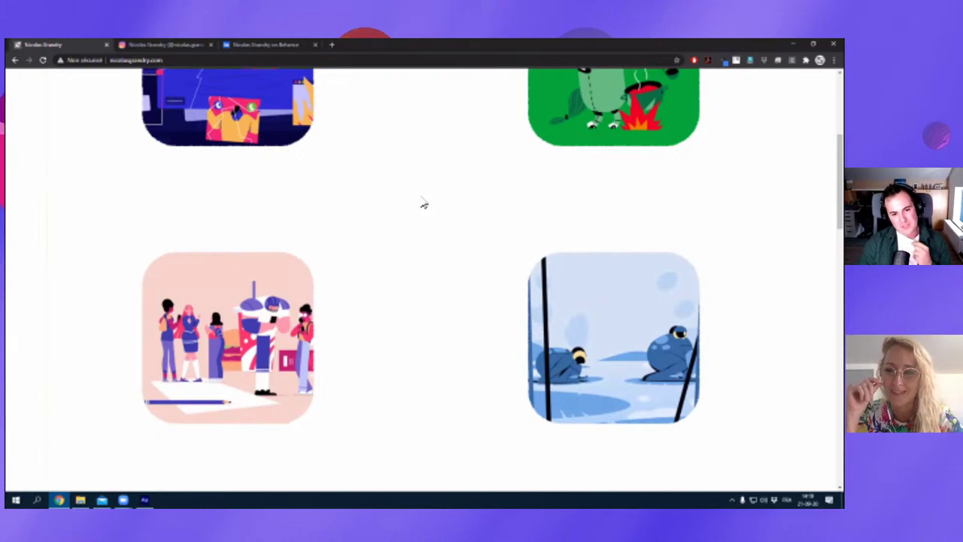
Open the OppLoans project from the frog thumbnail and scroll down to the gingerbread house animation.
left_click(612, 312)
scroll(563, 220, "down", 2)
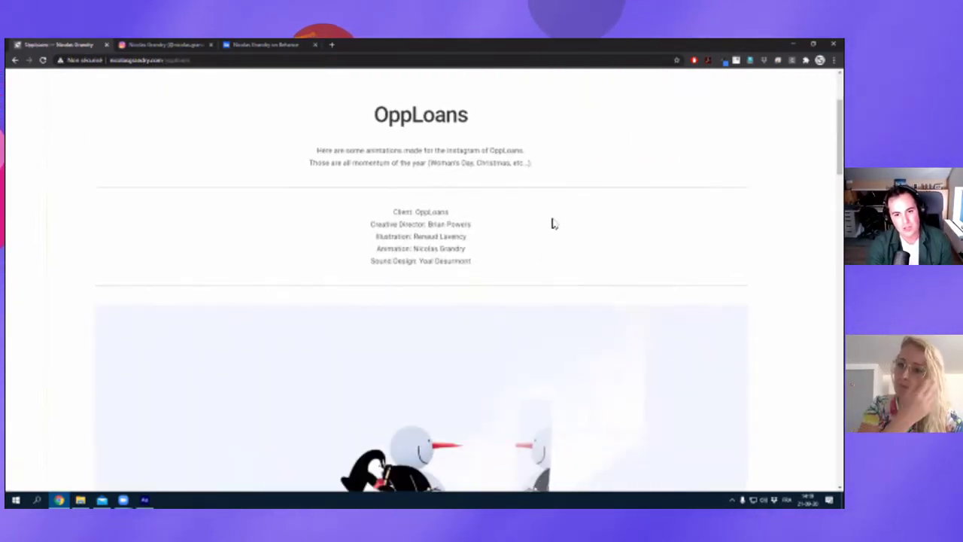
scroll(545, 219, "down", 2)
scroll(537, 216, "down", 1)
scroll(535, 221, "up", 1)
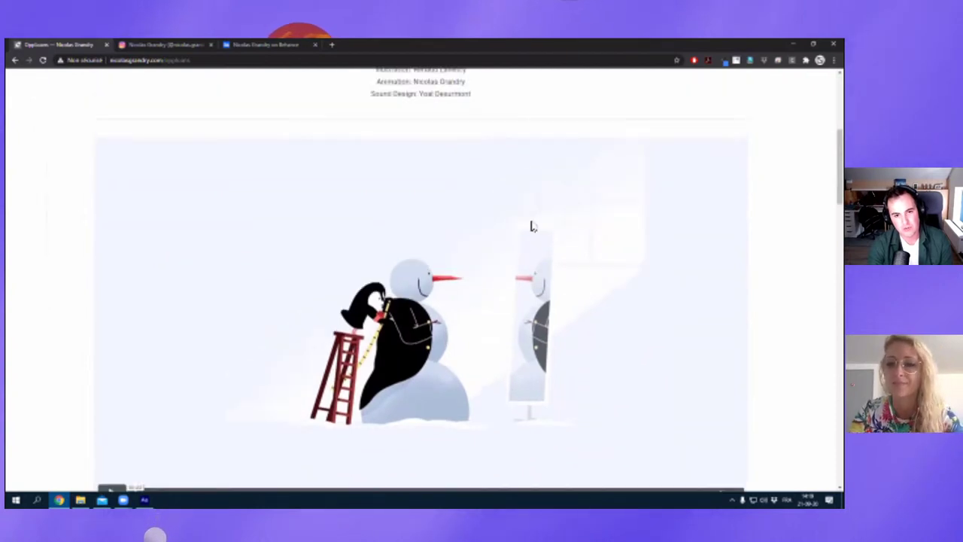
scroll(587, 244, "down", 1)
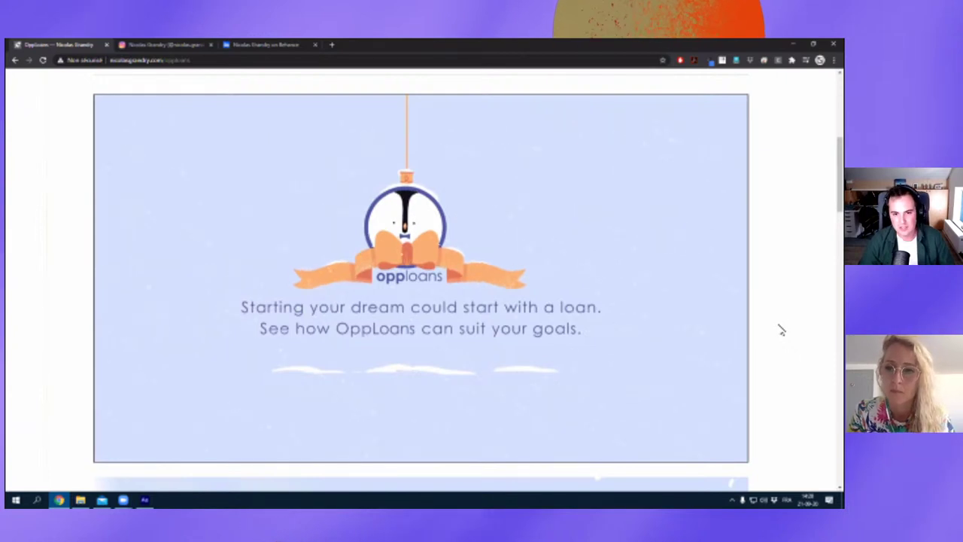
scroll(752, 325, "down", 5)
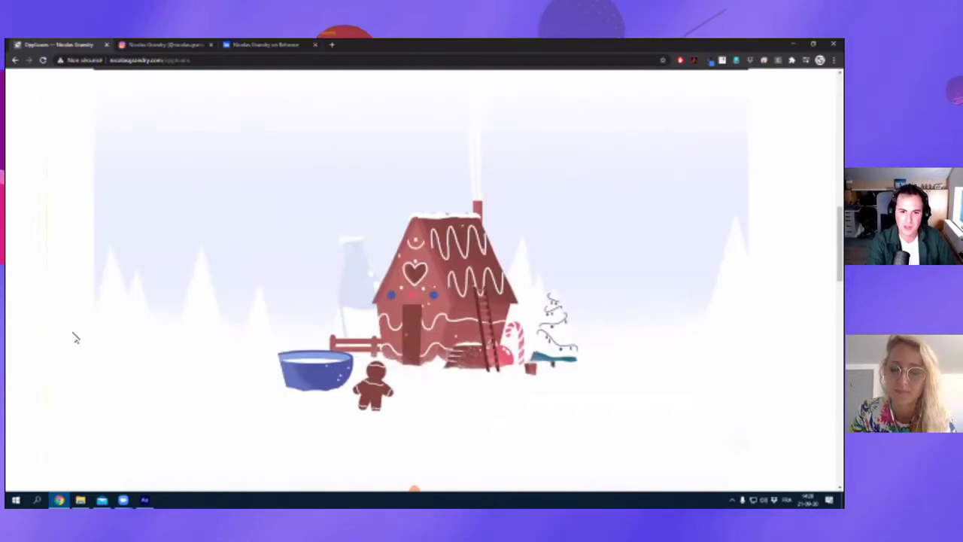
Play the nutcracker animation video on the OppLoans page.
scroll(49, 331, "down", 5)
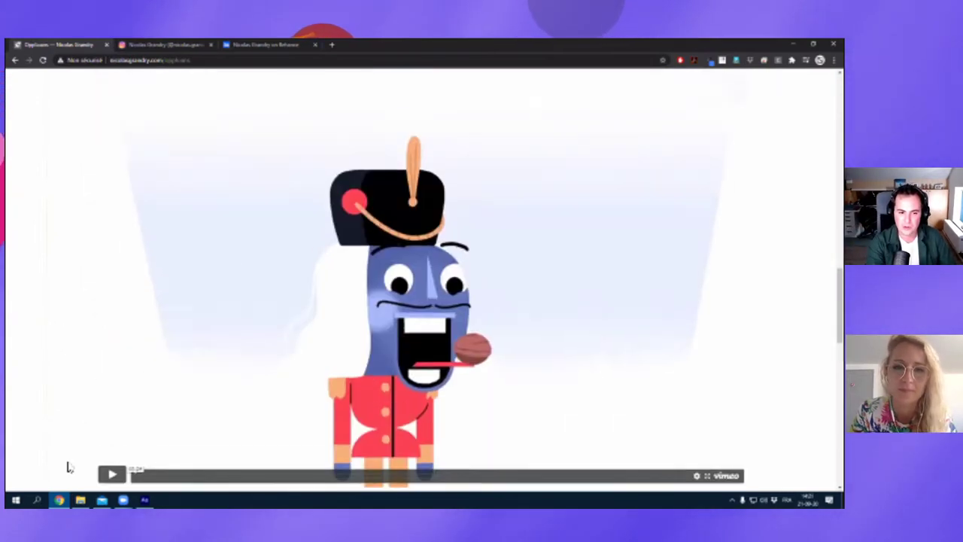
left_click(112, 473)
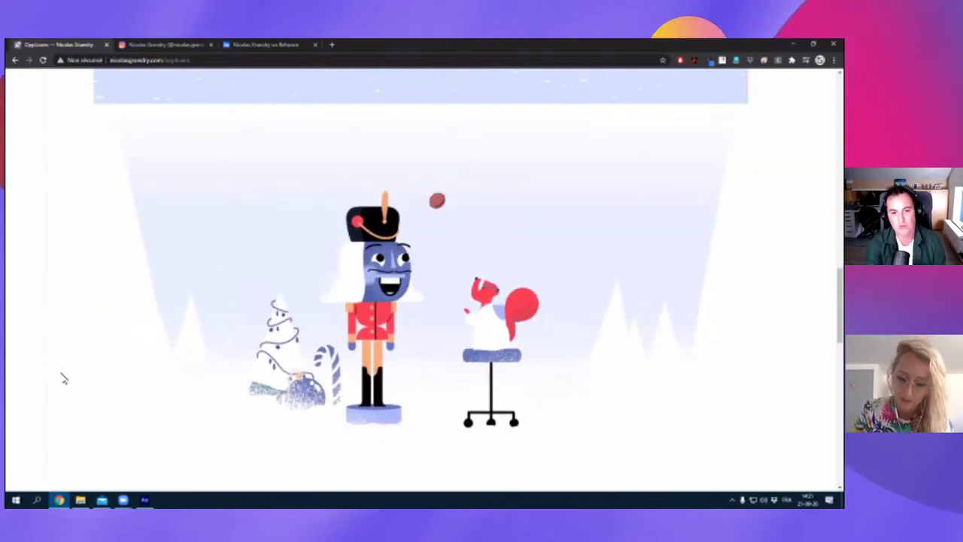
mouse_move(132, 350)
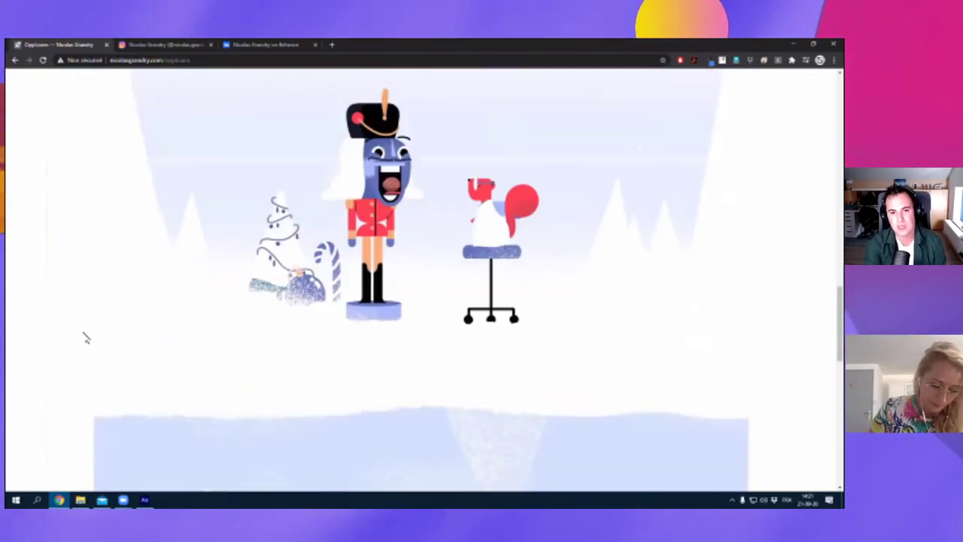
Scroll down past the cupid, frog and three-women tiles to the bottom project list.
scroll(85, 338, "down", 1)
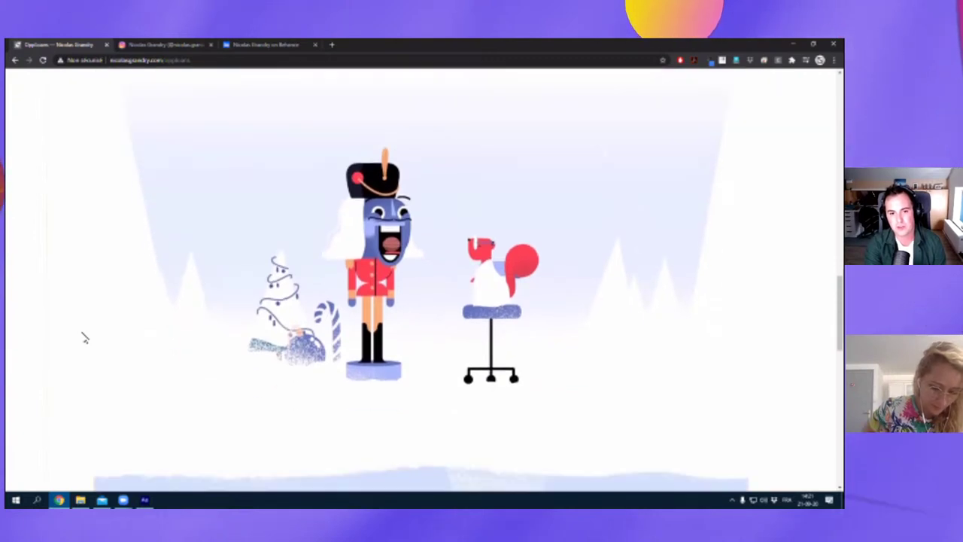
scroll(78, 335, "up", 1)
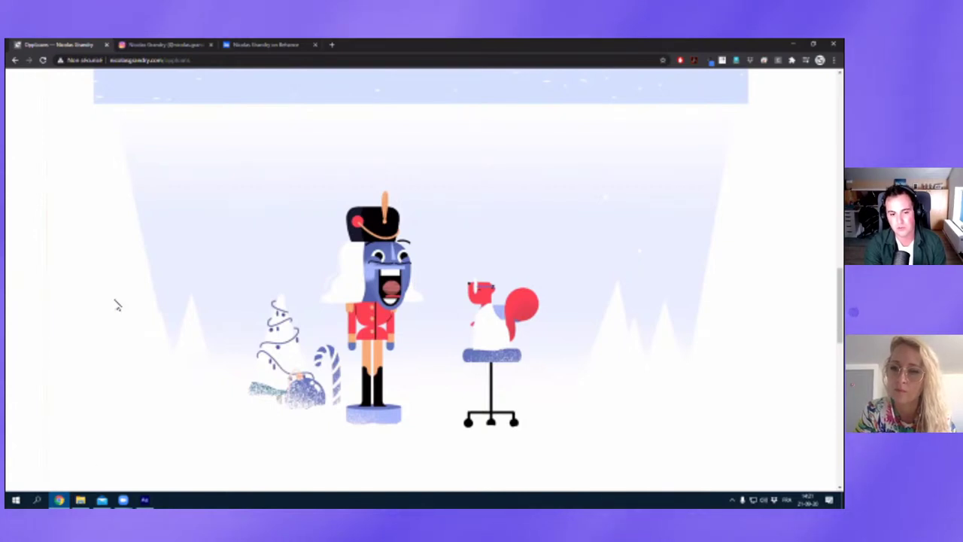
scroll(108, 308, "down", 2)
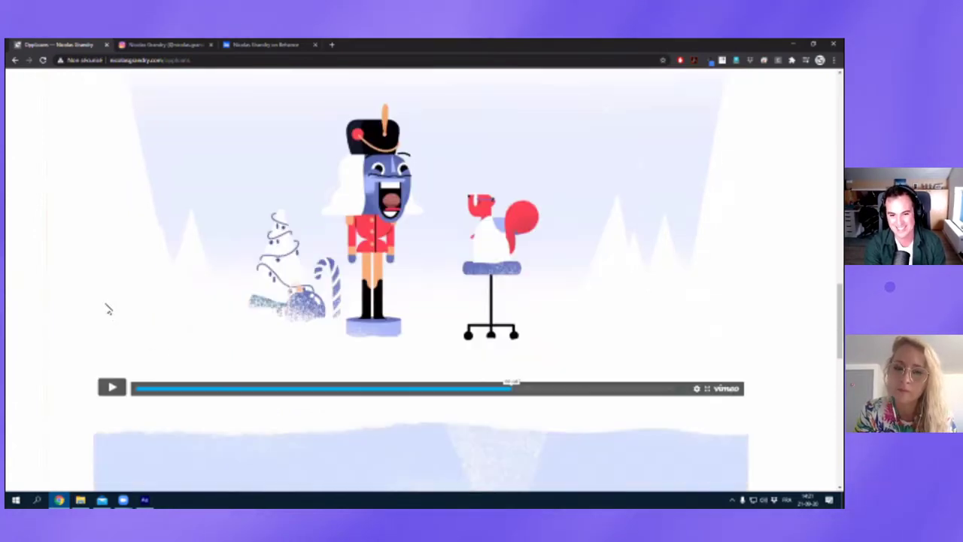
scroll(103, 303, "down", 4)
scroll(109, 310, "down", 4)
scroll(69, 426, "up", 1)
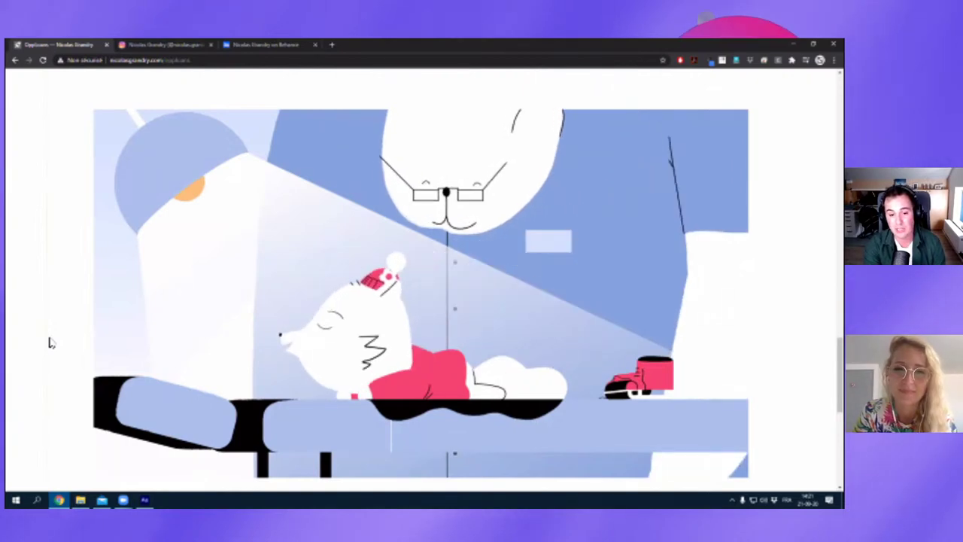
scroll(22, 271, "down", 5)
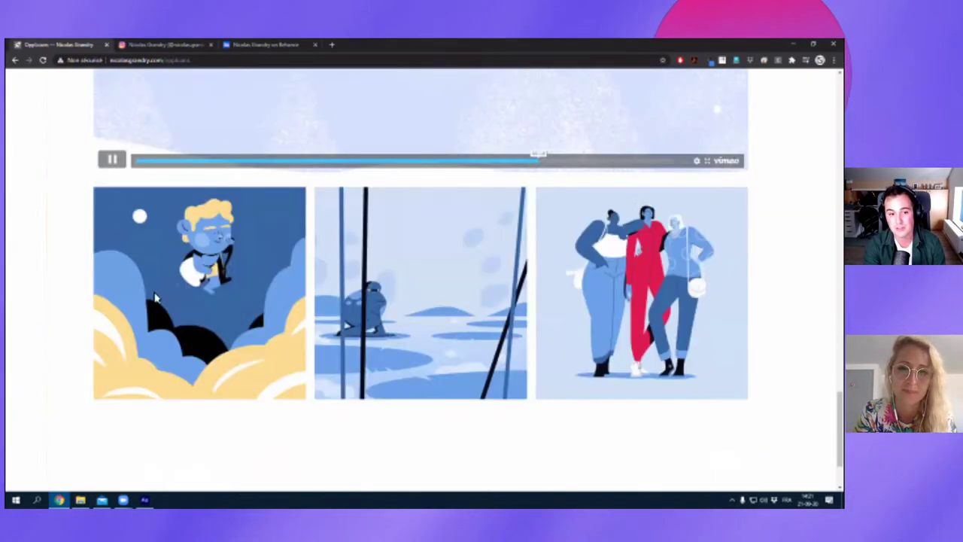
scroll(22, 271, "up", 1)
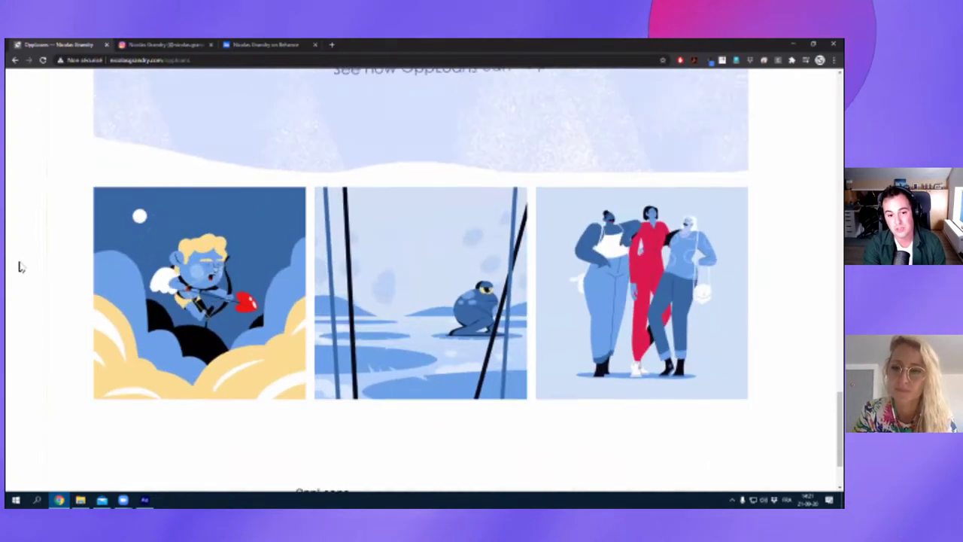
scroll(21, 269, "down", 2)
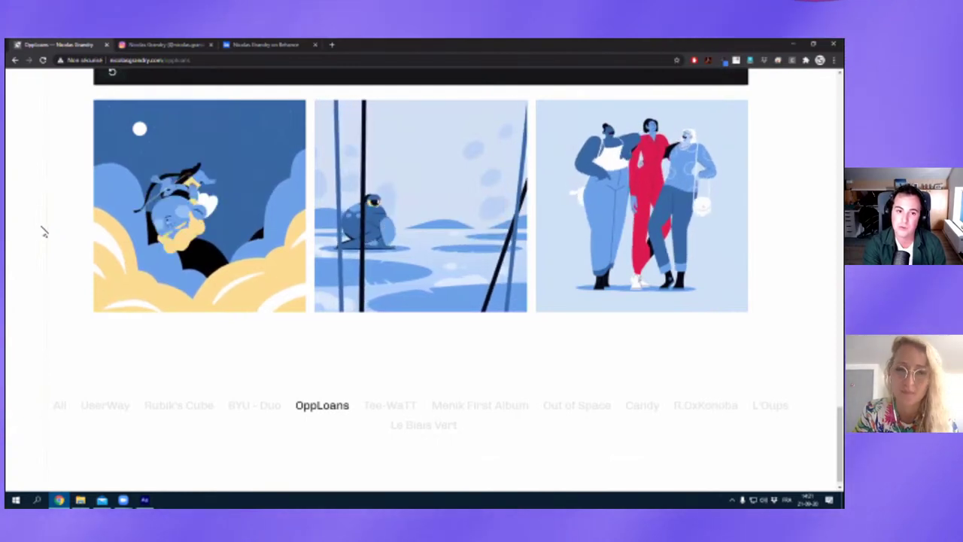
scroll(78, 328, "down", 1)
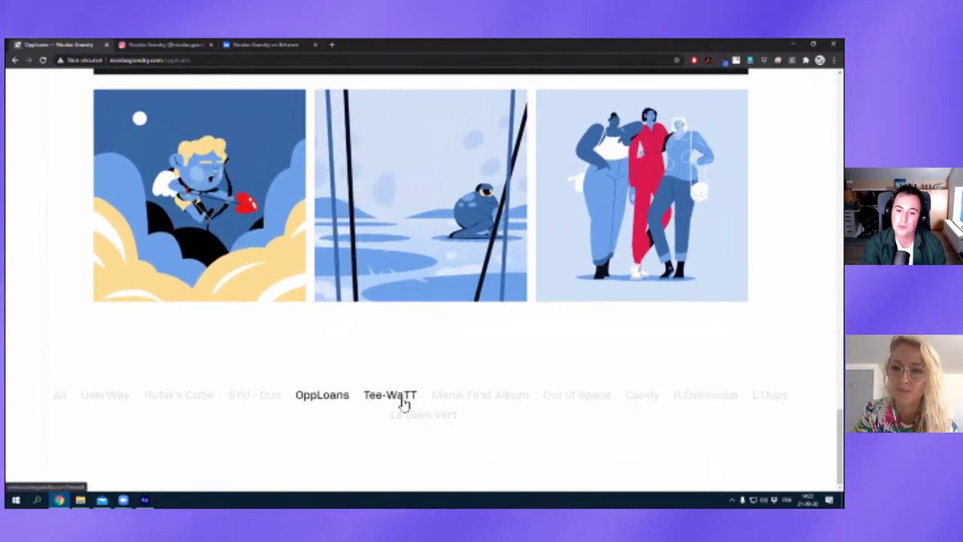
Open the Menik First Album project and scroll down through its credits.
left_click(440, 399)
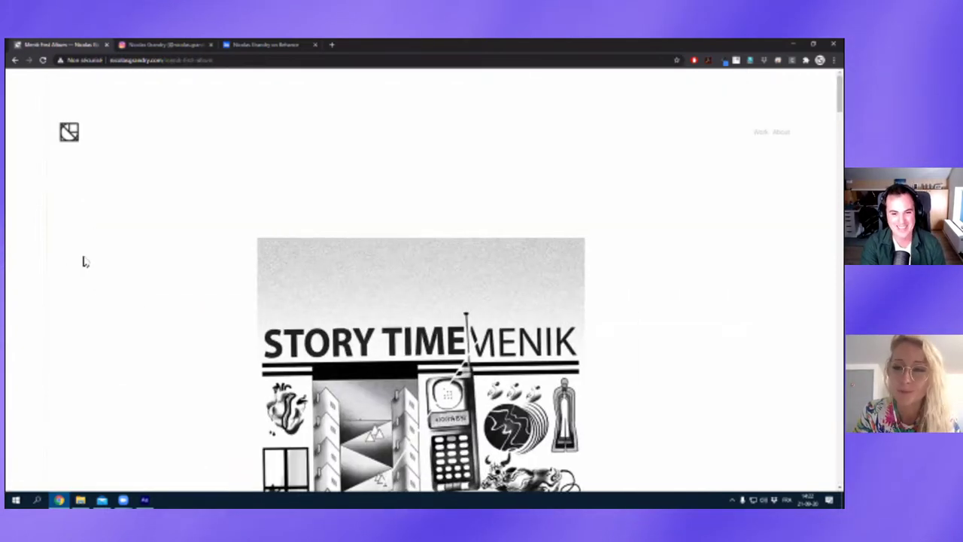
scroll(83, 260, "down", 2)
scroll(110, 256, "down", 2)
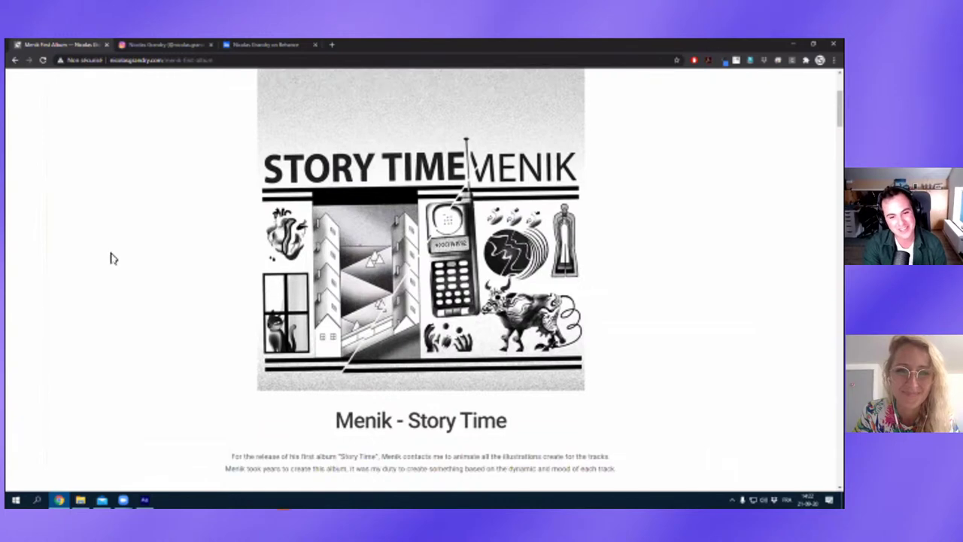
scroll(161, 273, "down", 2)
scroll(153, 266, "down", 3)
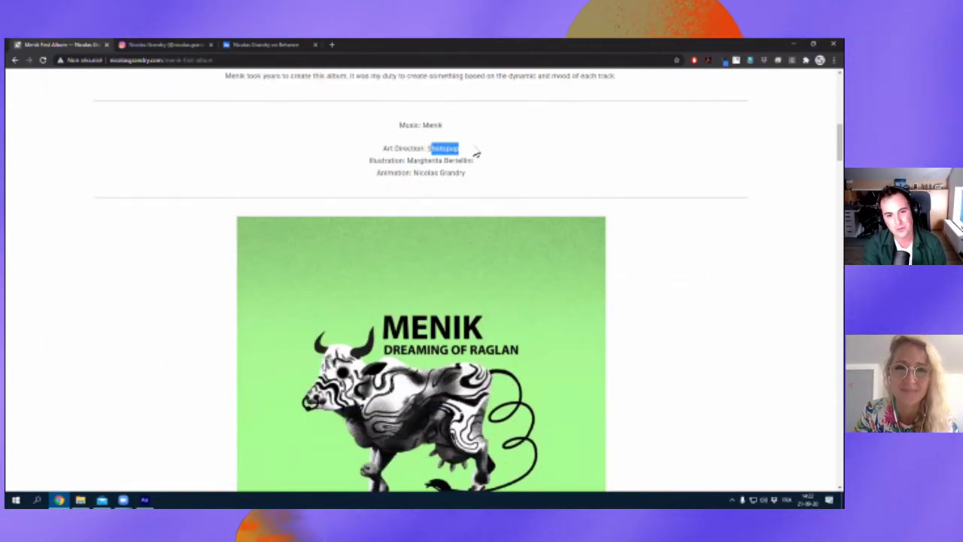
scroll(166, 178, "down", 2)
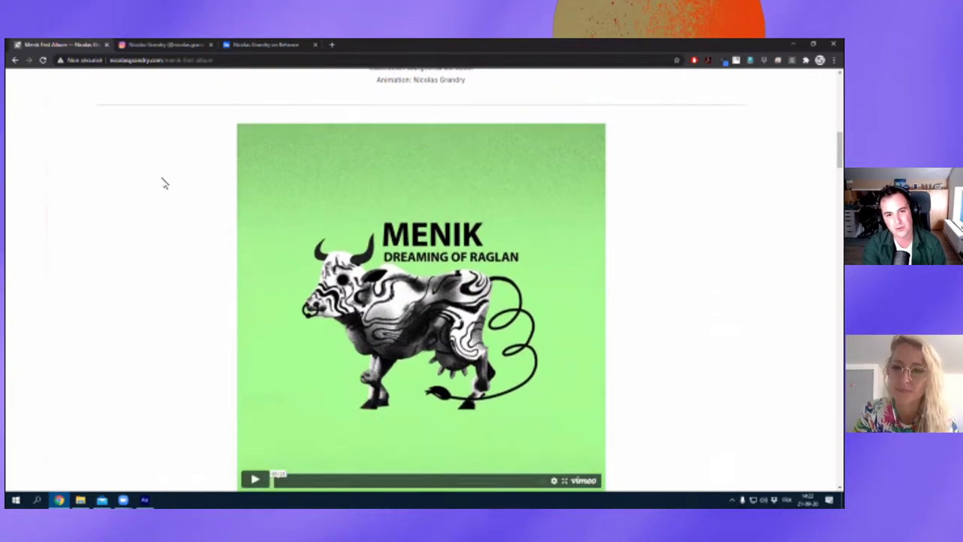
Scroll back and forth to settle on the green 'Dreaming of Raglan' cow video.
scroll(165, 183, "up", 1)
scroll(165, 183, "down", 1)
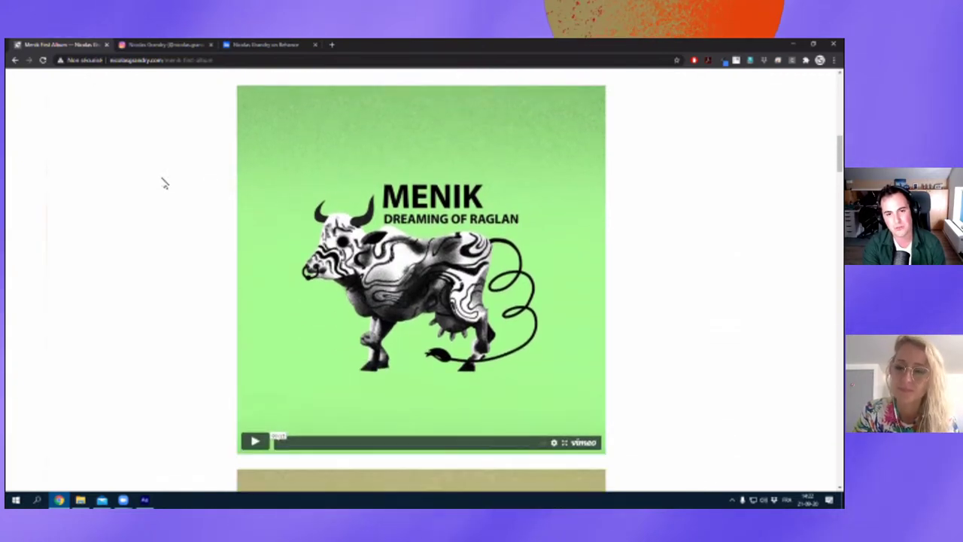
scroll(540, 186, "up", 2)
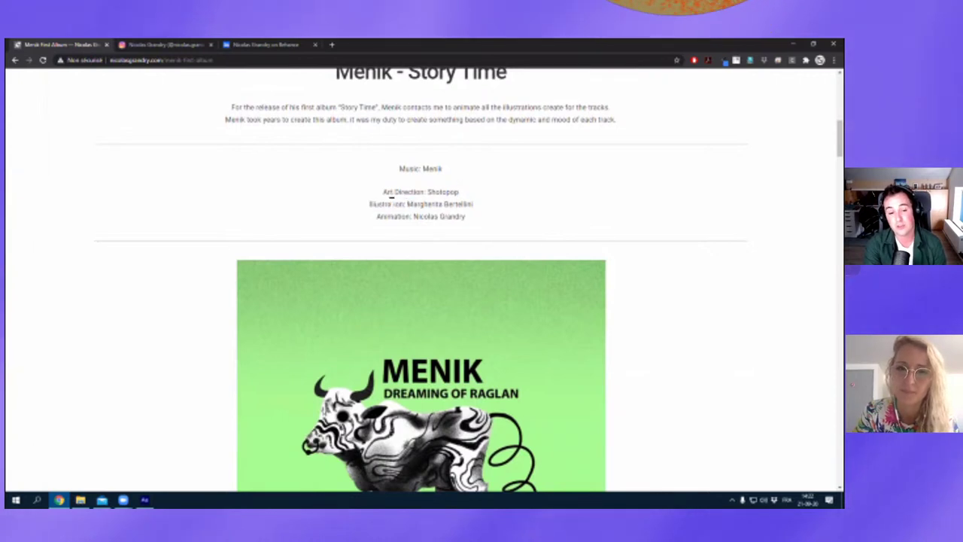
scroll(522, 202, "down", 2)
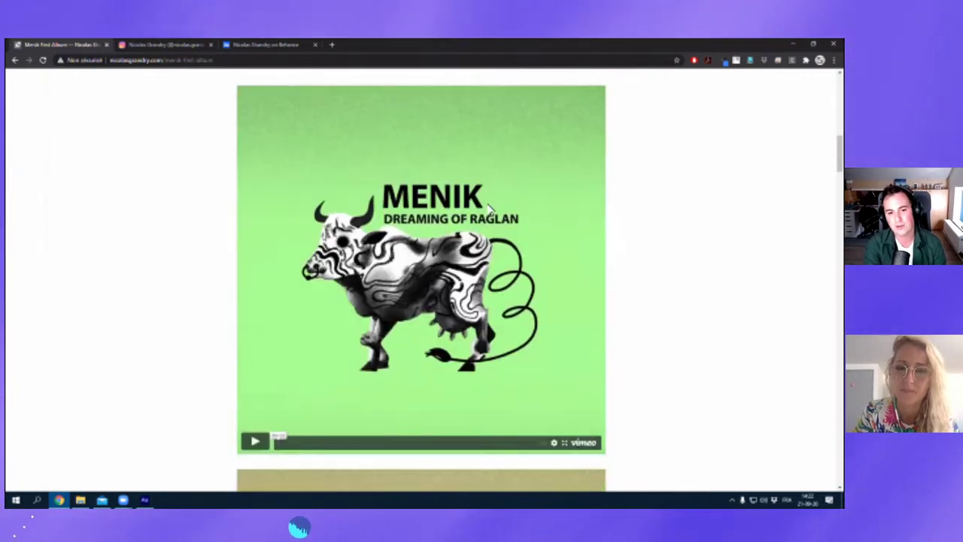
scroll(135, 103, "up", 5)
scroll(135, 104, "up", 2)
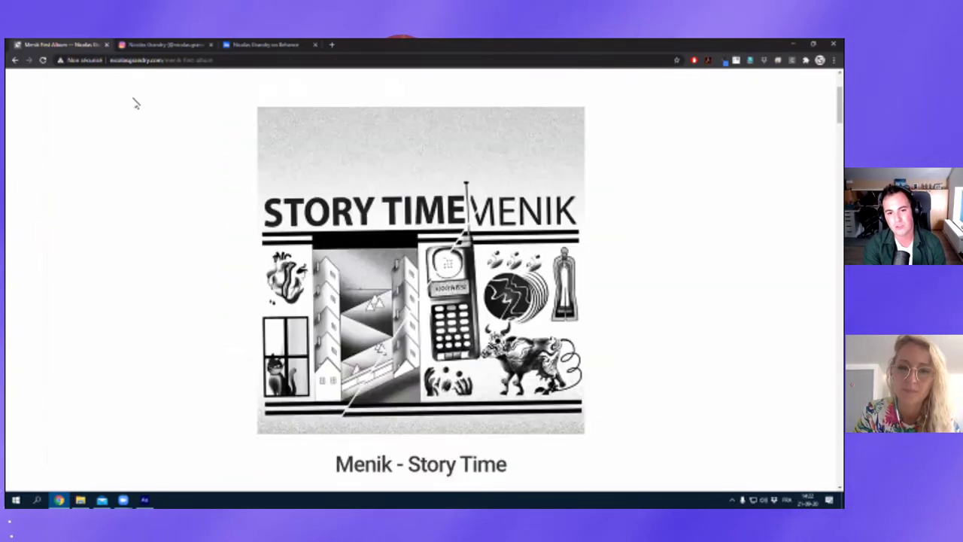
scroll(256, 215, "down", 2)
scroll(250, 199, "up", 1)
scroll(249, 200, "down", 1)
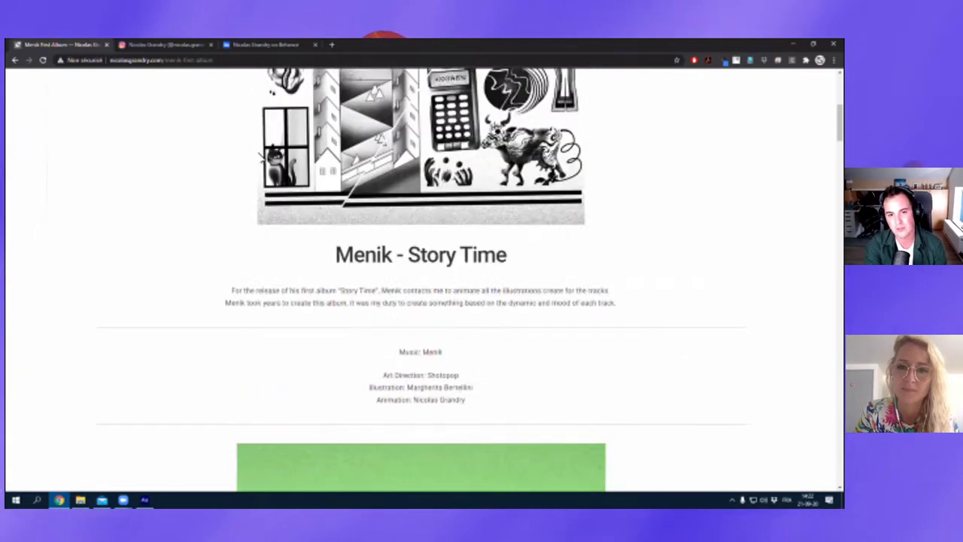
scroll(259, 180, "up", 1)
scroll(292, 290, "up", 1)
scroll(124, 270, "up", 1)
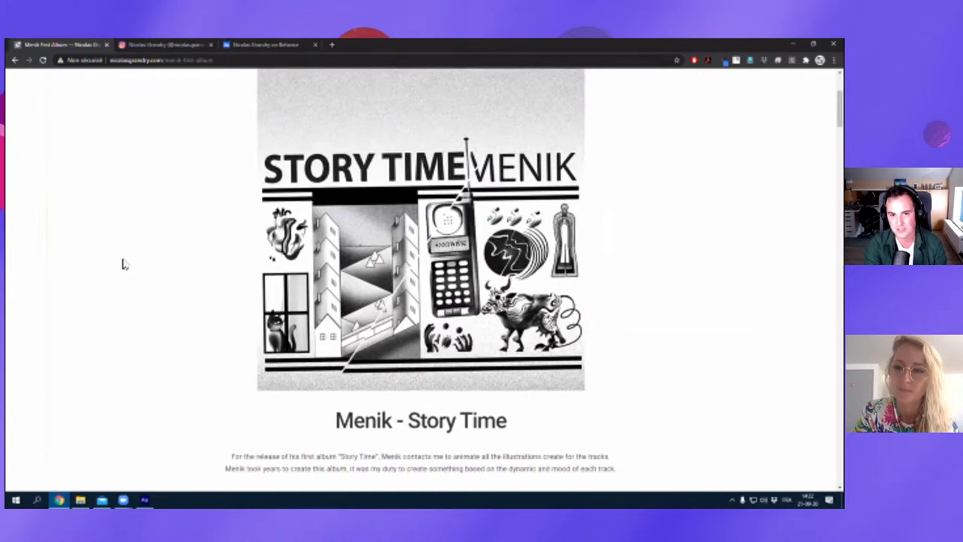
scroll(113, 293, "down", 1)
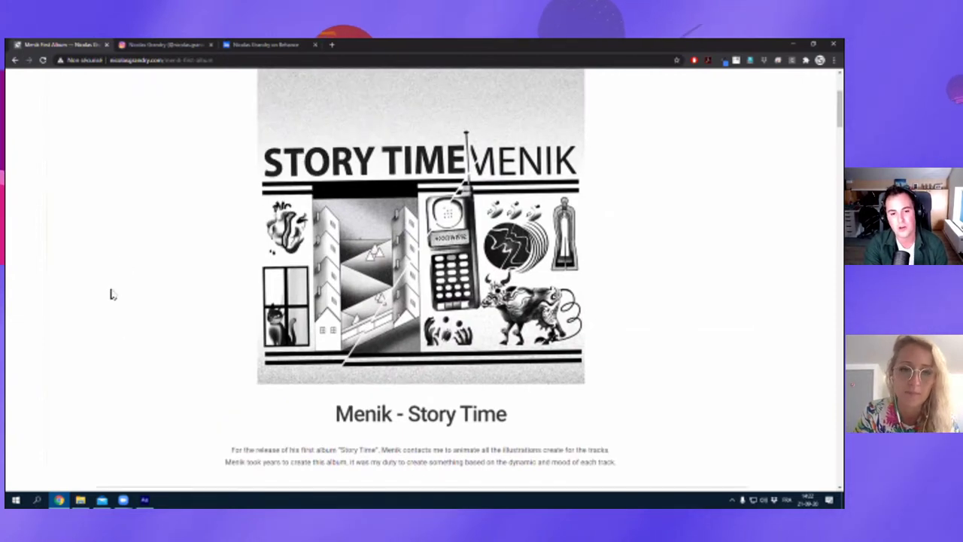
scroll(138, 288, "down", 5)
scroll(139, 291, "down", 1)
scroll(139, 291, "up", 1)
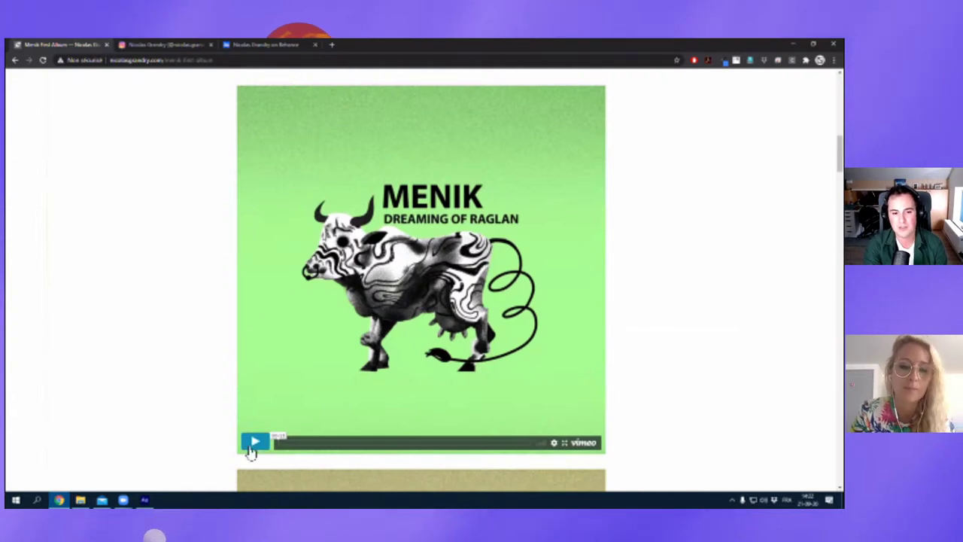
Reposition the Menik page and play the Dreaming of Raglan animation video.
scroll(185, 221, "down", 10)
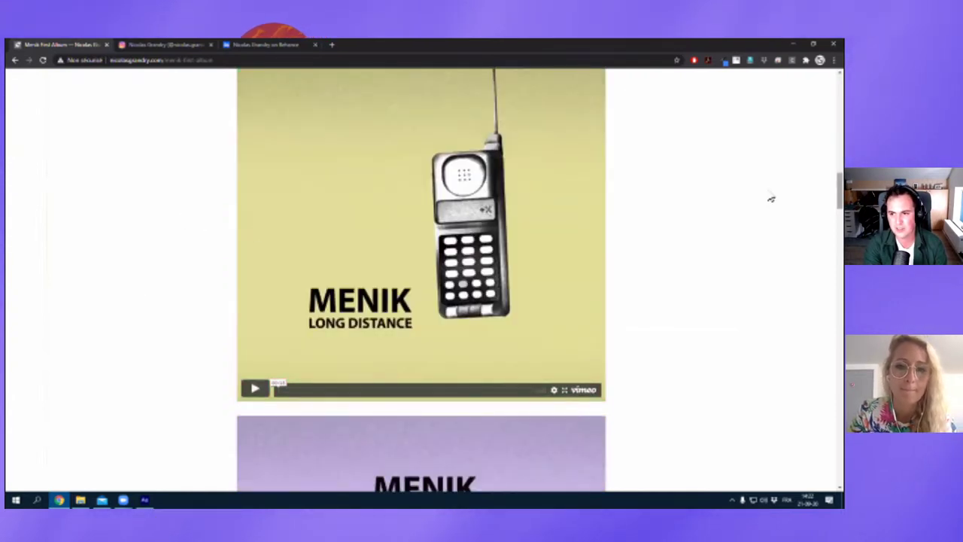
mouse_move(839, 194)
left_mouse_down()
mouse_move(838, 433)
mouse_move(827, 131)
left_mouse_up()
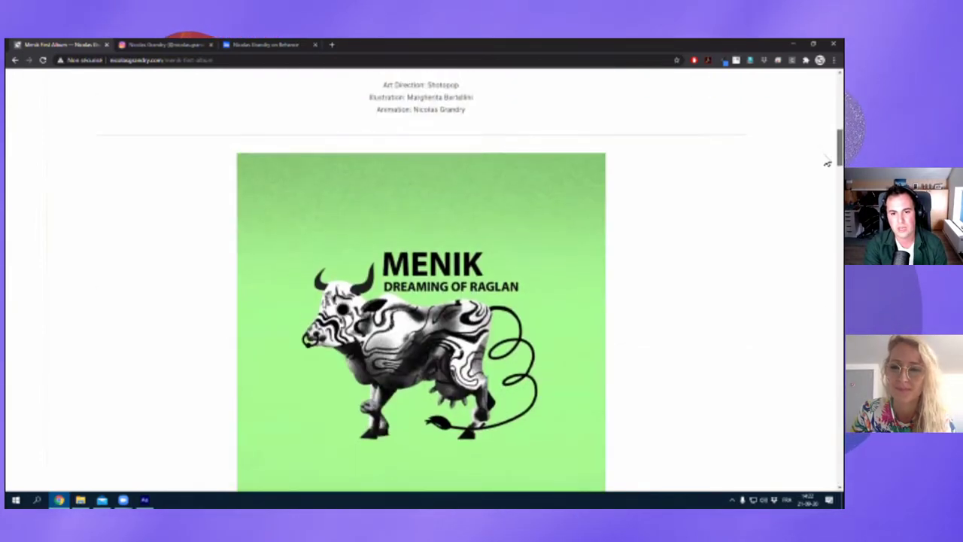
left_click_drag(827, 131, 837, 148)
scroll(523, 199, "up", 2)
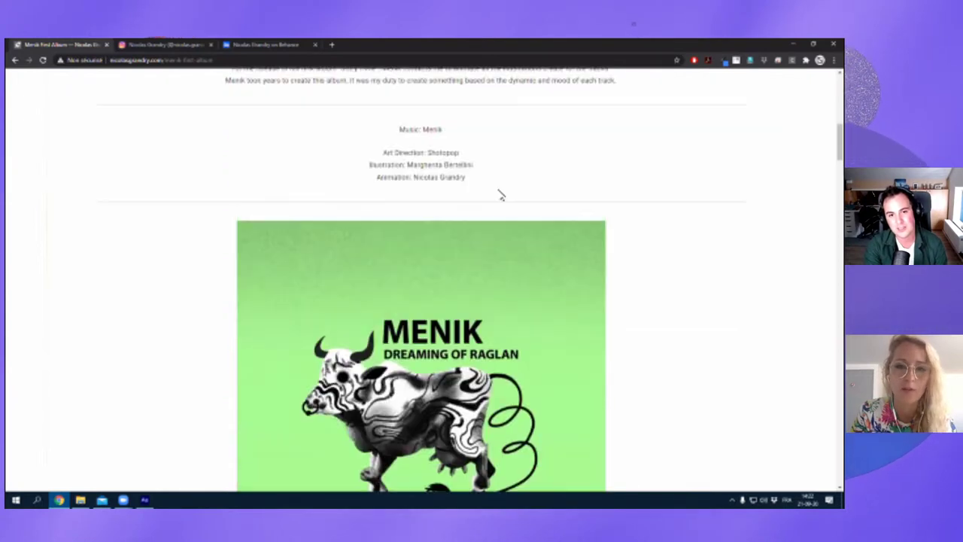
scroll(501, 193, "up", 3)
scroll(518, 238, "up", 3)
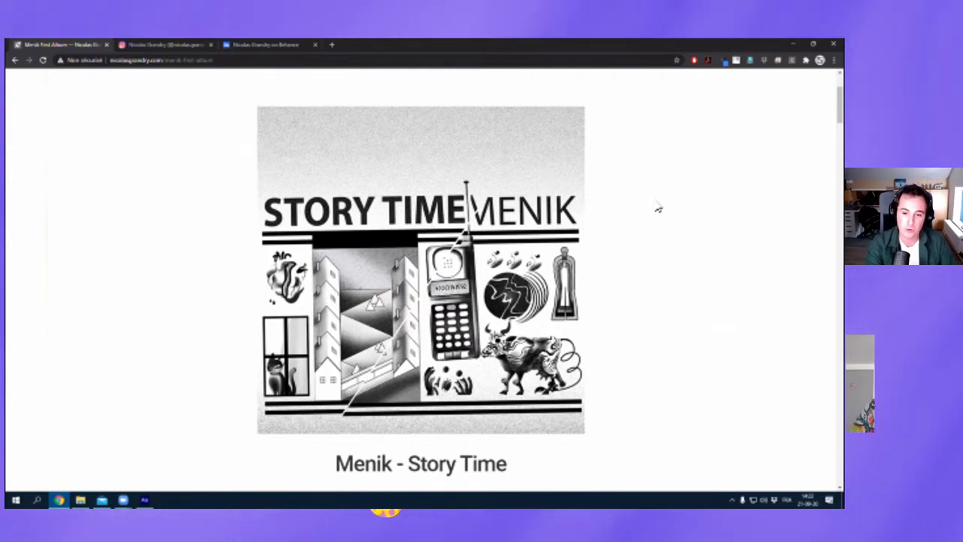
scroll(662, 195, "down", 4)
scroll(259, 364, "down", 4)
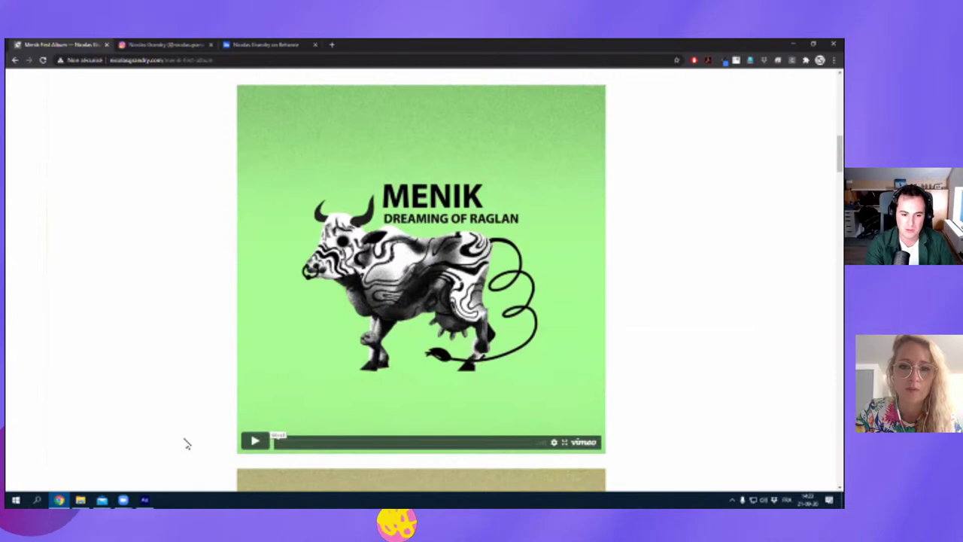
left_click(255, 441)
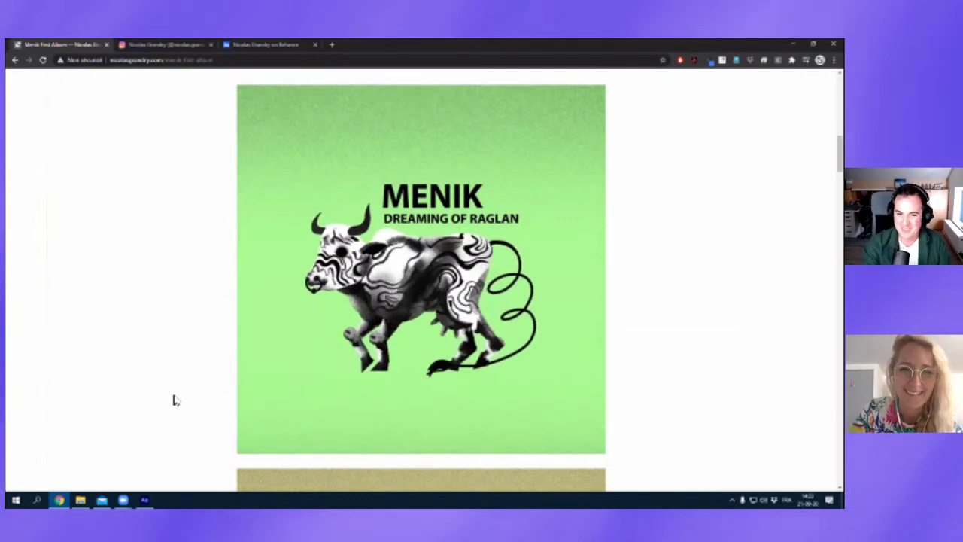
Scroll down and play the MENIK AUTHENTIC animated album cover.
scroll(109, 341, "down", 3)
scroll(282, 291, "down", 3)
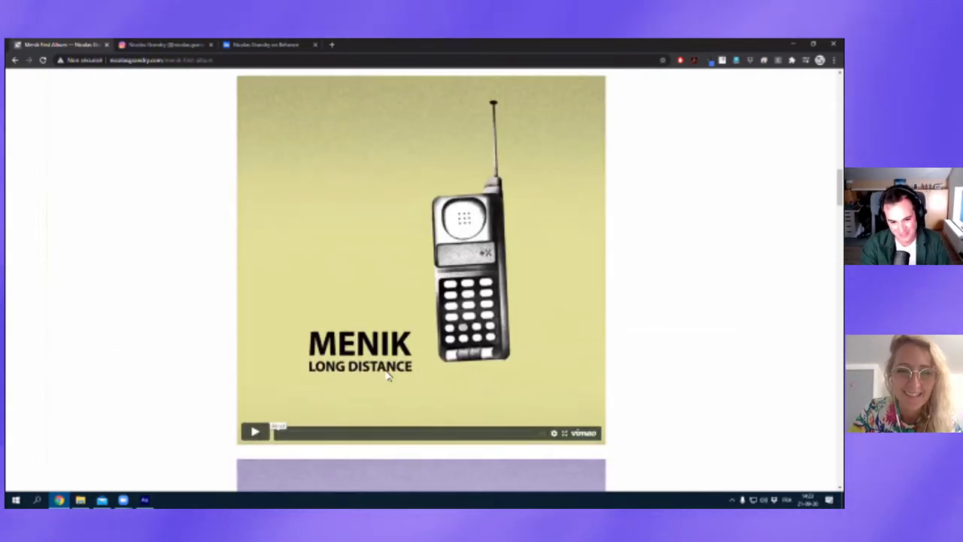
scroll(297, 372, "down", 5)
scroll(308, 408, "down", 2)
left_click(254, 422)
scroll(174, 382, "up", 1)
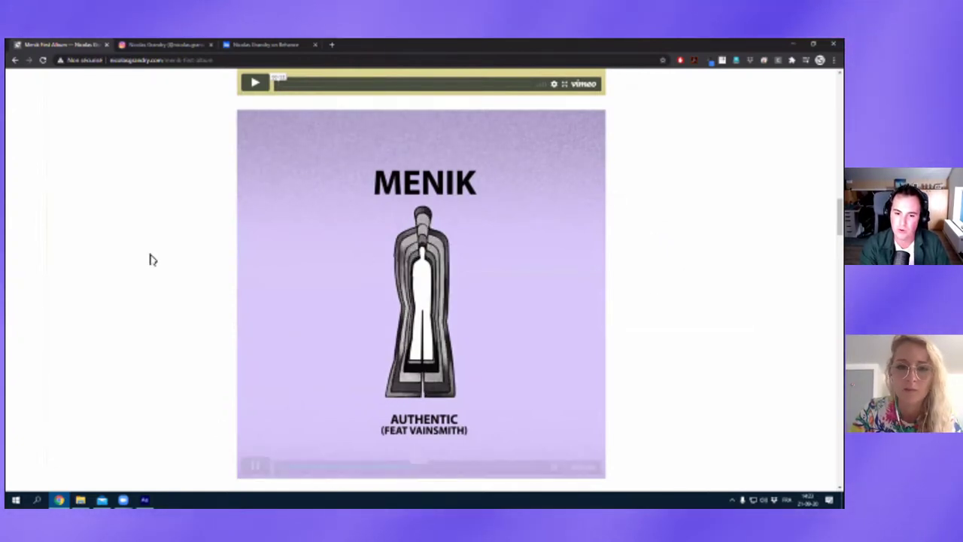
Scroll through the album covers down to the Full Album Cover Animated section.
scroll(150, 249, "down", 2)
scroll(254, 303, "down", 3)
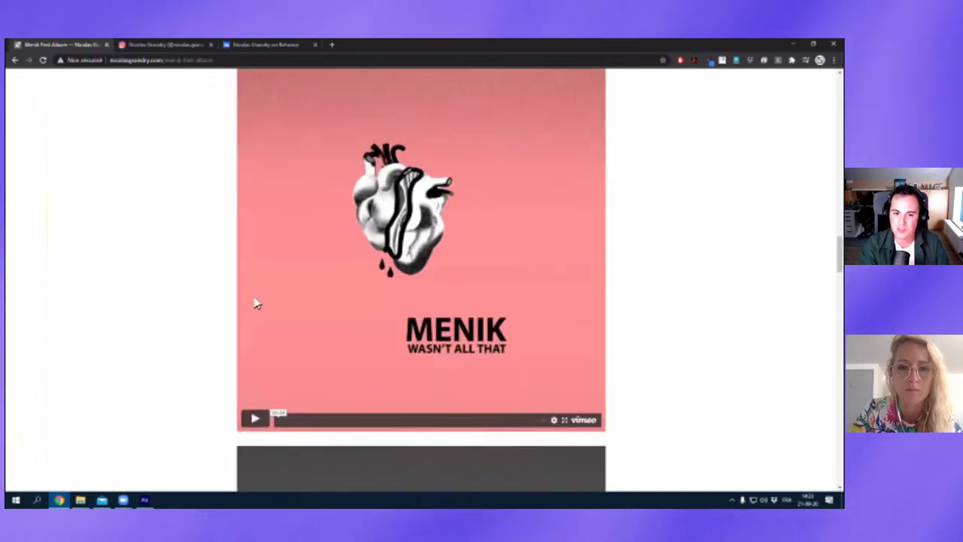
scroll(248, 308, "up", 1)
scroll(237, 301, "down", 2)
scroll(238, 305, "down", 3)
scroll(240, 305, "down", 1)
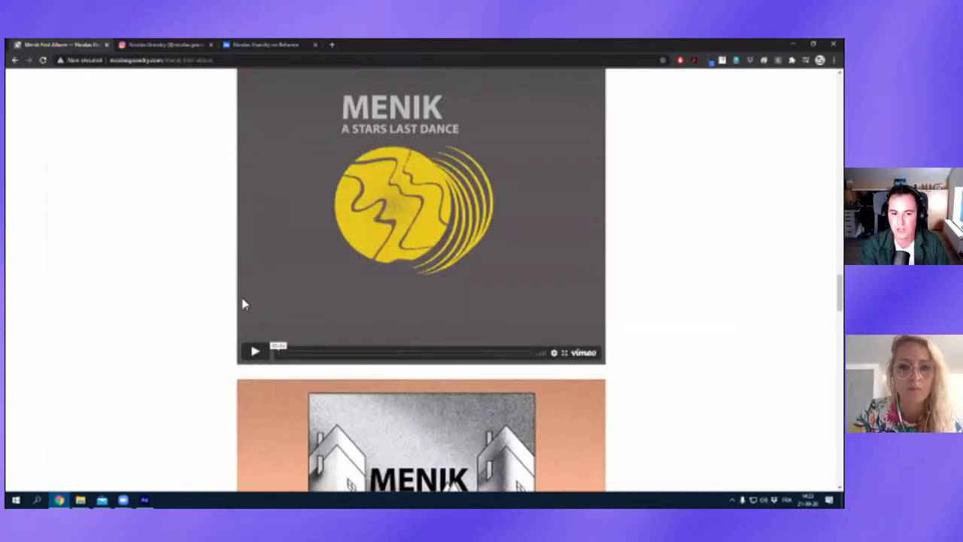
scroll(242, 338, "down", 4)
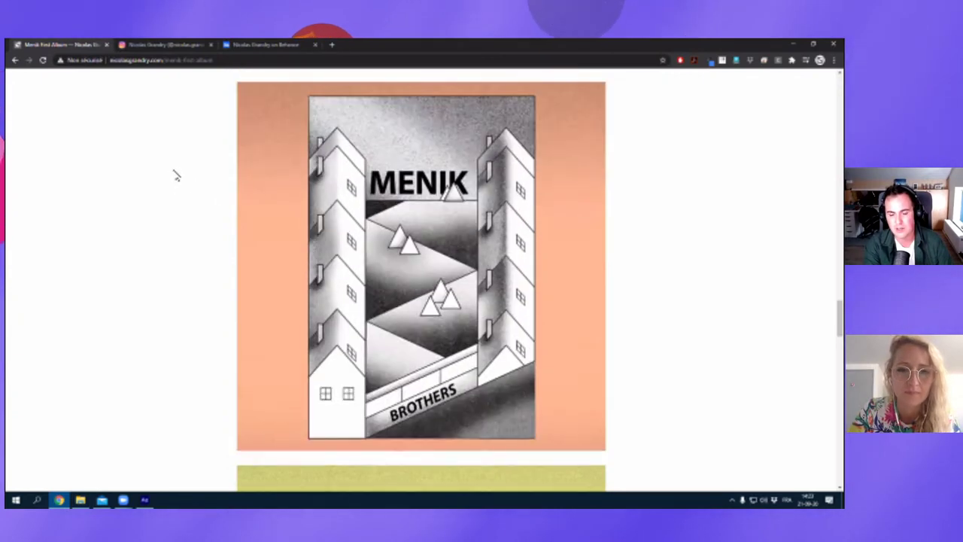
scroll(165, 158, "down", 9)
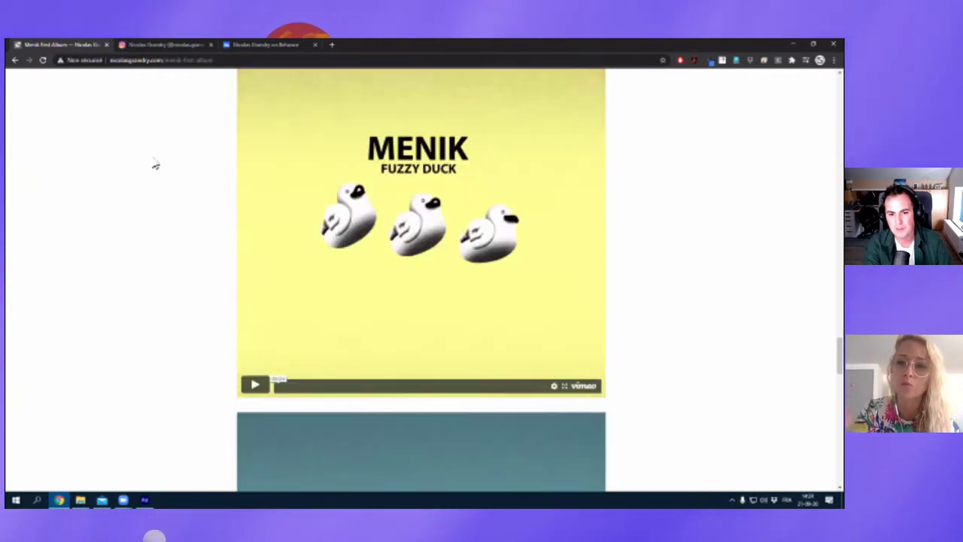
scroll(158, 160, "down", 3)
scroll(168, 161, "up", 2)
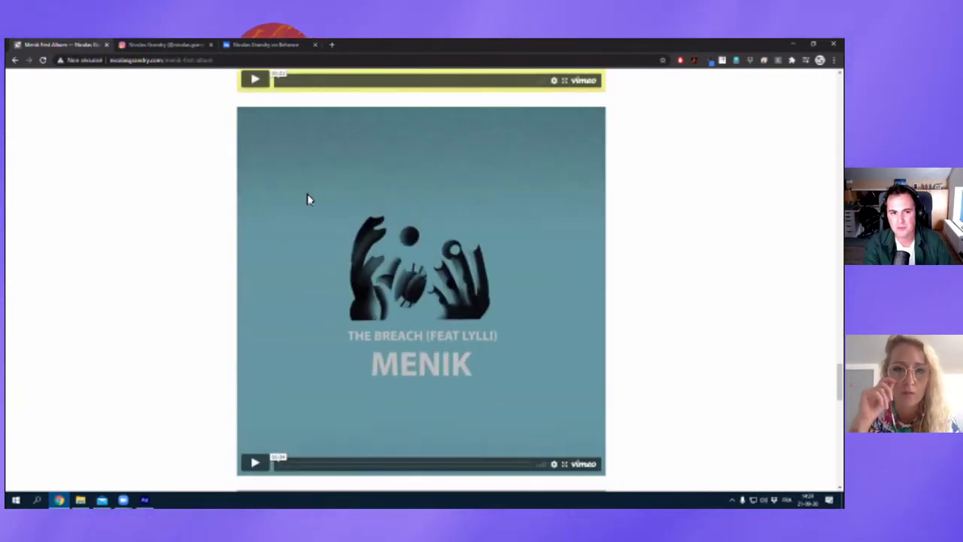
scroll(50, 219, "down", 4)
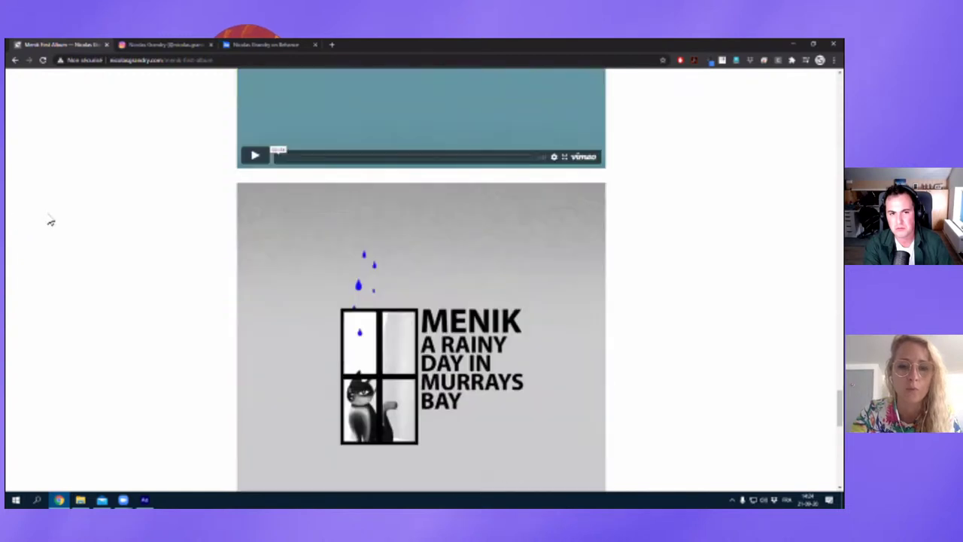
scroll(77, 201, "down", 2)
scroll(135, 151, "down", 2)
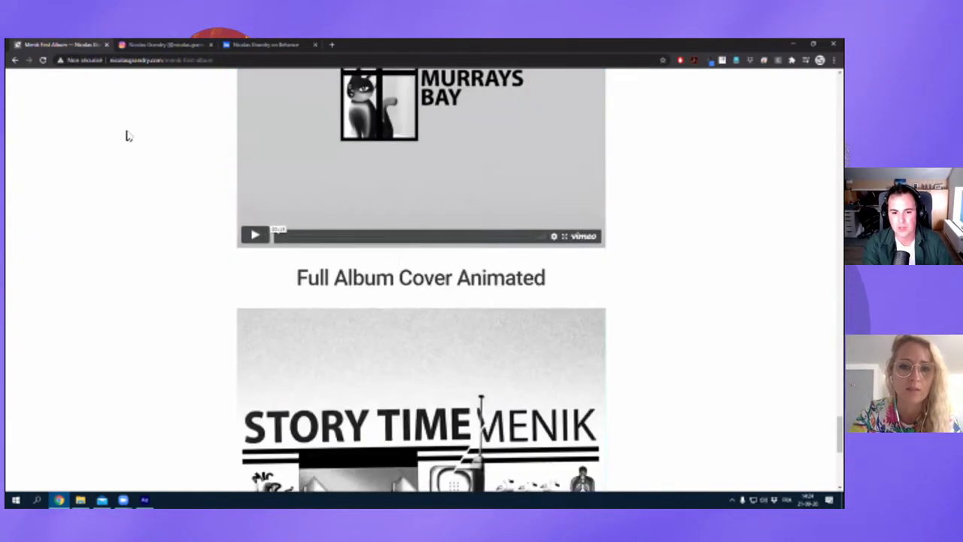
scroll(143, 131, "down", 2)
Open the OppLoans project briefly, then go back to the portfolio homepage via the logo.
left_click(131, 158)
scroll(131, 118, "down", 4)
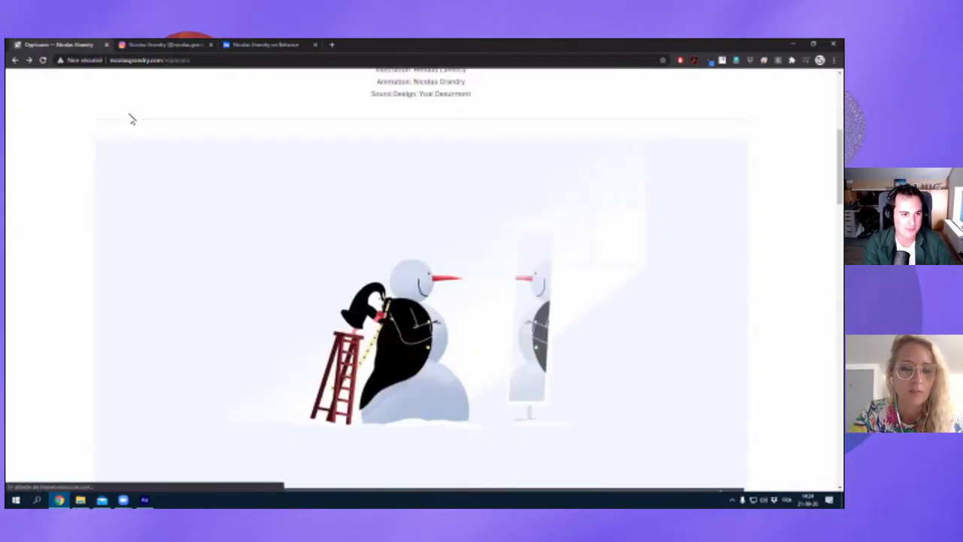
scroll(45, 120, "up", 4)
left_click(68, 136)
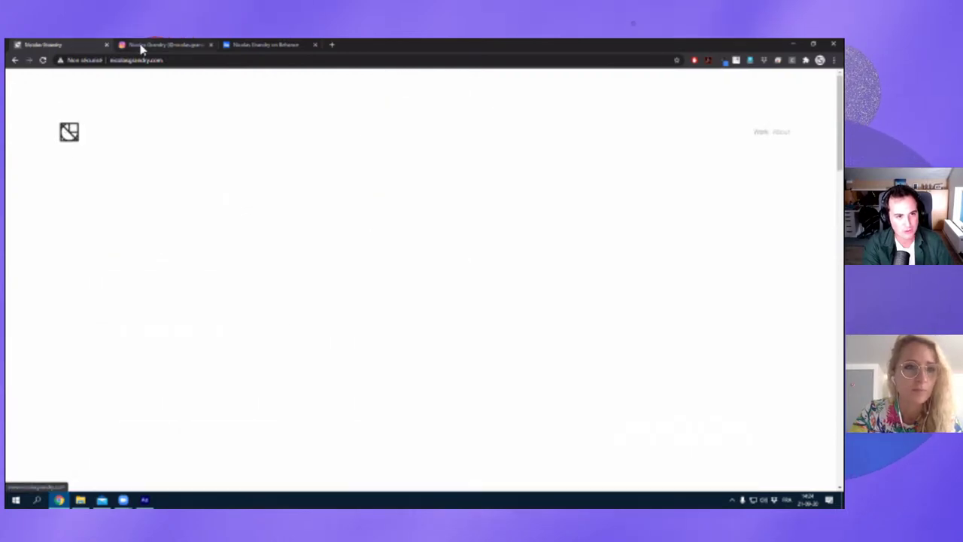
Scroll the homepage project grid, then switch to the designer's Instagram profile tab.
scroll(397, 249, "down", 2)
scroll(410, 253, "down", 3)
scroll(404, 243, "down", 3)
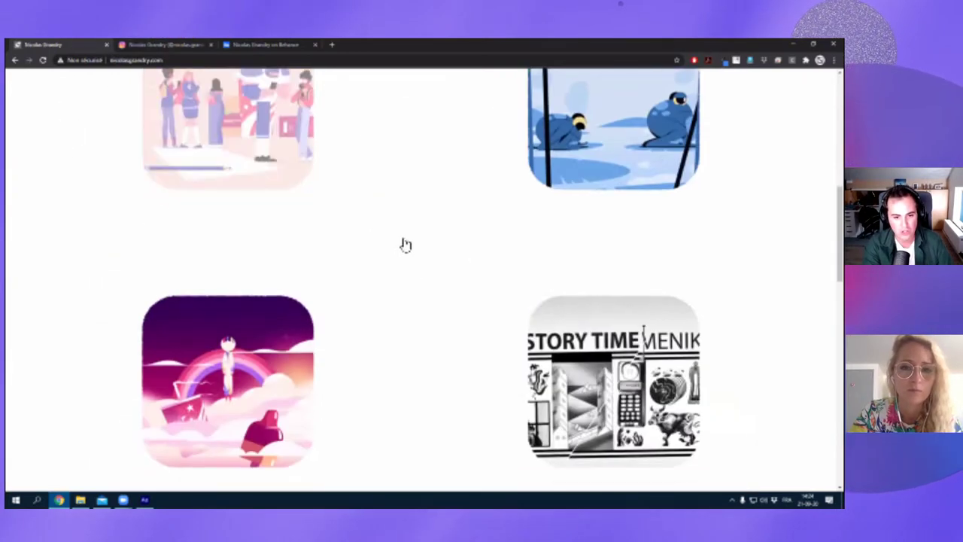
scroll(404, 243, "down", 3)
scroll(451, 236, "down", 2)
scroll(716, 218, "down", 3)
scroll(716, 219, "up", 2)
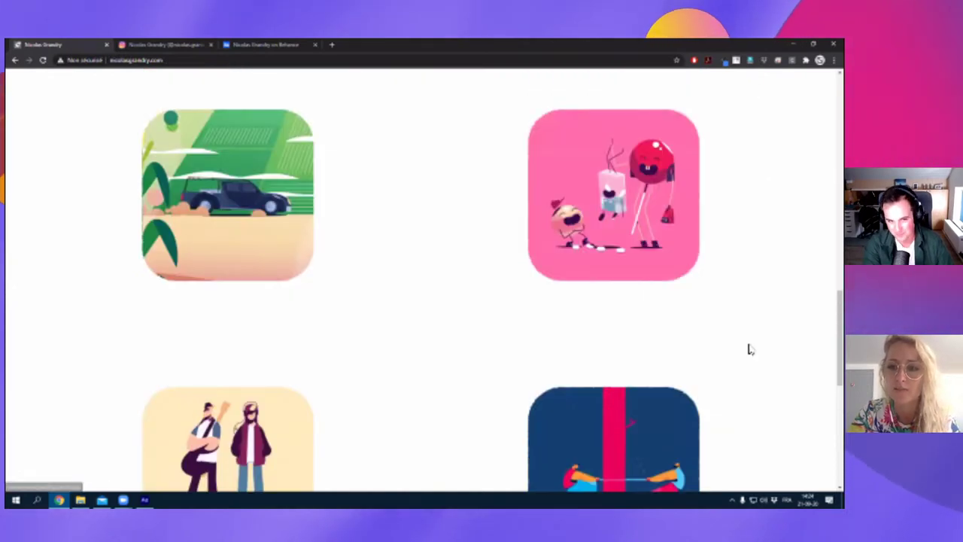
scroll(522, 211, "up", 1)
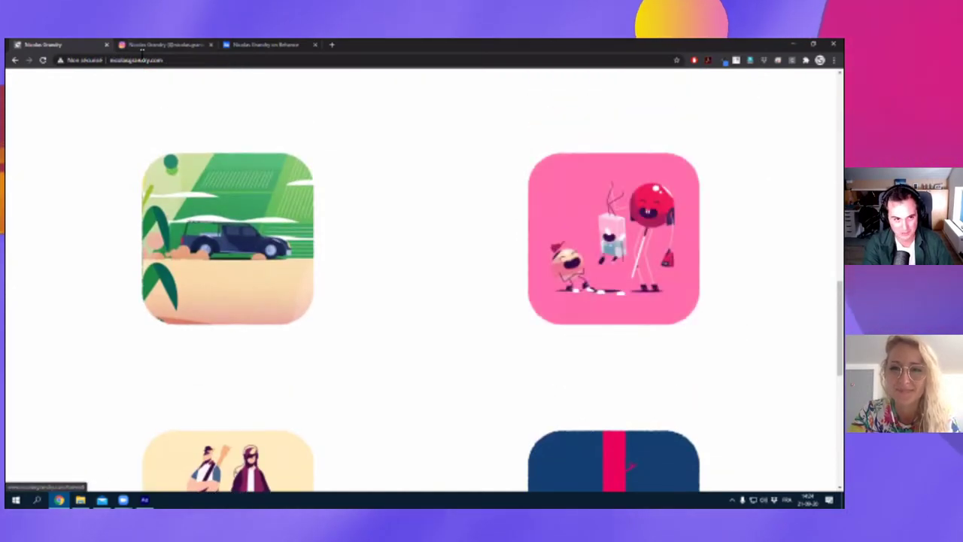
key("ctrl+Tab")
scroll(173, 189, "down", 2)
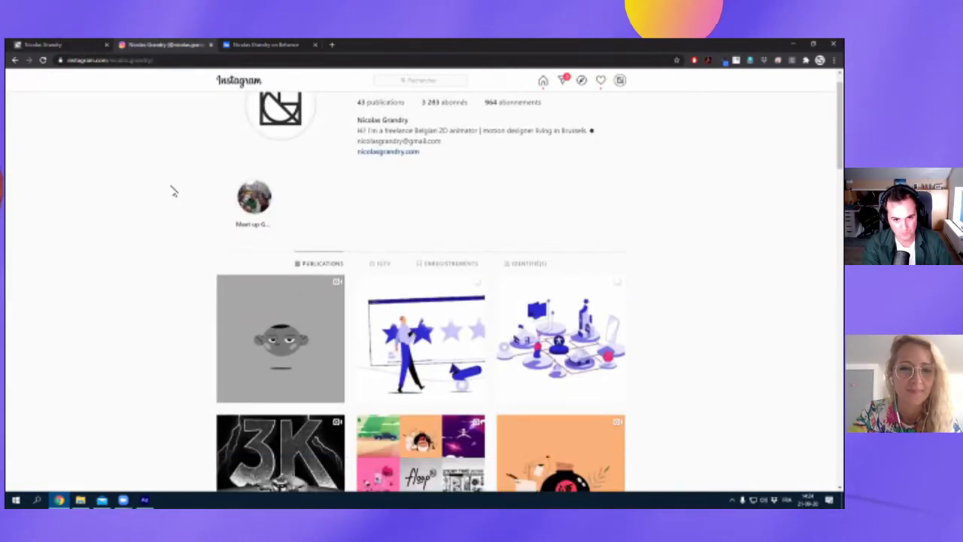
scroll(518, 212, "down", 1)
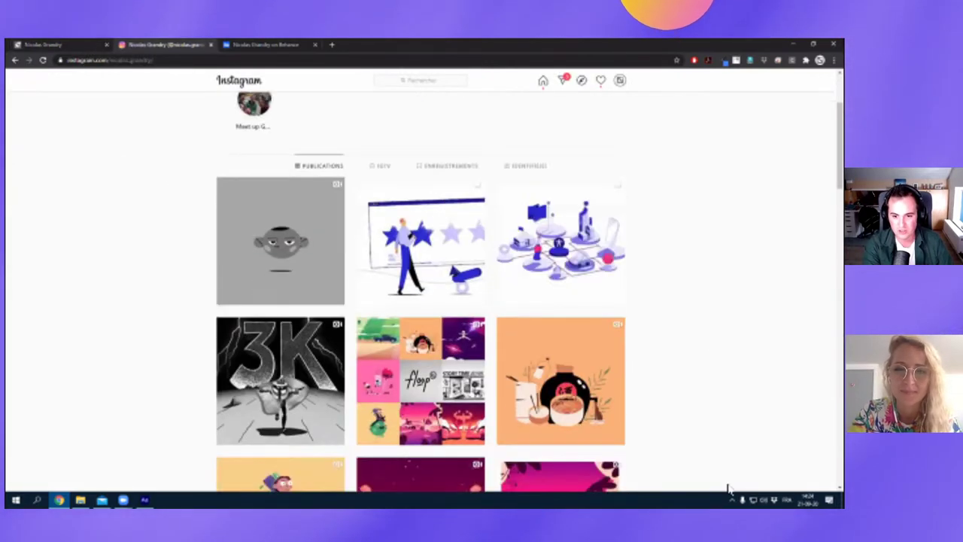
left_click(561, 380)
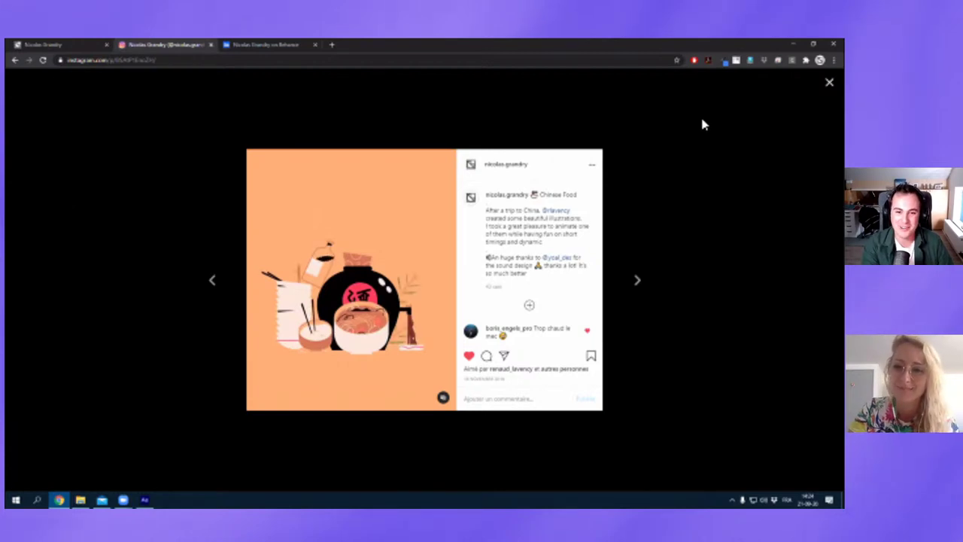
left_click(829, 85)
scroll(172, 211, "down", 2)
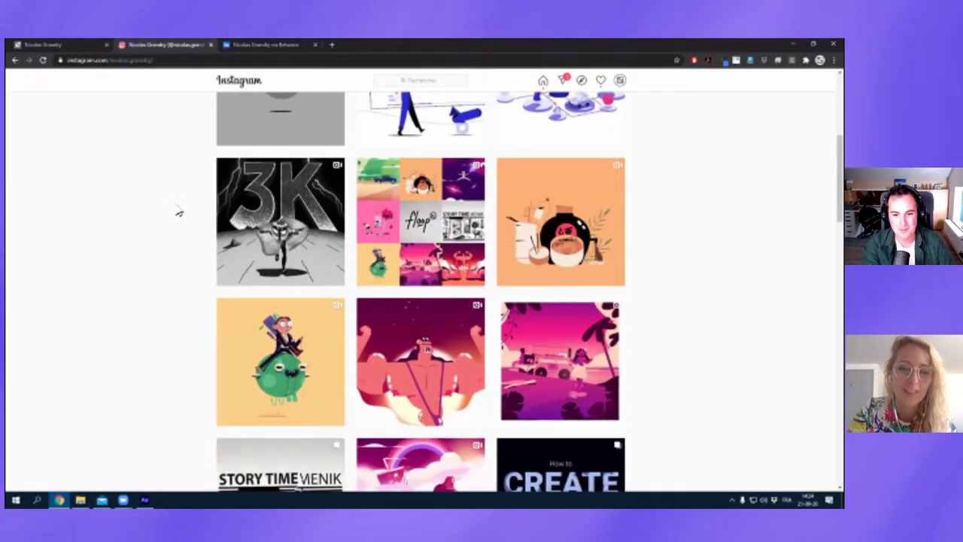
scroll(172, 254, "down", 1)
scroll(133, 252, "down", 1)
scroll(127, 241, "down", 1)
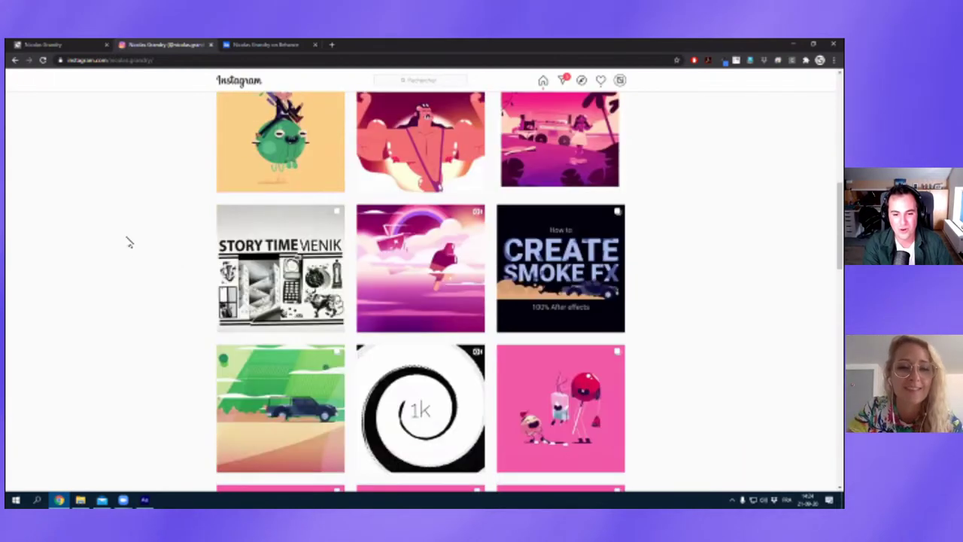
scroll(108, 239, "down", 2)
scroll(107, 236, "down", 1)
scroll(103, 230, "down", 2)
scroll(103, 229, "down", 3)
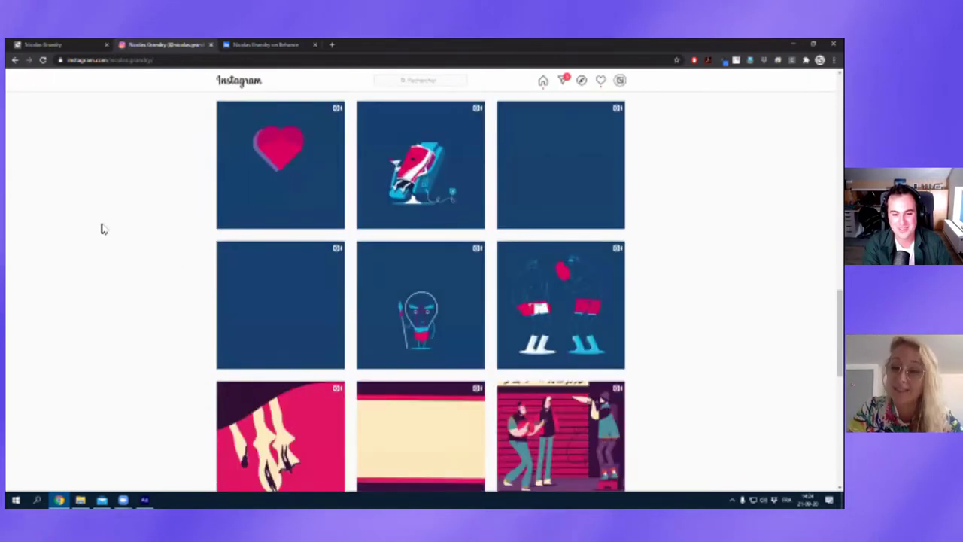
scroll(105, 228, "down", 3)
scroll(125, 239, "down", 1)
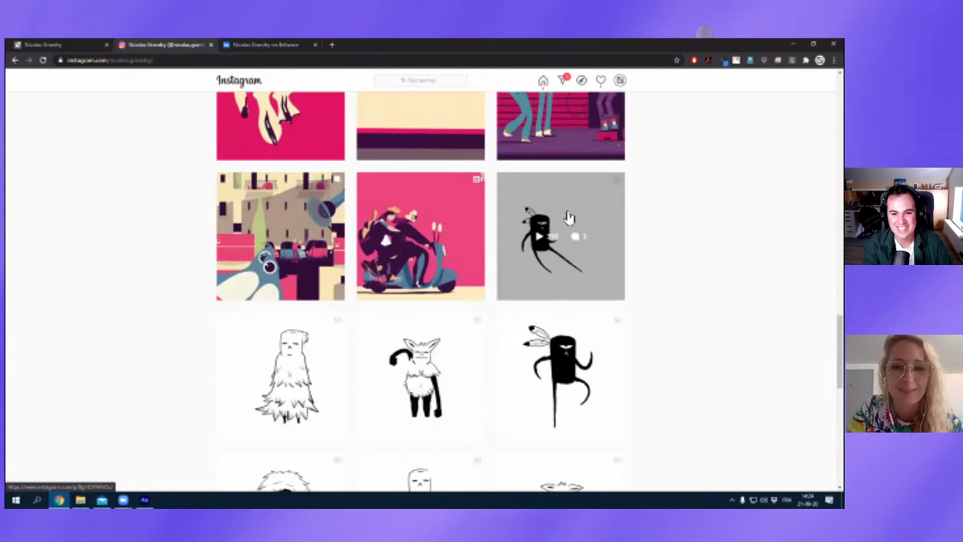
left_click(568, 218)
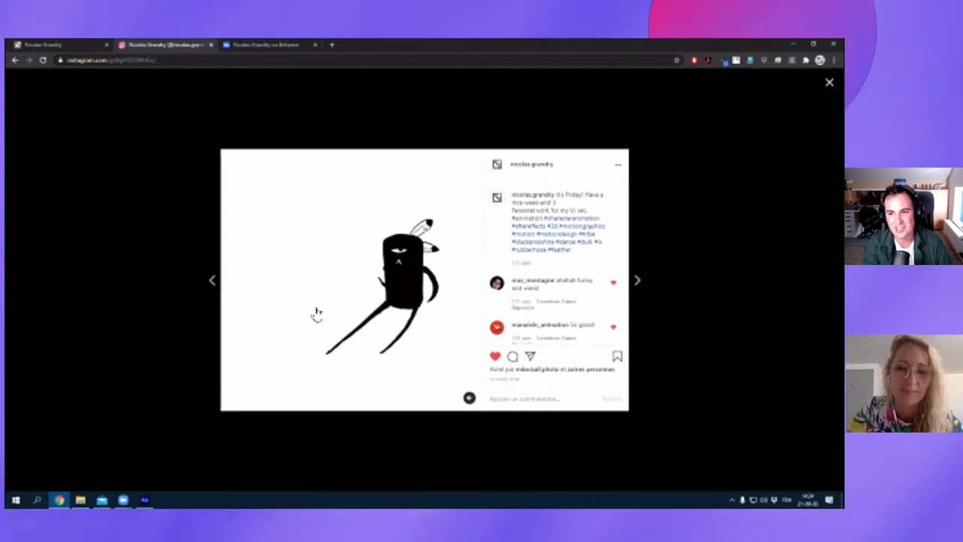
left_click(829, 82)
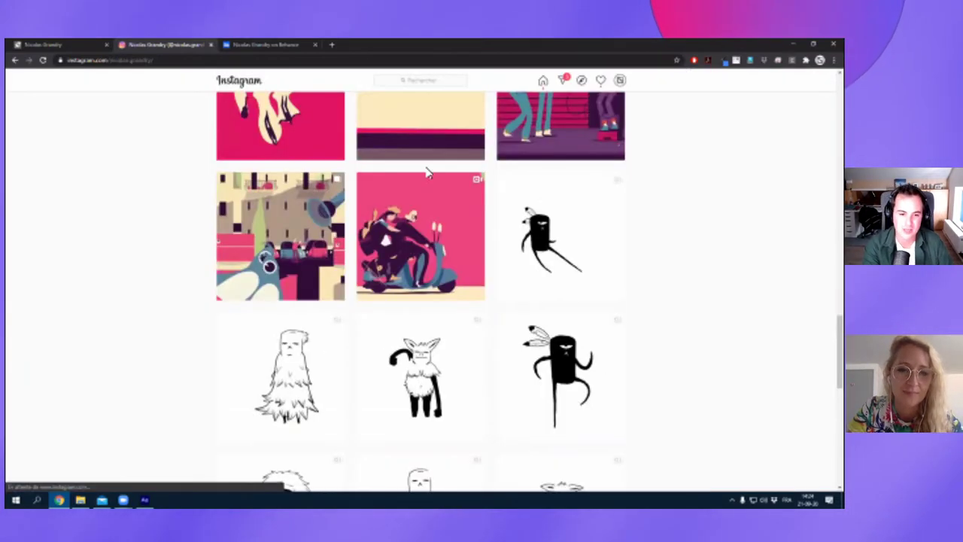
scroll(301, 195, "up", 1)
scroll(249, 203, "down", 2)
scroll(226, 210, "up", 1)
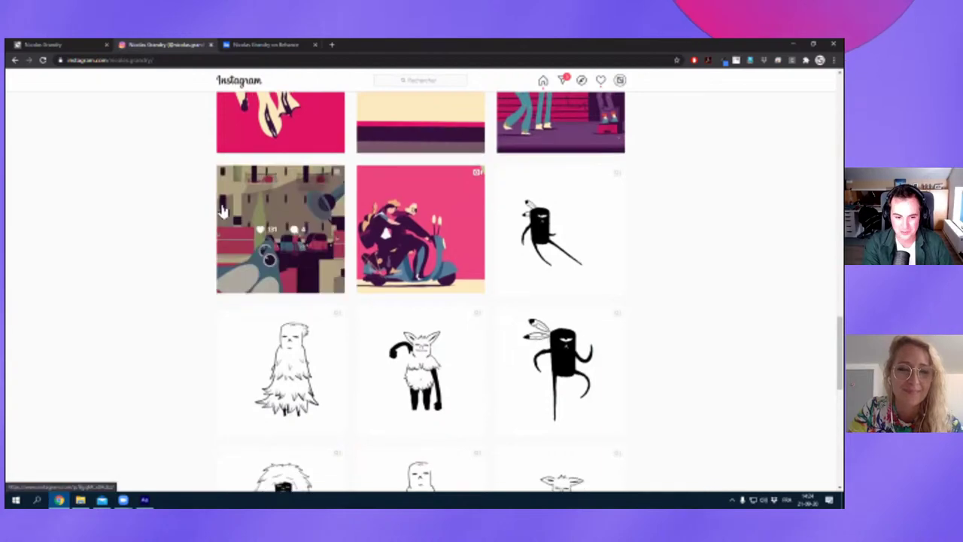
scroll(151, 236, "down", 2)
scroll(161, 208, "down", 2)
scroll(133, 159, "up", 1)
scroll(127, 149, "up", 4)
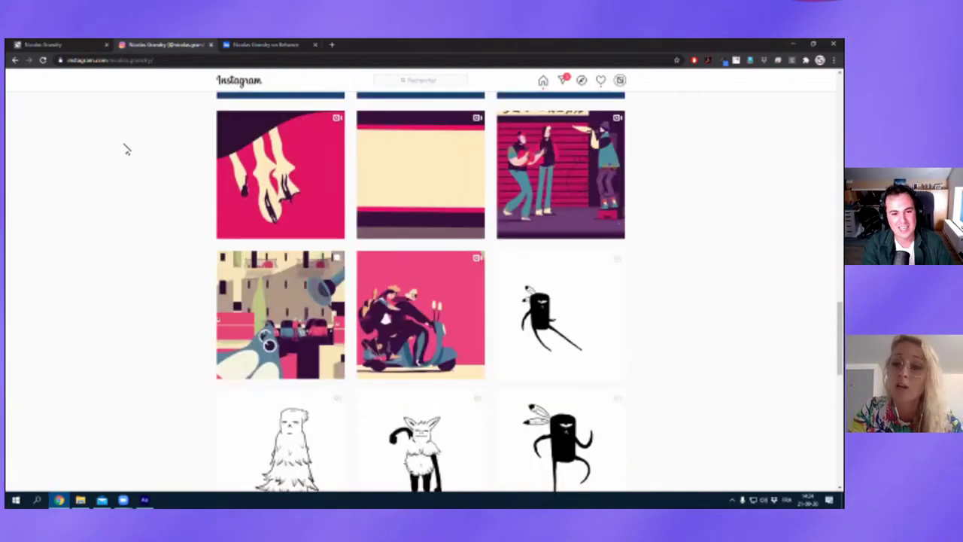
scroll(120, 149, "up", 10)
scroll(114, 148, "up", 10)
scroll(136, 106, "up", 10)
scroll(131, 94, "up", 3)
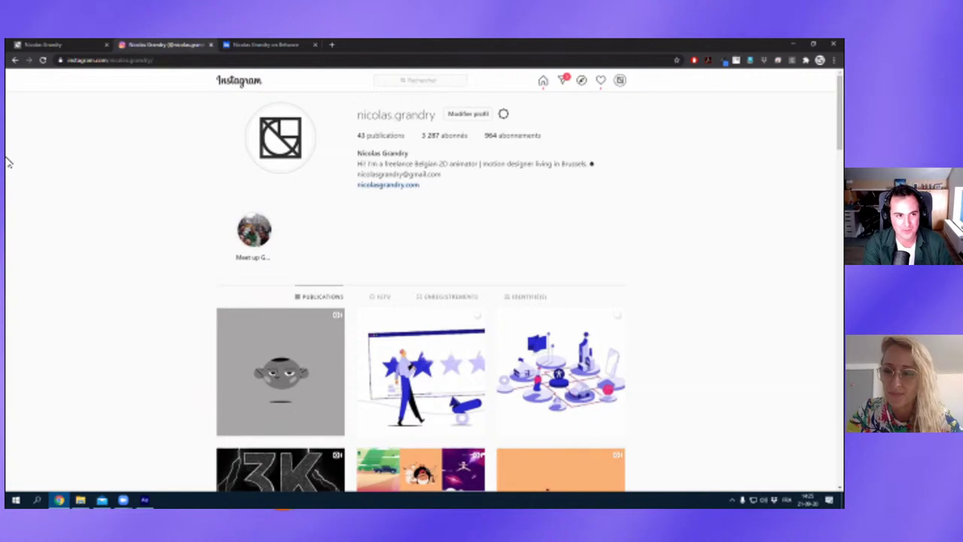
Back on the portfolio tab, view the Out of Space project, then return to the homepage.
left_click(80, 47)
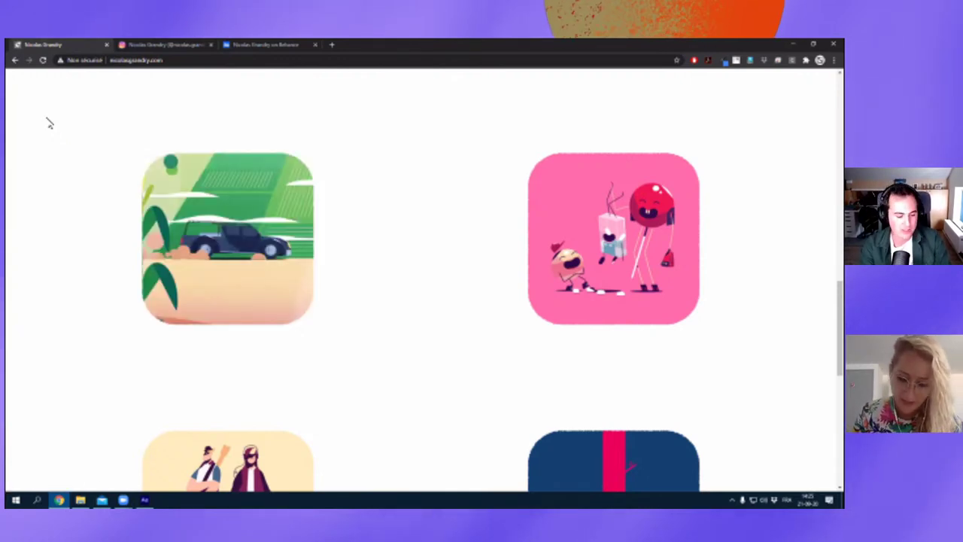
left_click(58, 131)
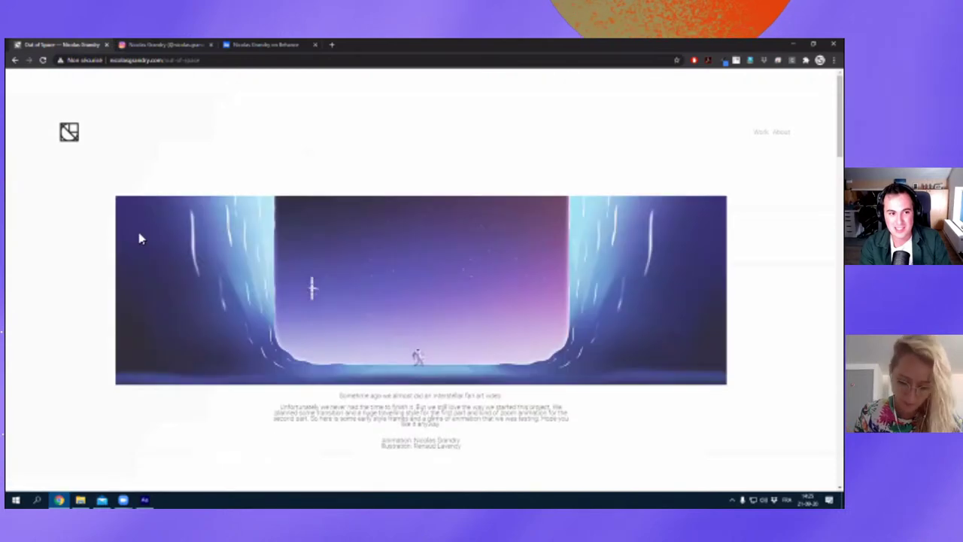
left_click(68, 134)
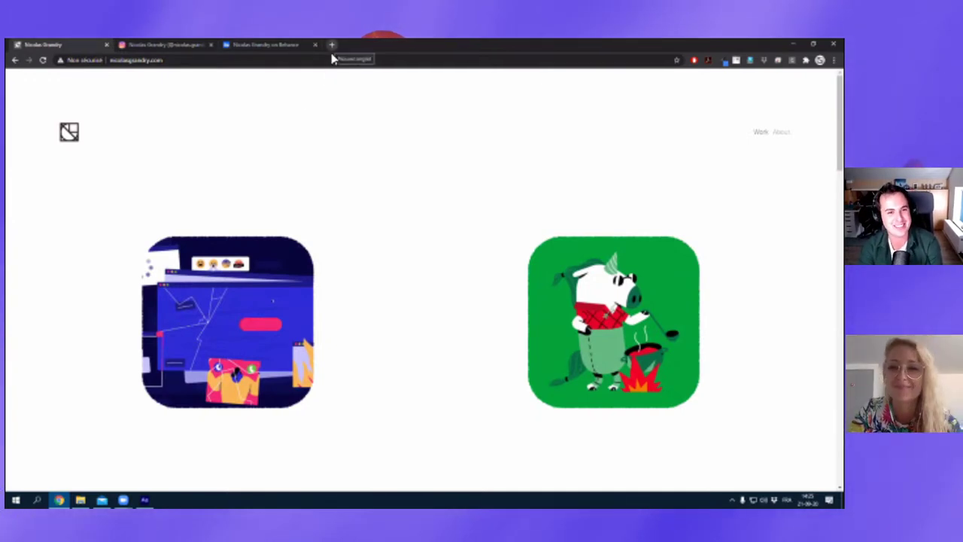
Edit the site address to add /floop and load the Floop lab page.
left_click(170, 60)
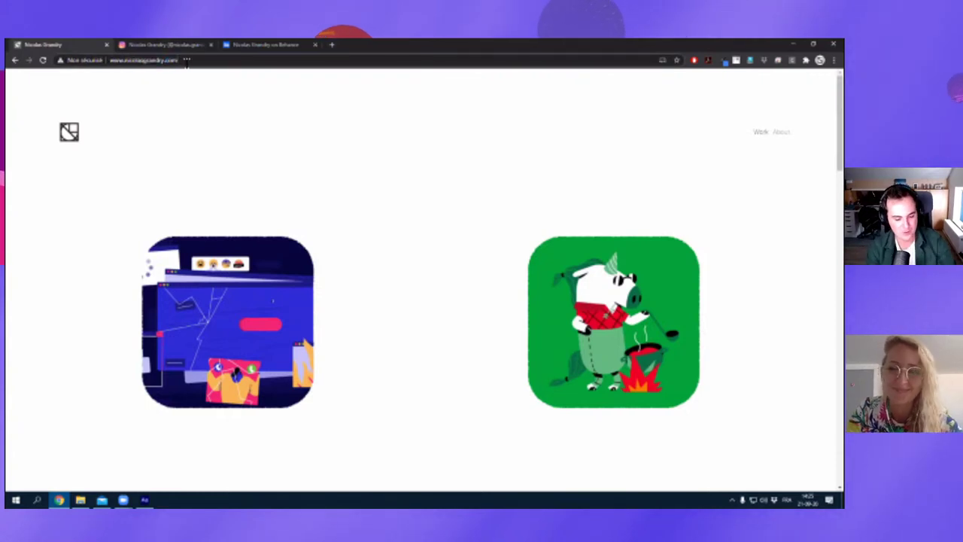
left_click(187, 60)
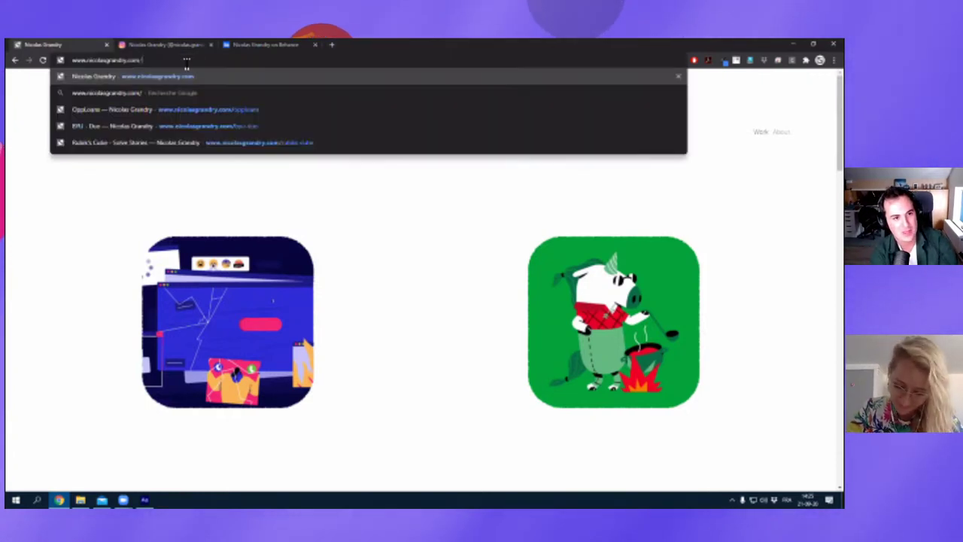
type("h")
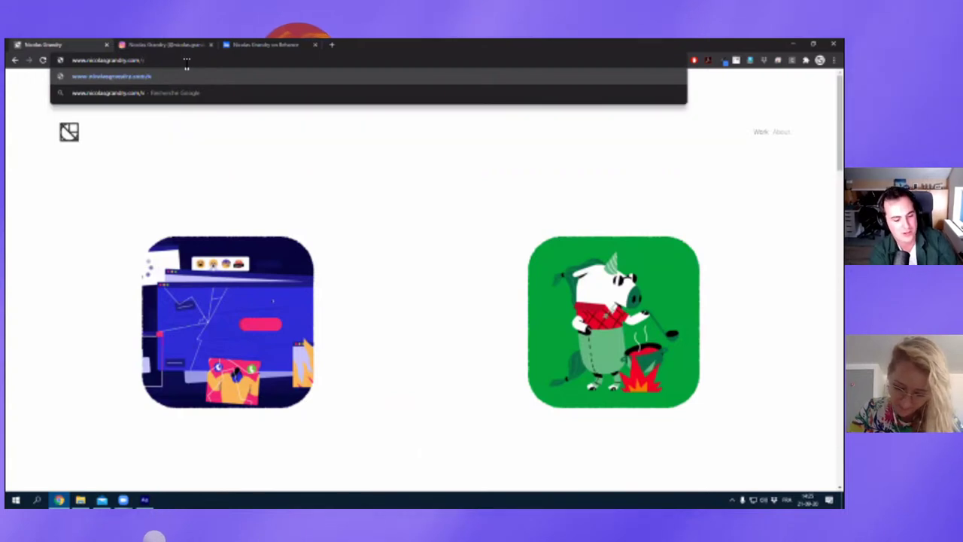
key("BackSpace")
type("foop")
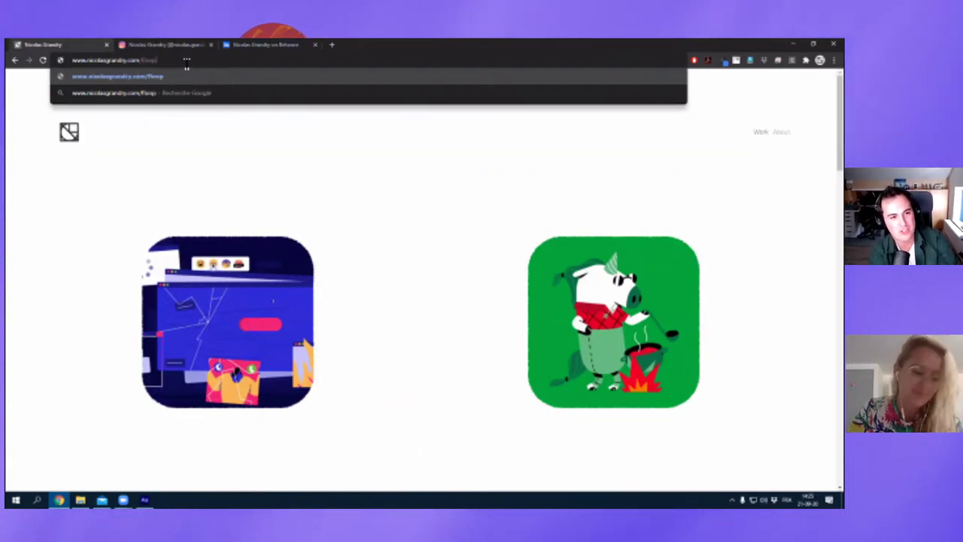
key("Return")
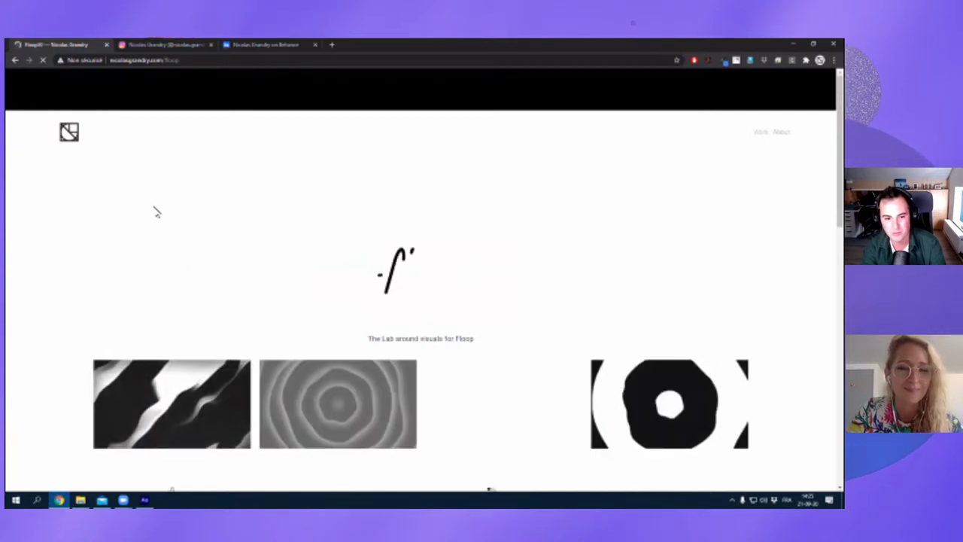
Scroll up and down through the grid of looping black-and-white Floop visuals.
scroll(98, 188, "down", 1)
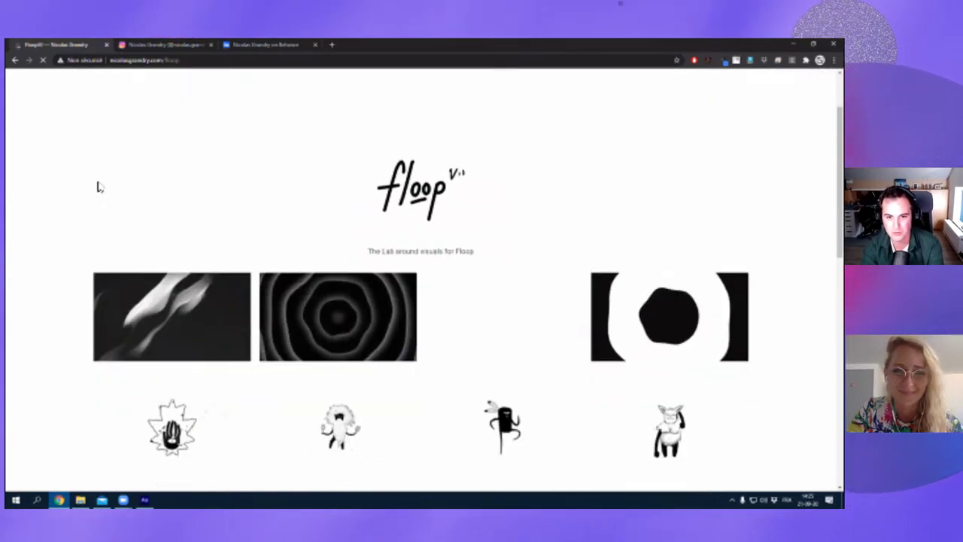
scroll(95, 158, "down", 1)
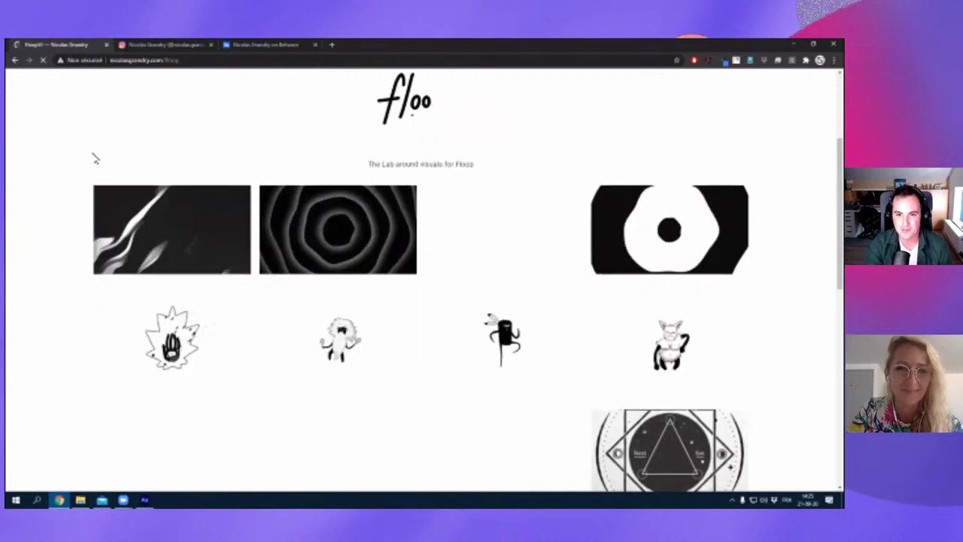
scroll(468, 204, "up", 2)
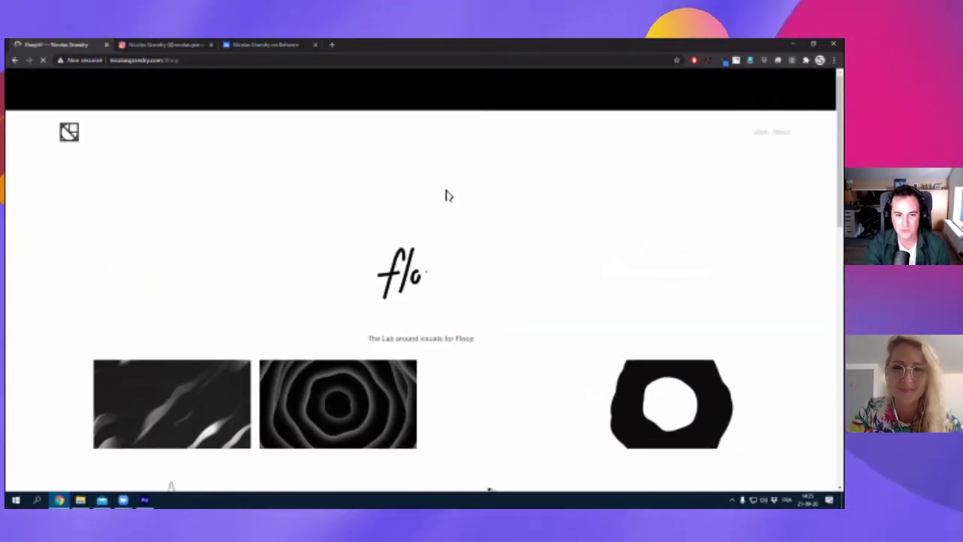
scroll(326, 168, "down", 1)
scroll(279, 151, "down", 1)
scroll(195, 136, "up", 1)
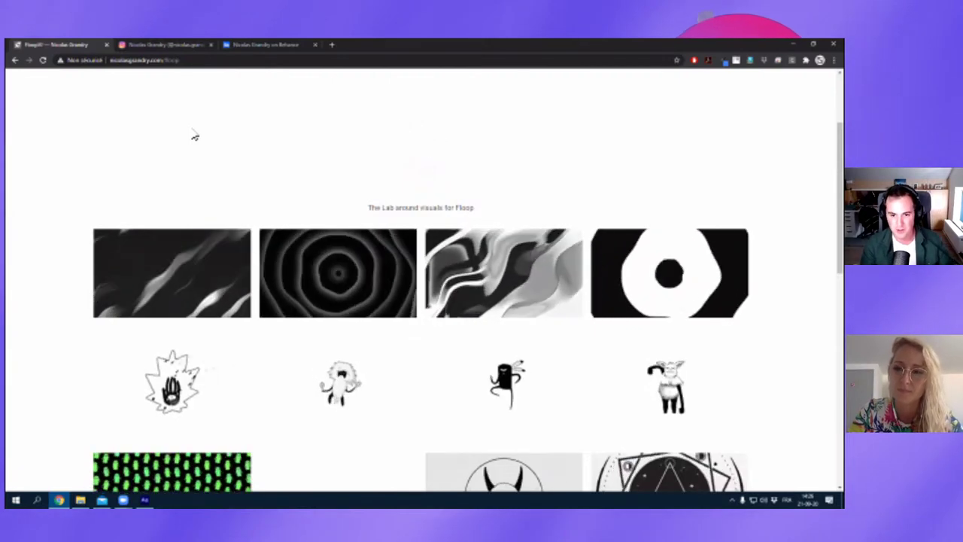
scroll(216, 184, "down", 2)
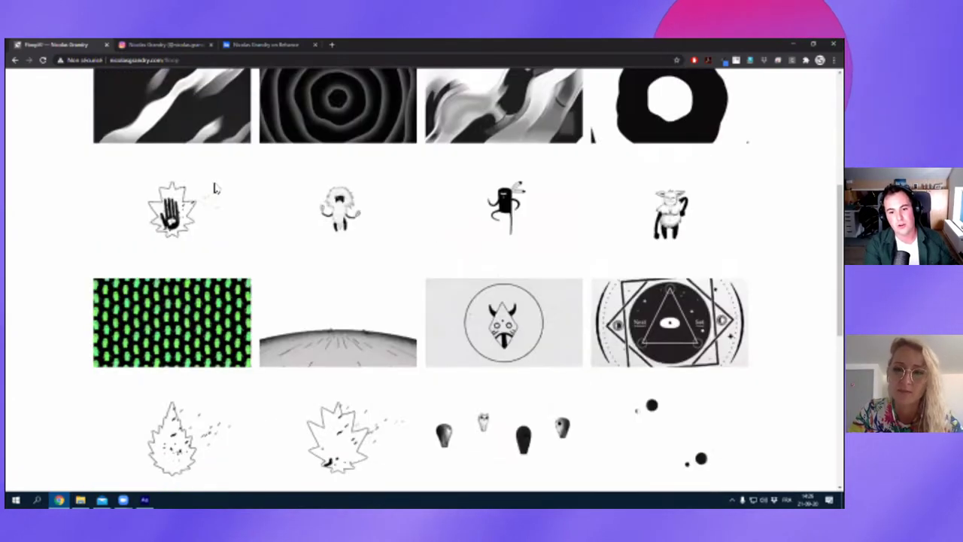
scroll(169, 277, "up", 1)
scroll(168, 276, "down", 1)
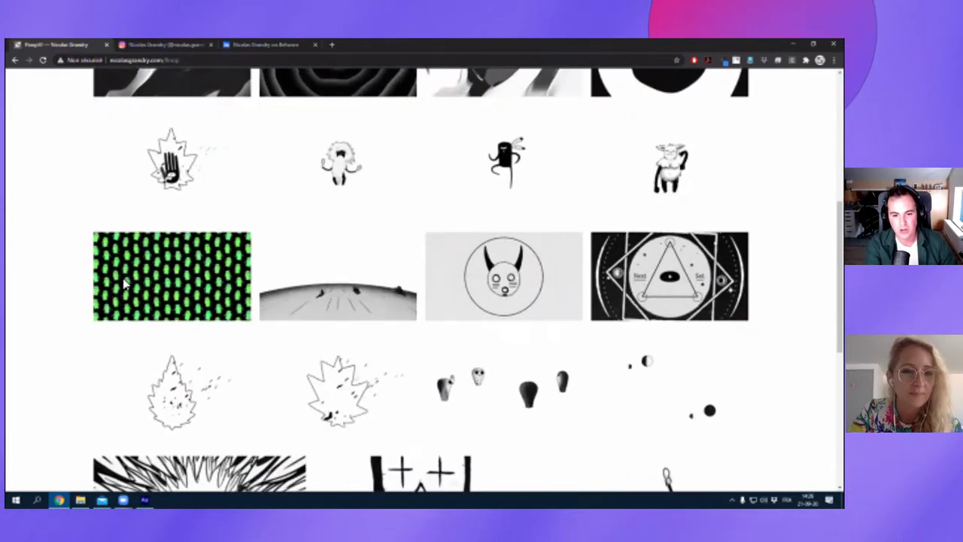
scroll(820, 215, "down", 2)
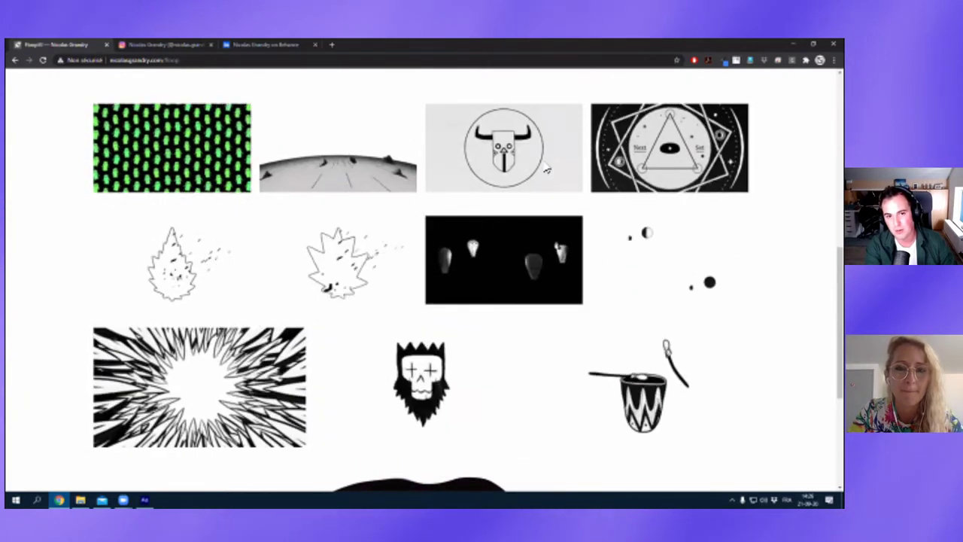
scroll(425, 278, "up", 10)
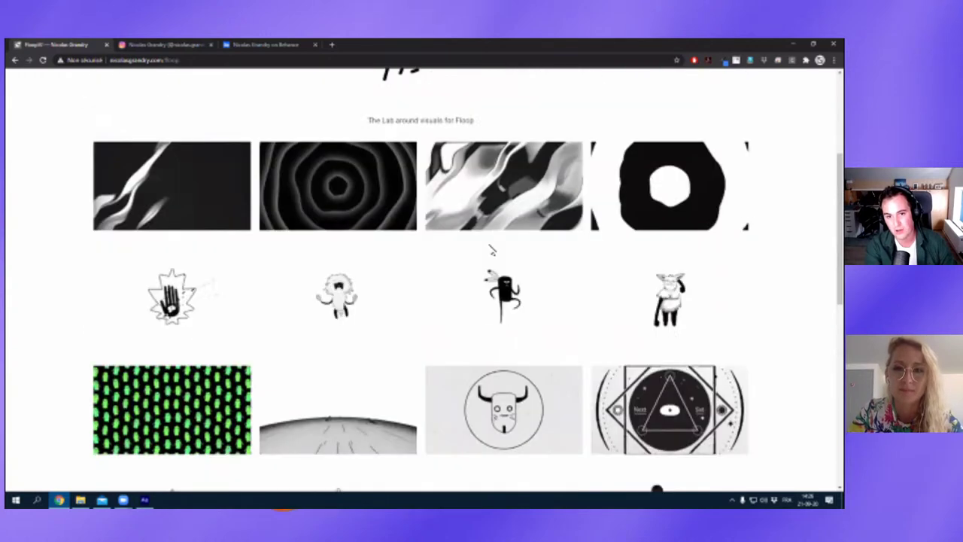
scroll(351, 236, "down", 2)
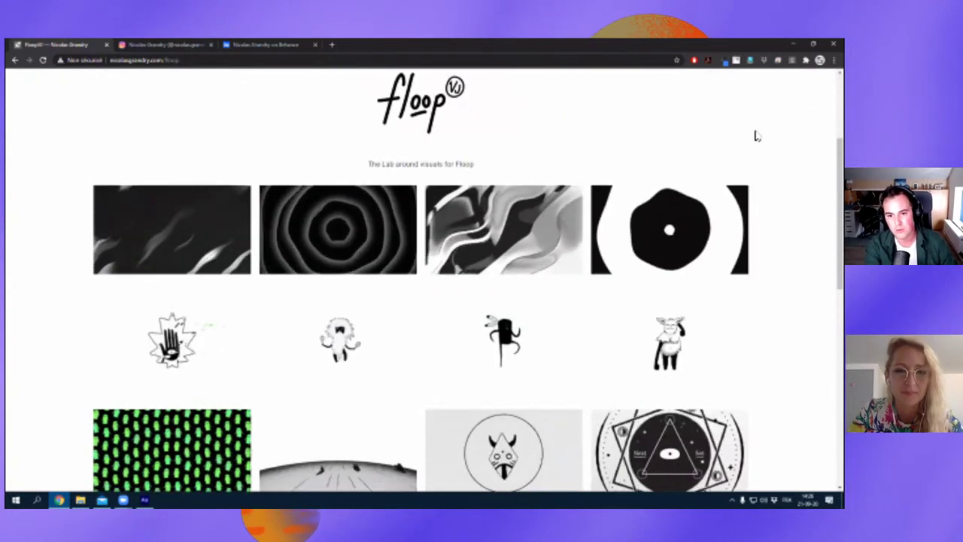
scroll(757, 136, "down", 3)
scroll(783, 160, "down", 2)
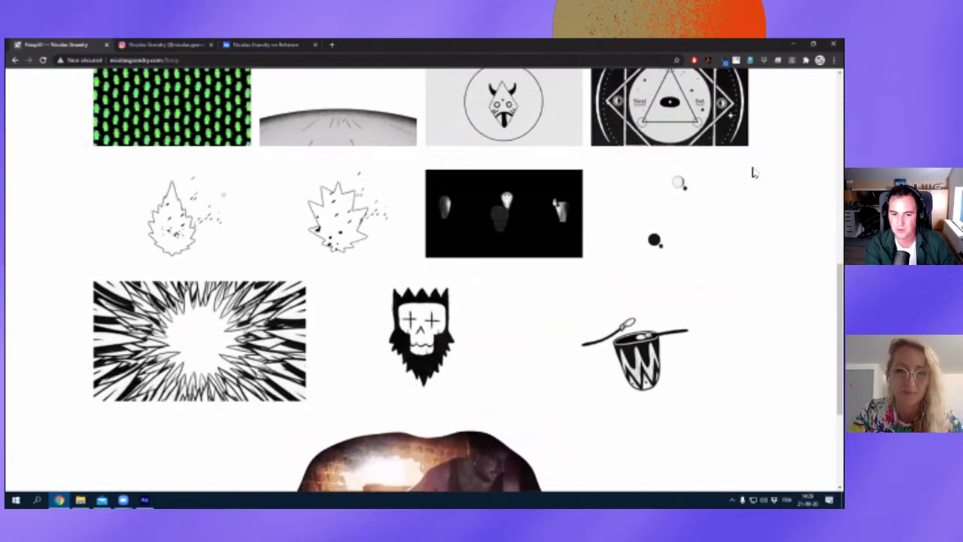
scroll(606, 337, "down", 3)
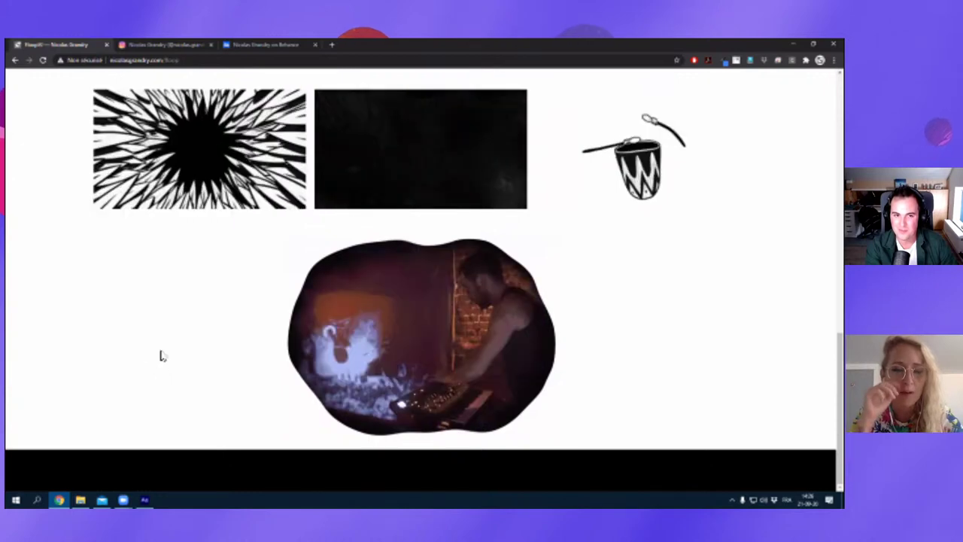
scroll(151, 354, "up", 3)
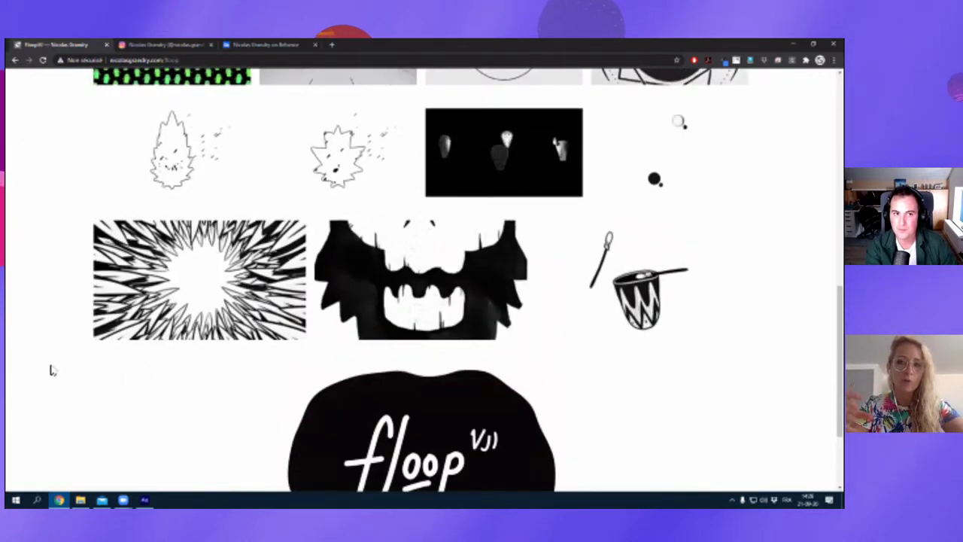
scroll(55, 364, "up", 1)
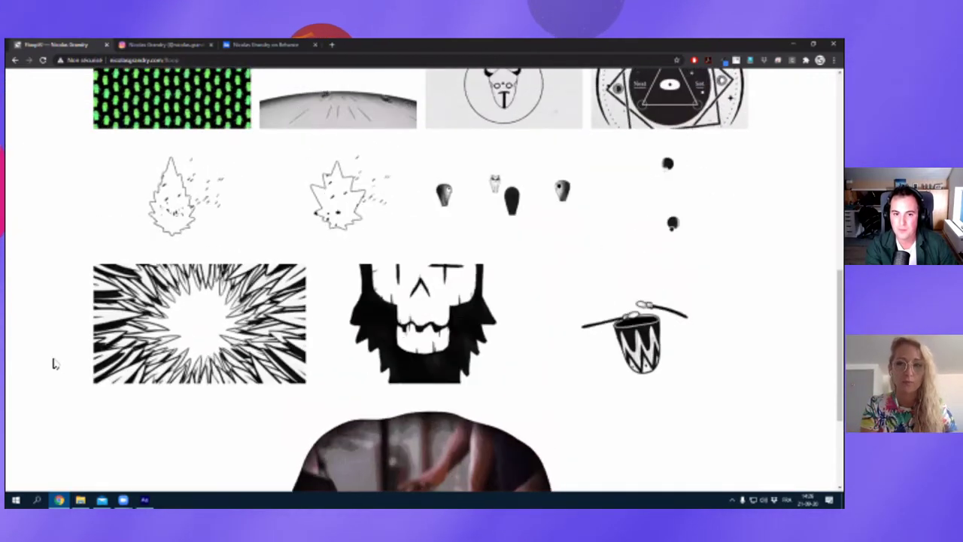
scroll(55, 364, "up", 2)
scroll(54, 361, "up", 4)
scroll(54, 361, "up", 2)
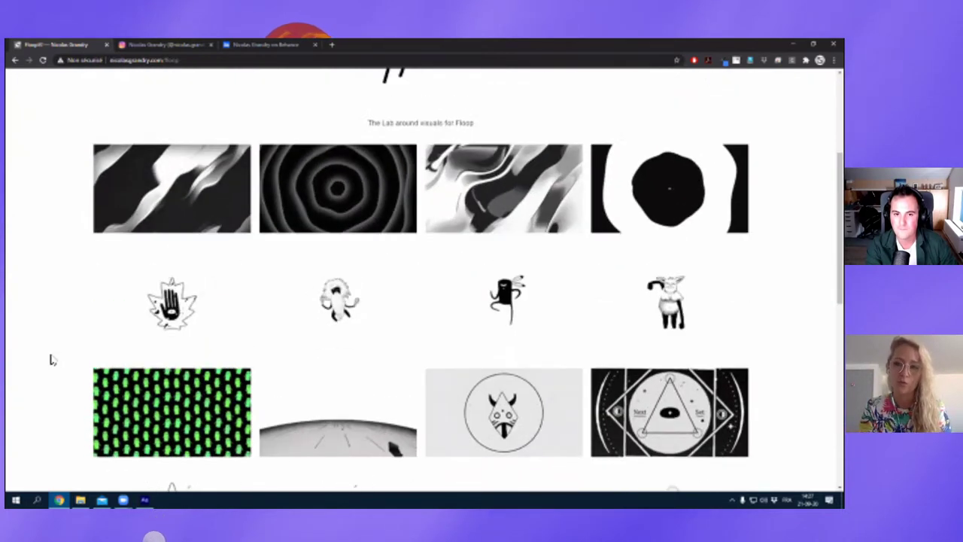
scroll(60, 255, "up", 4)
scroll(94, 212, "down", 4)
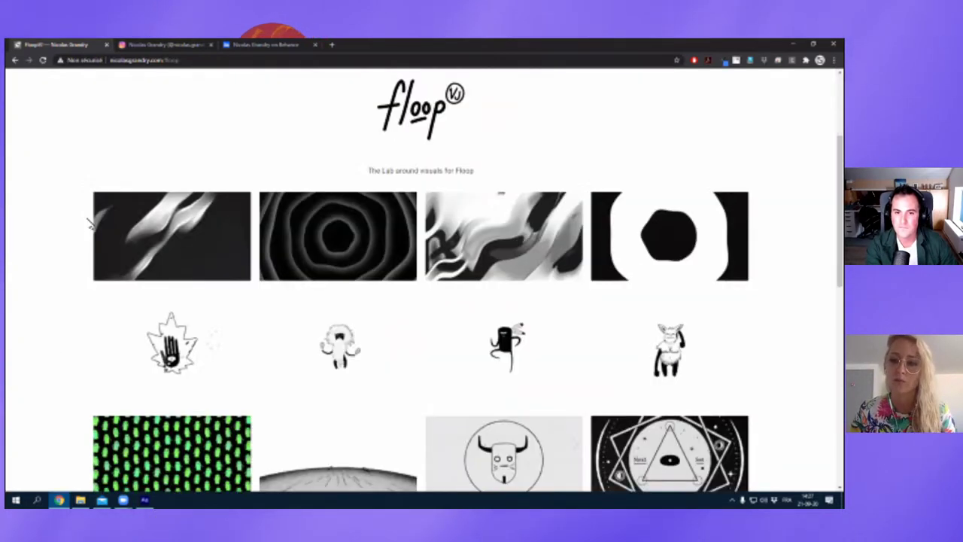
scroll(79, 219, "down", 2)
Delete 'floop' from the web address and load the portfolio's home page.
left_click(163, 61)
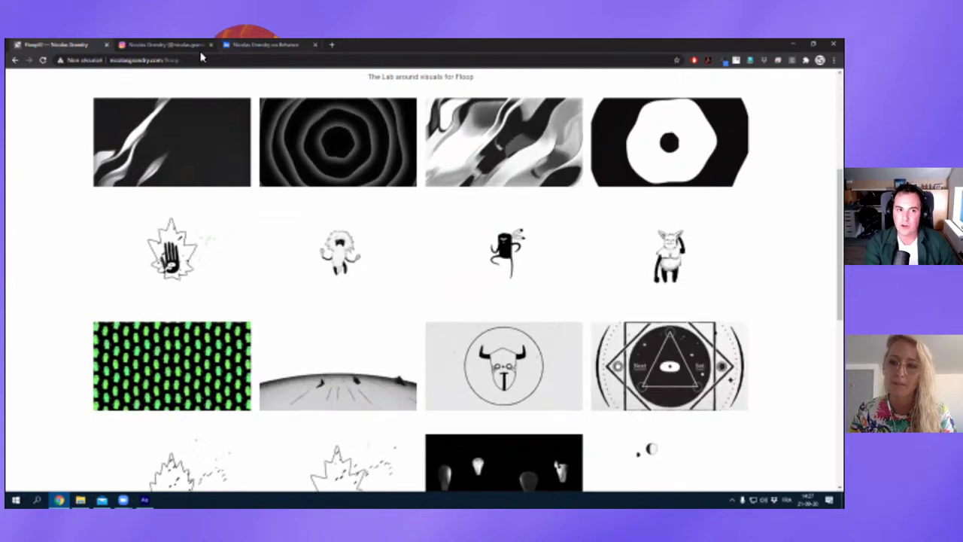
double_click(185, 60)
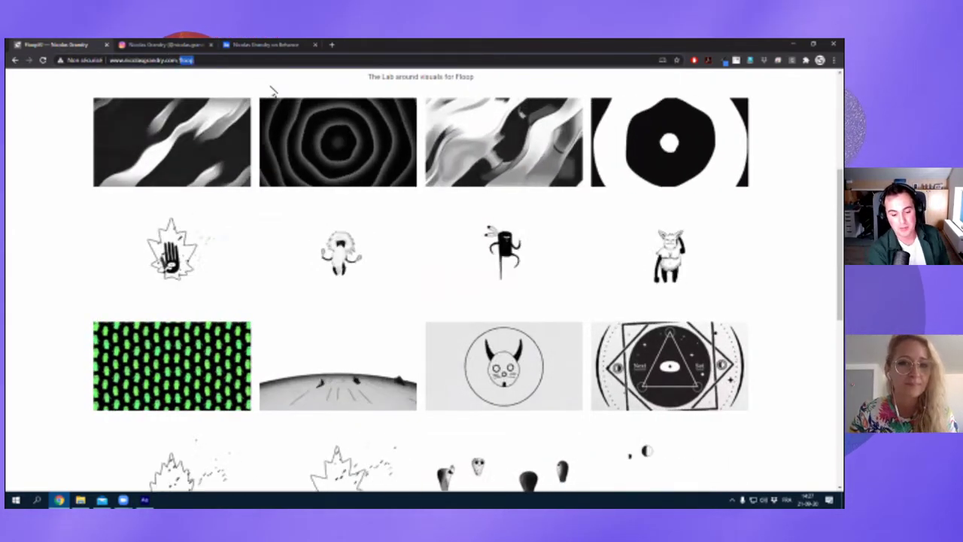
key("BackSpace")
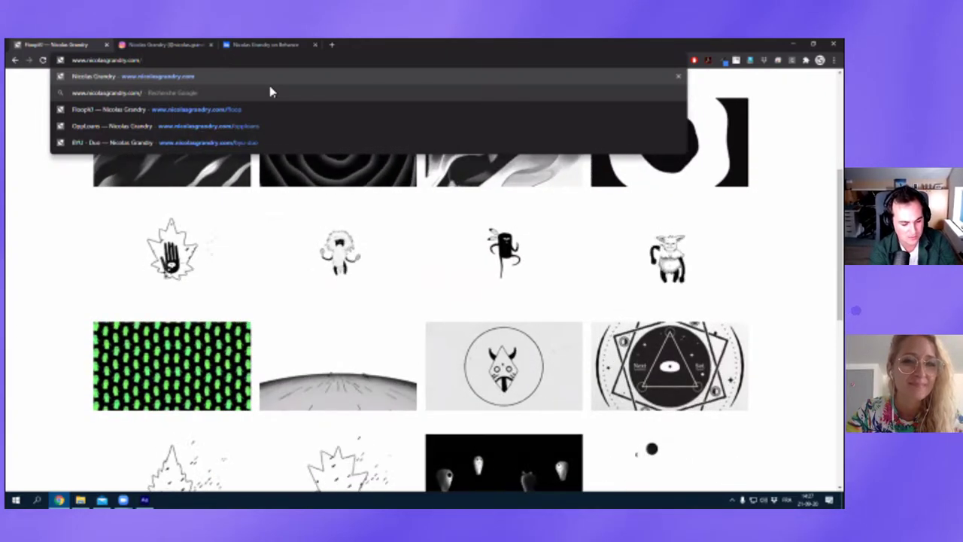
type("m")
key("Return")
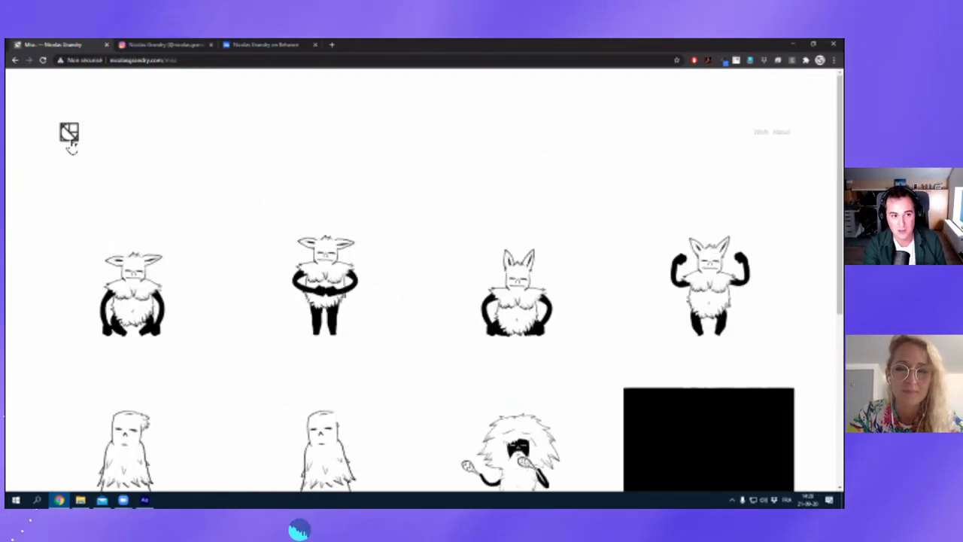
Return to the project overview and open the Tee-WaTT Clips project.
left_click(69, 136)
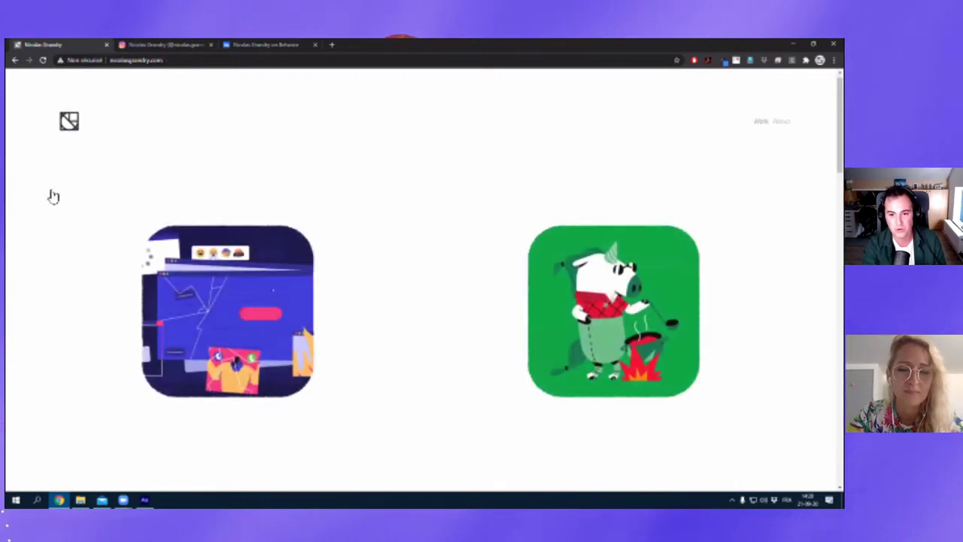
scroll(53, 196, "down", 2)
scroll(75, 195, "down", 4)
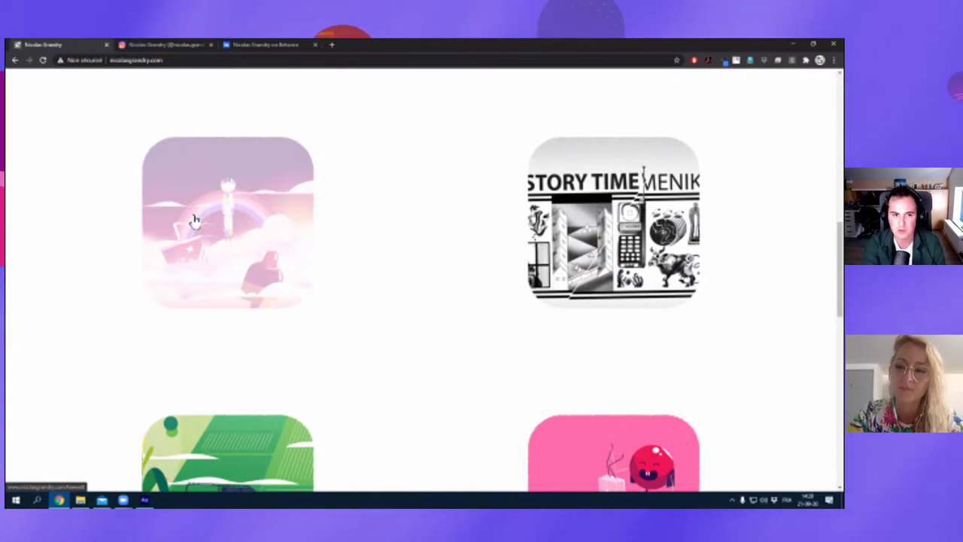
left_click(194, 220)
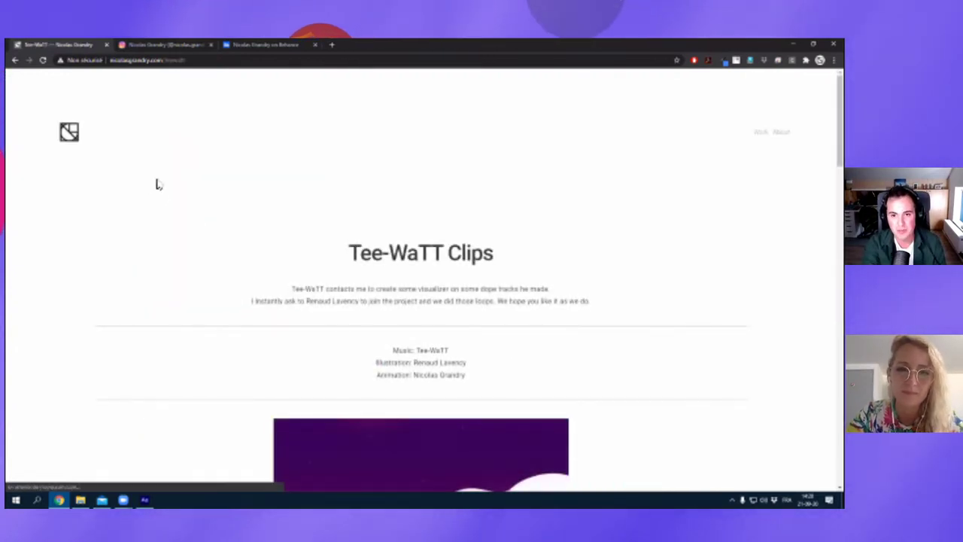
Scroll down past the muscle-man image to the beach video with the boombox and hula dancer.
scroll(159, 188, "down", 2)
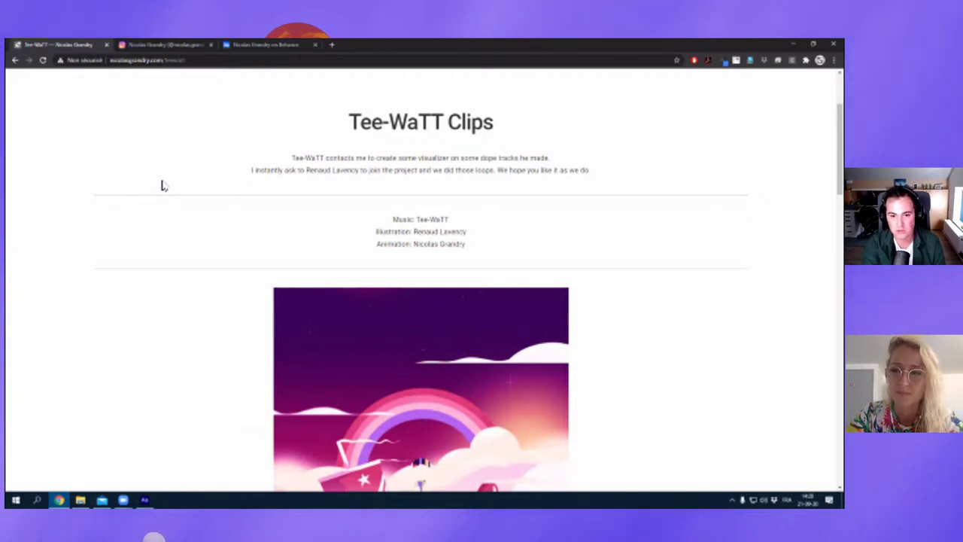
scroll(161, 185, "down", 3)
scroll(161, 186, "up", 1)
scroll(162, 186, "down", 1)
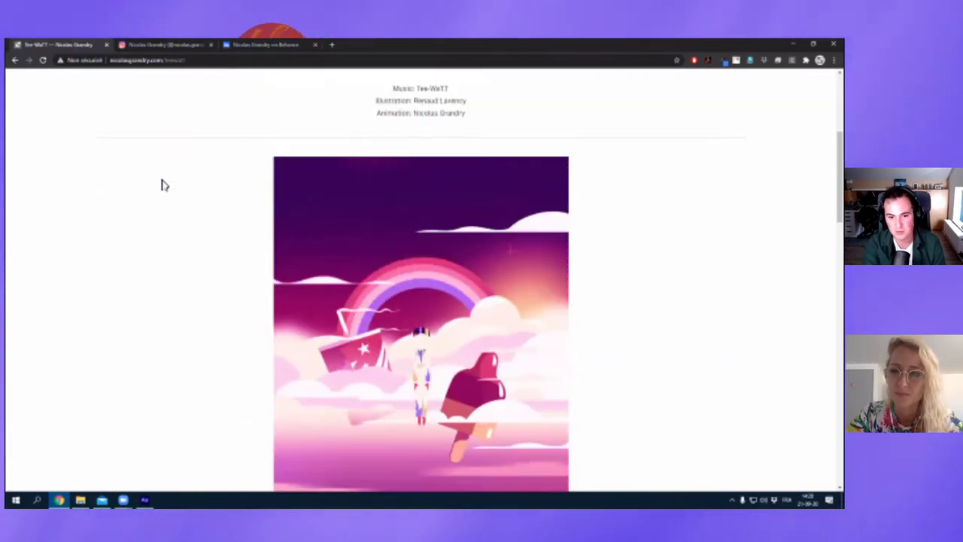
scroll(178, 196, "down", 1)
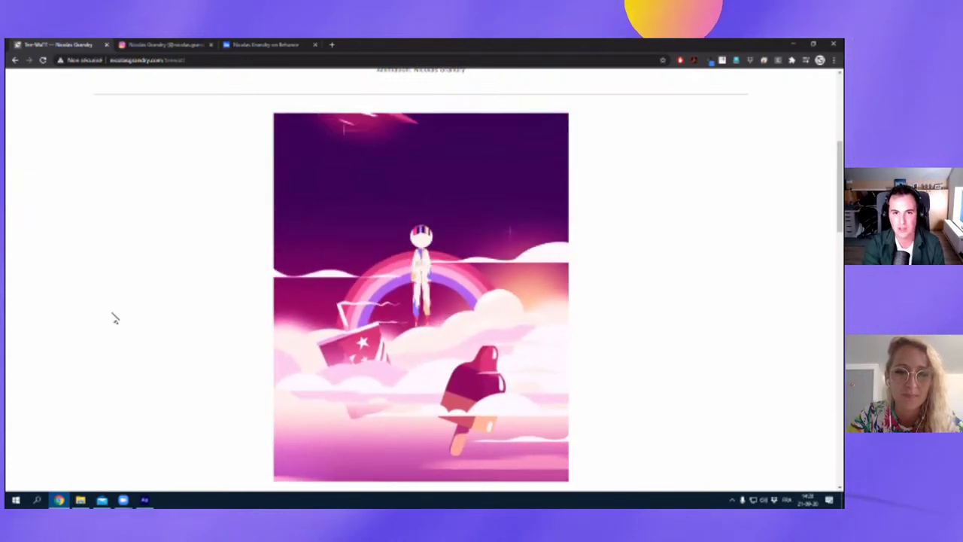
scroll(113, 318, "down", 1)
scroll(114, 318, "up", 1)
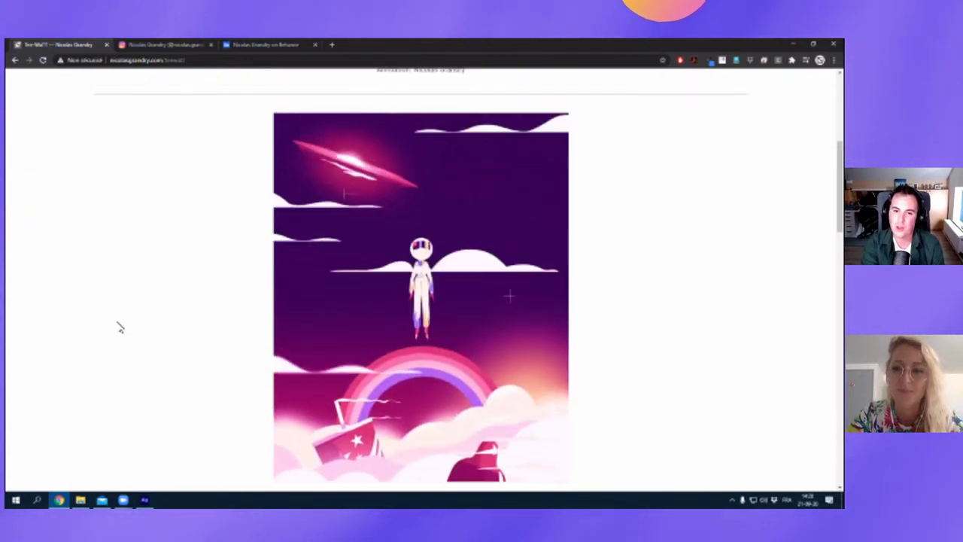
scroll(118, 326, "down", 5)
scroll(106, 323, "down", 1)
scroll(101, 324, "down", 3)
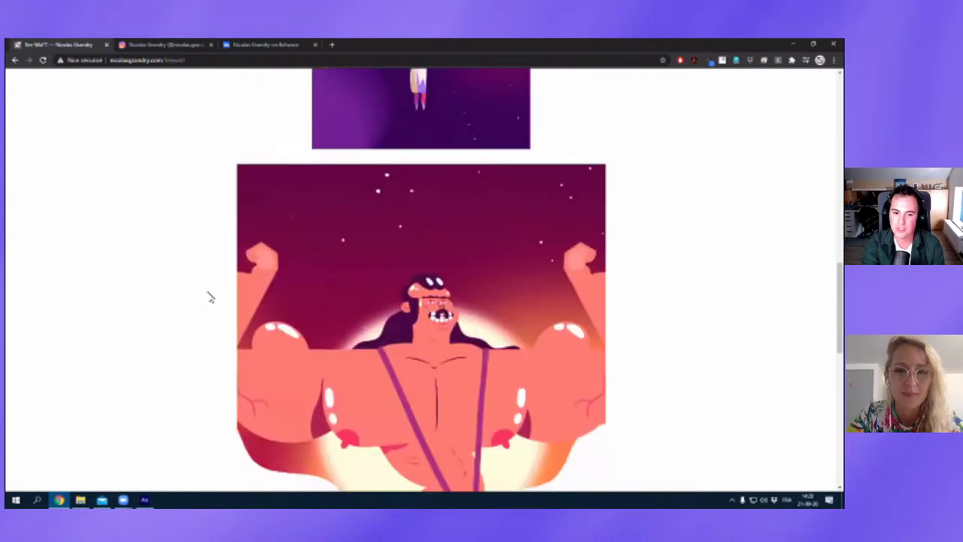
scroll(503, 192, "down", 1)
scroll(502, 191, "down", 1)
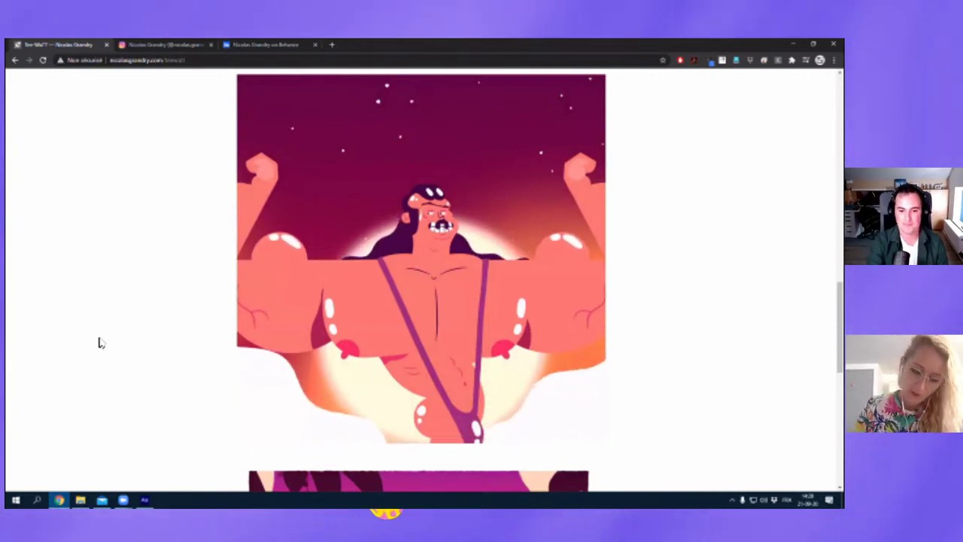
scroll(143, 183, "down", 2)
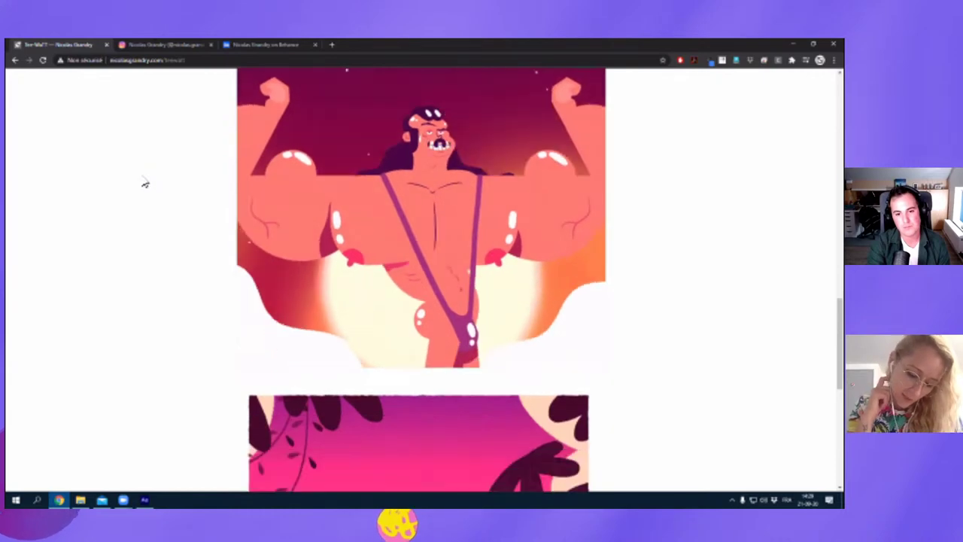
scroll(140, 176, "down", 3)
scroll(143, 181, "down", 1)
scroll(149, 196, "down", 1)
scroll(148, 196, "up", 1)
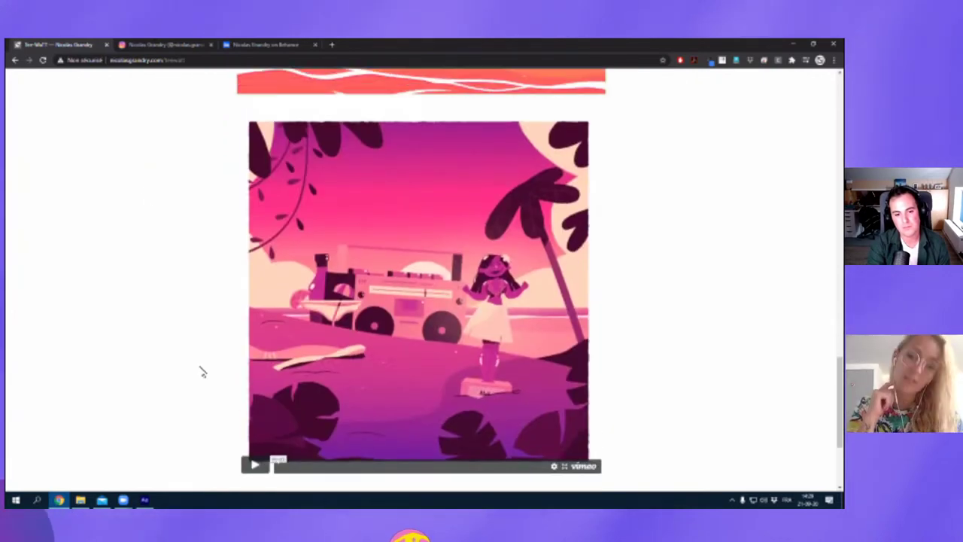
Play the beach video, then scroll back up to the Tee-WaTT Clips title and credits.
left_click(246, 470)
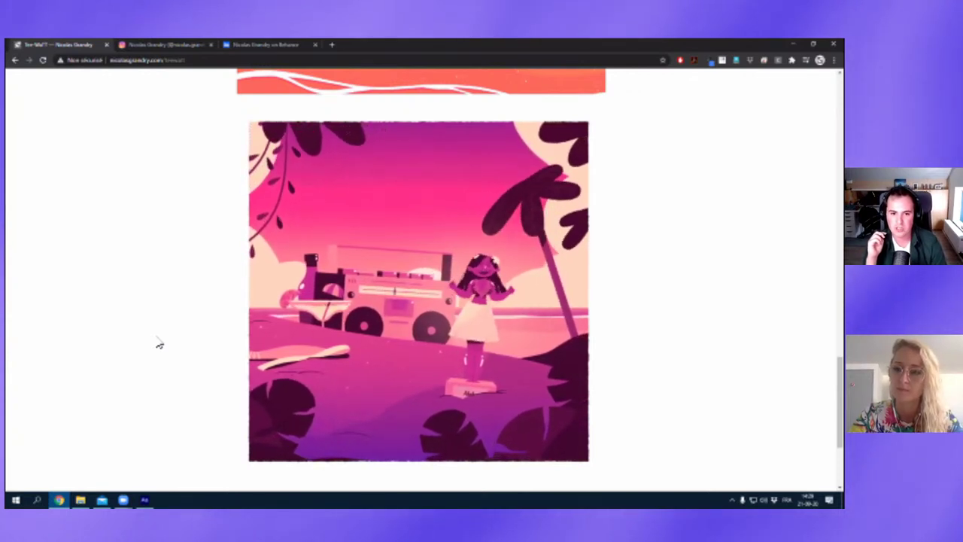
scroll(160, 344, "up", 10)
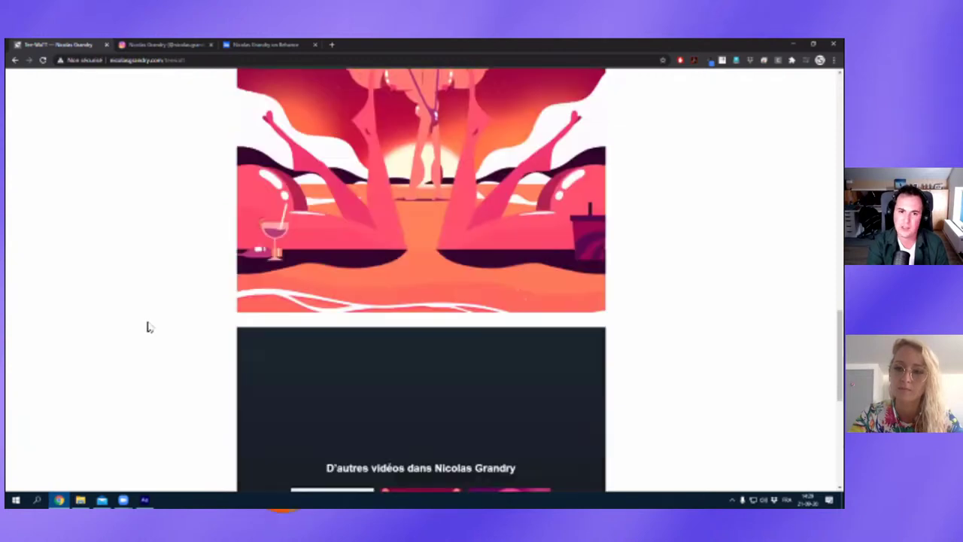
scroll(140, 444, "up", 5)
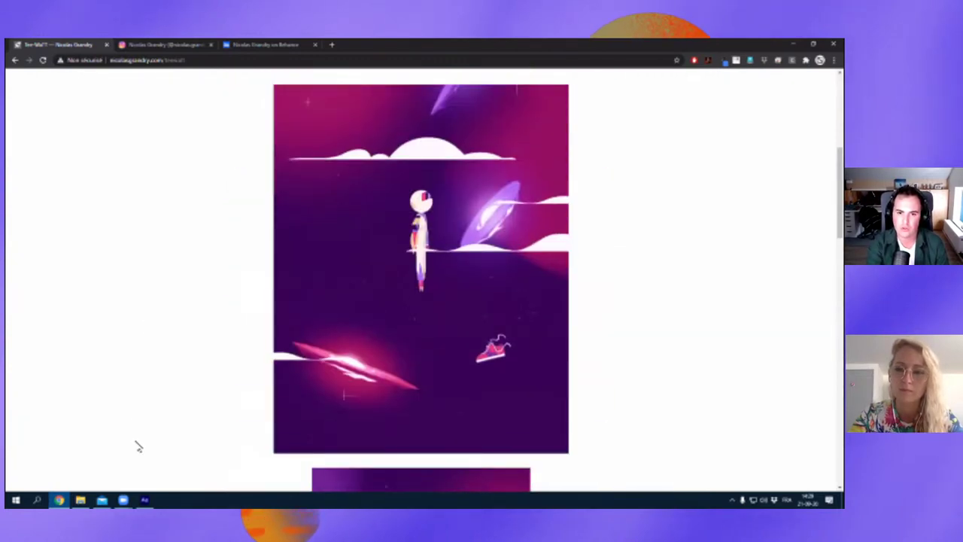
scroll(136, 447, "up", 5)
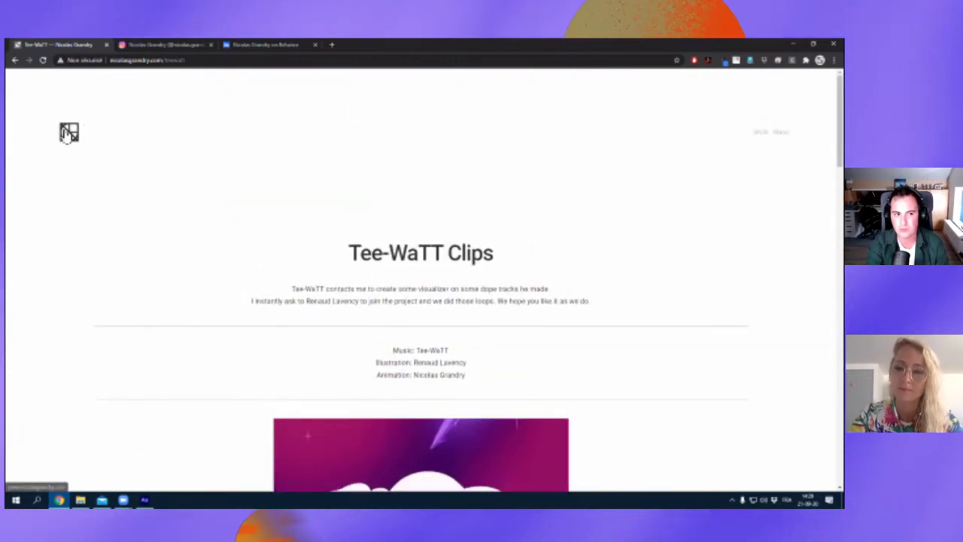
Browse the portfolio home page's project tiles, then switch to the Behance profile tab.
left_click(68, 133)
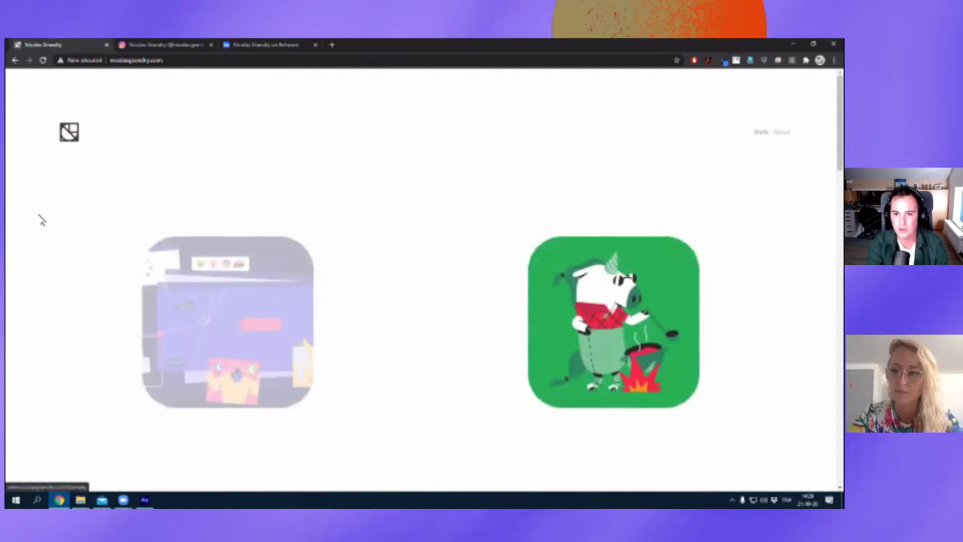
scroll(47, 249, "down", 2)
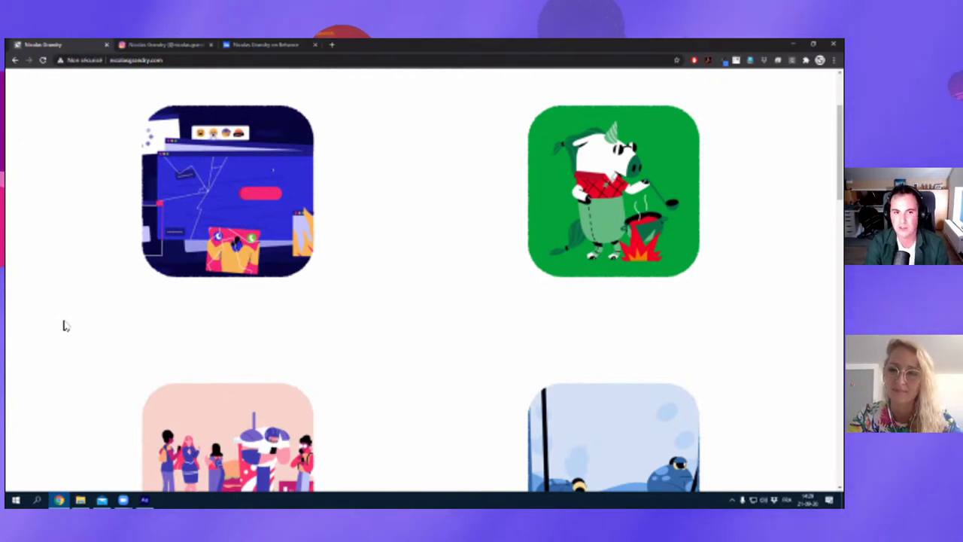
scroll(64, 320, "down", 1)
scroll(91, 323, "up", 1)
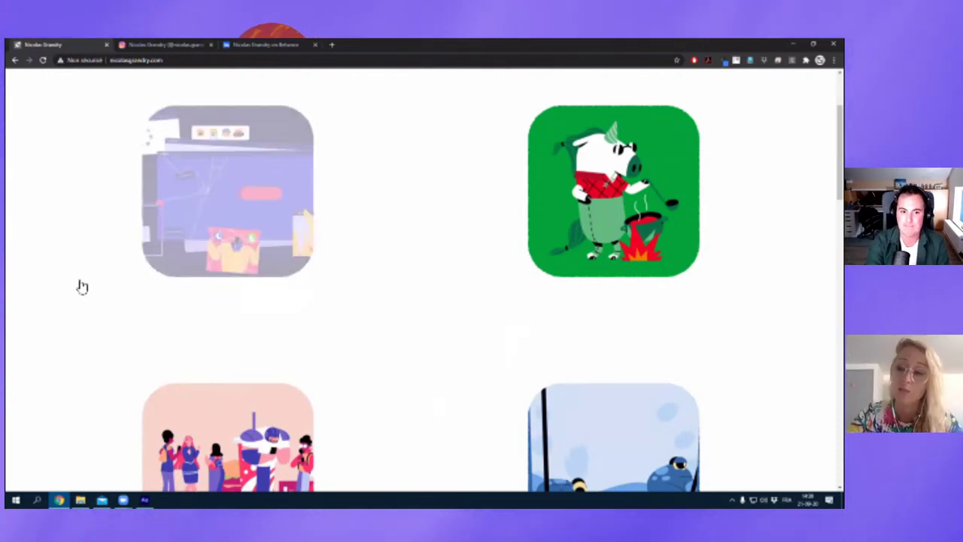
scroll(80, 281, "down", 2)
scroll(76, 230, "down", 4)
scroll(81, 235, "down", 3)
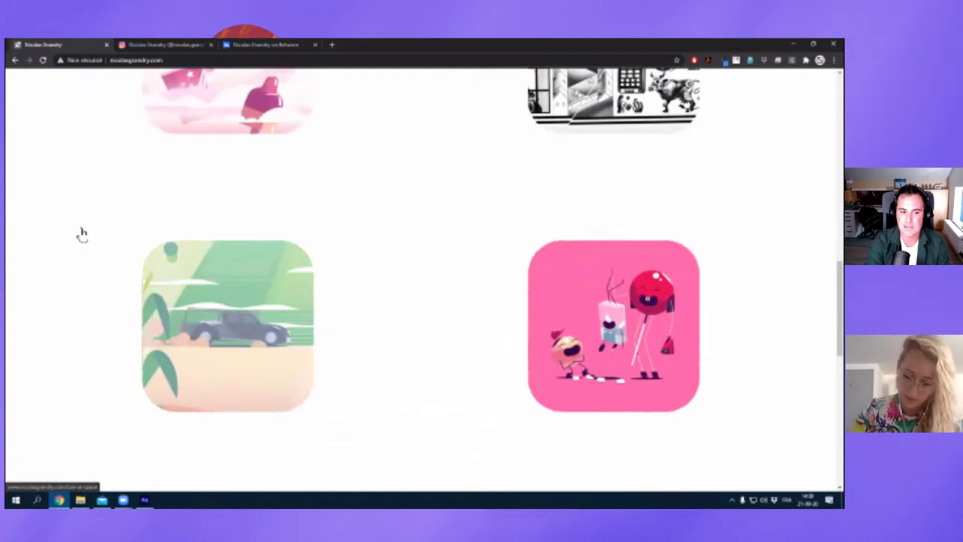
scroll(120, 218, "down", 2)
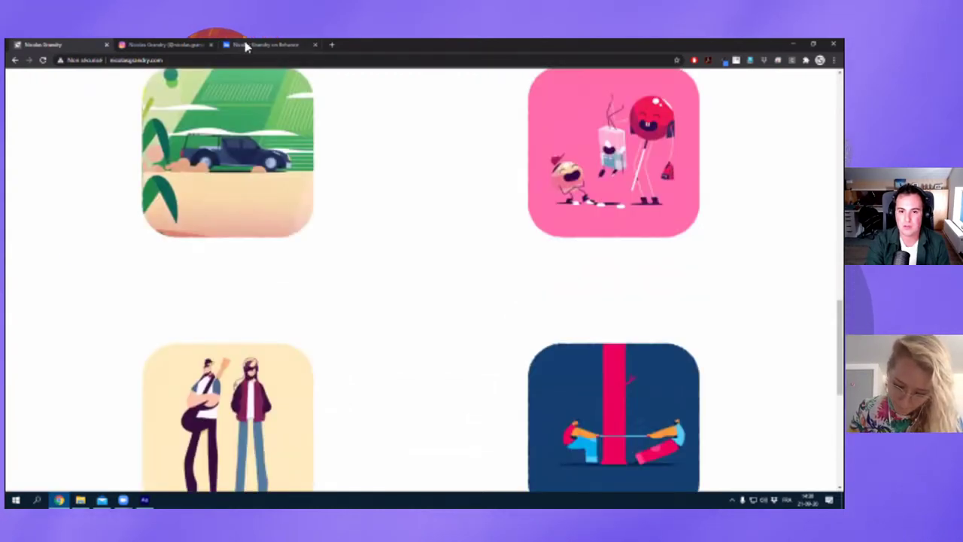
left_click(246, 46)
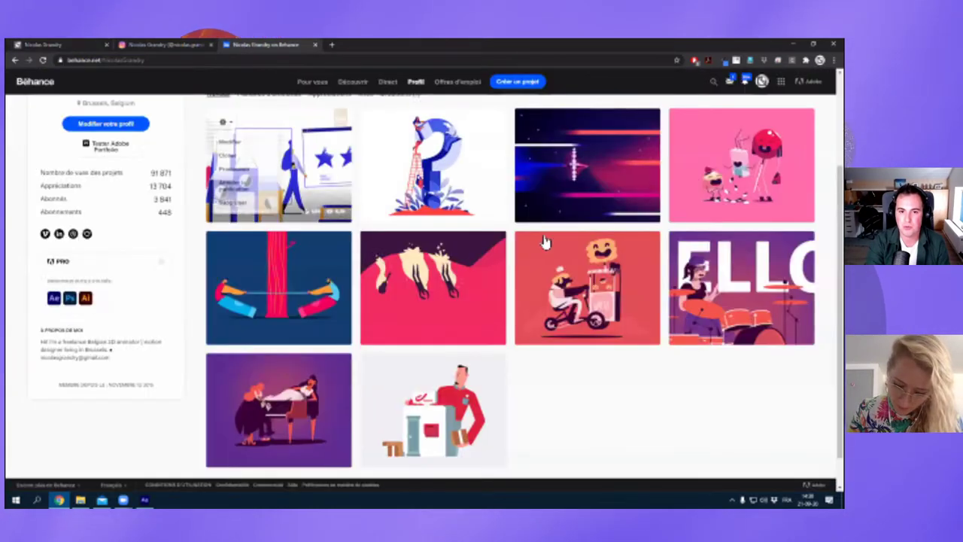
Open the 2018 Jobs Collection project and scroll through its animated presentation screens.
left_click(407, 152)
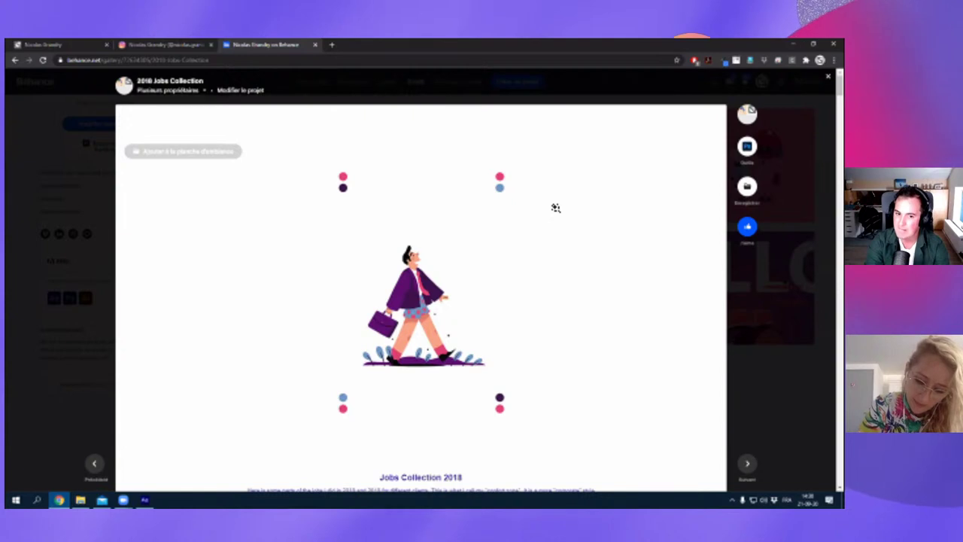
scroll(554, 208, "down", 1)
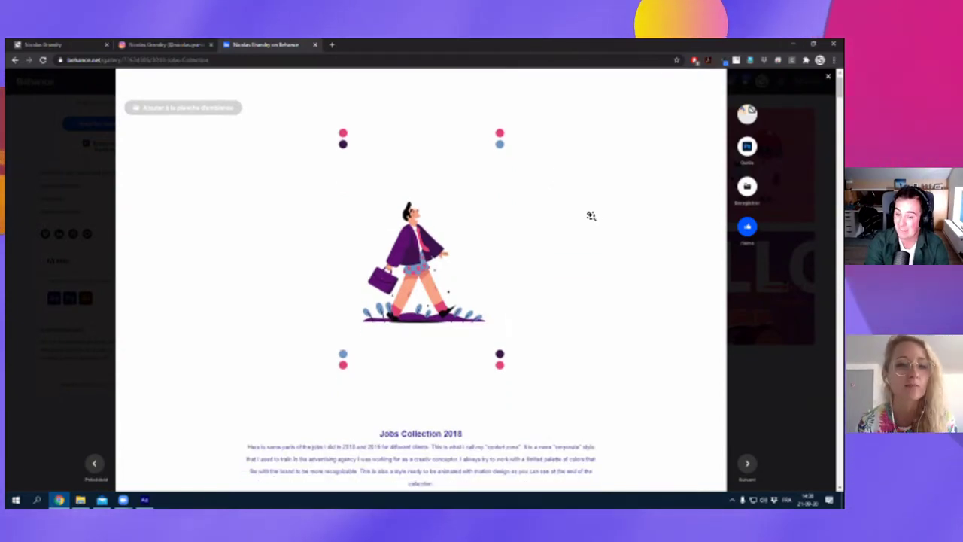
scroll(590, 216, "down", 4)
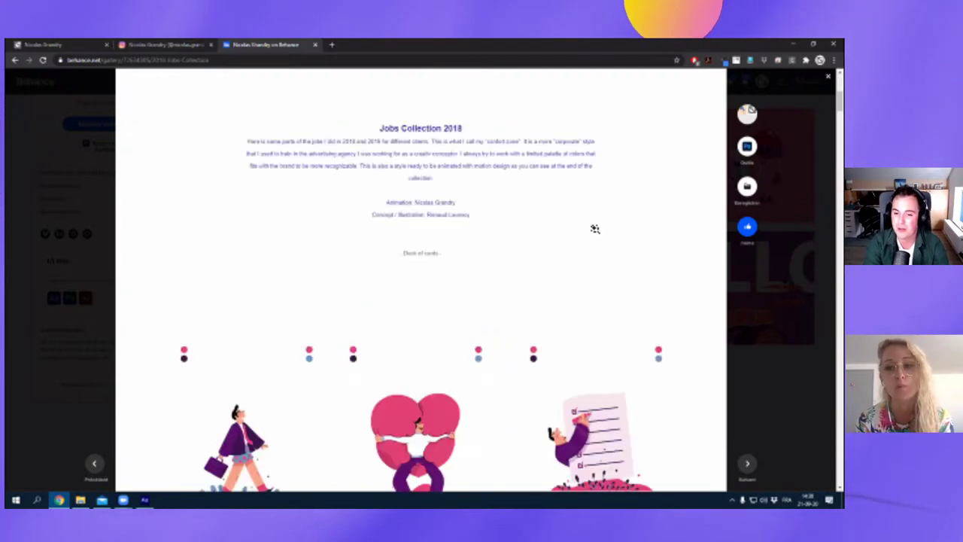
scroll(594, 225, "down", 4)
scroll(572, 219, "down", 4)
scroll(527, 217, "down", 4)
scroll(511, 229, "down", 3)
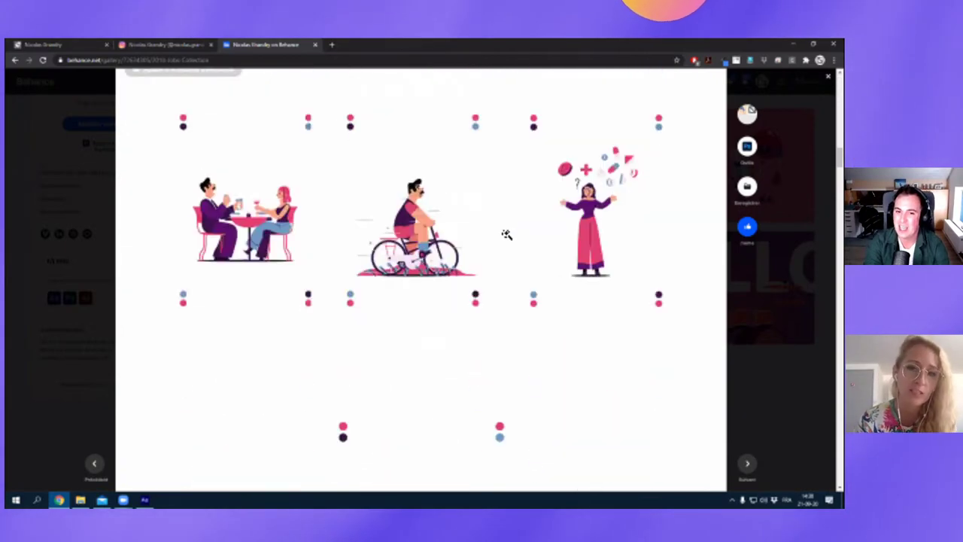
scroll(502, 238, "down", 3)
scroll(498, 242, "down", 2)
scroll(504, 247, "down", 3)
scroll(512, 240, "down", 2)
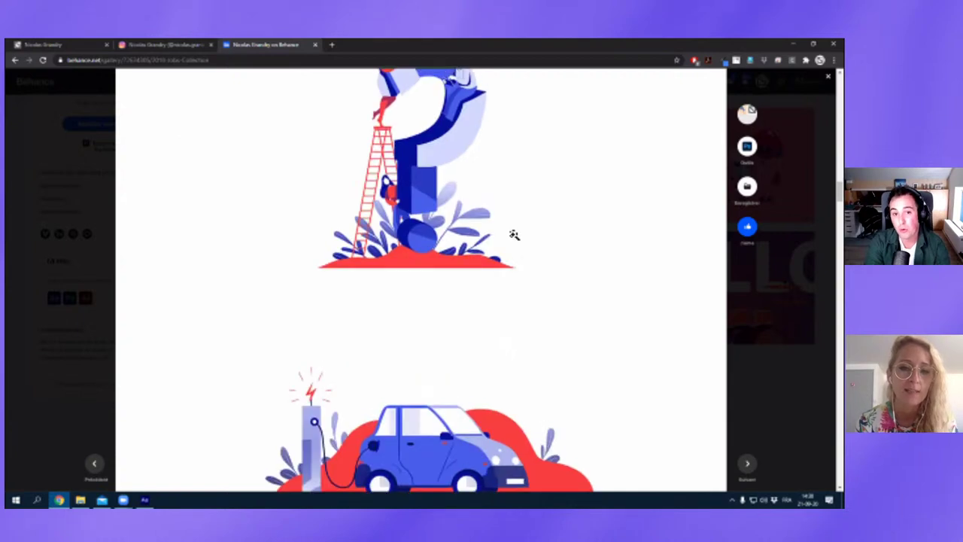
scroll(508, 234, "up", 2)
scroll(510, 235, "down", 1)
scroll(509, 235, "up", 1)
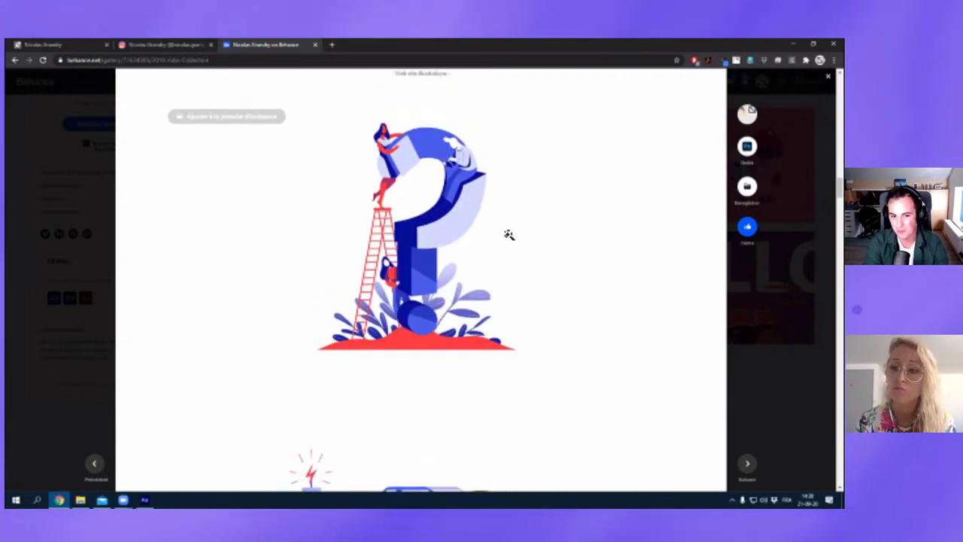
scroll(509, 232, "down", 3)
scroll(496, 239, "down", 2)
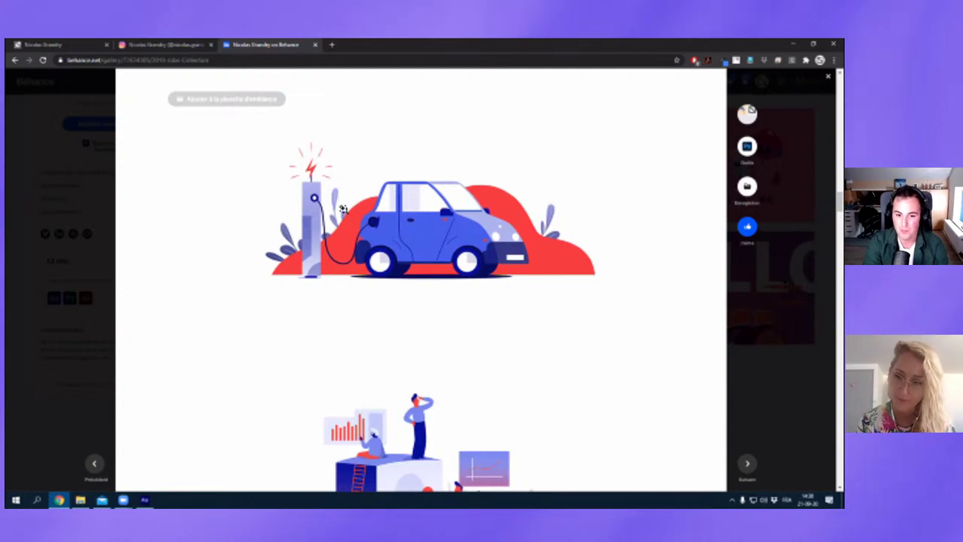
Keep scrolling past the web site illustrations down to the dentist scene.
scroll(196, 313, "down", 4)
scroll(188, 308, "up", 1)
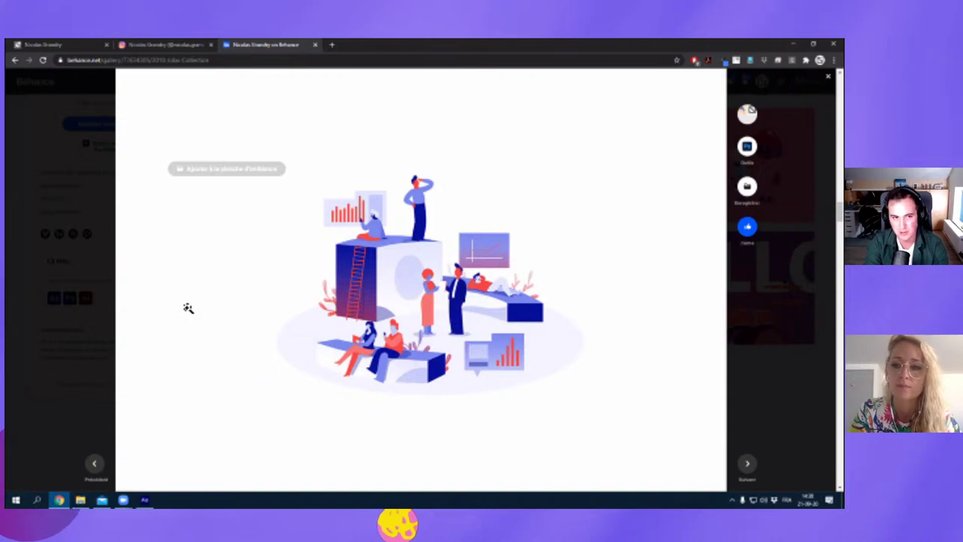
scroll(192, 309, "down", 4)
scroll(196, 309, "down", 4)
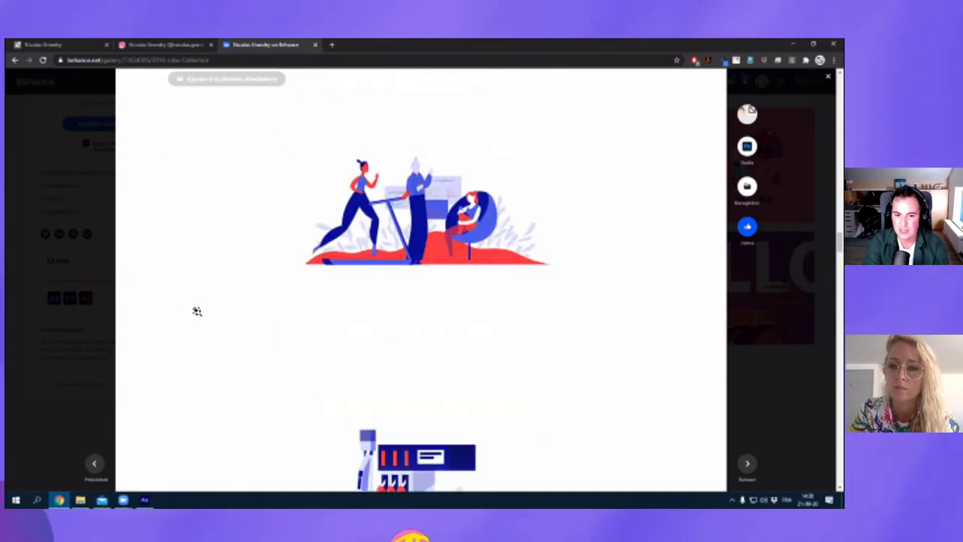
scroll(197, 310, "down", 3)
scroll(199, 312, "down", 2)
scroll(203, 315, "down", 3)
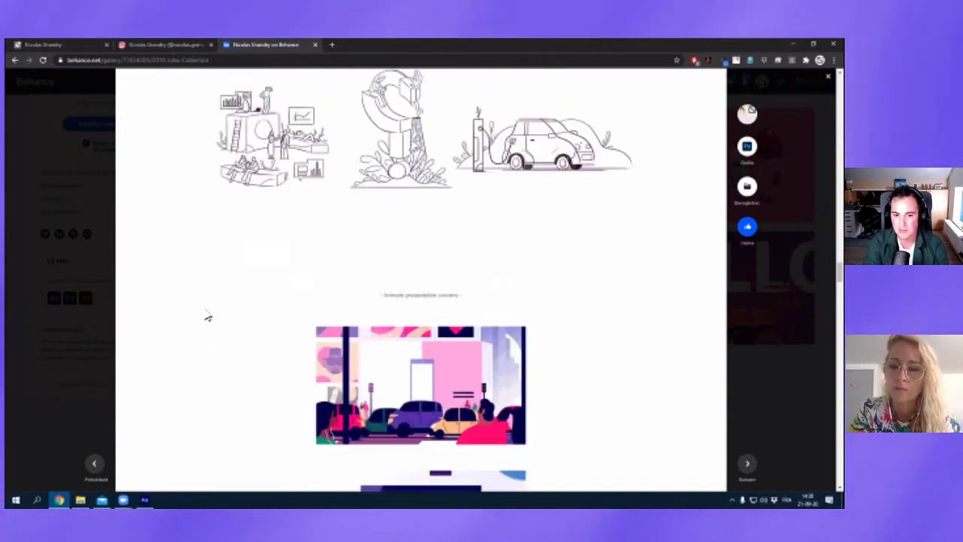
scroll(206, 316, "down", 2)
scroll(207, 317, "down", 1)
scroll(207, 316, "down", 1)
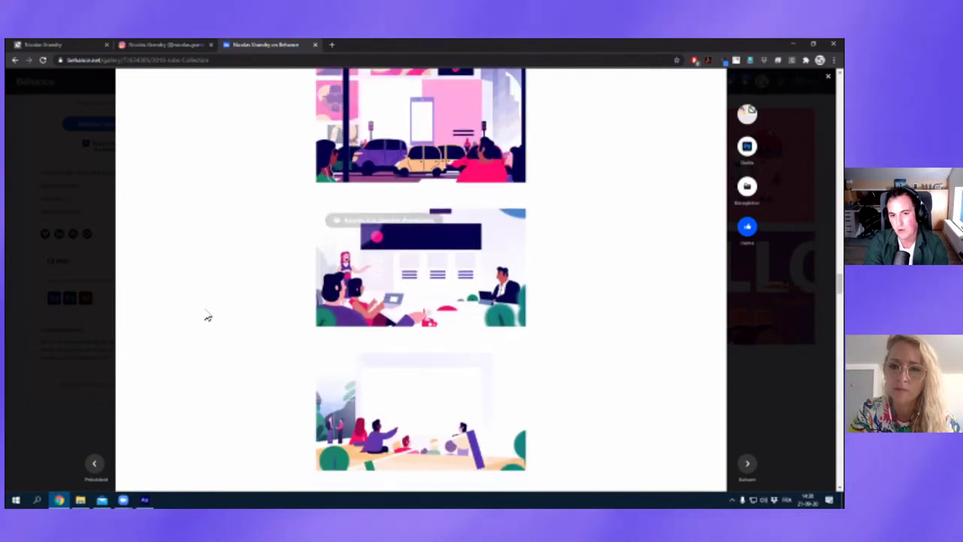
scroll(208, 317, "up", 1)
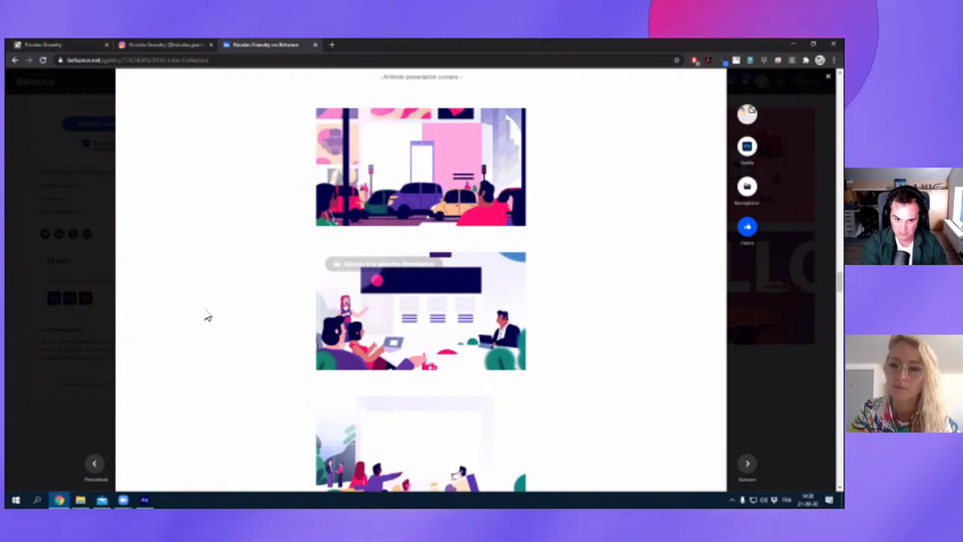
scroll(188, 293, "down", 2)
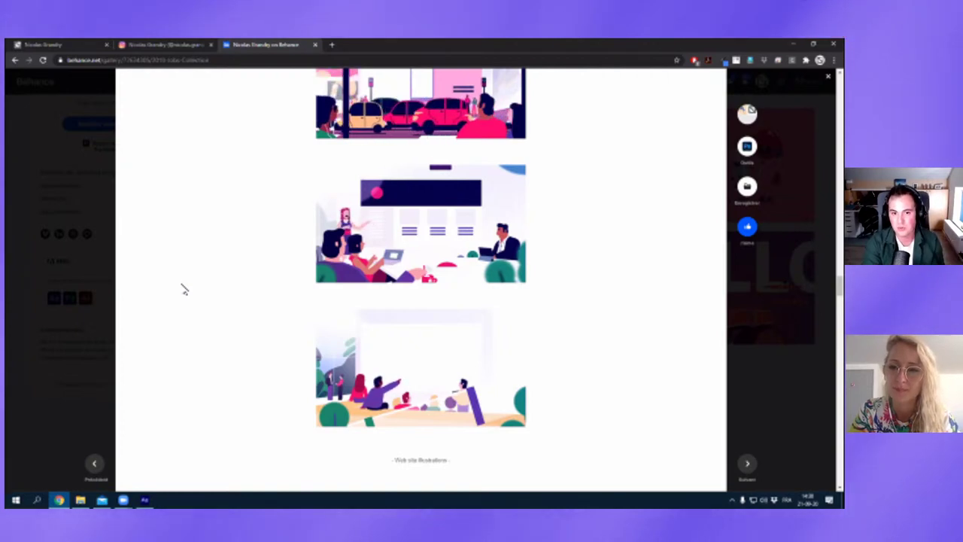
scroll(183, 286, "down", 5)
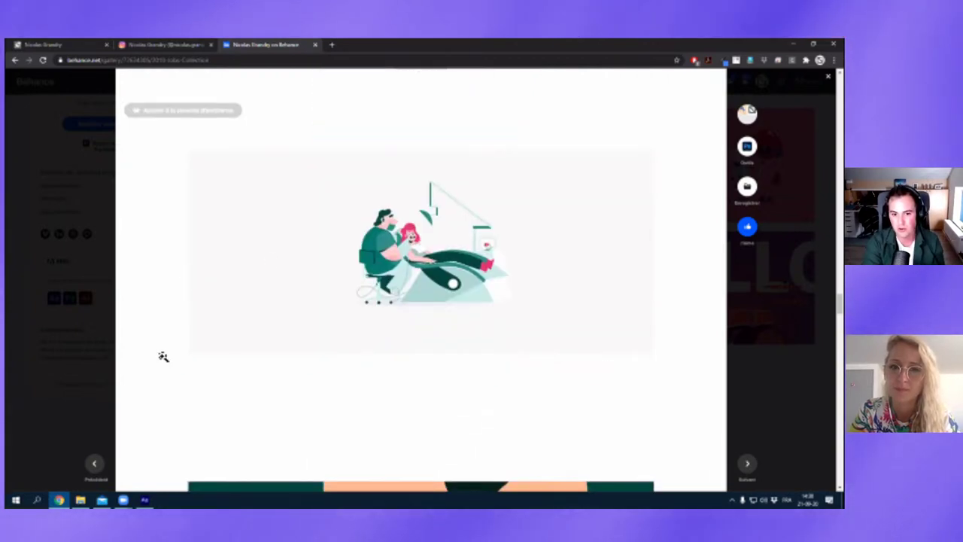
Scroll past the party and rooftop scenes to the footer, then back up to the meeting illustration.
scroll(163, 356, "down", 1)
scroll(162, 358, "up", 1)
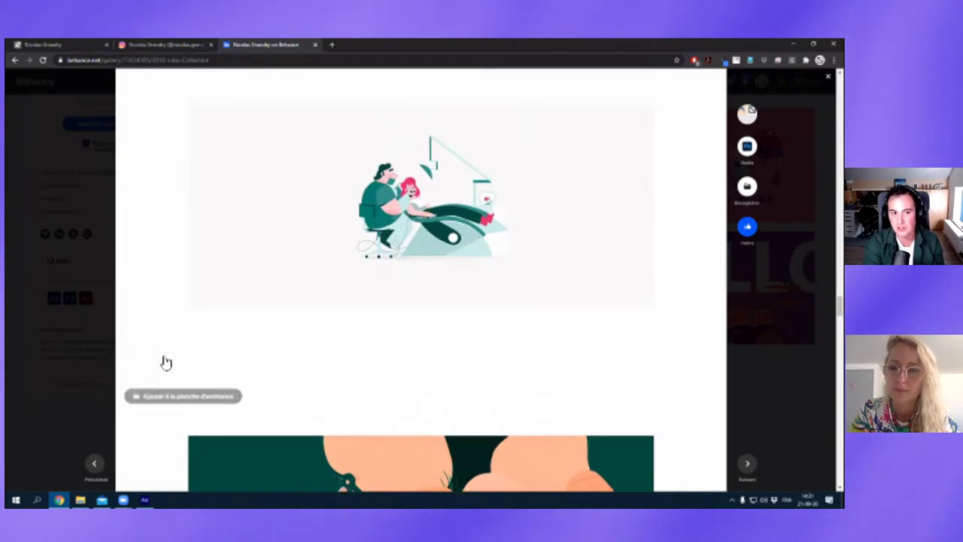
scroll(165, 356, "down", 1)
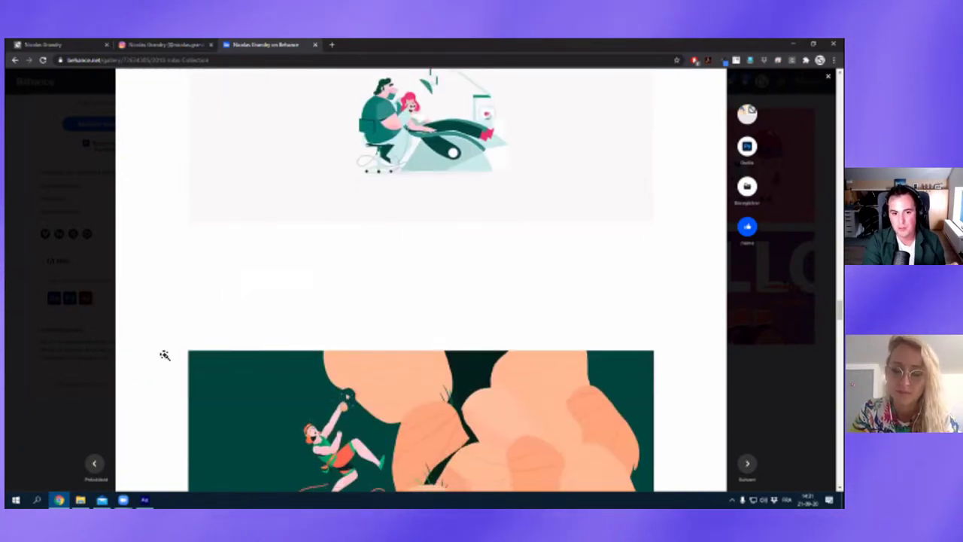
scroll(164, 355, "down", 1)
scroll(165, 356, "down", 1)
scroll(165, 356, "down", 1)
scroll(165, 356, "down", 1)
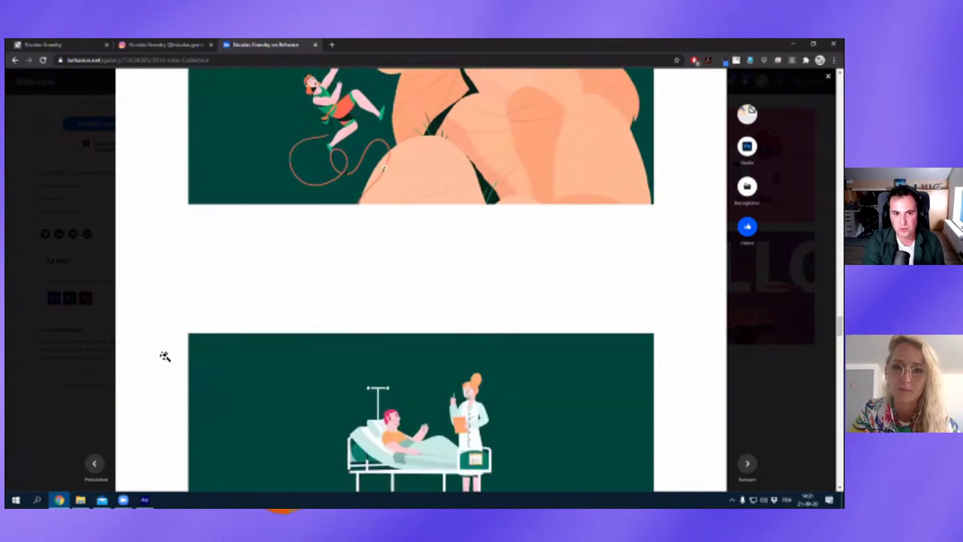
scroll(164, 356, "down", 2)
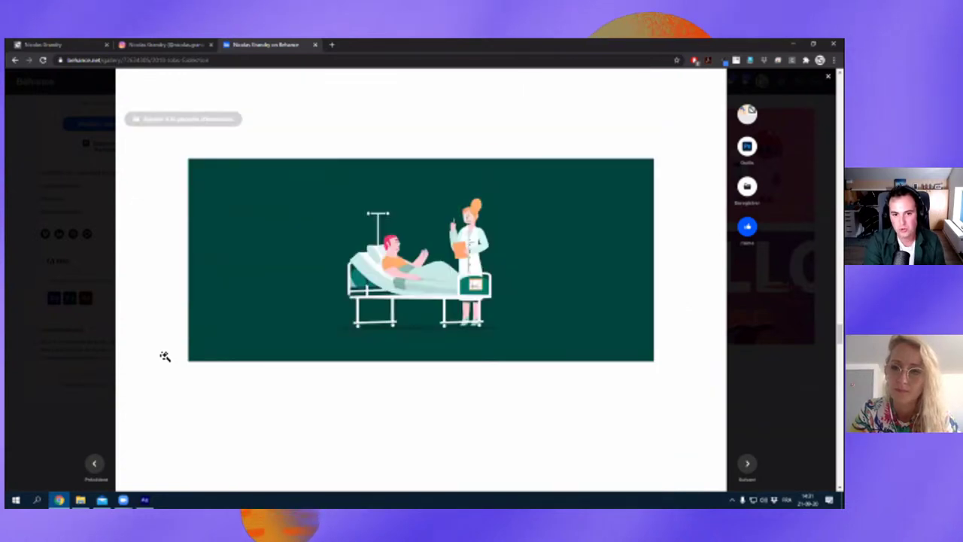
scroll(163, 356, "down", 1)
scroll(181, 351, "down", 2)
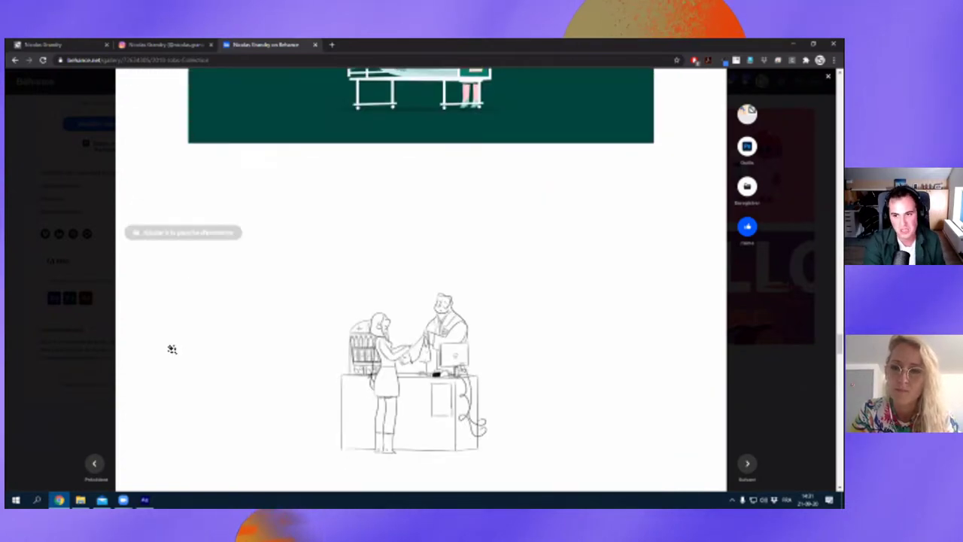
scroll(181, 340, "down", 2)
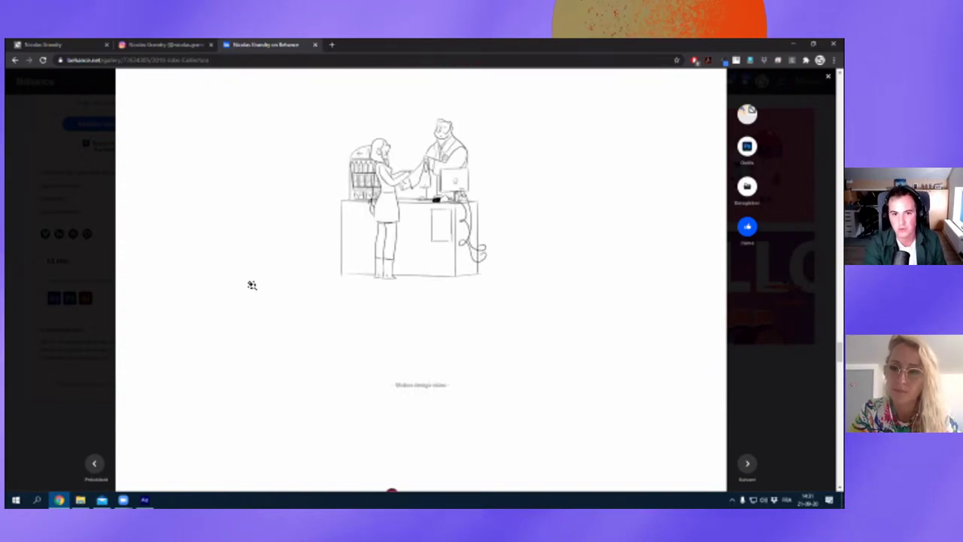
scroll(248, 299, "down", 3)
scroll(173, 318, "down", 2)
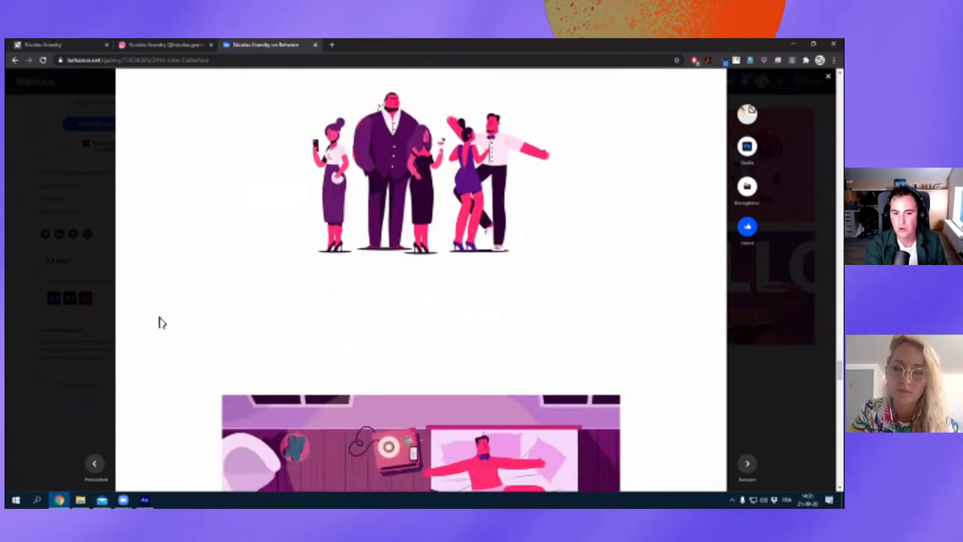
scroll(158, 317, "down", 2)
scroll(158, 316, "down", 1)
scroll(150, 315, "down", 3)
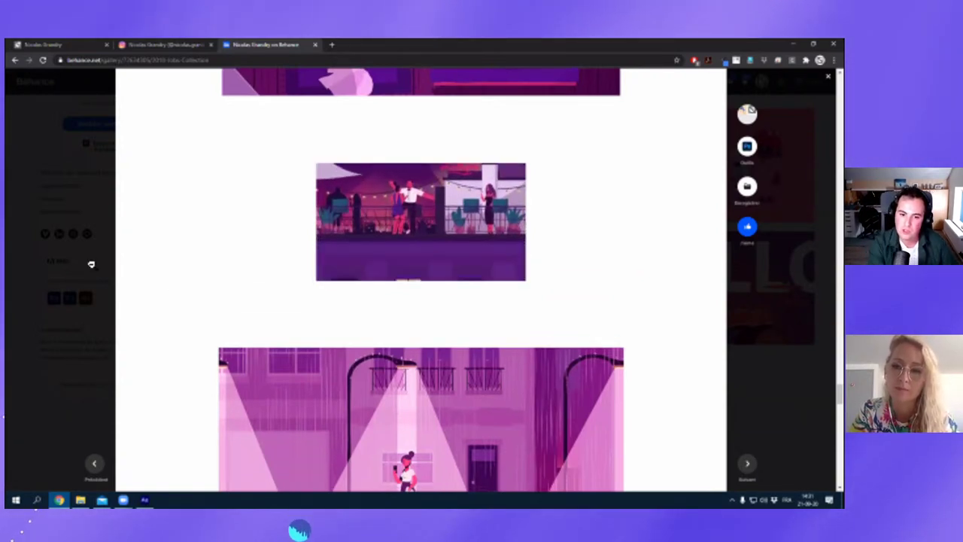
scroll(535, 200, "down", 3)
scroll(486, 247, "down", 2)
scroll(329, 224, "down", 2)
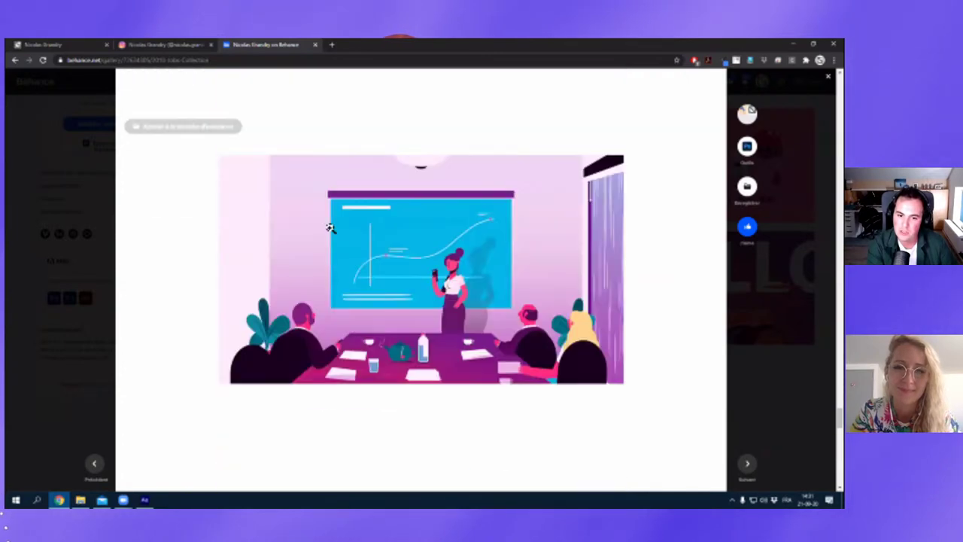
scroll(299, 224, "down", 5)
scroll(181, 238, "up", 3)
scroll(395, 273, "up", 2)
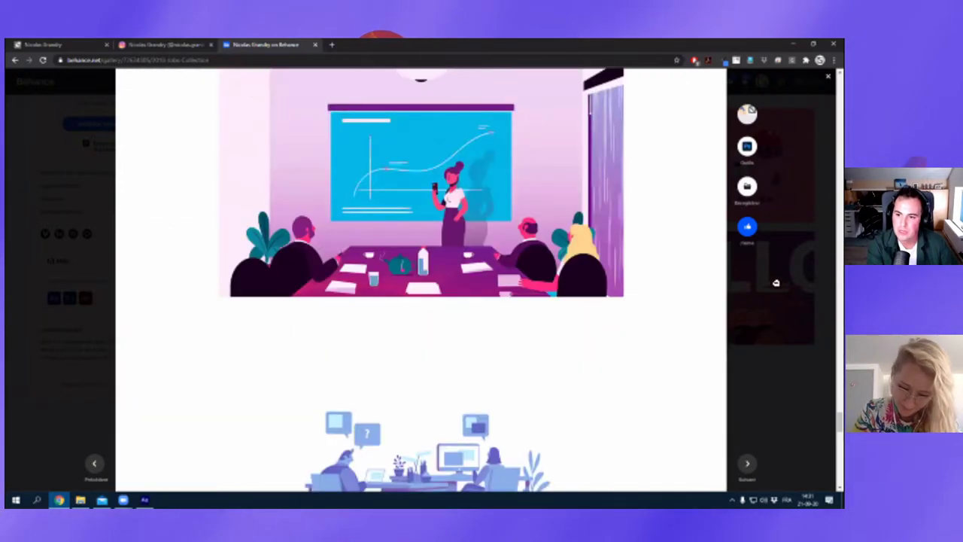
Open the L'Oups project from the profile grid and scroll down to the 'Rituals for big ideas' lightbulb.
left_click(783, 277)
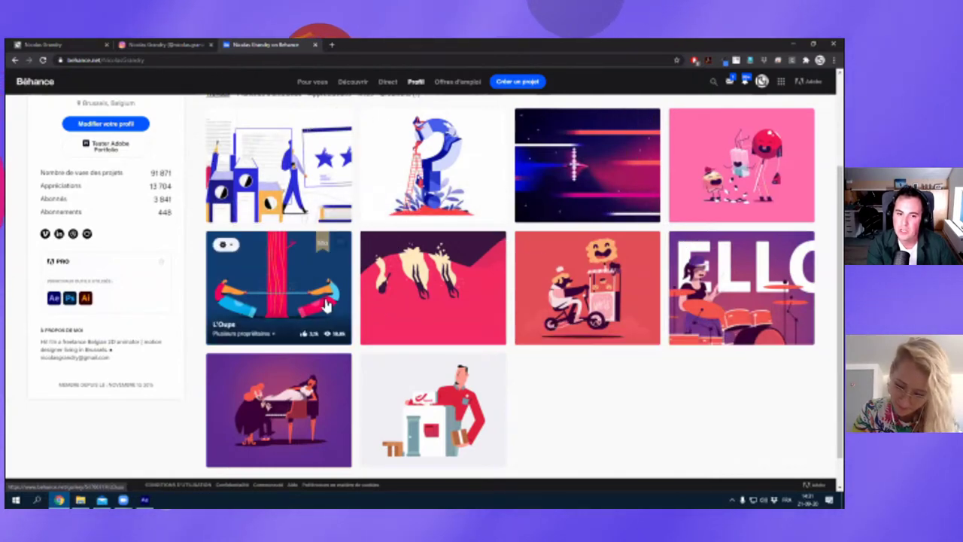
left_click(349, 264)
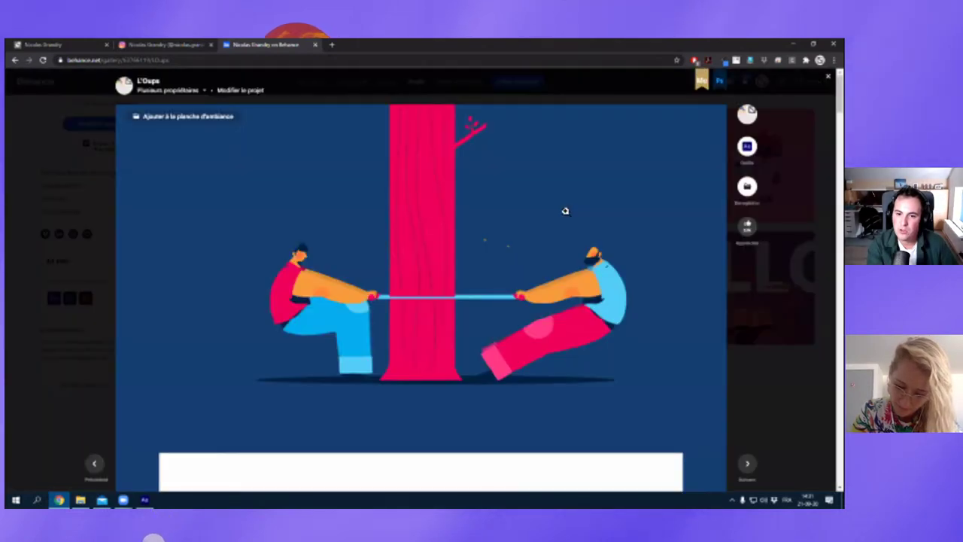
scroll(550, 254, "down", 3)
scroll(542, 263, "down", 3)
scroll(570, 258, "down", 2)
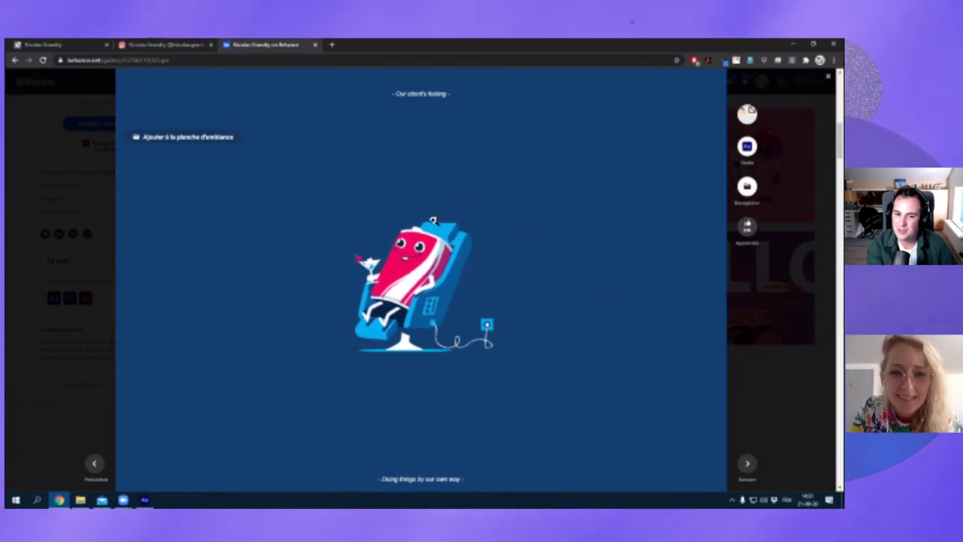
scroll(222, 344, "down", 3)
scroll(222, 344, "down", 5)
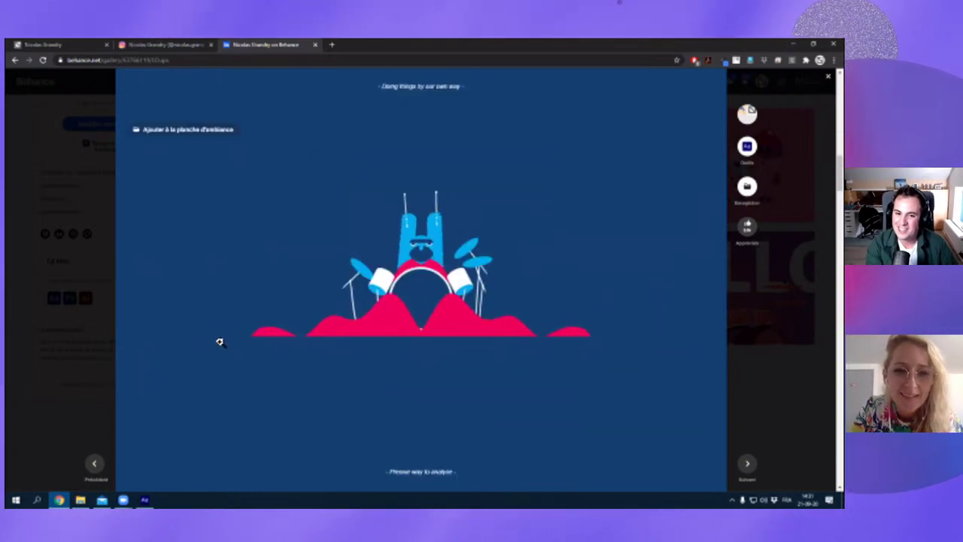
scroll(220, 342, "down", 1)
scroll(221, 343, "down", 2)
scroll(220, 343, "down", 3)
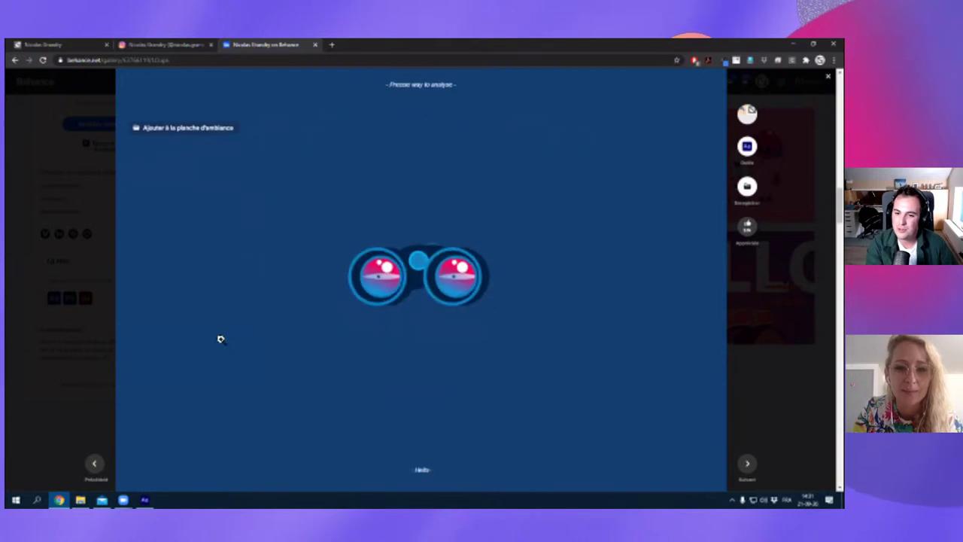
scroll(240, 351, "down", 3)
scroll(240, 351, "down", 4)
scroll(238, 348, "down", 1)
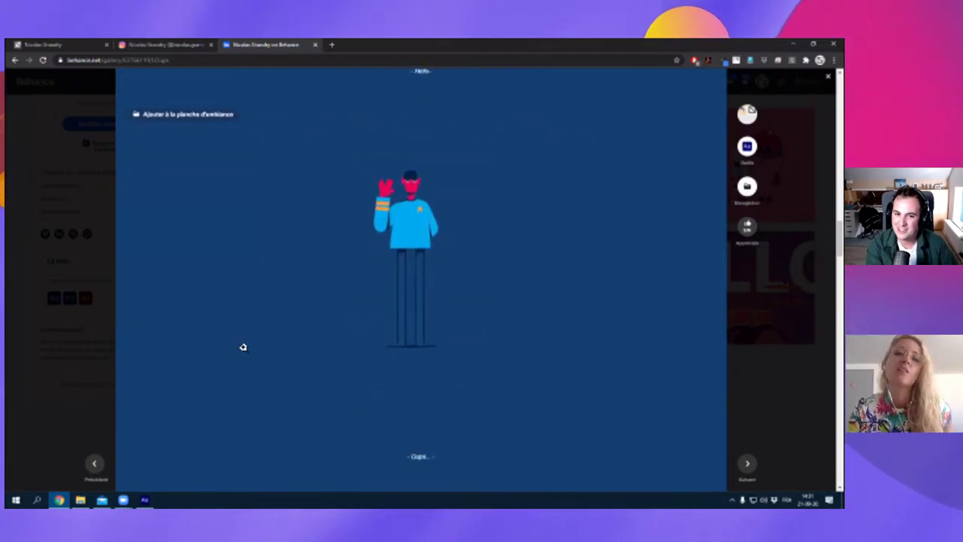
scroll(243, 345, "down", 1)
scroll(248, 337, "down", 3)
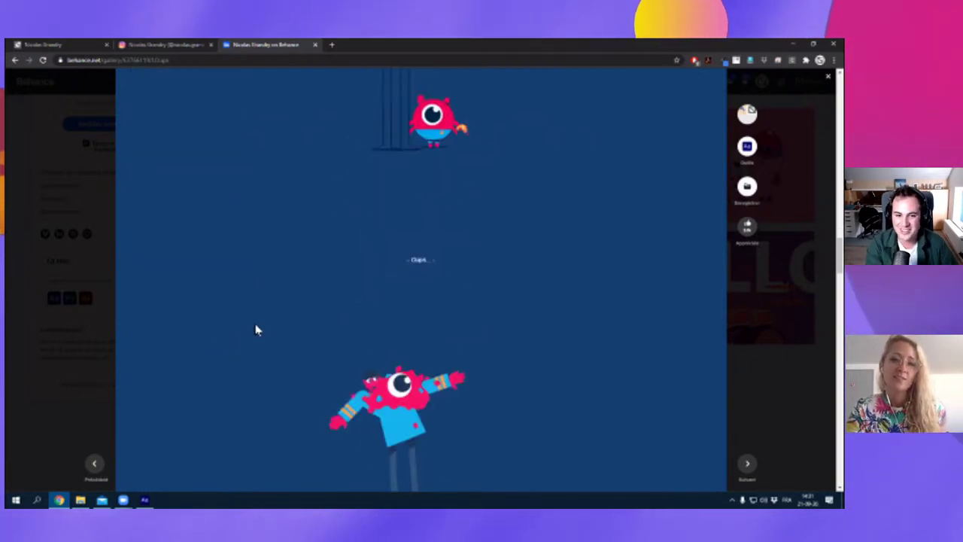
scroll(254, 324, "down", 1)
scroll(254, 319, "down", 1)
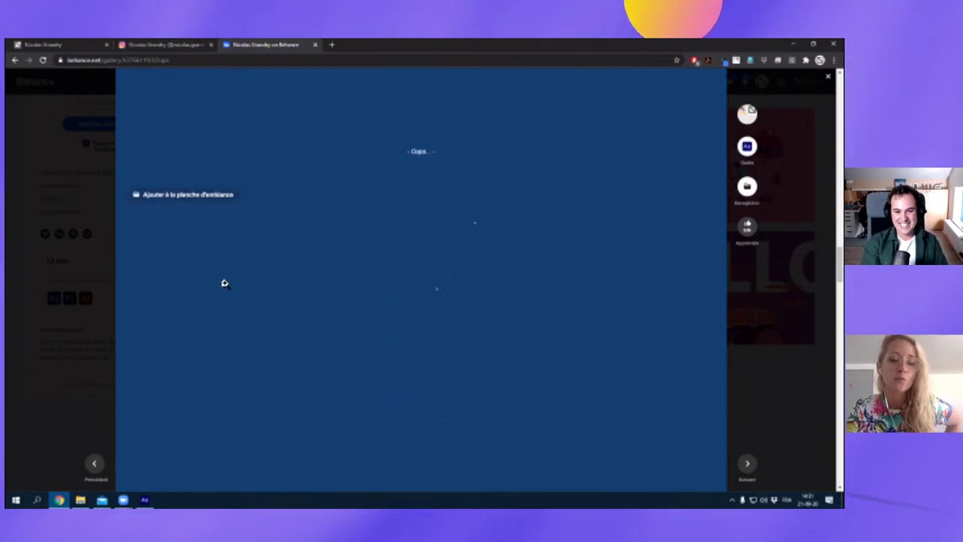
scroll(223, 281, "down", 2)
scroll(208, 284, "down", 2)
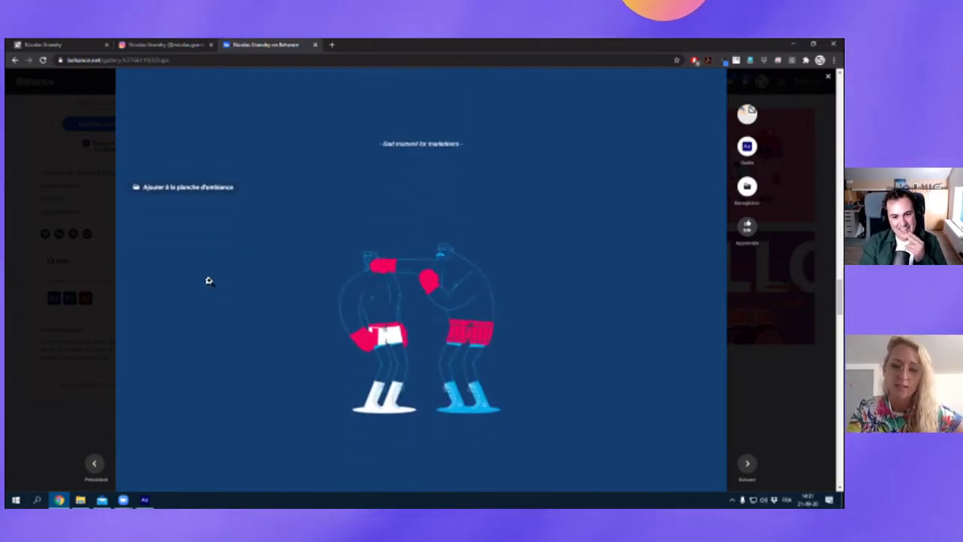
scroll(208, 286, "down", 1)
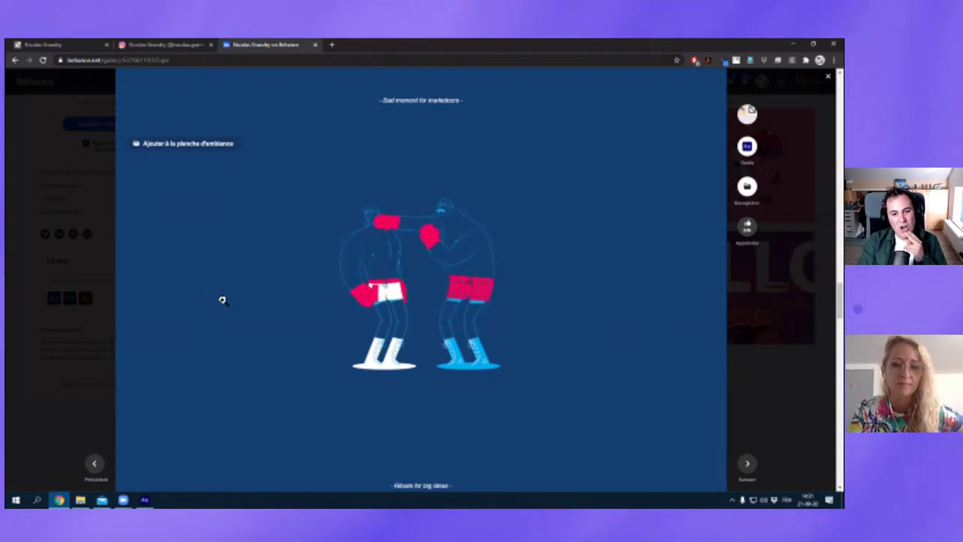
scroll(208, 339, "down", 2)
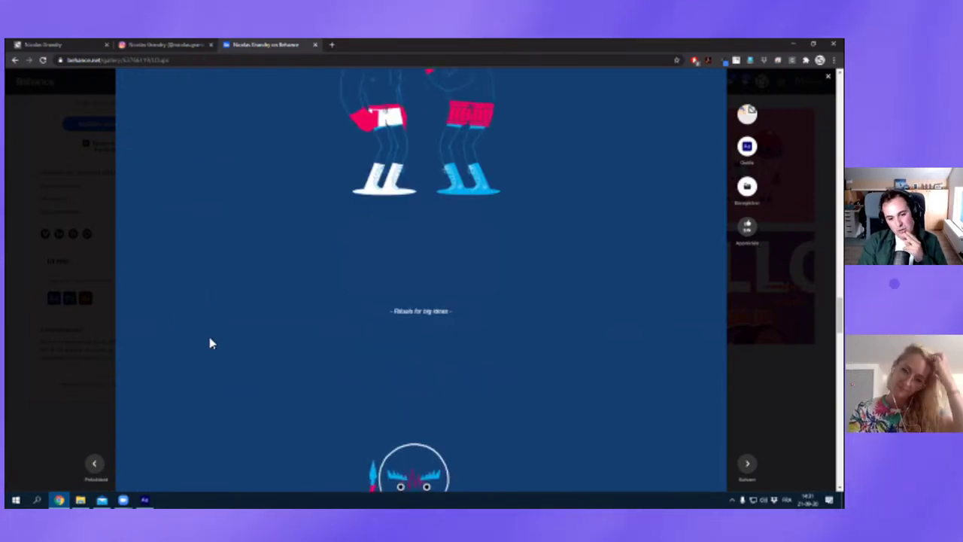
scroll(211, 336, "down", 3)
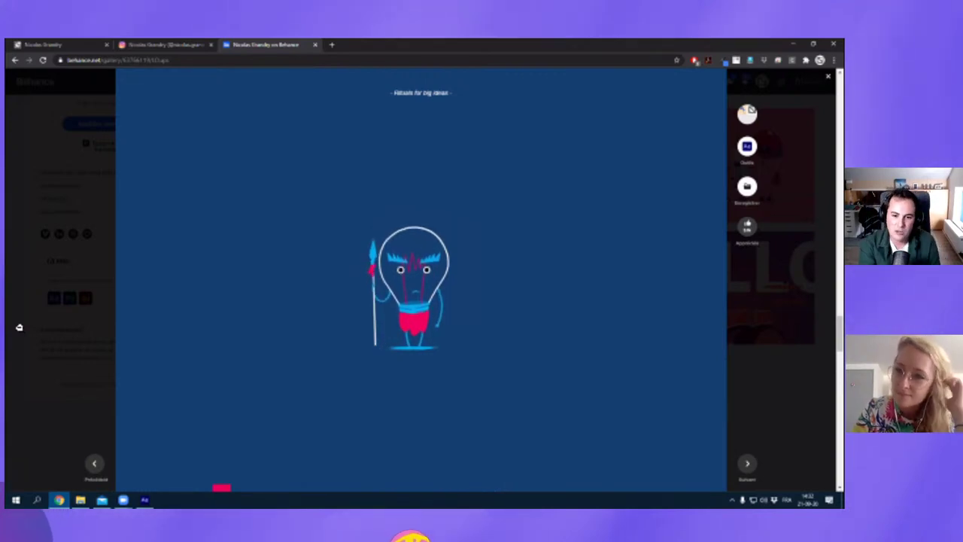
Switch to the animator's Instagram profile tab and scroll its post grid.
mouse_move(314, 334)
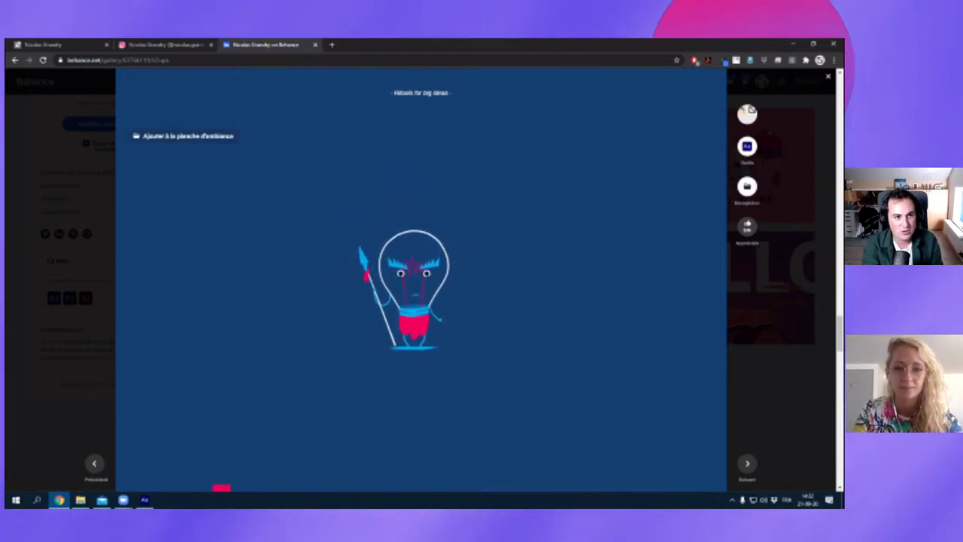
left_click(151, 46)
scroll(421, 301, "down", 3)
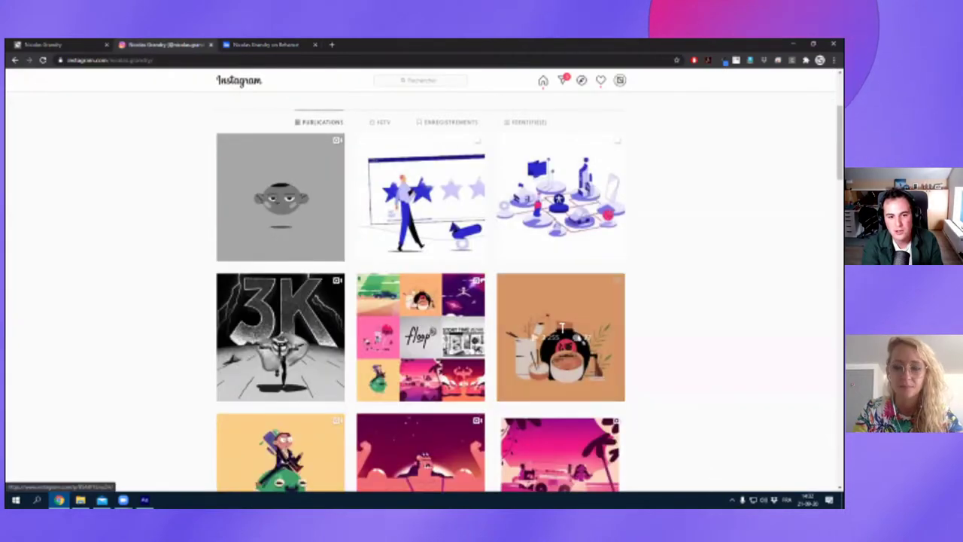
View the orange Chinese Food post on Instagram, then go back to the Behance L'Oups tab.
left_click(561, 339)
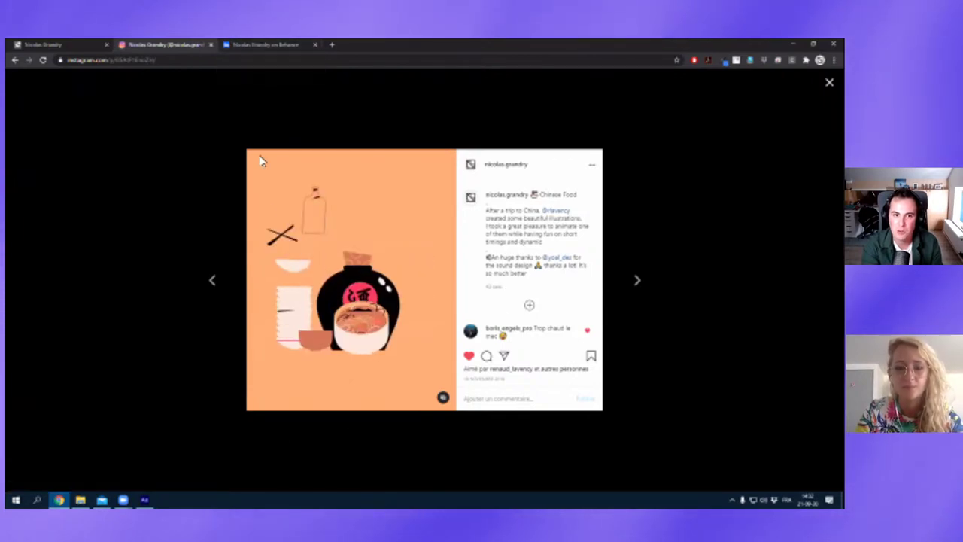
left_click(259, 44)
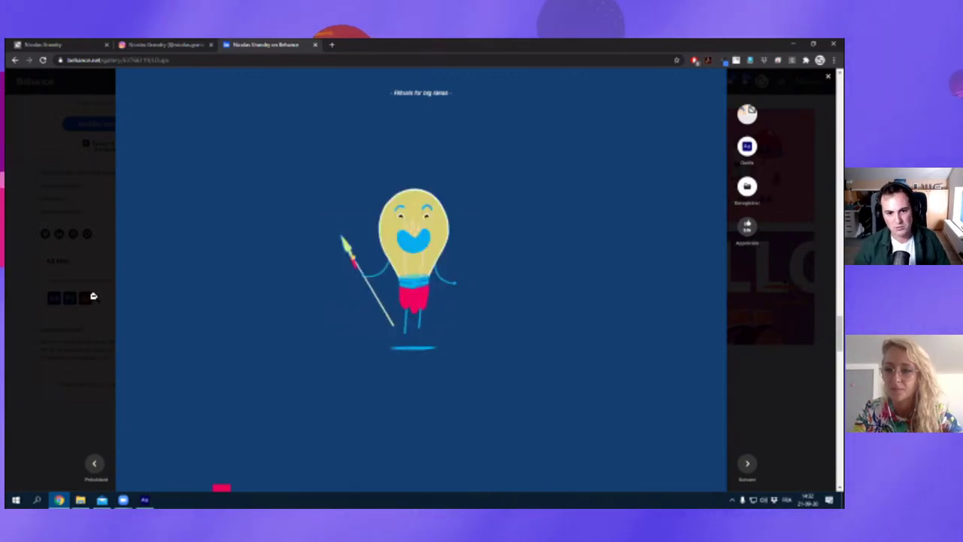
Scroll past the lightbulb to the two-row grid of all eight L'Oups character sprites.
scroll(195, 243, "down", 1)
scroll(196, 243, "down", 1)
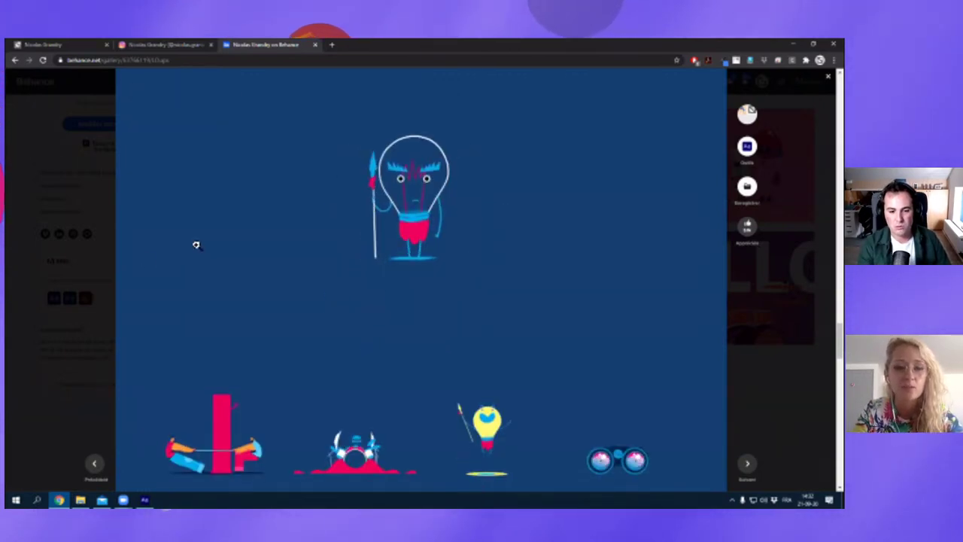
scroll(158, 215, "down", 2)
scroll(158, 215, "down", 2)
scroll(170, 230, "down", 2)
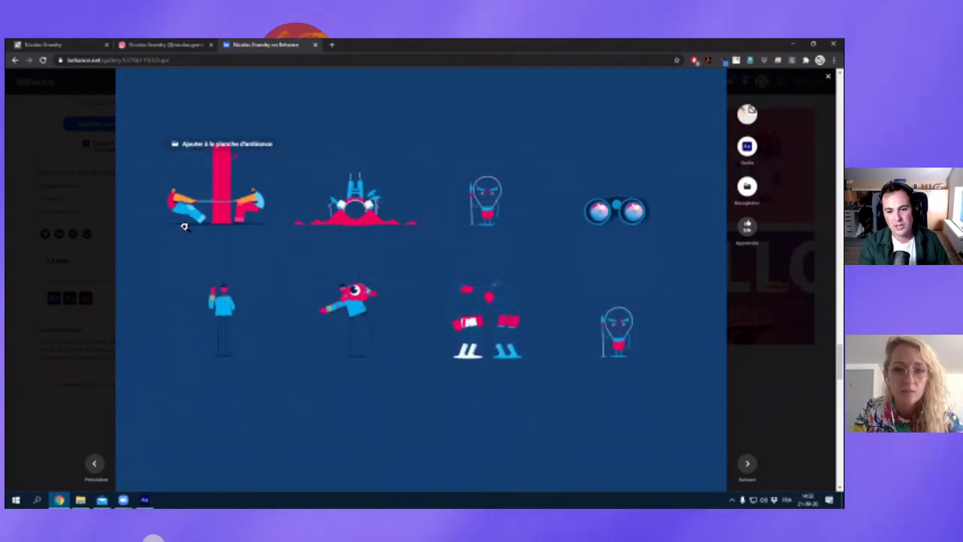
scroll(150, 241, "up", 2)
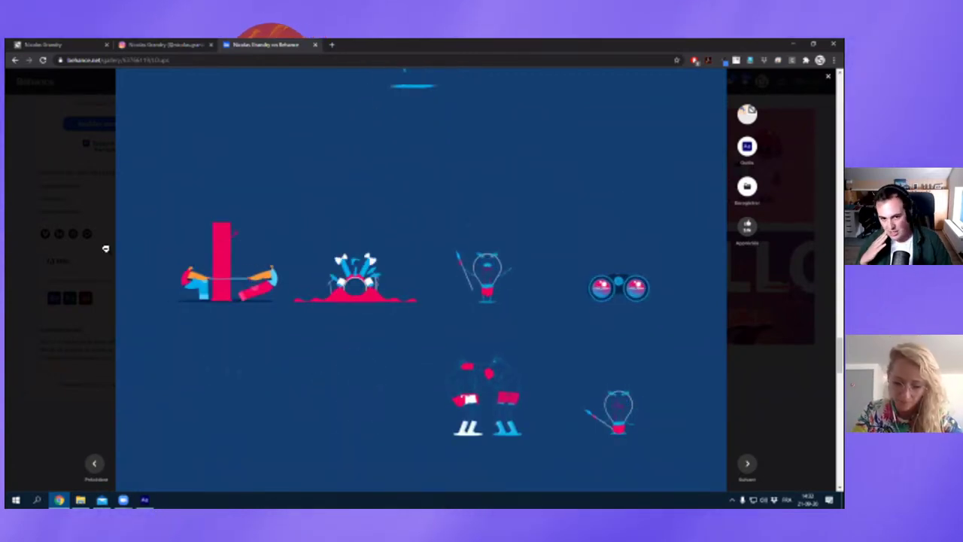
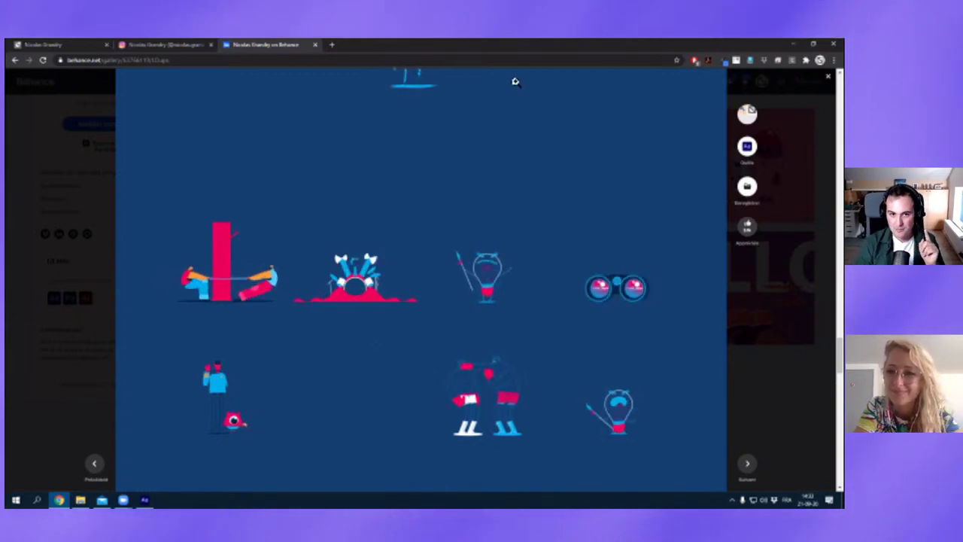
Close the Behance illustration viewer and return to the portfolio website tab.
scroll(346, 346, "up", 1)
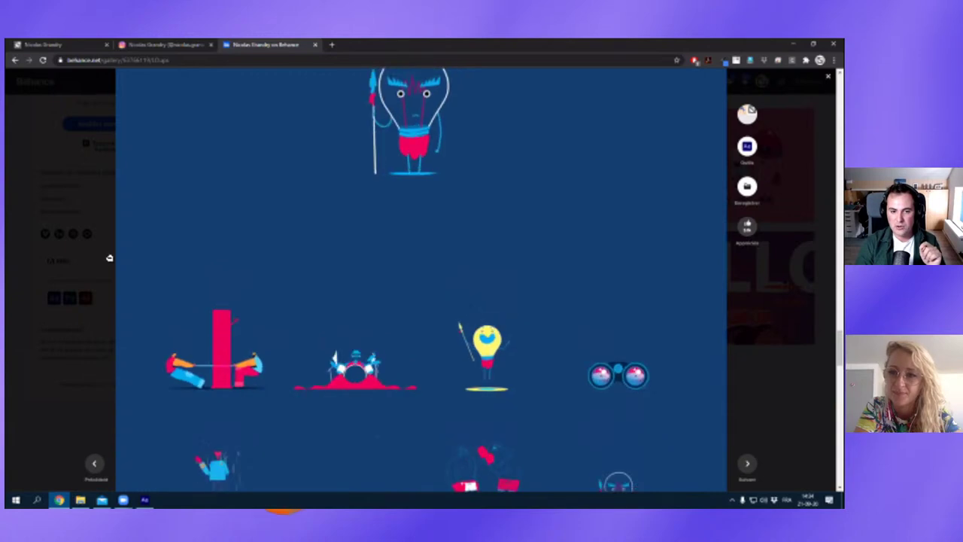
left_click(90, 264)
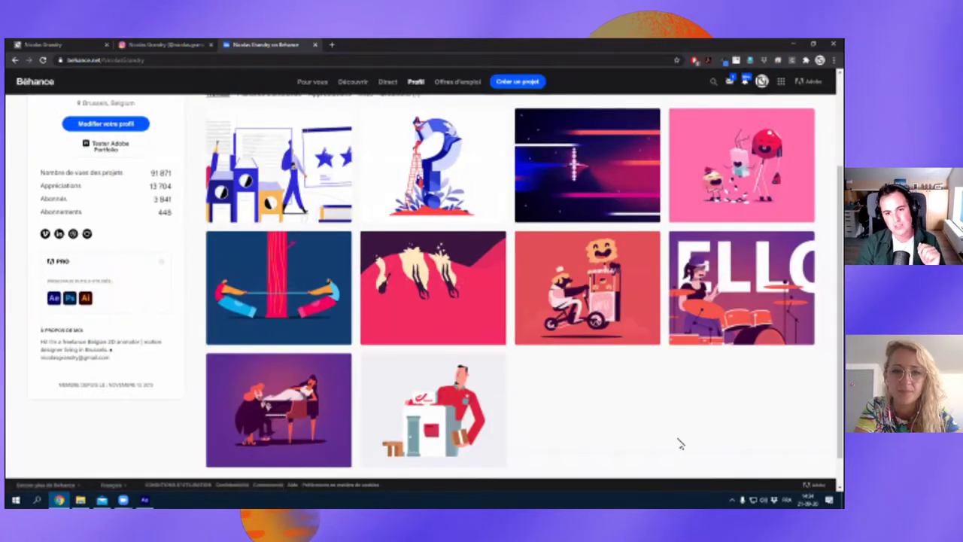
left_click(76, 47)
Open the 'Out of Space' car project from the portfolio thumbnail grid.
scroll(419, 243, "down", 3)
scroll(419, 245, "down", 2)
scroll(434, 316, "up", 3)
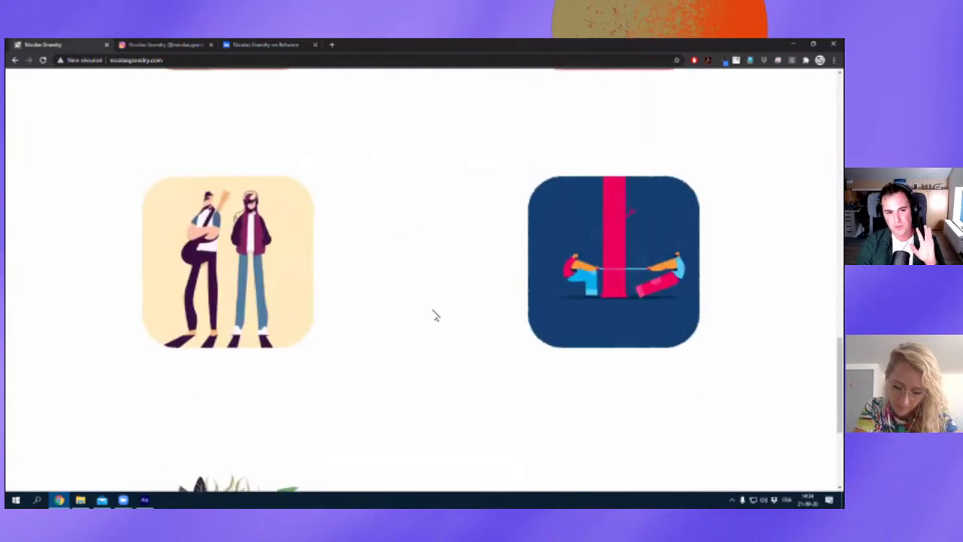
scroll(441, 346, "up", 2)
scroll(434, 346, "up", 2)
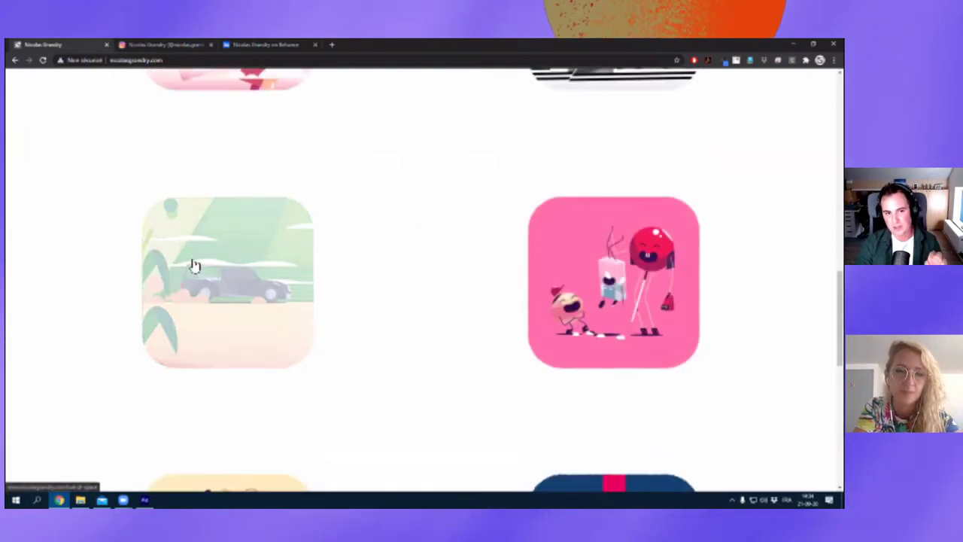
left_click(196, 267)
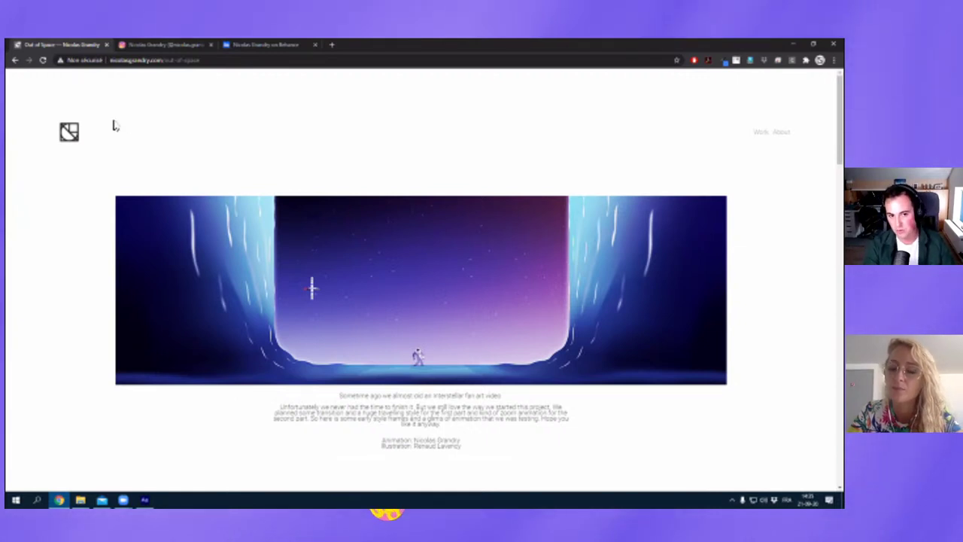
Scroll down the Out of Space page to the playing pickup-truck animation.
scroll(117, 128, "down", 3)
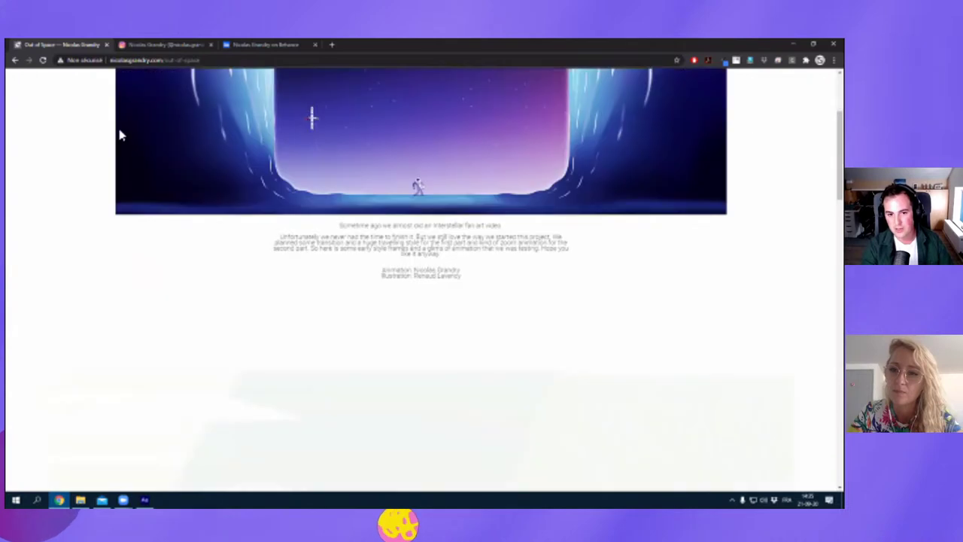
scroll(81, 203, "down", 5)
scroll(322, 258, "up", 2)
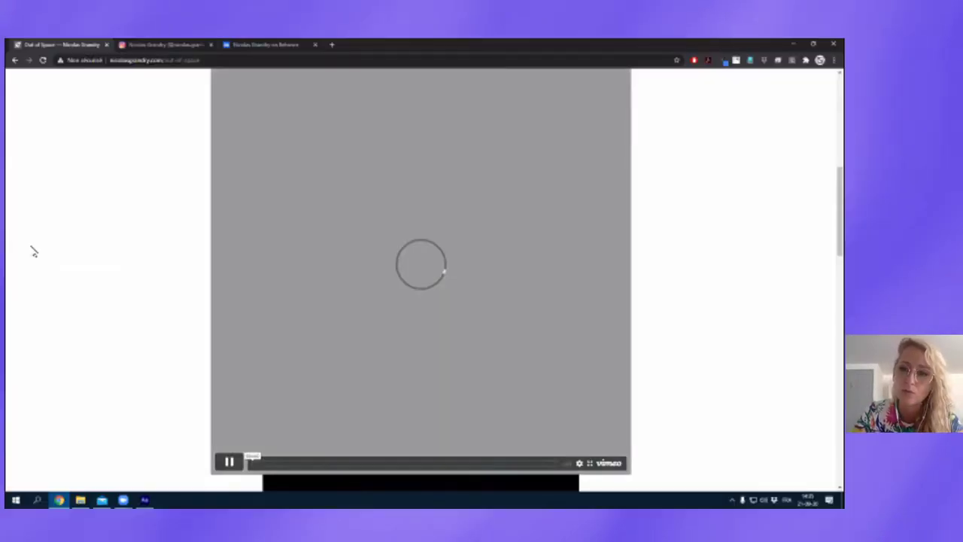
scroll(61, 263, "up", 1)
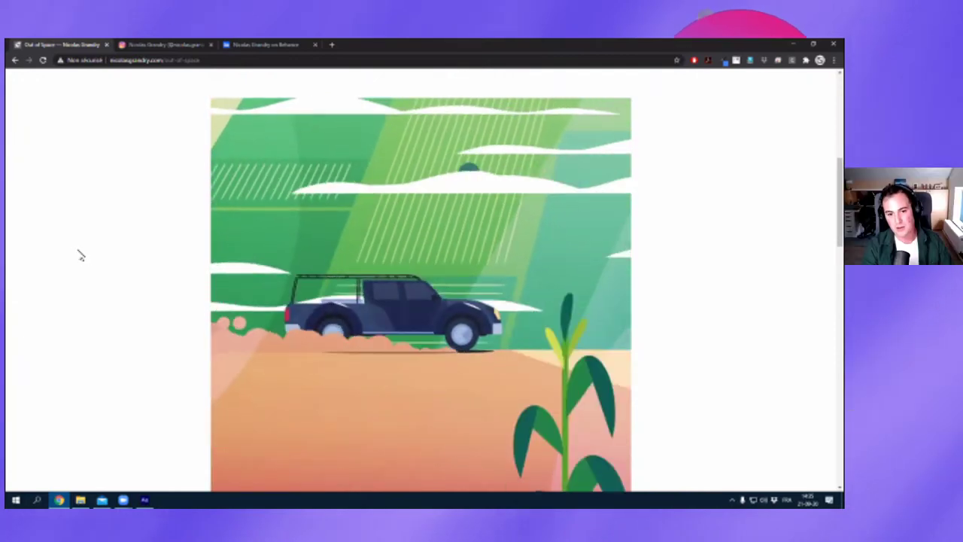
Scroll through the remaining car animation studies on the Out of Space page.
scroll(84, 257, "down", 3)
scroll(81, 256, "down", 2)
scroll(77, 253, "down", 2)
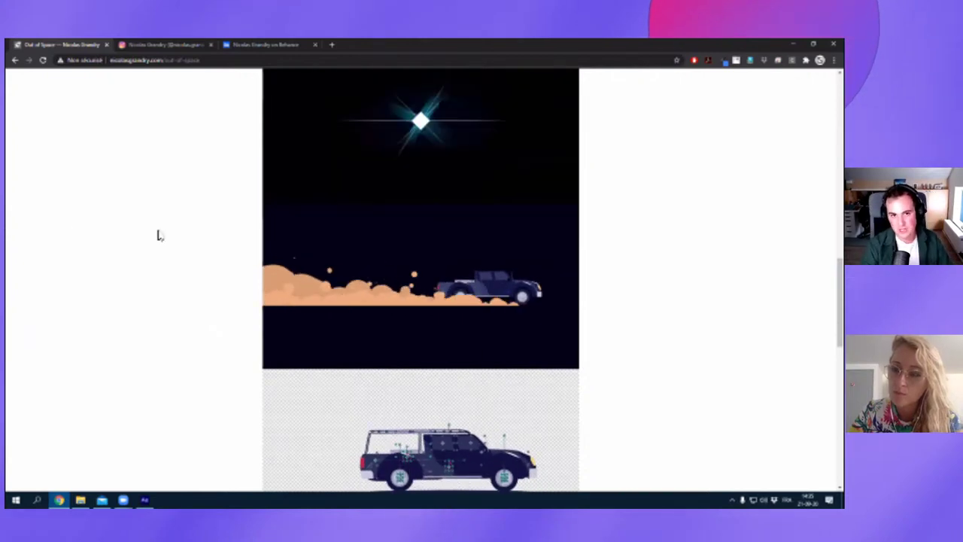
scroll(158, 235, "down", 1)
scroll(158, 236, "down", 2)
scroll(157, 240, "up", 1)
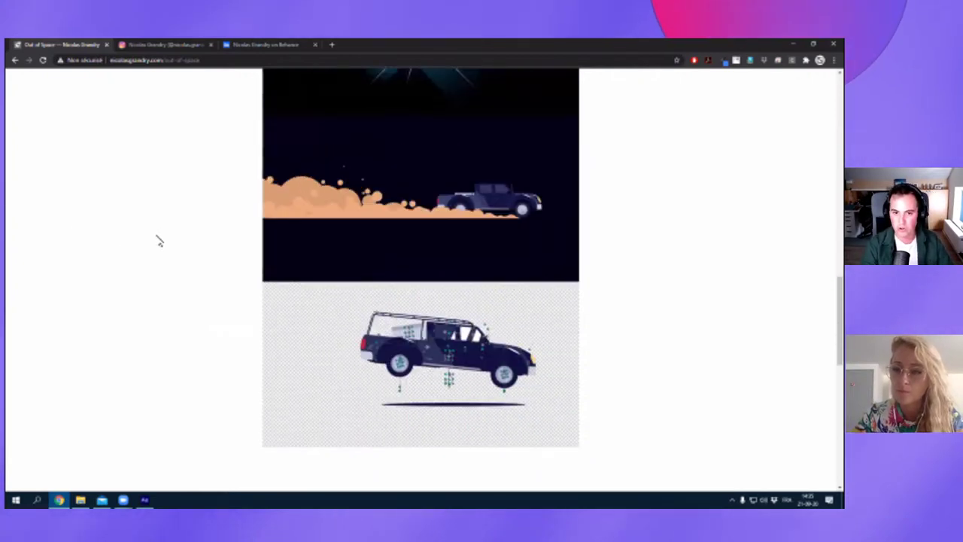
scroll(152, 247, "up", 1)
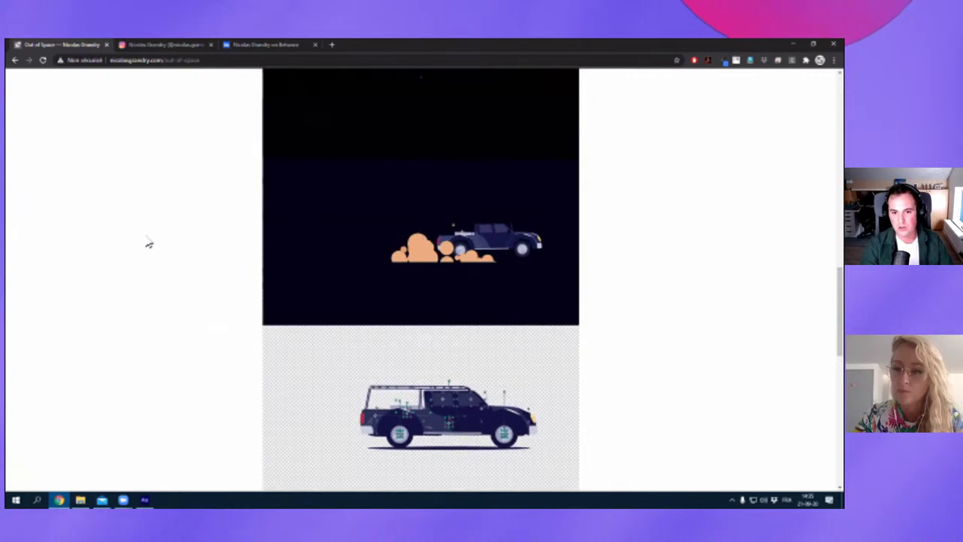
scroll(146, 245, "down", 1)
scroll(117, 261, "up", 1)
scroll(117, 260, "down", 1)
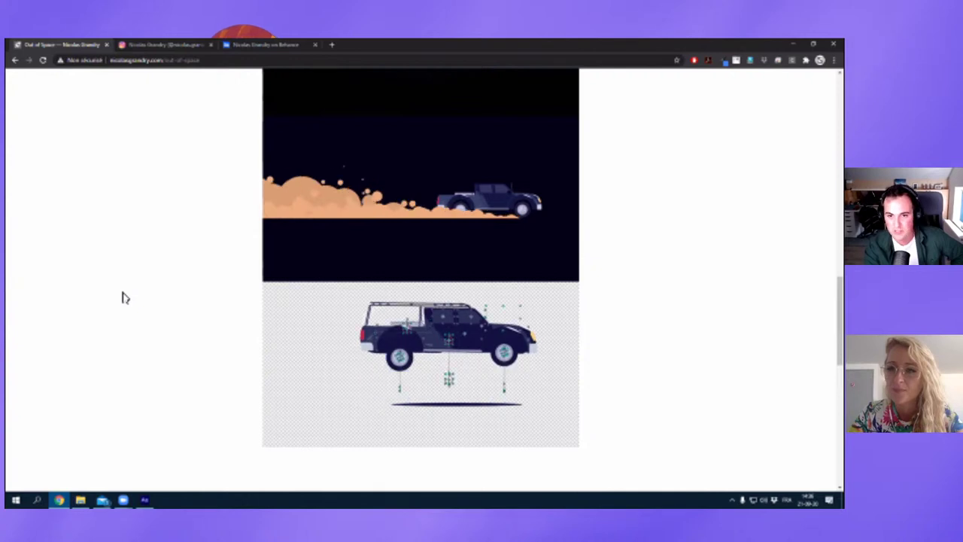
Scroll back to the top and return to the portfolio home page via the logo.
scroll(213, 286, "up", 1)
scroll(200, 295, "up", 2)
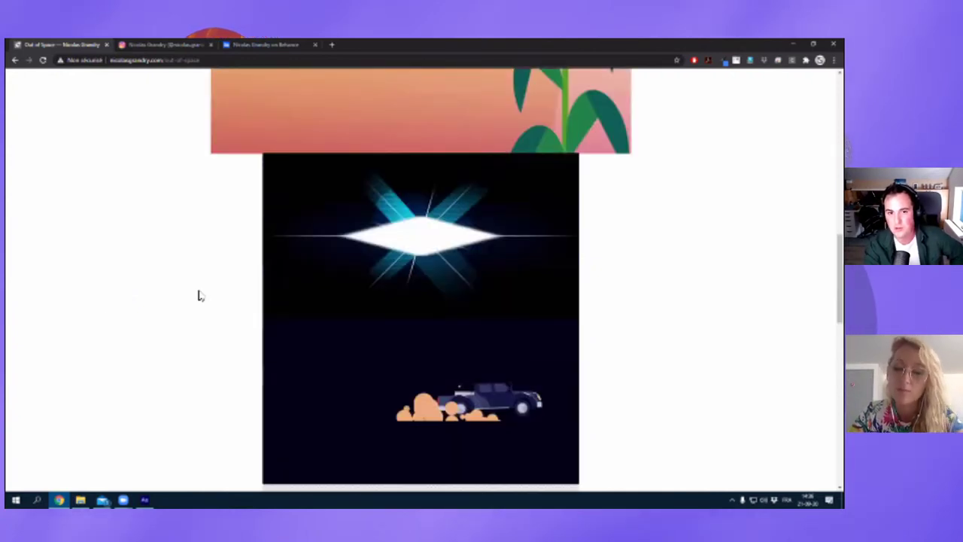
scroll(129, 291, "up", 3)
scroll(125, 279, "up", 3)
scroll(150, 209, "up", 2)
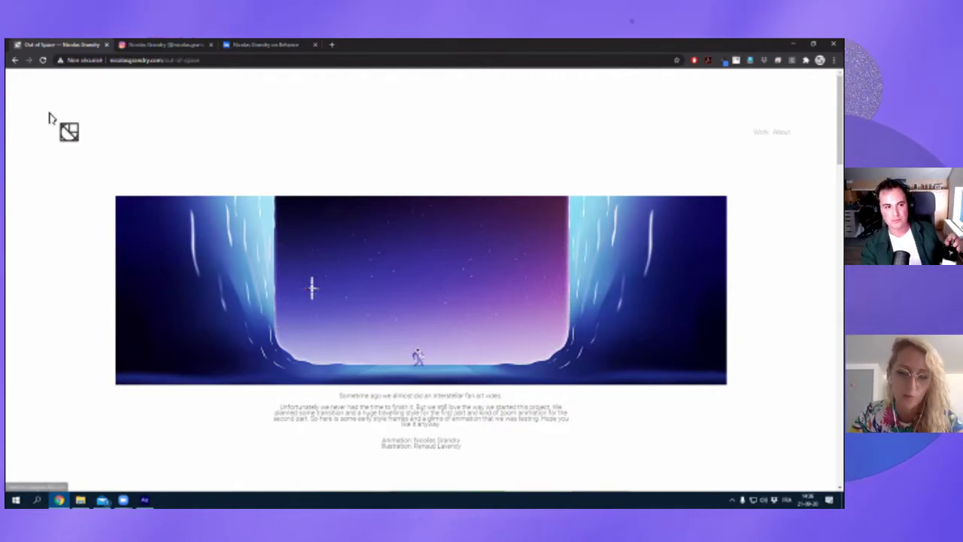
left_click(68, 133)
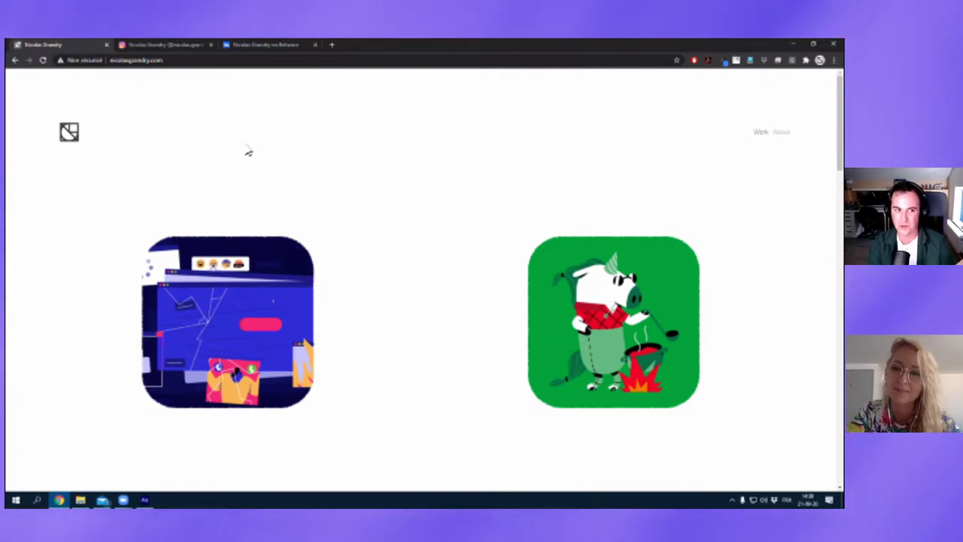
Reload the portfolio home page, then switch over to After Effects with Alt+Tab.
left_click(70, 132)
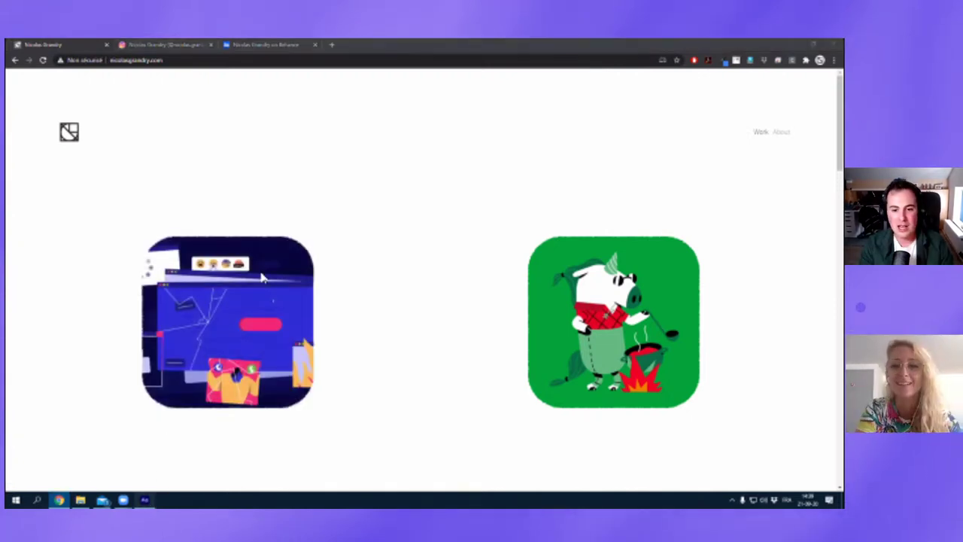
key("alt+Tab")
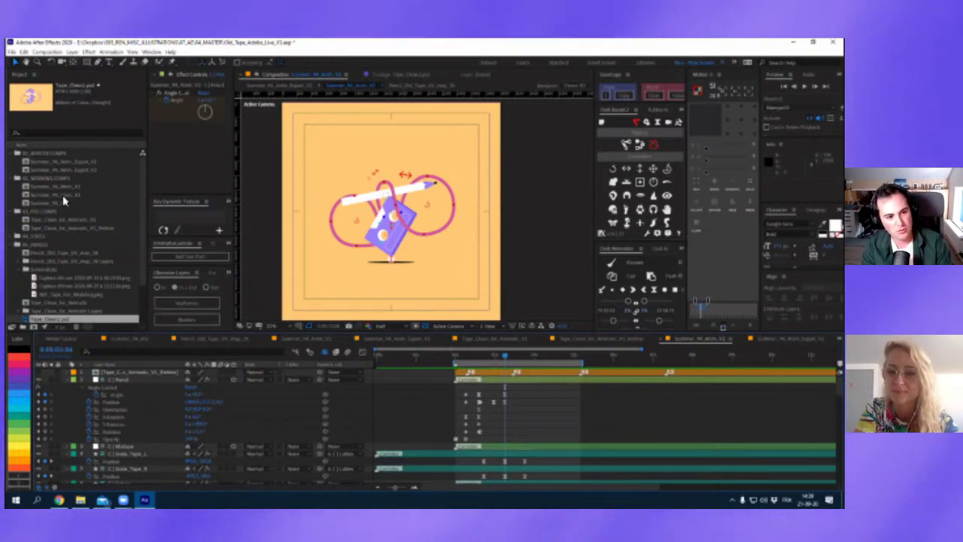
Open Tape_Clean_for_Animatic_V1_Retime at its start, then open the Summer_94_Anim_V1 composition.
double_click(75, 228)
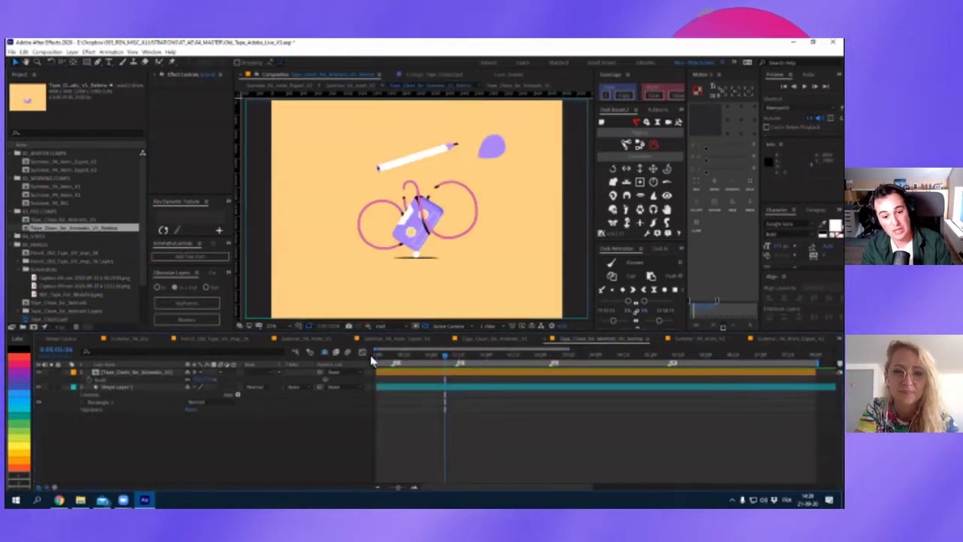
left_click(374, 356)
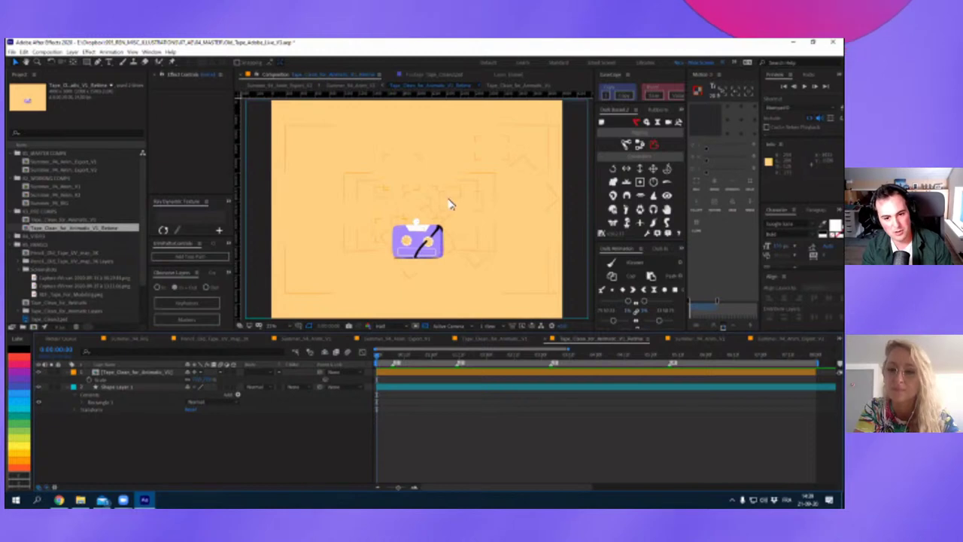
double_click(63, 186)
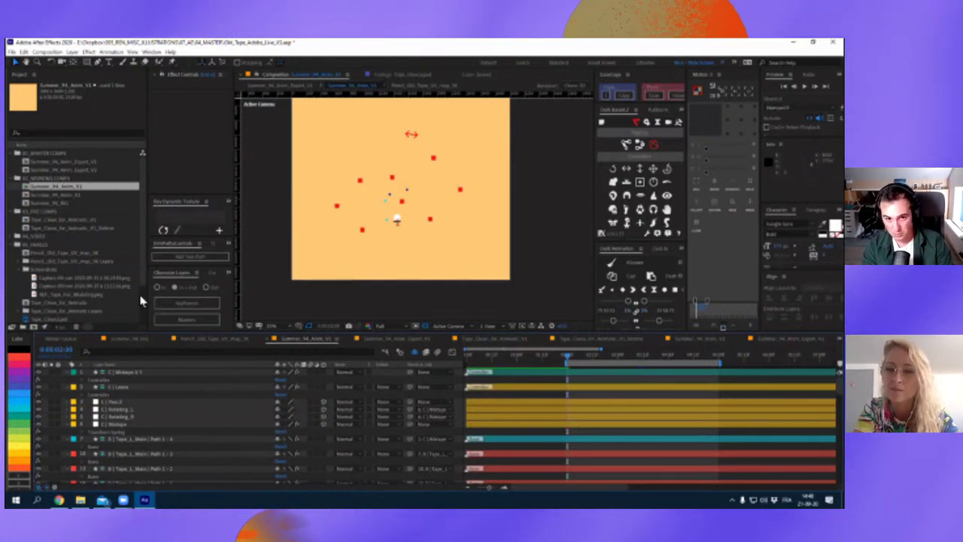
Pan the composition view and set the playhead to a slightly earlier nearby frame.
left_click_drag(410, 197, 420, 232)
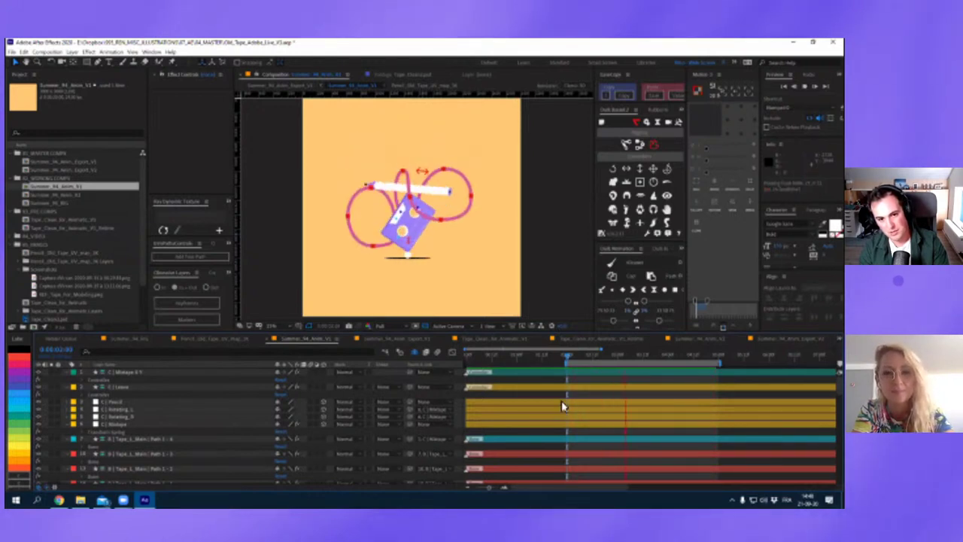
left_click(569, 359)
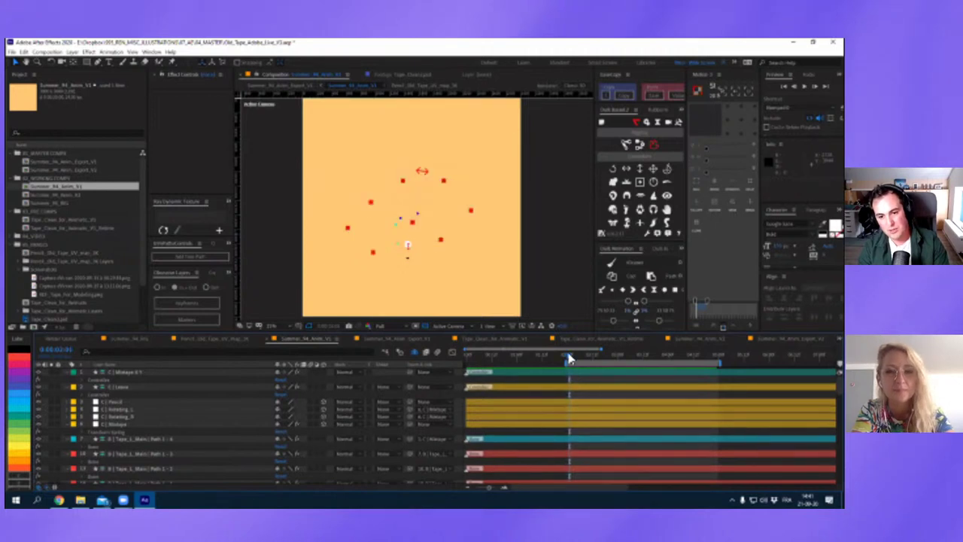
left_click_drag(569, 359, 567, 359)
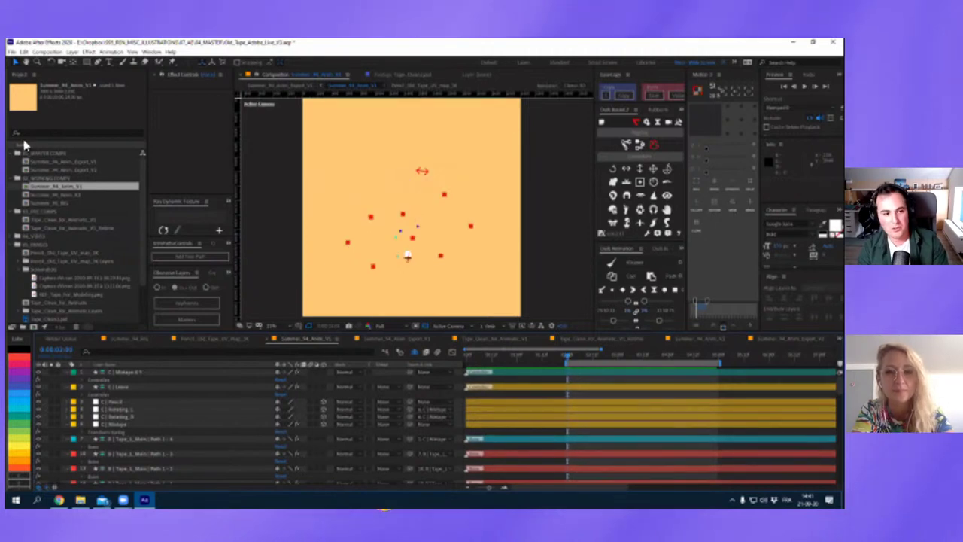
double_click(77, 229)
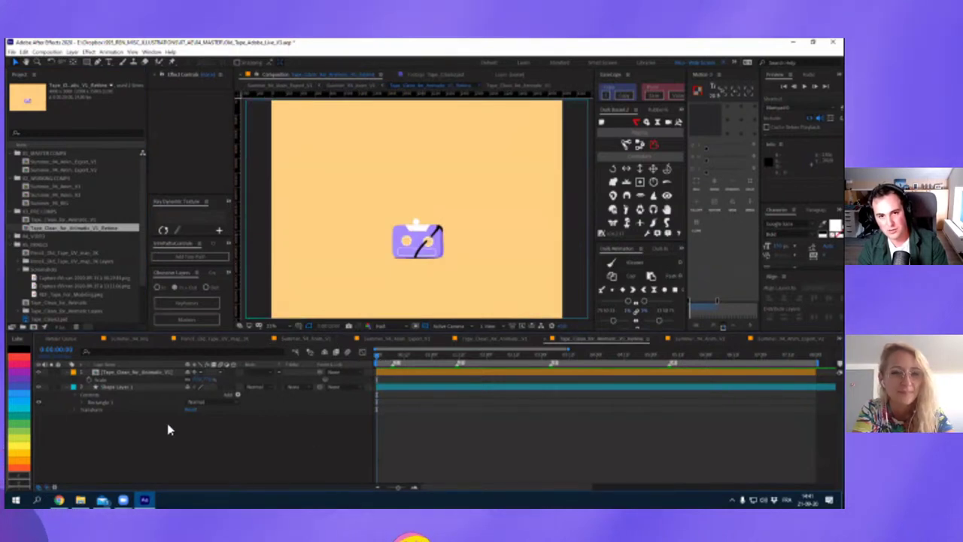
key("space")
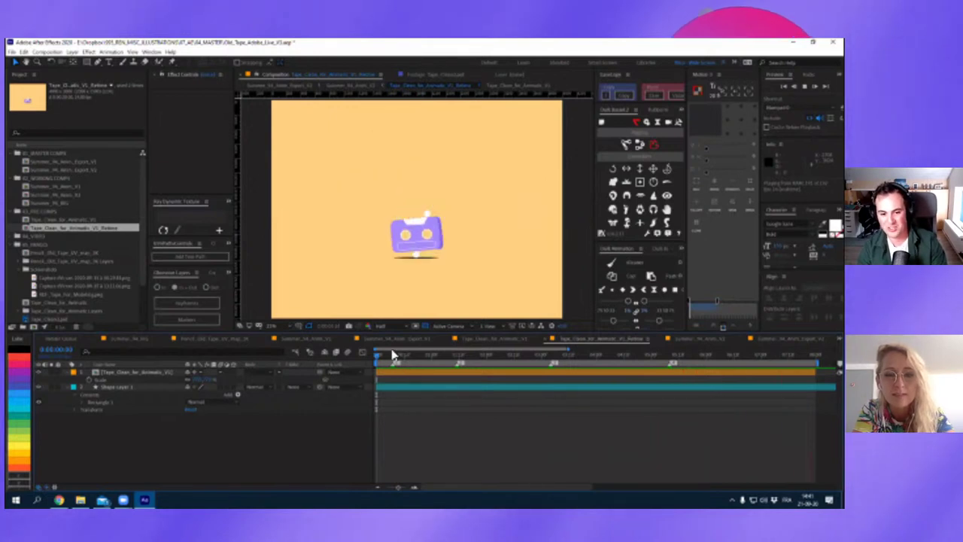
left_click(335, 255)
scroll(335, 255, "down", 1)
left_click(273, 326)
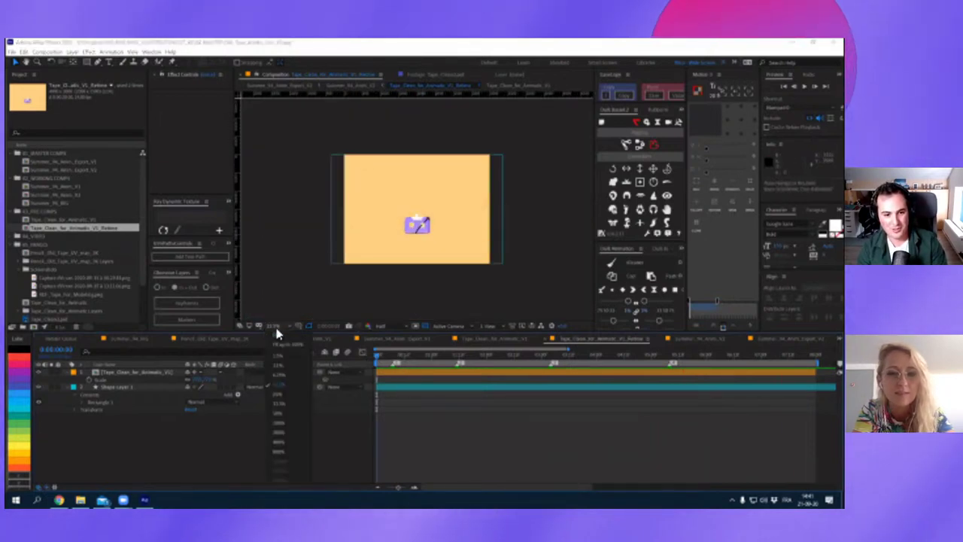
left_click(288, 343)
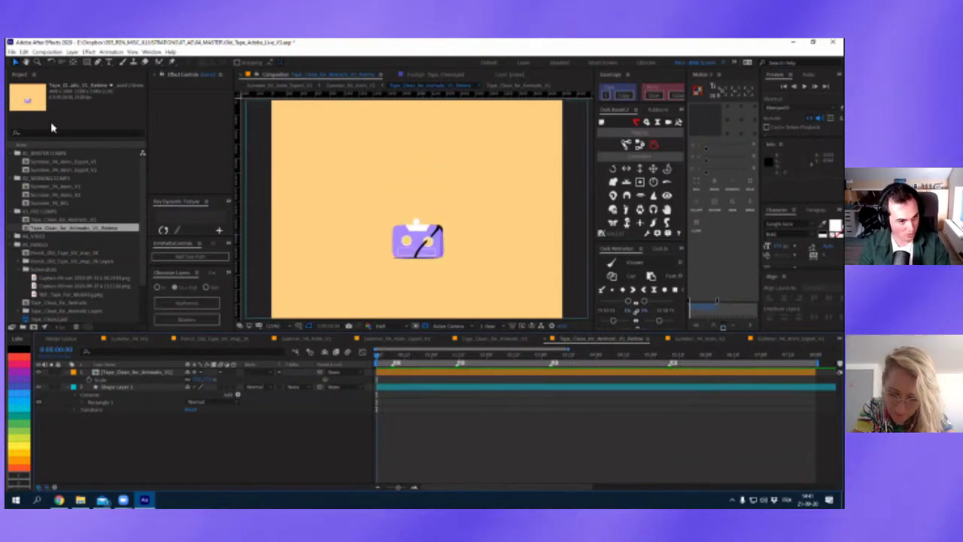
left_click(79, 196)
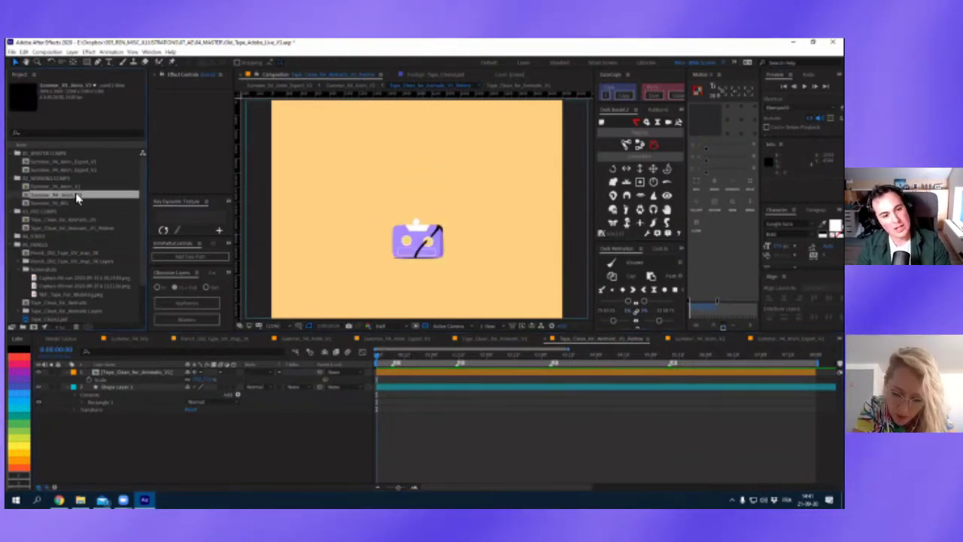
Open Summer_94_Anim_V1 from the Project panel and scrub the playhead along the ruler and back.
double_click(78, 195)
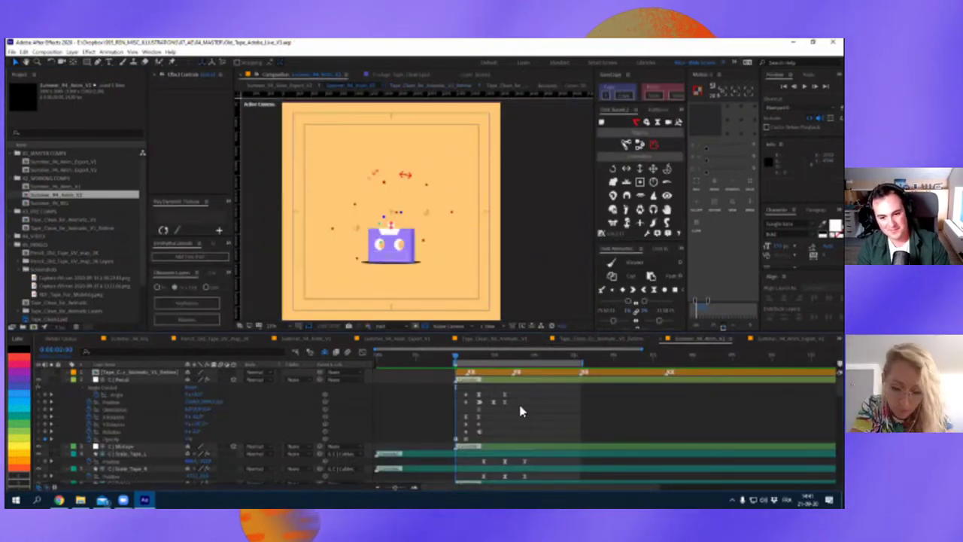
left_click_drag(463, 360, 460, 363)
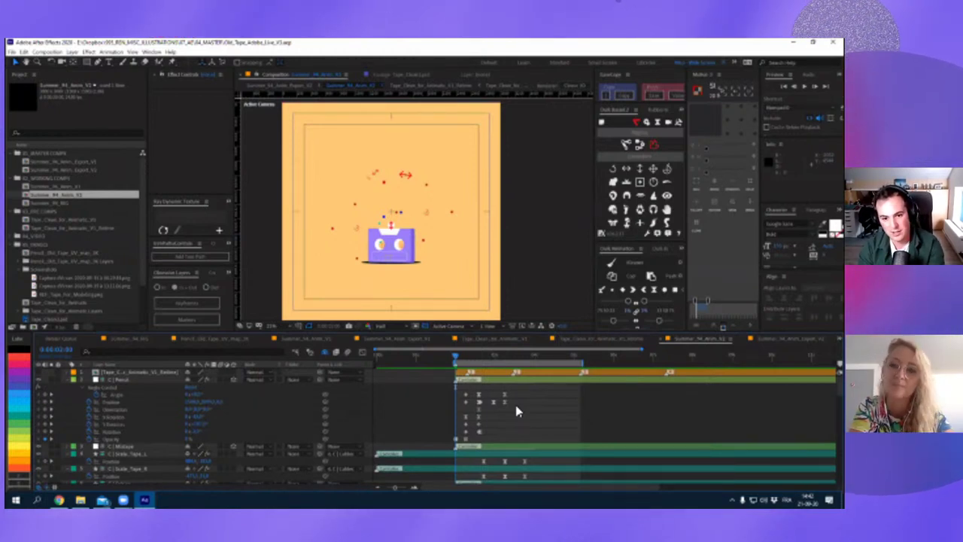
Scroll through the timeline layers and play a short preview of the cassette animation.
scroll(142, 376, "down", 5)
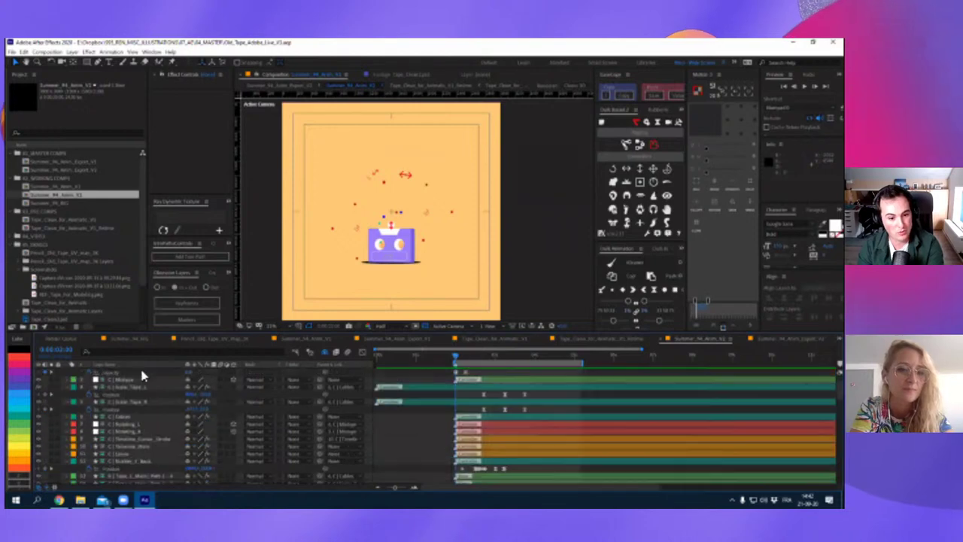
scroll(105, 406, "down", 5)
scroll(106, 406, "down", 5)
scroll(91, 410, "up", 2)
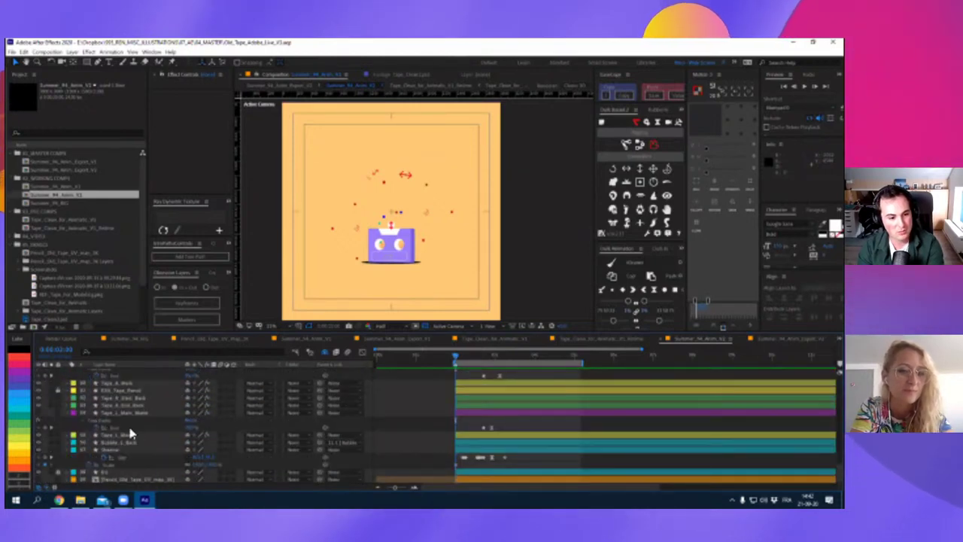
scroll(61, 412, "up", 2)
scroll(61, 412, "up", 5)
scroll(62, 412, "up", 3)
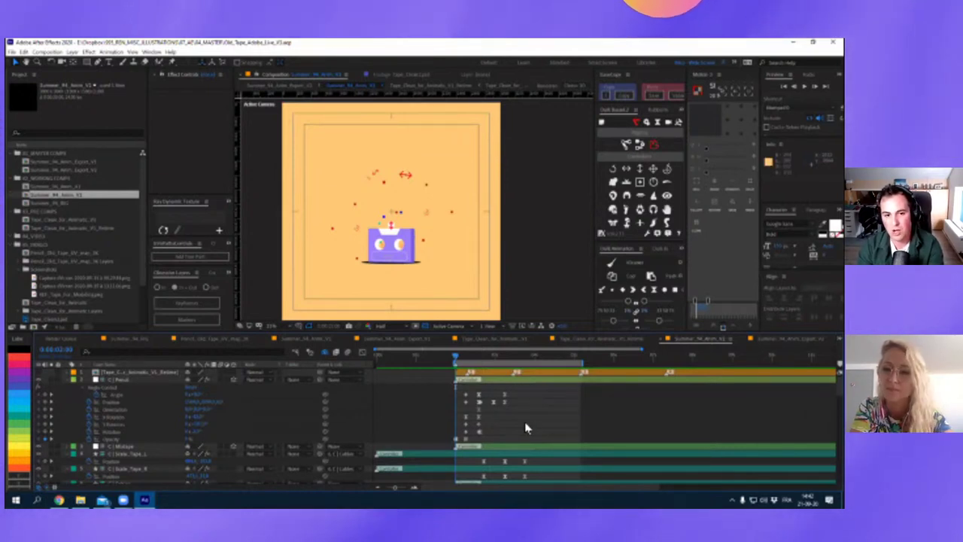
key("space")
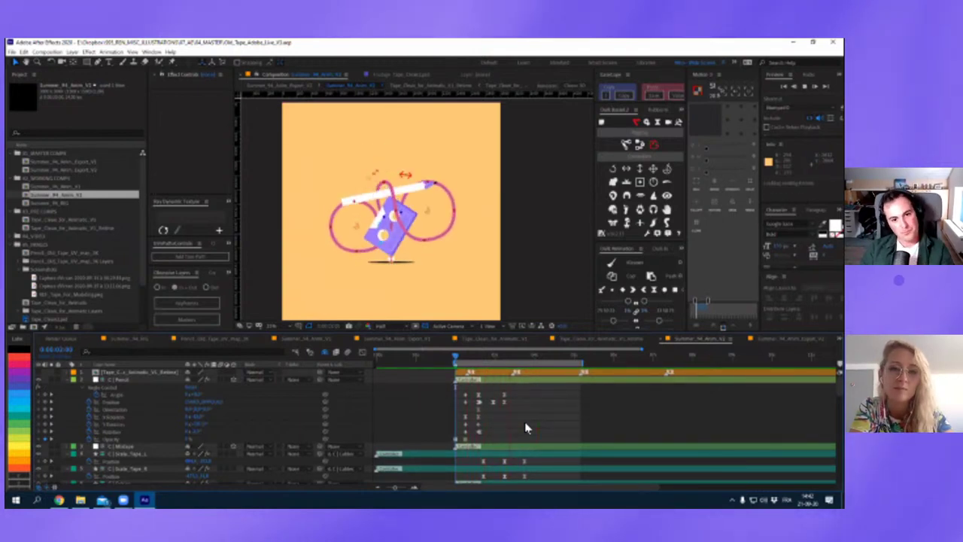
key("space")
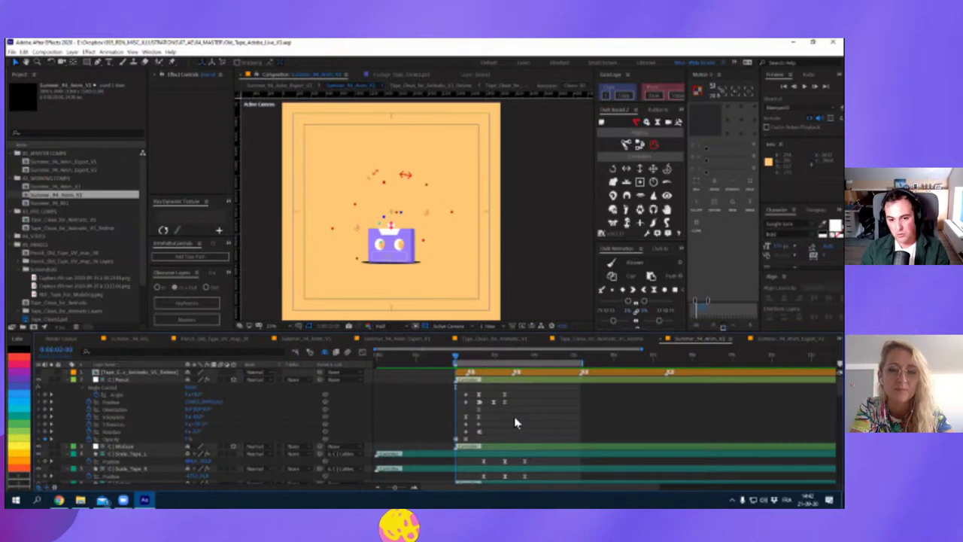
Show the pencil's Angle Control effect settings, then play and scrub to later frames.
left_click(499, 399)
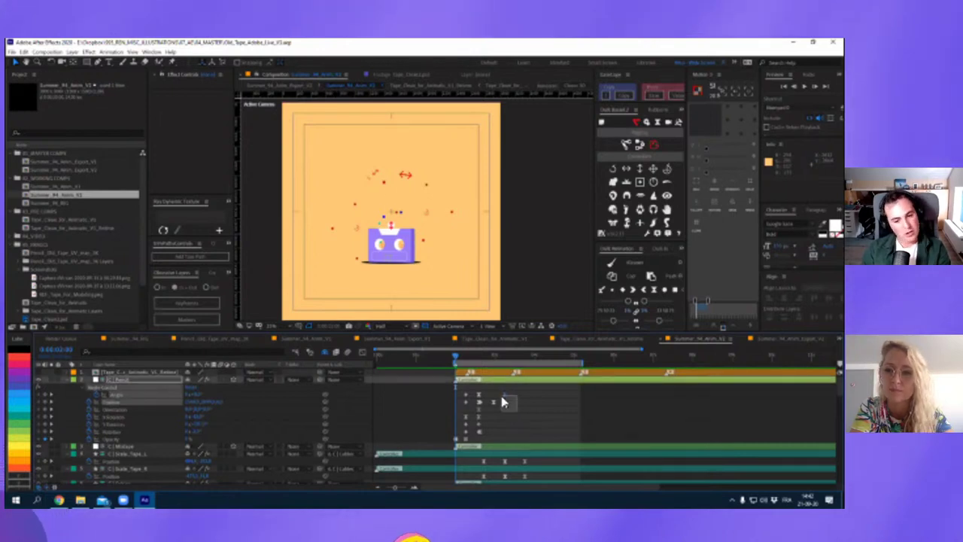
left_click(570, 435)
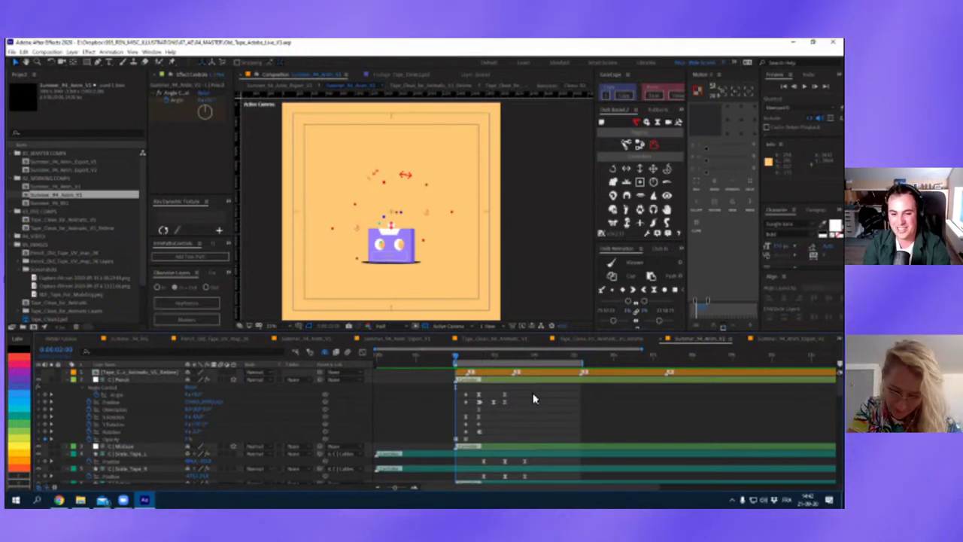
key("space")
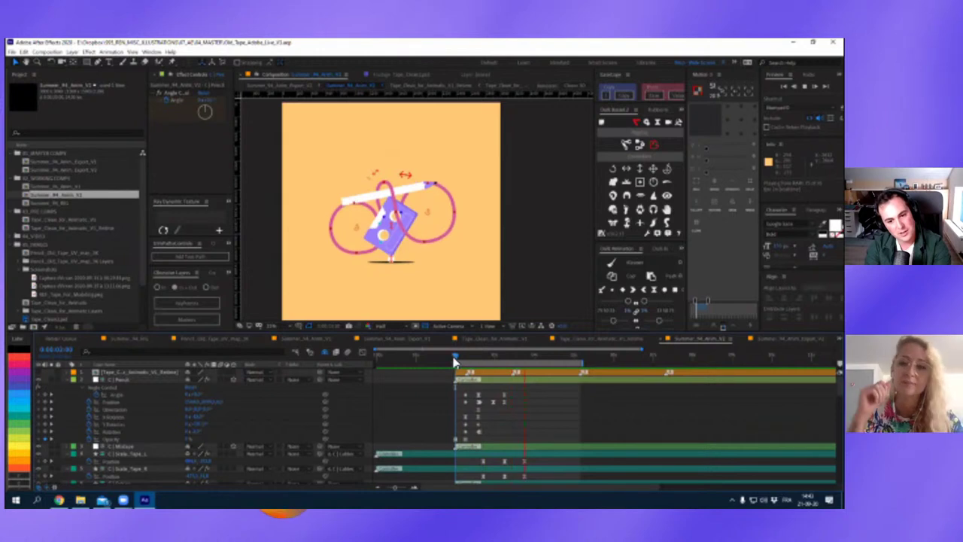
left_click_drag(454, 362, 475, 405)
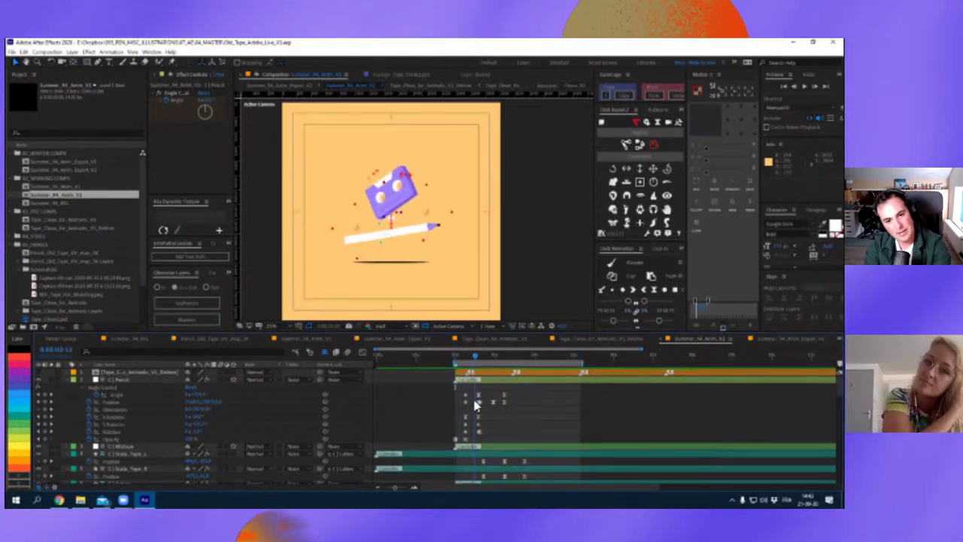
mouse_move(476, 404)
left_mouse_down()
mouse_move(483, 439)
mouse_move(457, 429)
left_mouse_up()
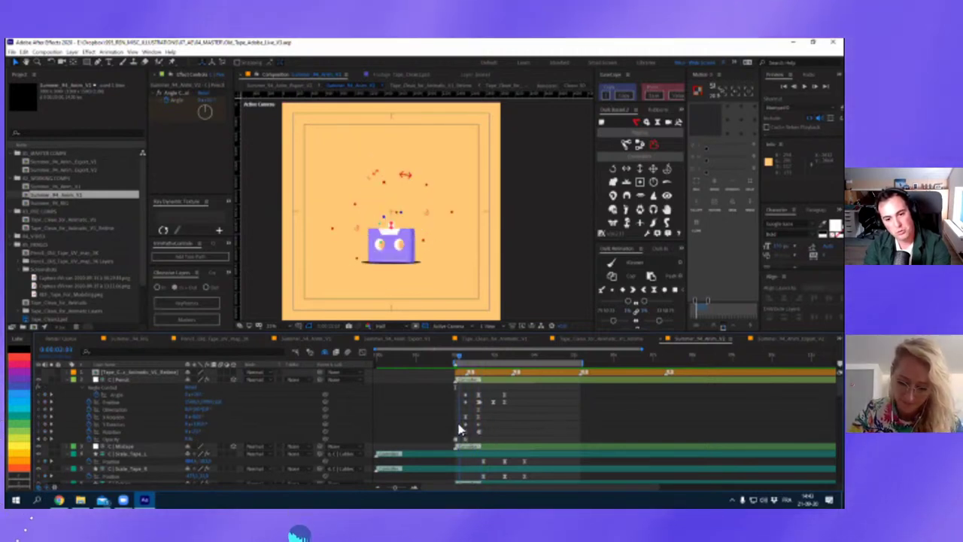
Replay the preview and scrub around the frame with the tilted cassette.
key("space")
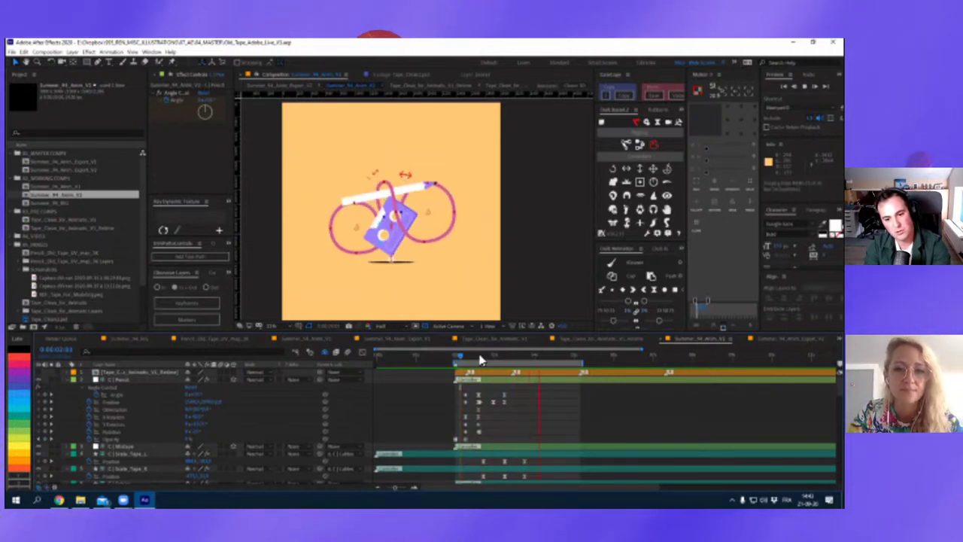
key("space")
key("space")
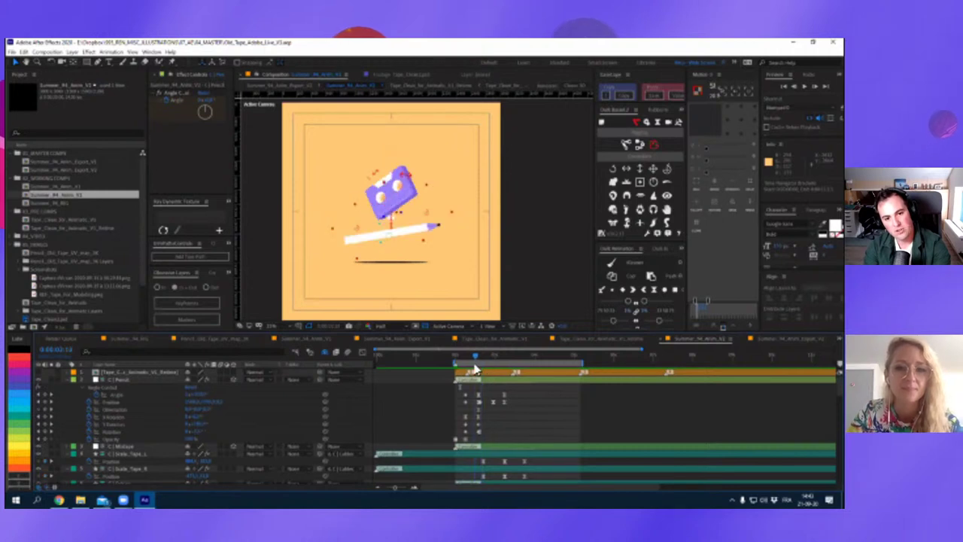
key("space")
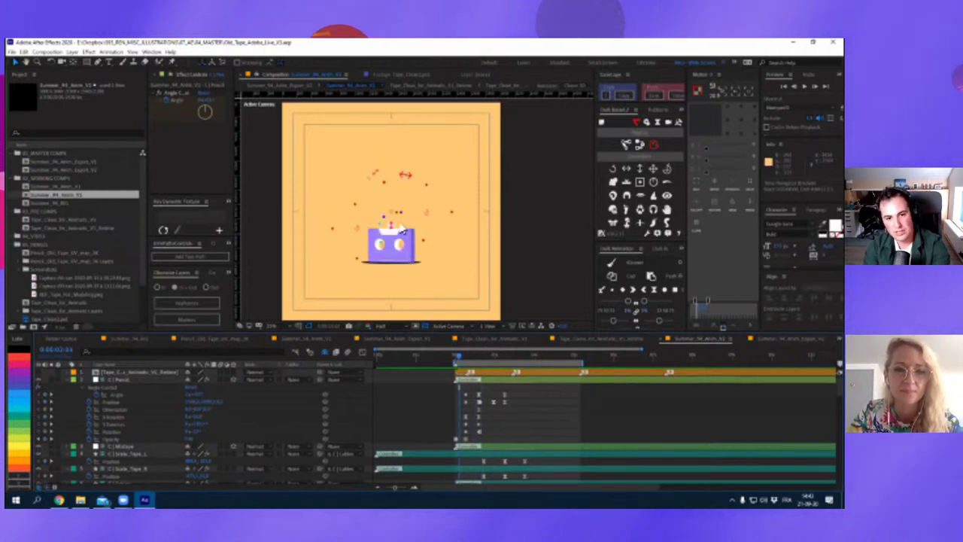
mouse_move(462, 358)
left_mouse_down()
mouse_move(479, 376)
mouse_move(485, 415)
left_mouse_up()
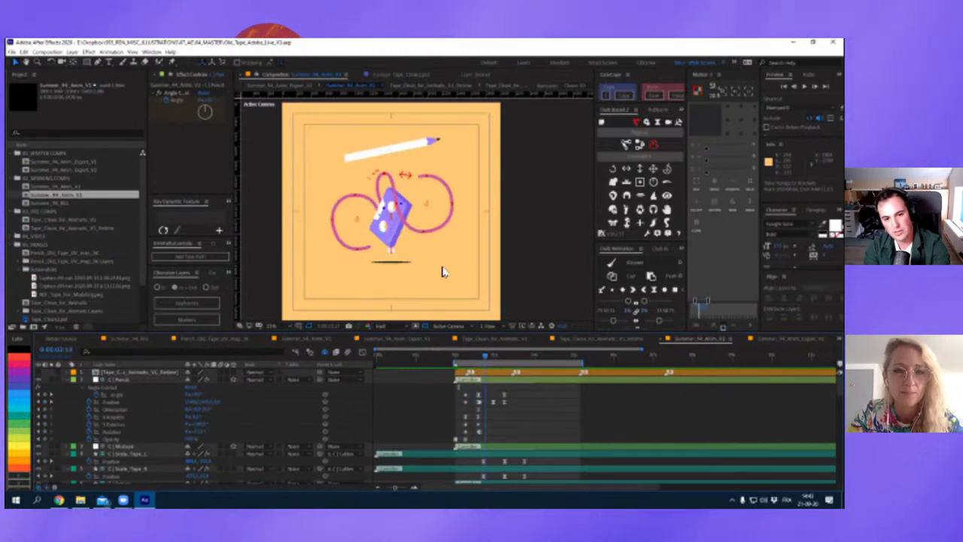
left_click(490, 359)
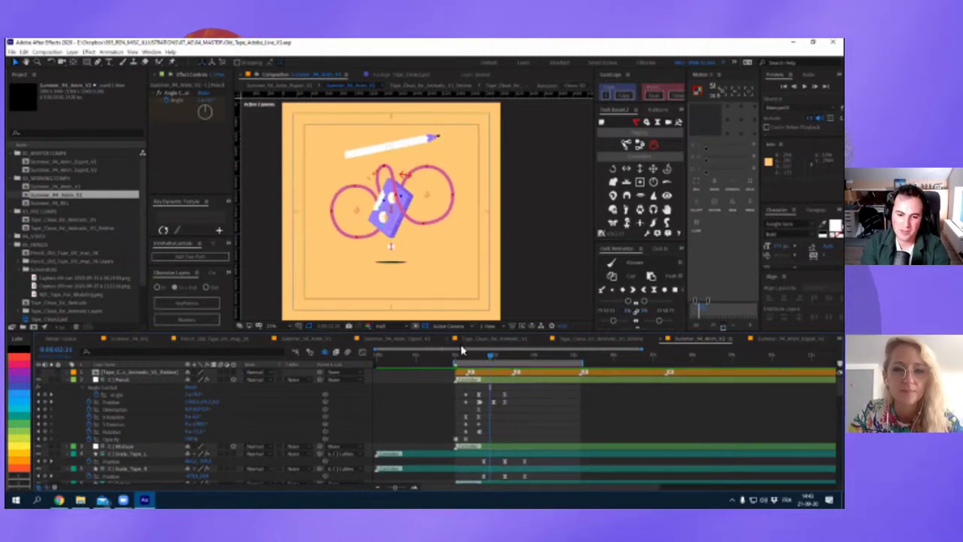
left_click(459, 352)
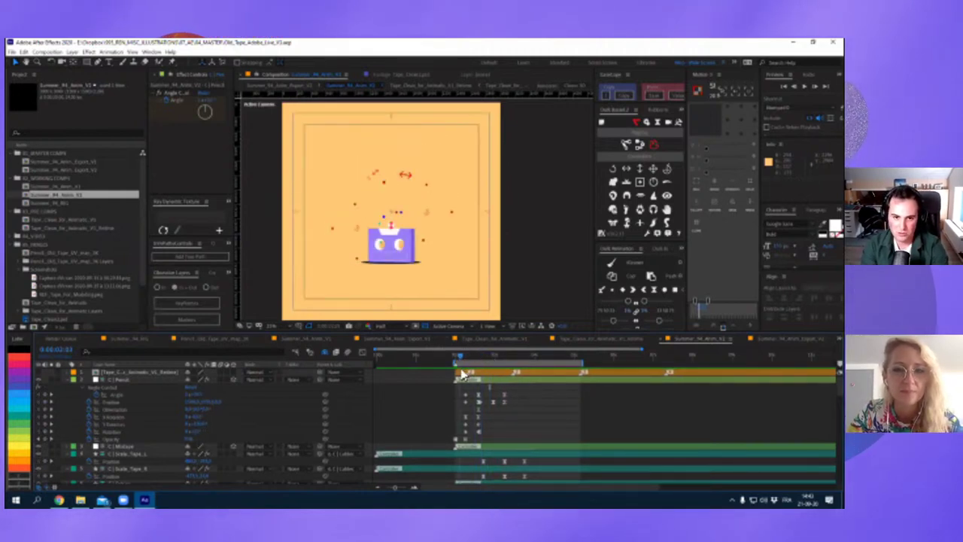
Replay the animation and park on the frame with the pencil above the magenta figure-eight loops.
key("space")
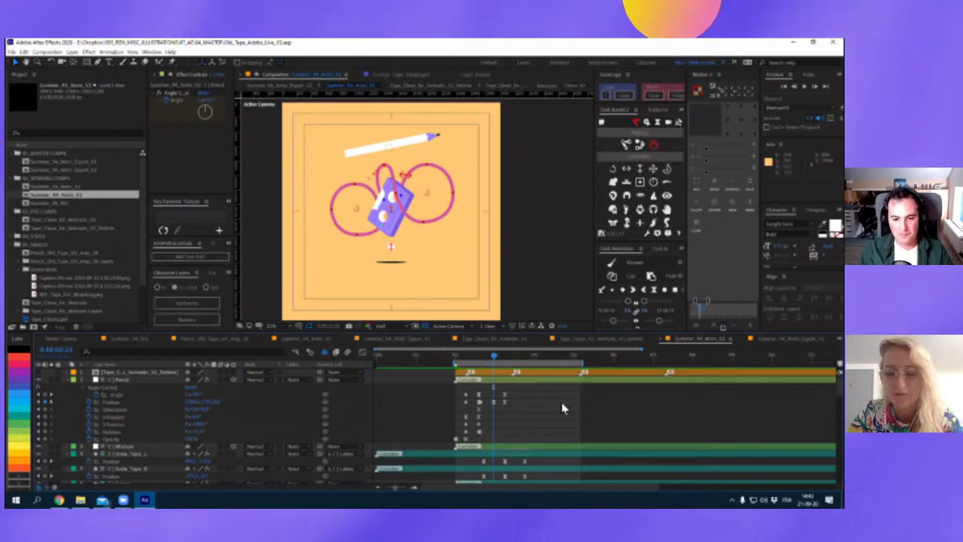
left_click_drag(484, 355, 480, 359)
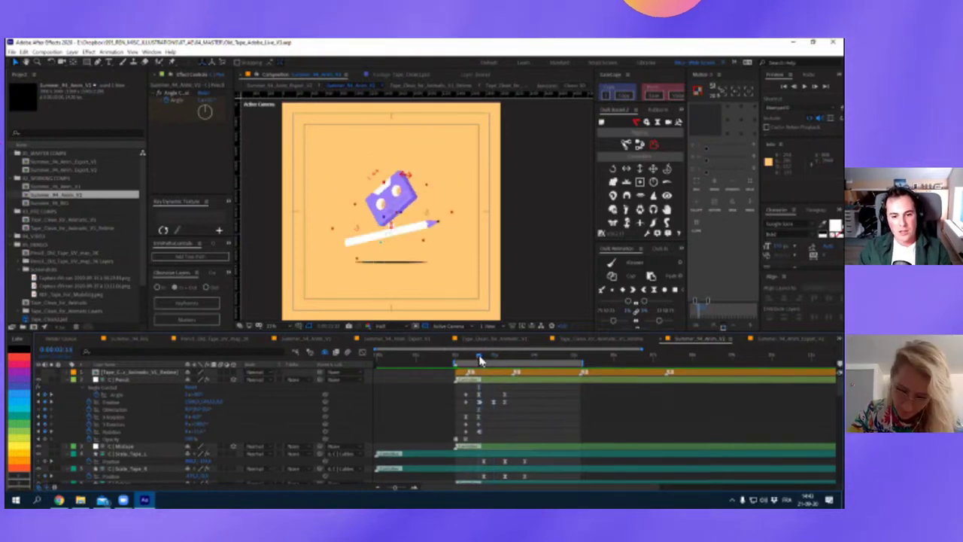
key("space")
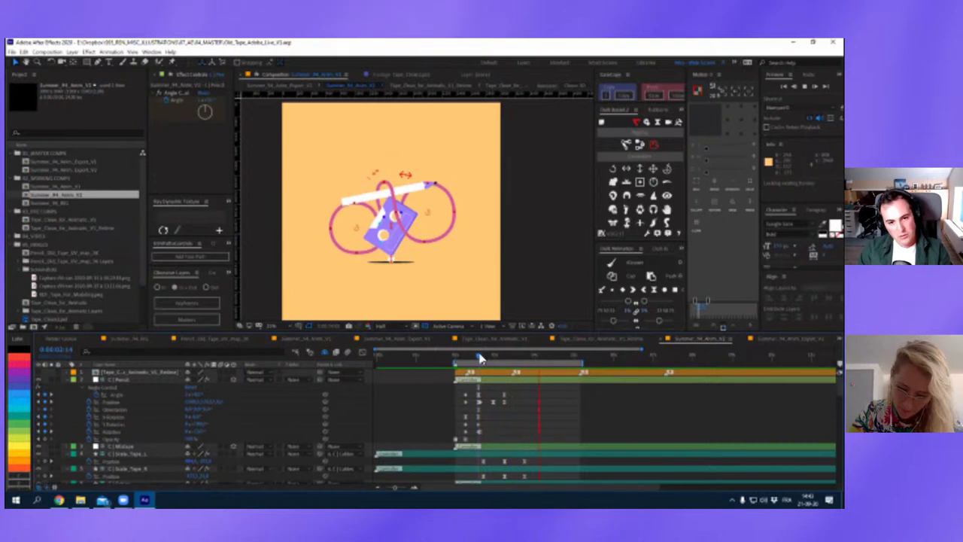
key("space")
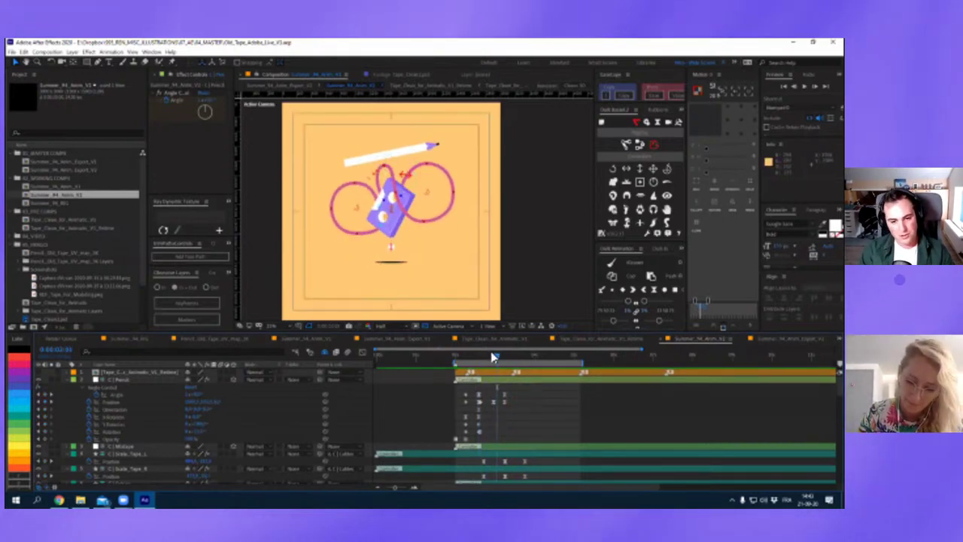
left_click_drag(496, 356, 495, 362)
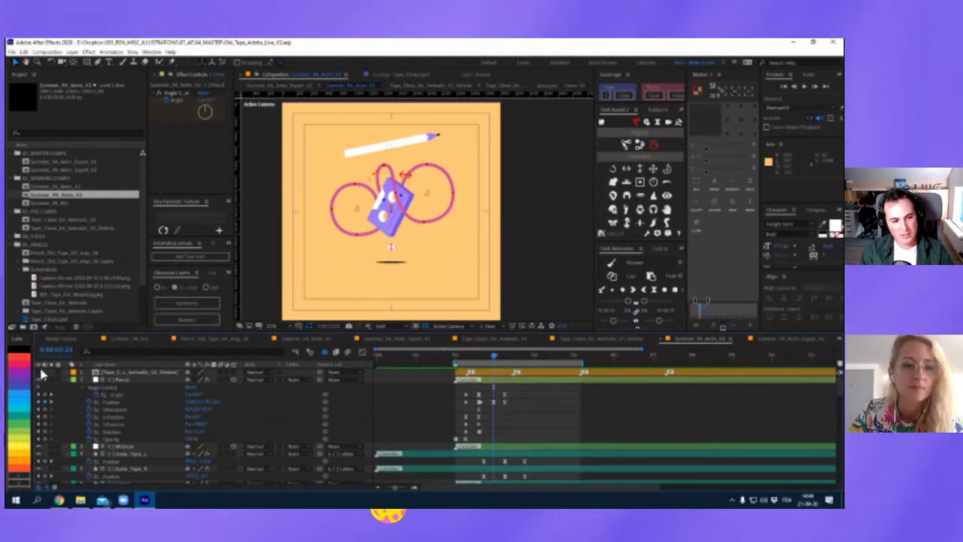
key("space")
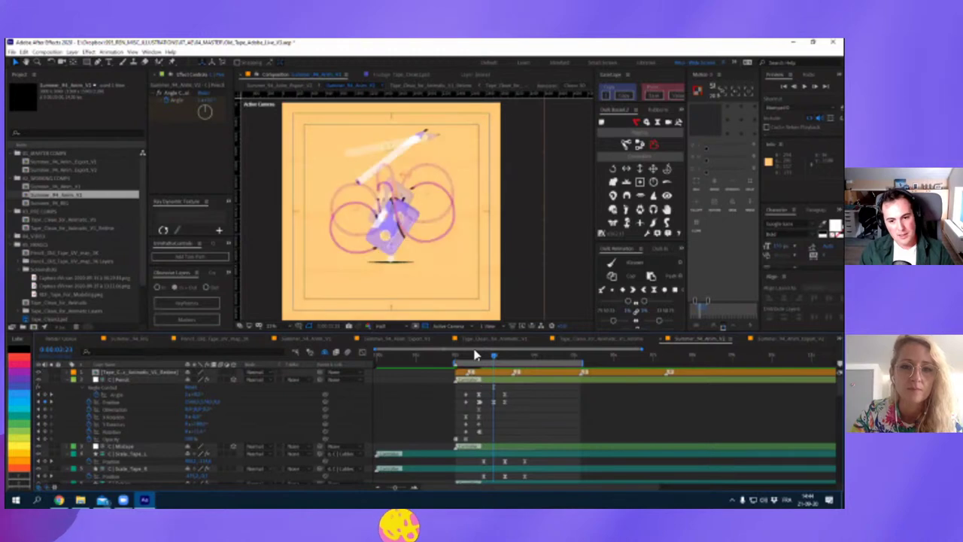
left_click(488, 358)
key("space")
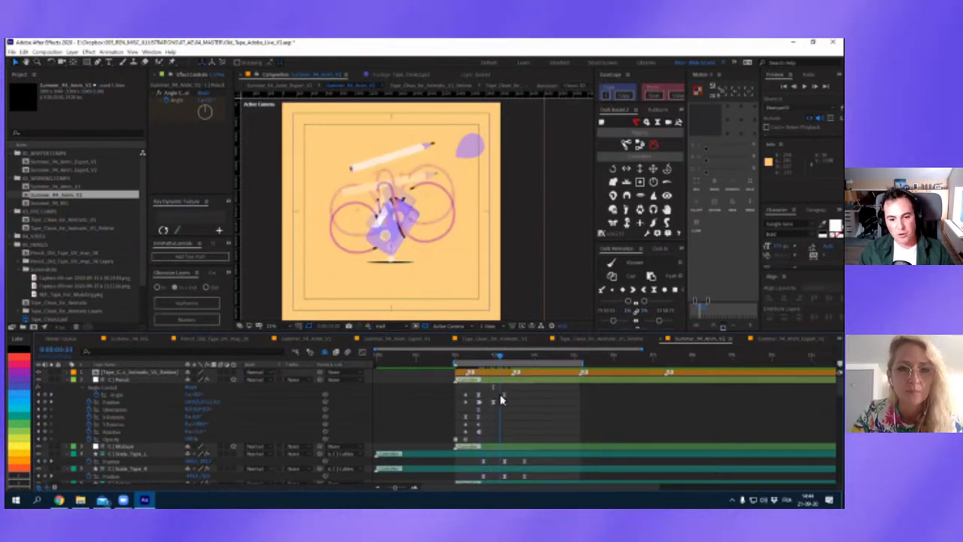
key("space")
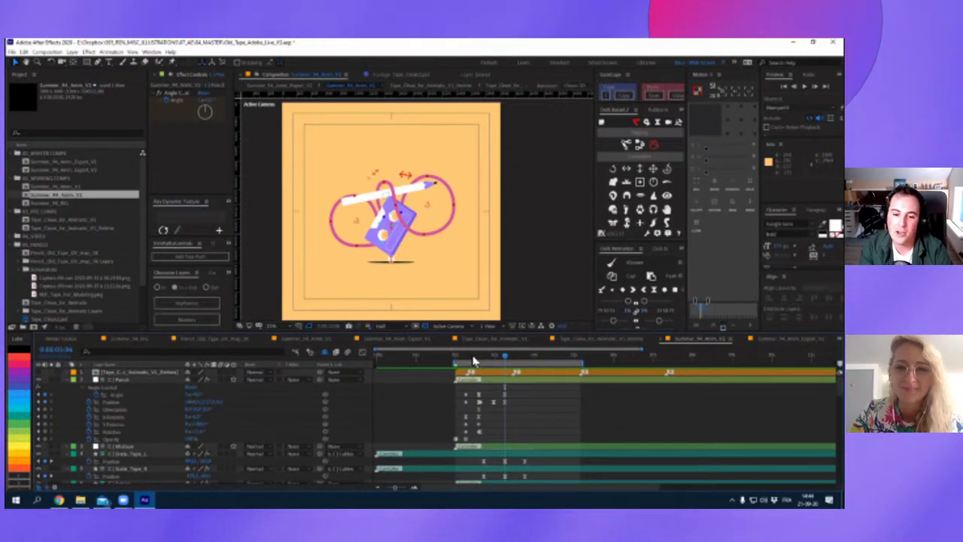
left_click(499, 361)
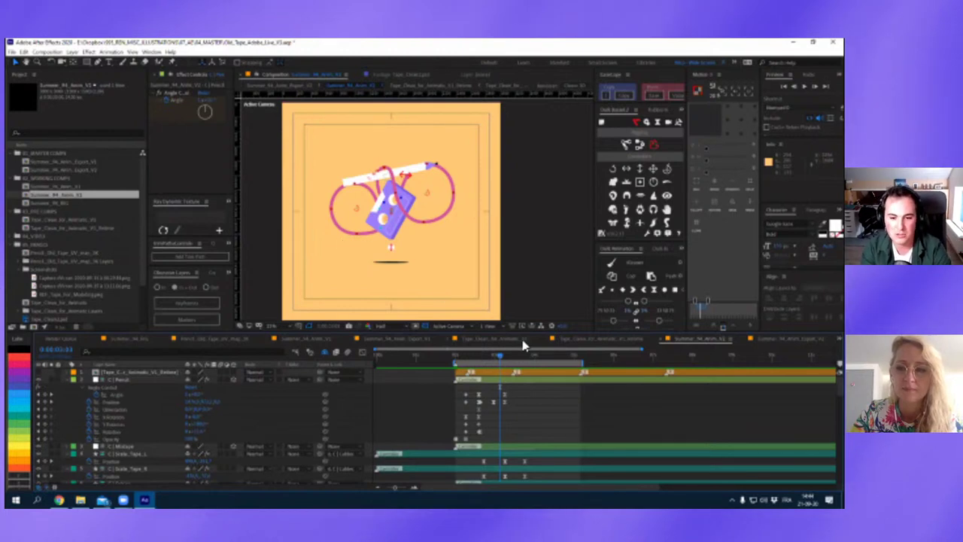
left_click_drag(493, 361, 494, 364)
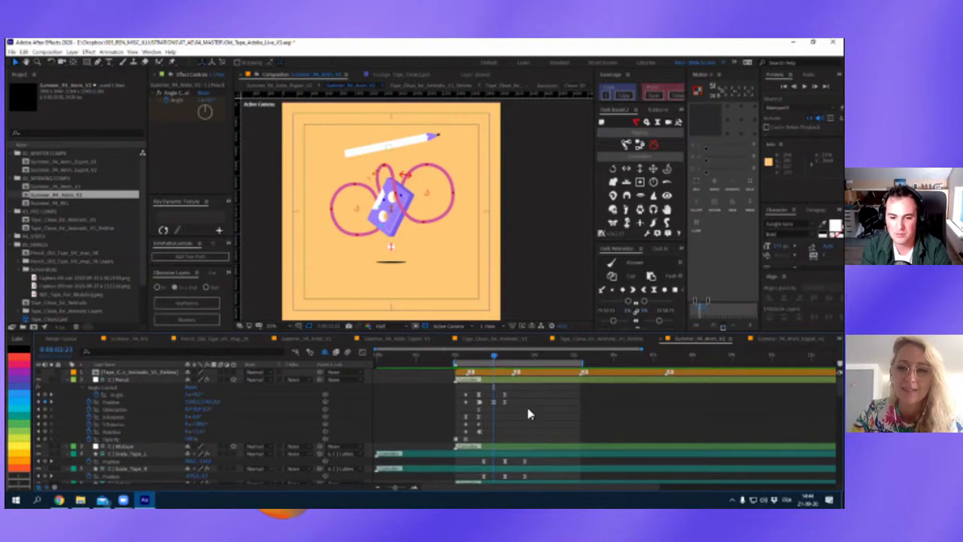
mouse_move(502, 364)
left_mouse_down()
mouse_move(477, 360)
mouse_move(494, 361)
left_mouse_up()
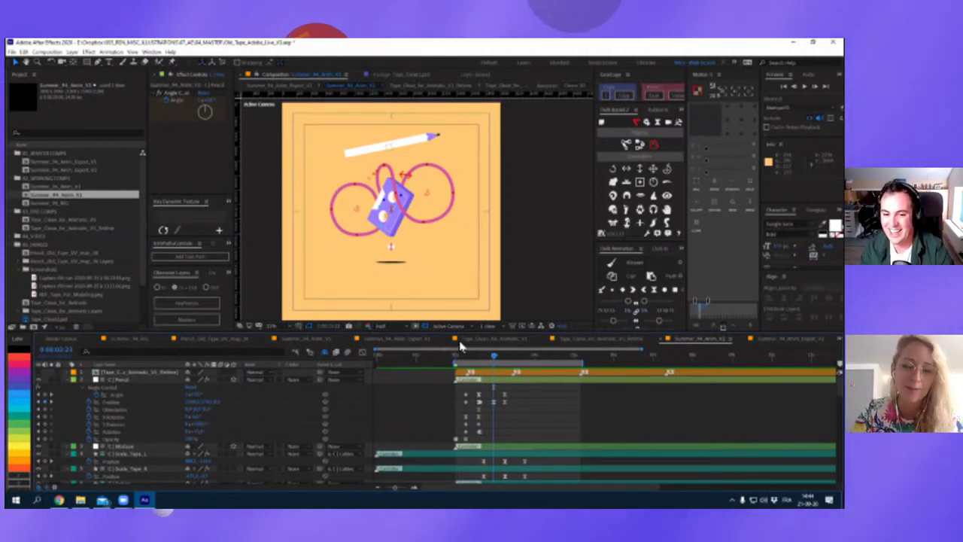
left_click(479, 357)
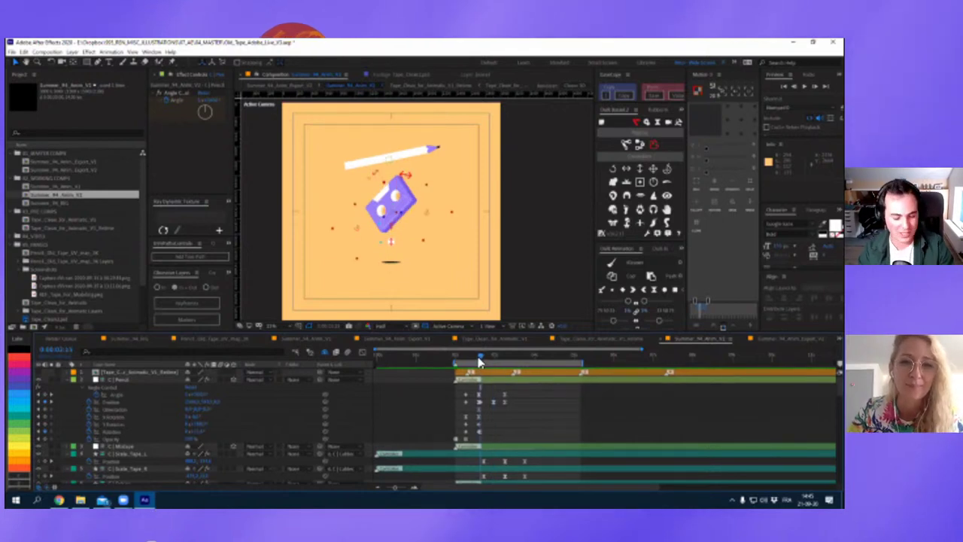
left_click_drag(481, 356, 495, 364)
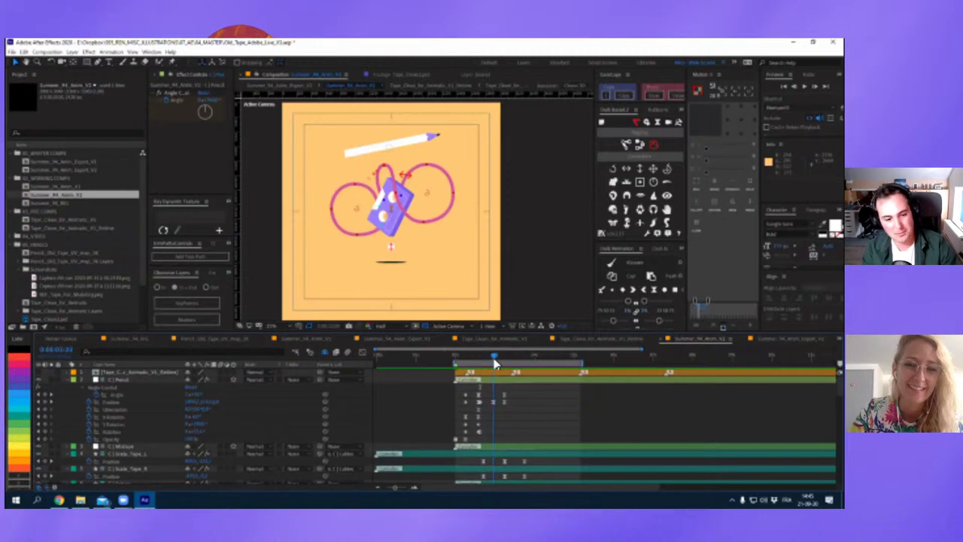
left_click(161, 424)
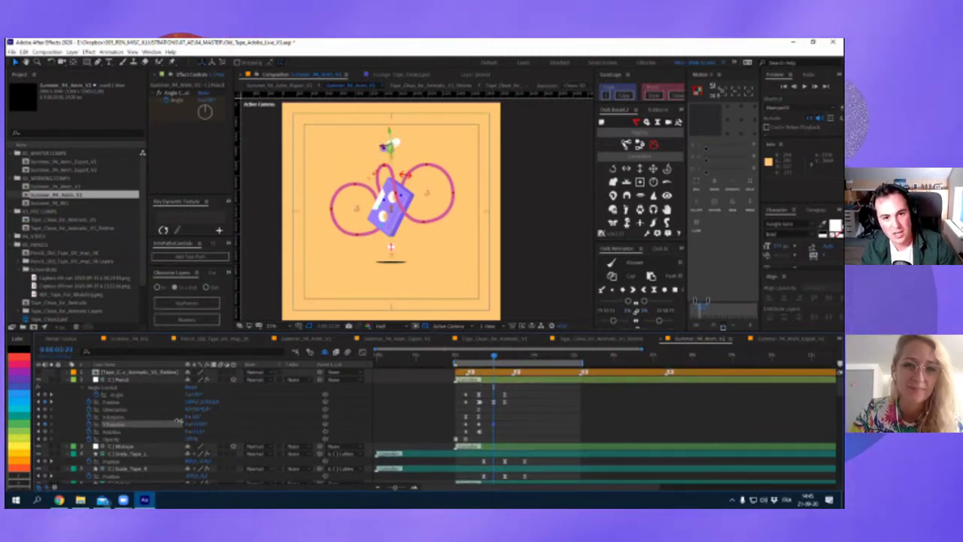
left_click(452, 413)
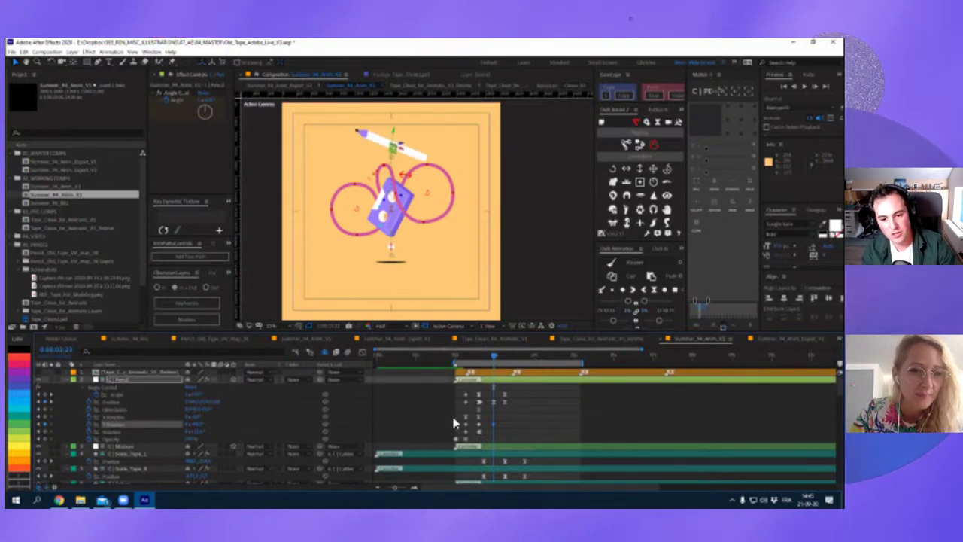
mouse_move(485, 363)
left_mouse_down()
mouse_move(467, 393)
mouse_move(482, 389)
left_mouse_up()
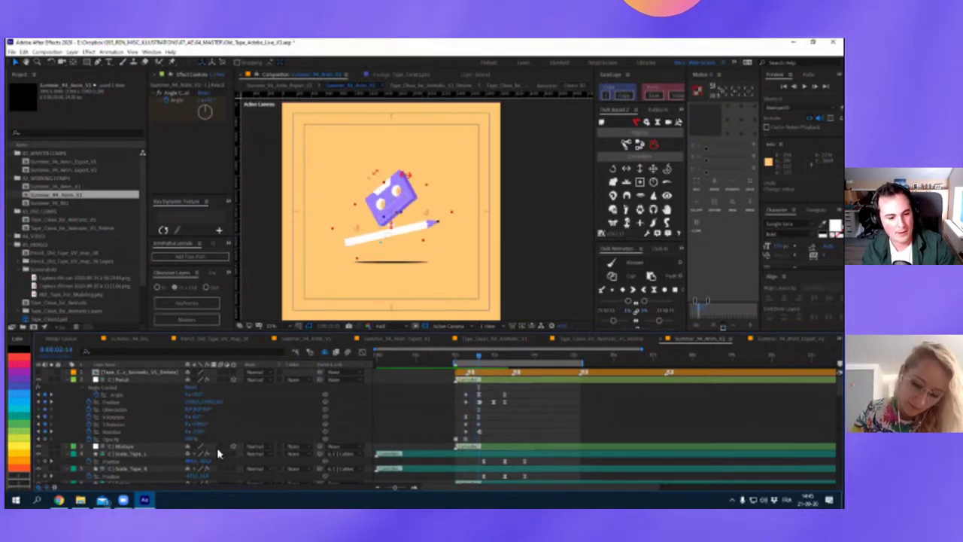
left_click(194, 424)
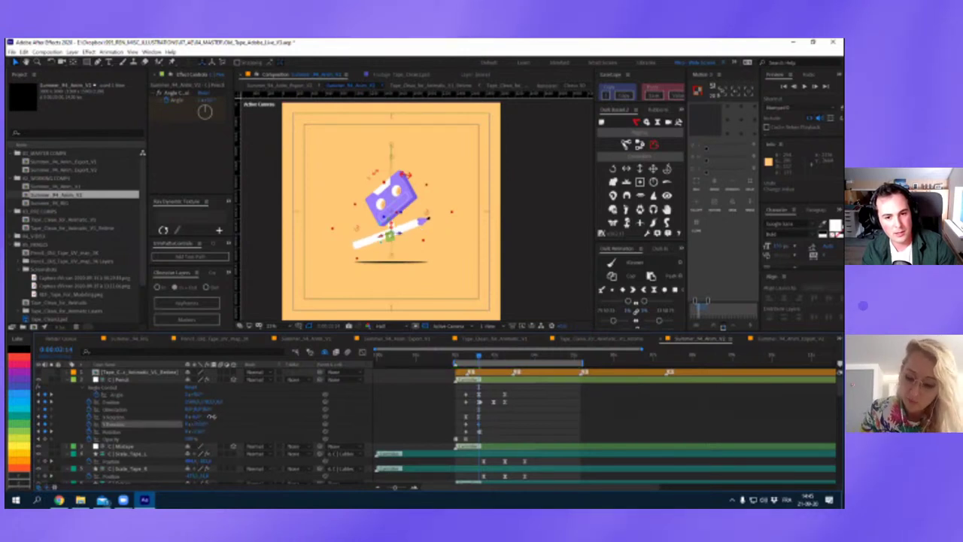
left_click(219, 423)
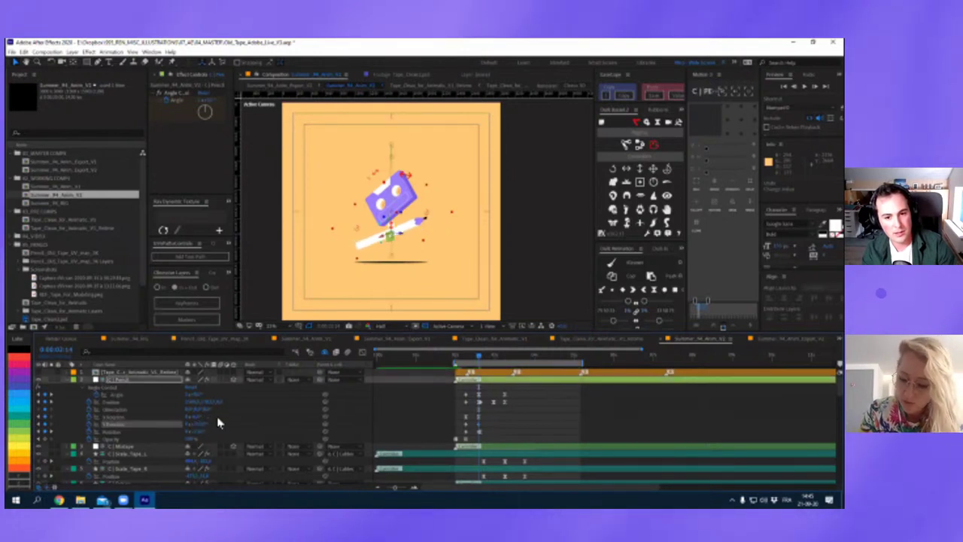
left_click(491, 424)
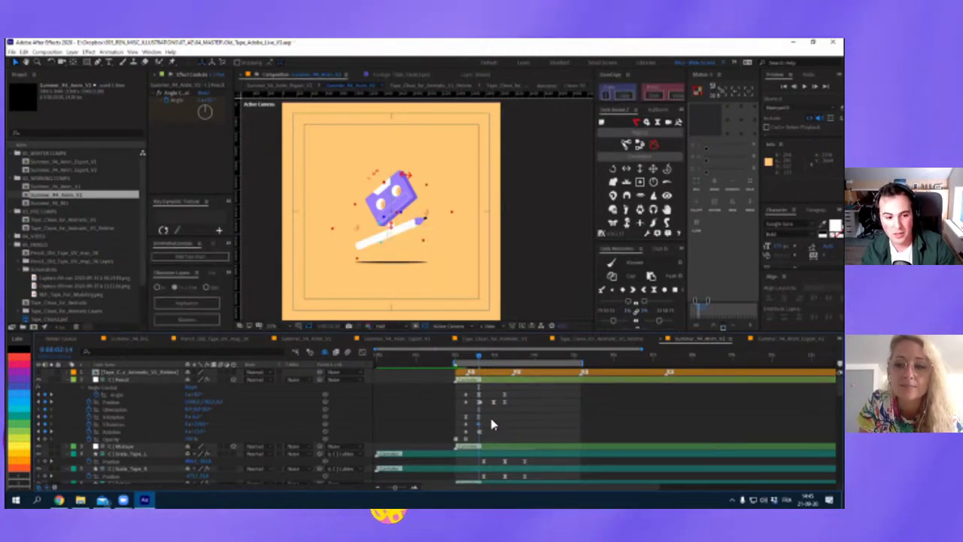
left_click(493, 360)
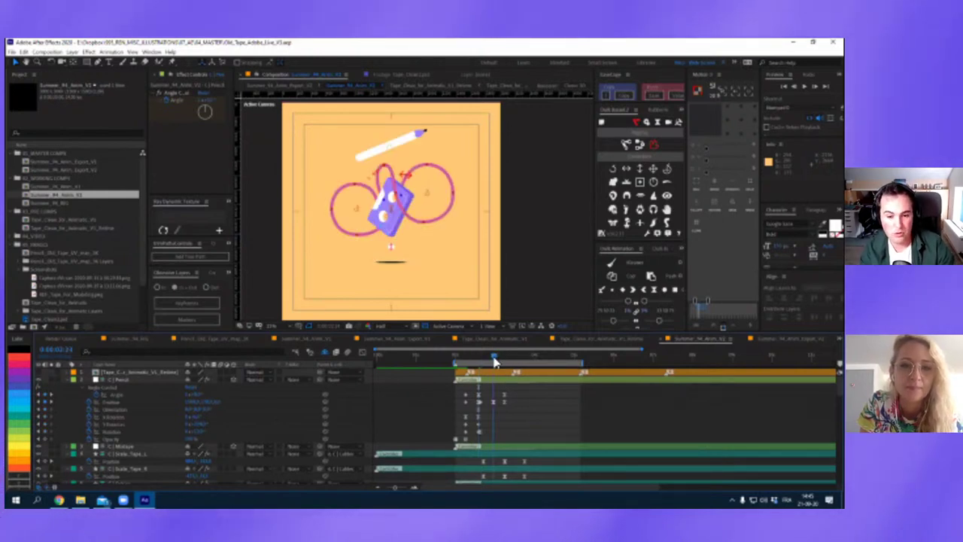
left_click_drag(494, 363, 484, 375)
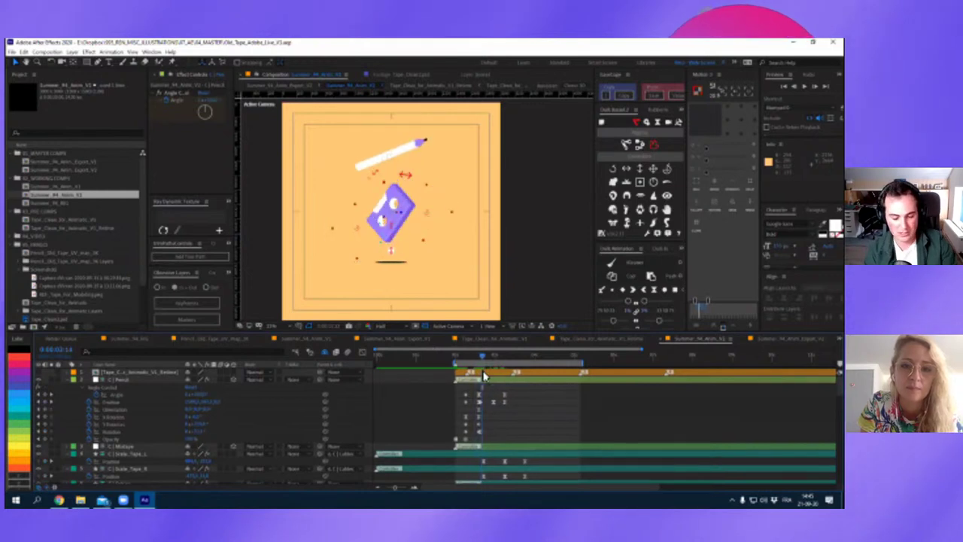
key("Page_Up")
key("Page_Up")
key("Page_Down")
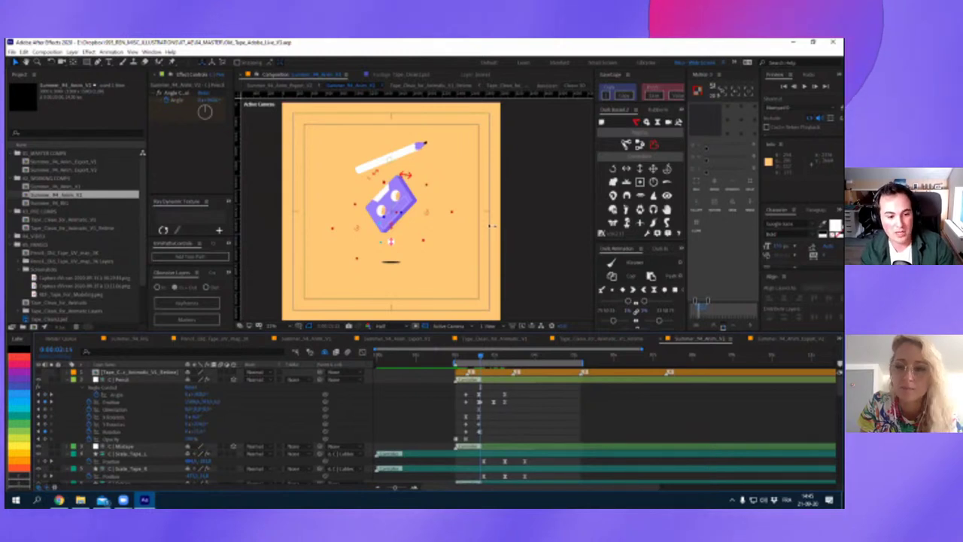
scroll(73, 408, "down", 5)
scroll(130, 399, "down", 3)
scroll(129, 401, "down", 3)
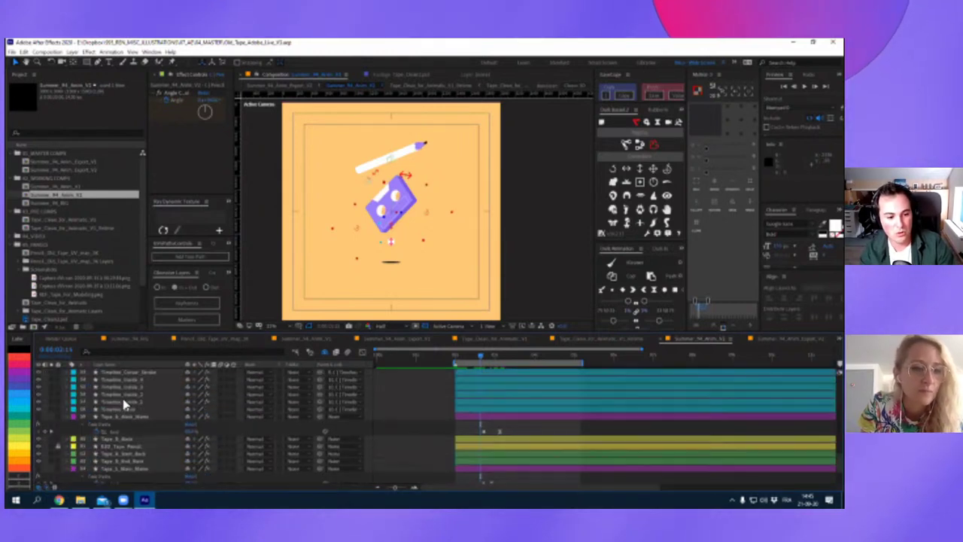
scroll(128, 404, "down", 3)
scroll(132, 407, "up", 3)
scroll(121, 414, "up", 3)
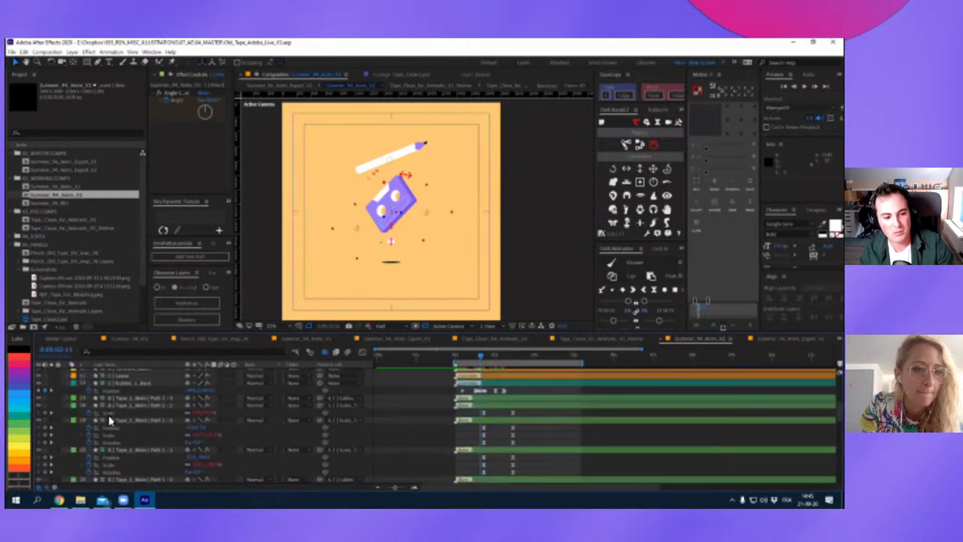
scroll(106, 417, "up", 3)
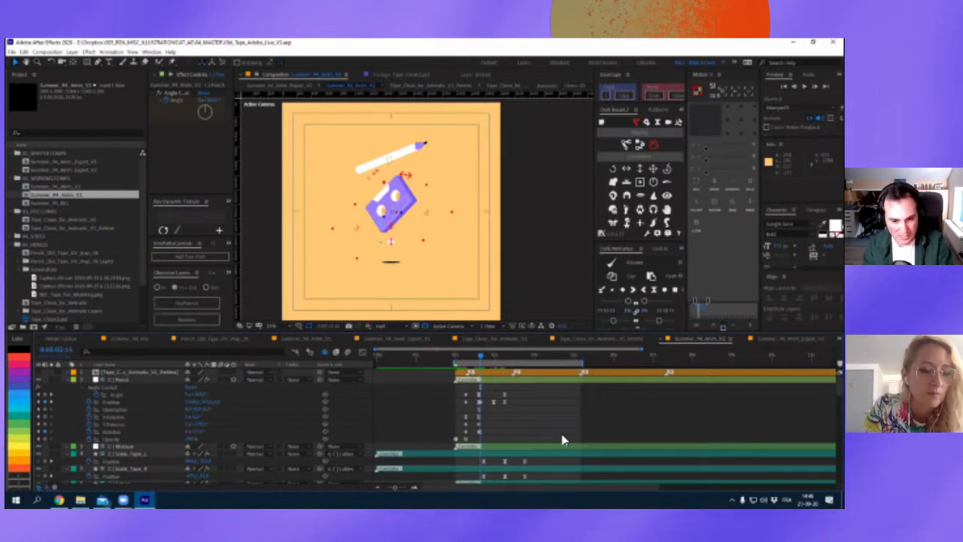
Go to frame 0:00:02:23 showing the figure-eight loops and run a quick preview.
left_click(492, 361)
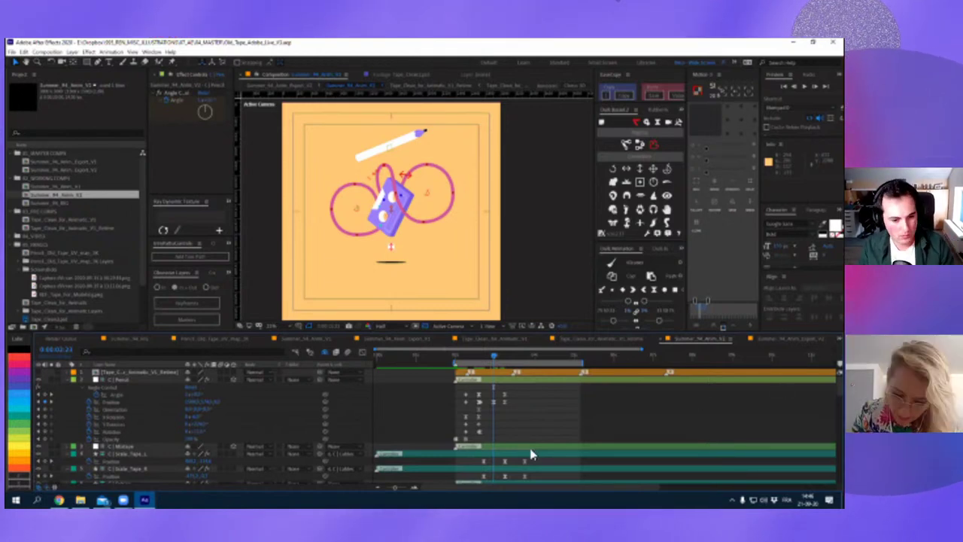
key("space")
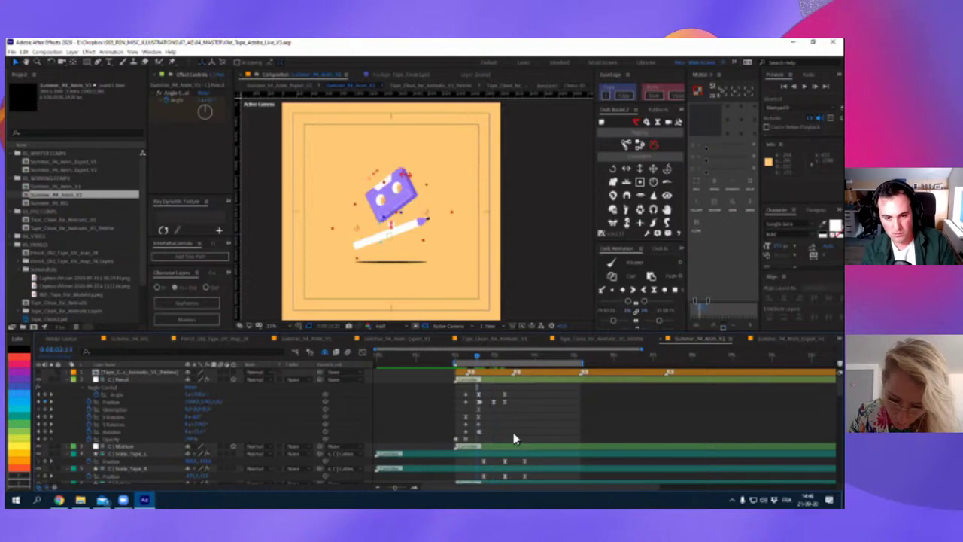
key("space")
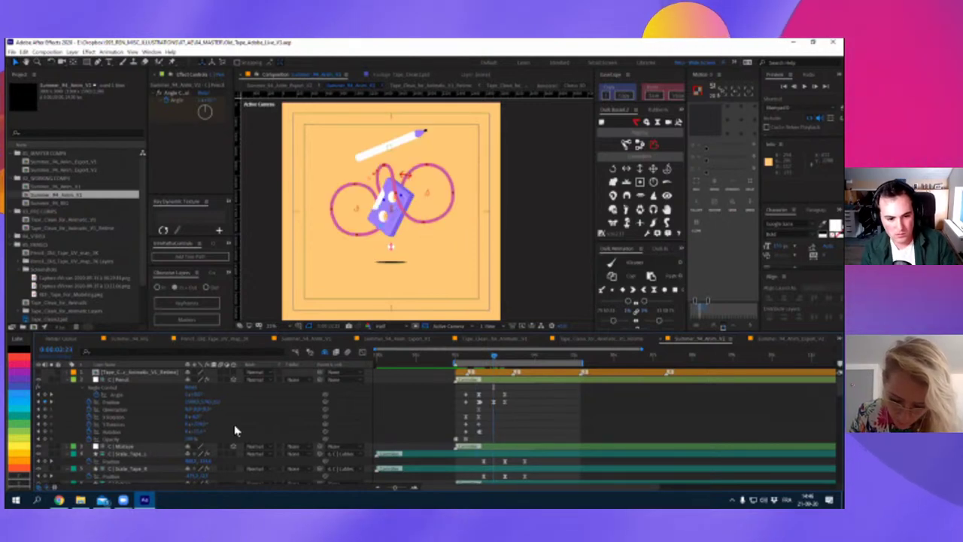
Scrub the Pencil's rotation so it slants diagonally above the cassette, tip pointing upper left.
left_click(202, 431)
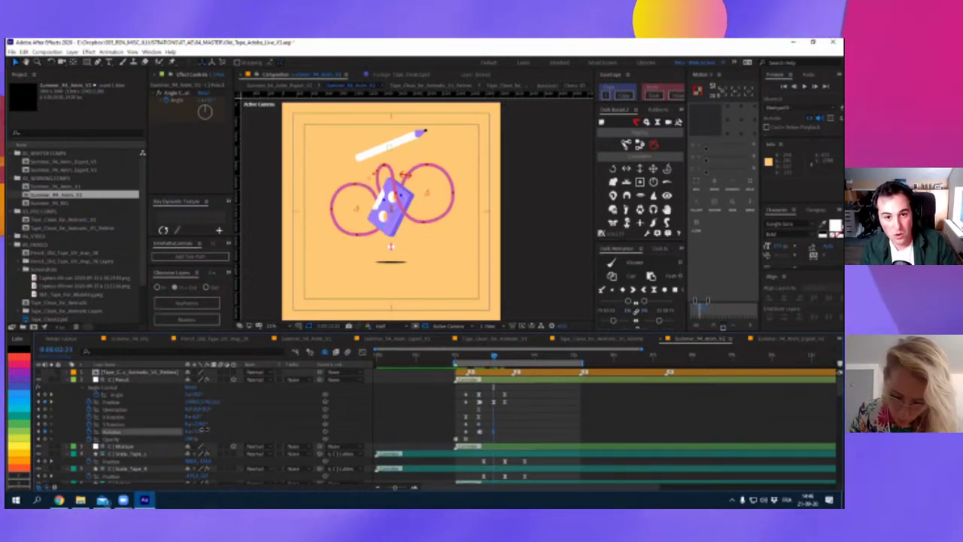
left_click(197, 434)
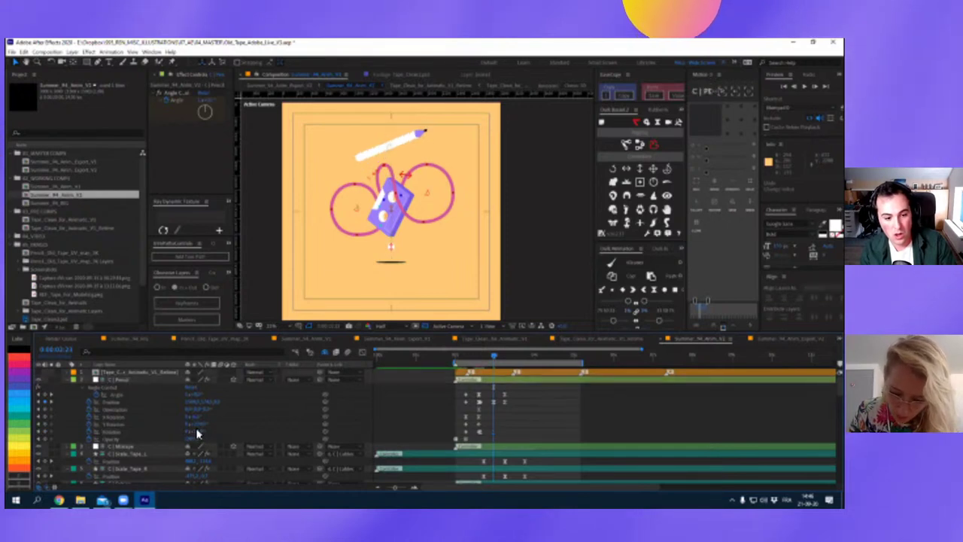
left_click_drag(197, 427, 234, 414)
left_click_drag(237, 414, 243, 411)
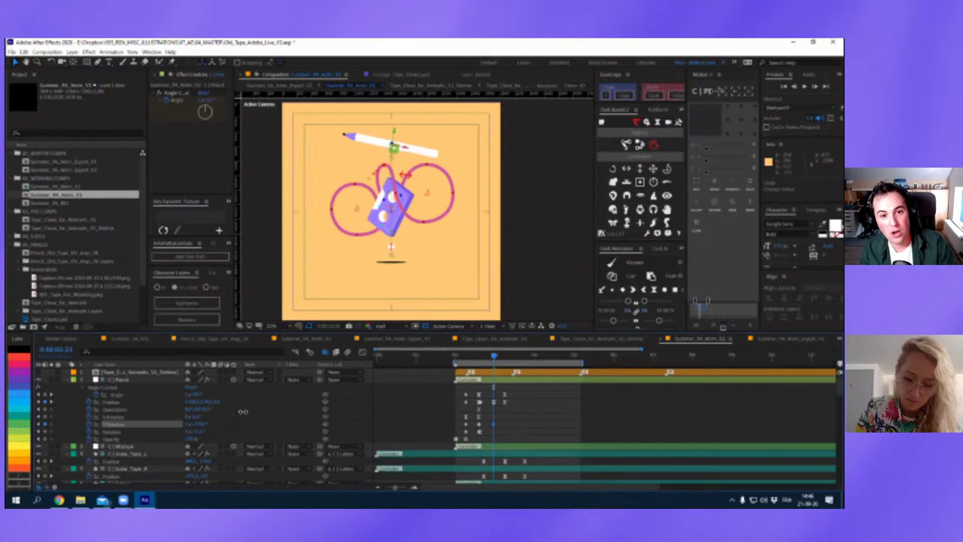
left_click(243, 417)
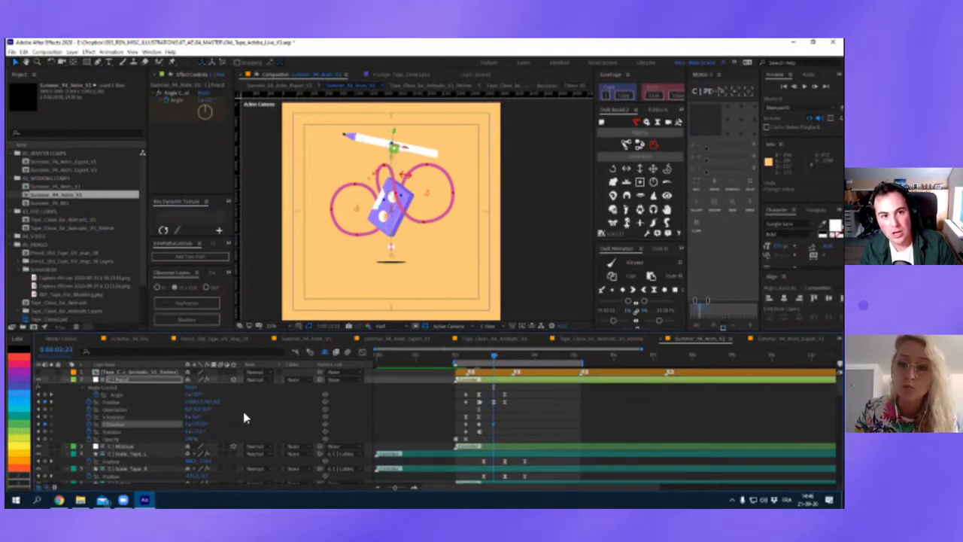
left_click(516, 422)
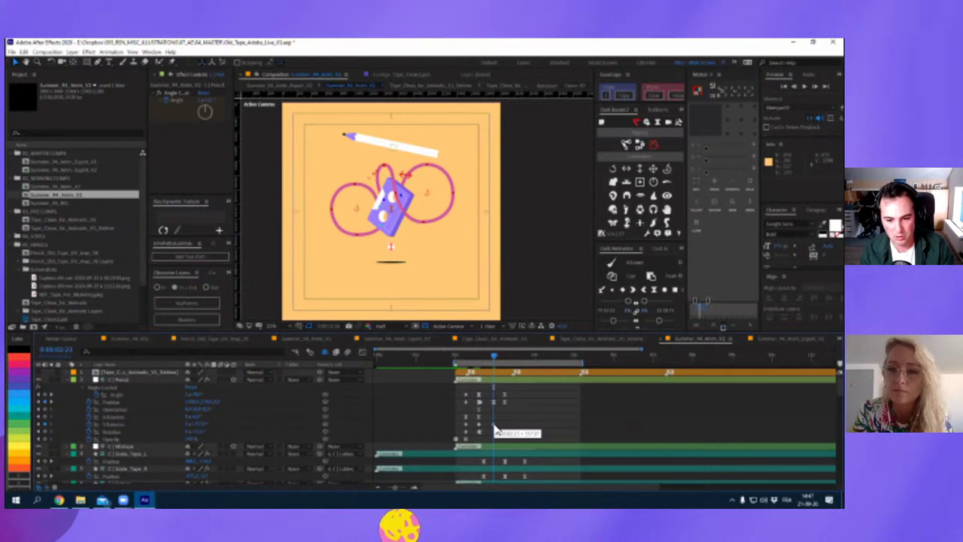
left_click(498, 426)
left_click_drag(498, 426, 507, 426)
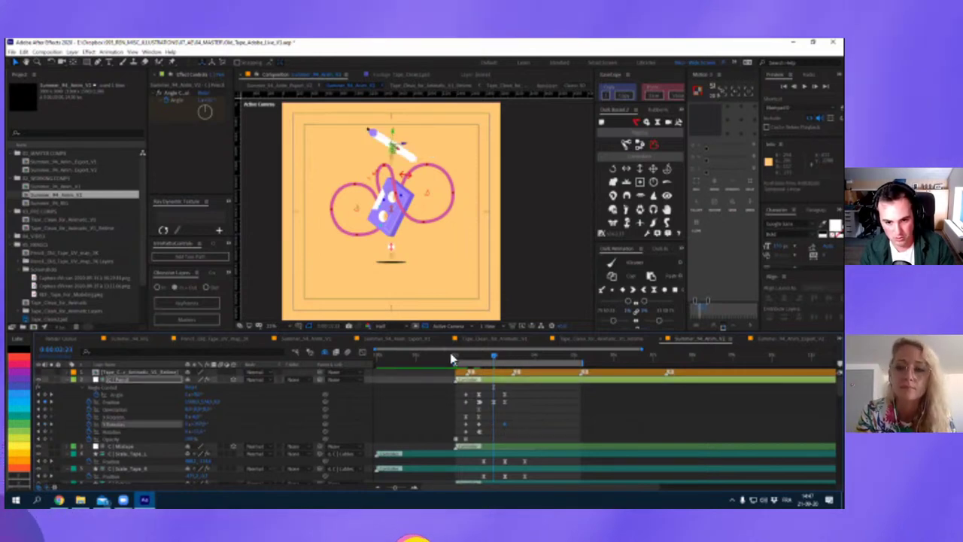
key("space")
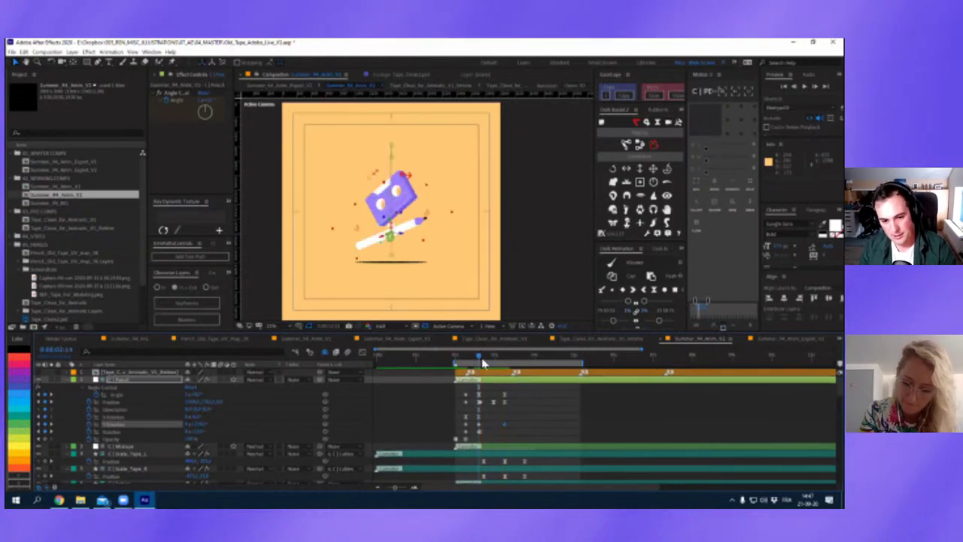
left_click_drag(484, 364, 483, 377)
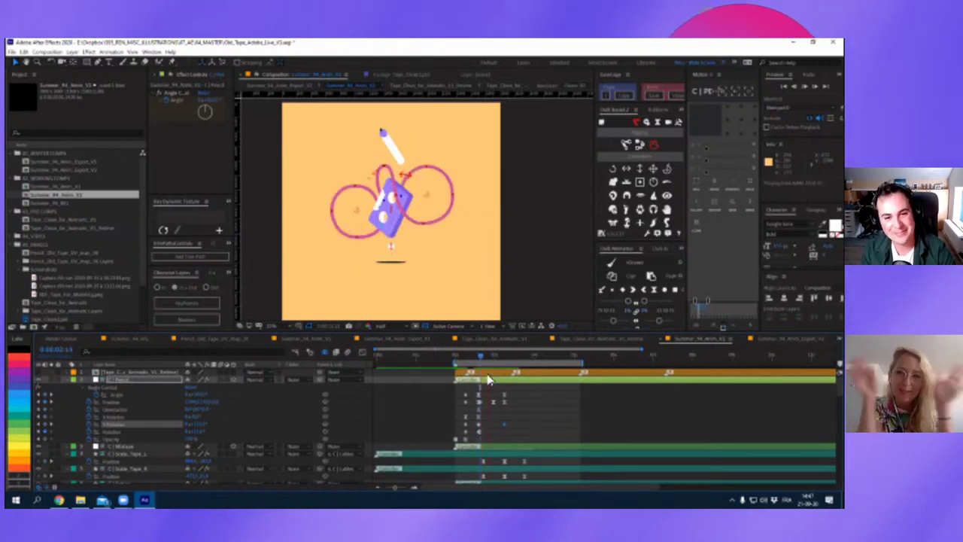
left_click_drag(483, 376, 482, 375)
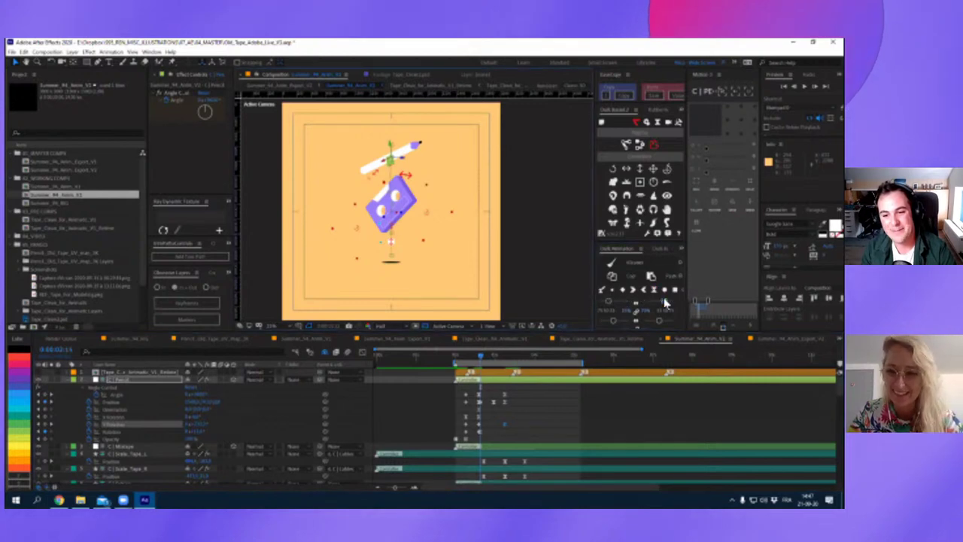
left_click_drag(593, 301, 570, 302)
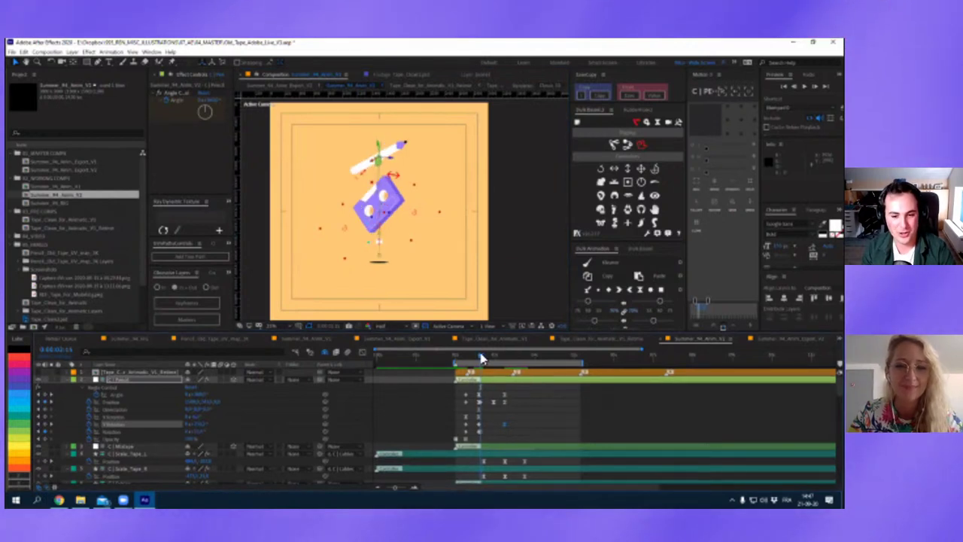
left_click(498, 419)
left_click(492, 413)
left_click(490, 416)
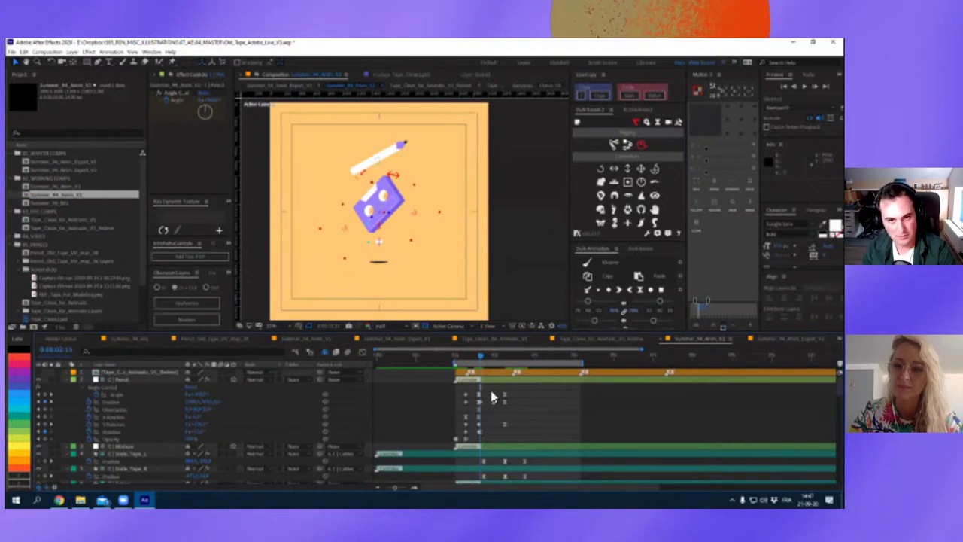
key("space")
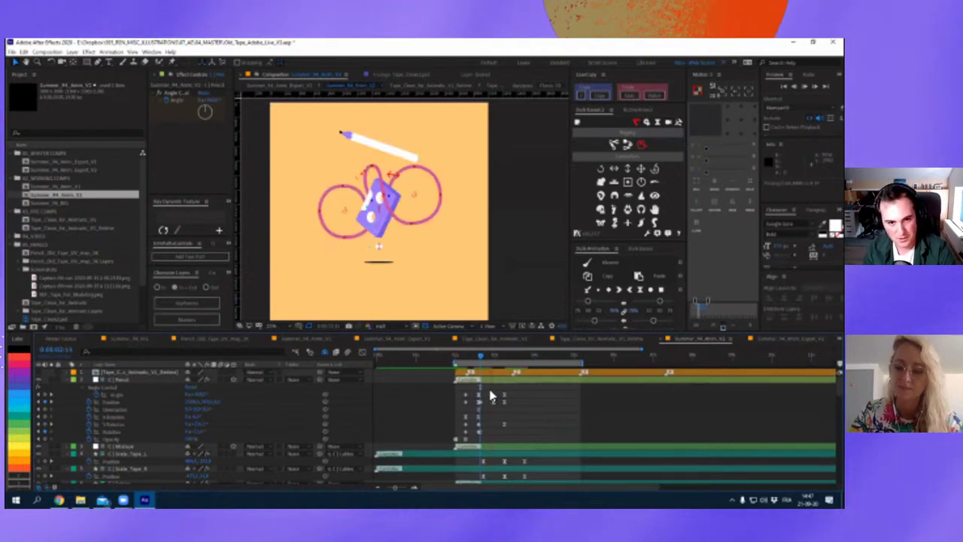
left_click(478, 363)
mouse_move(479, 363)
left_mouse_down()
mouse_move(497, 385)
mouse_move(478, 397)
left_mouse_up()
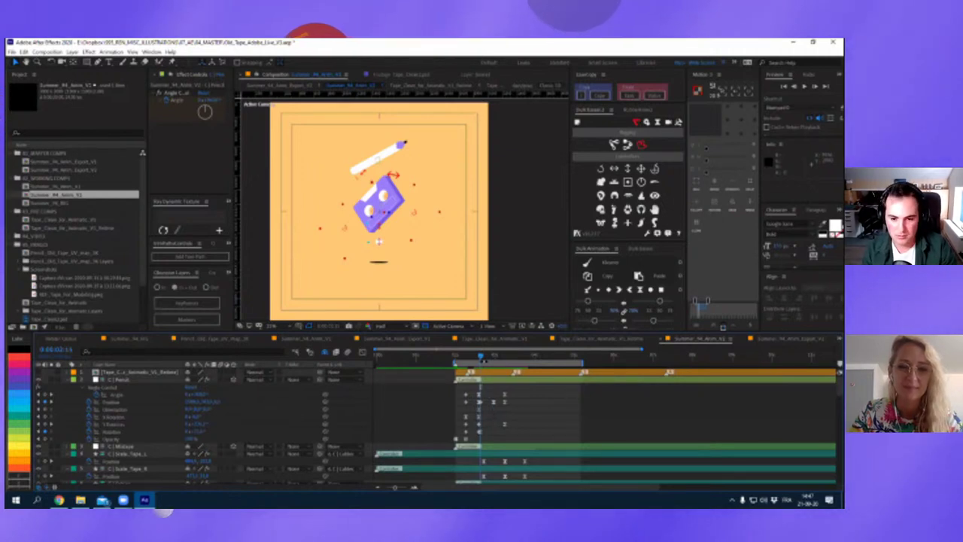
left_click(494, 359)
left_click_drag(494, 363, 483, 367)
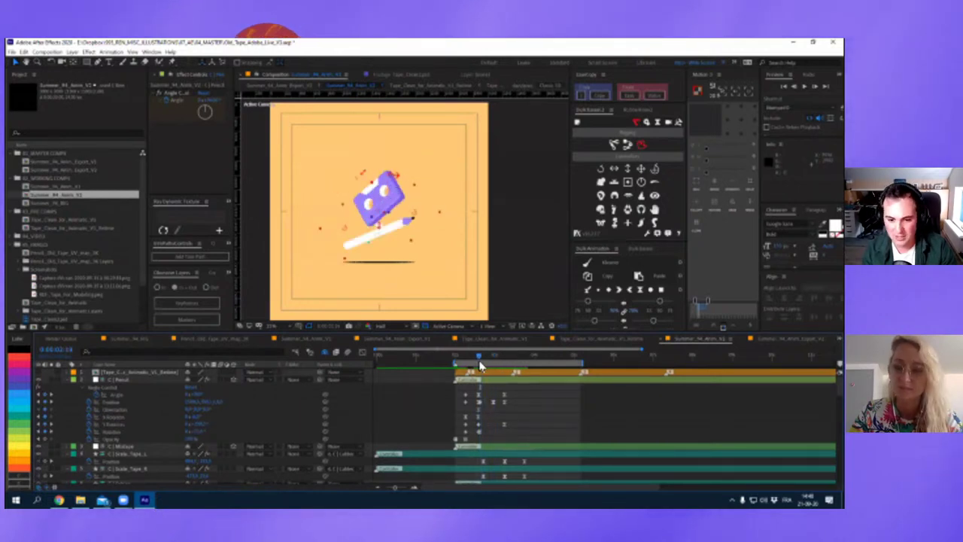
left_click_drag(484, 364, 503, 351)
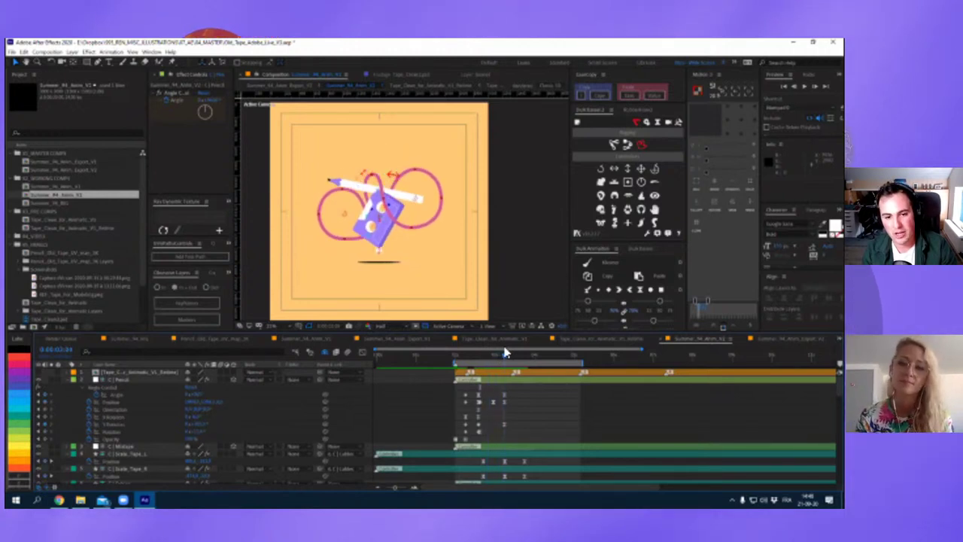
left_click_drag(503, 351, 505, 354)
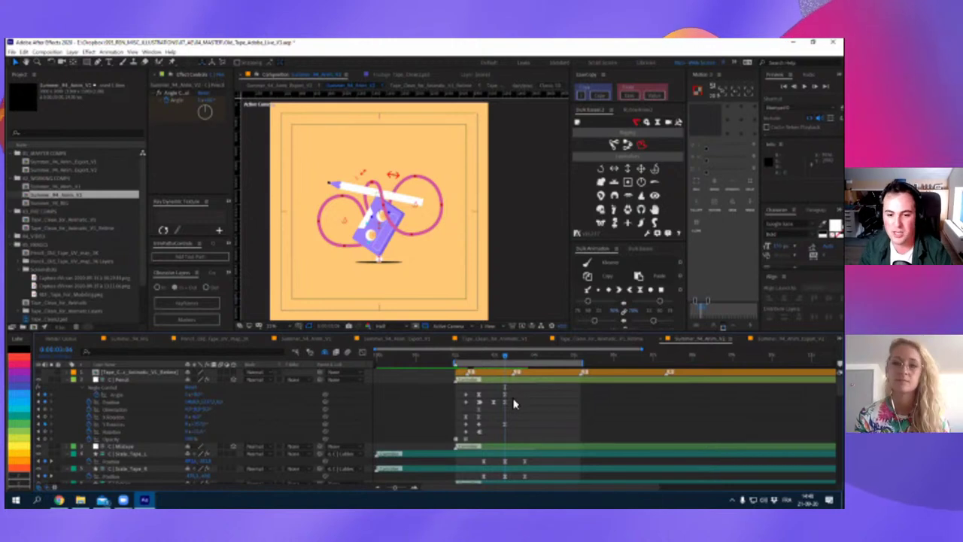
left_click(482, 363)
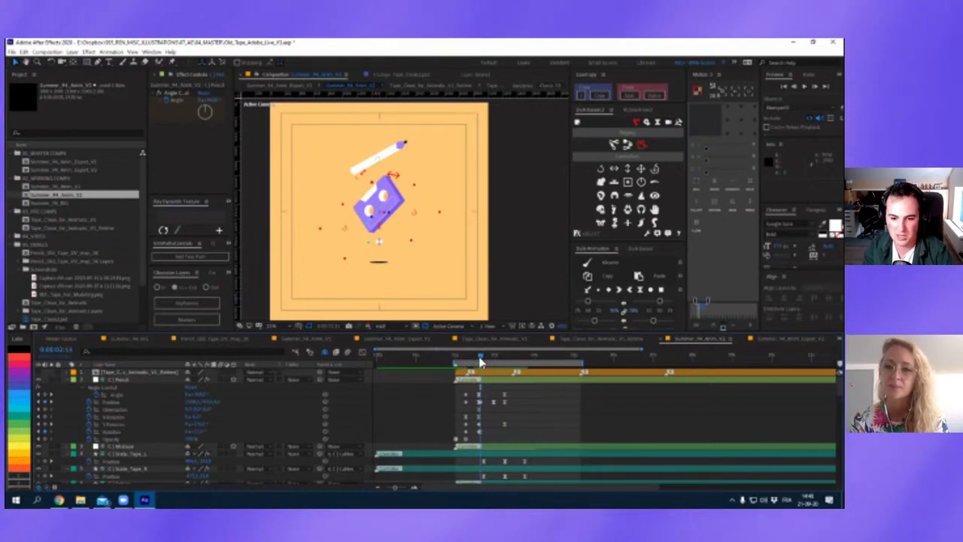
mouse_move(482, 363)
left_mouse_down()
mouse_move(495, 371)
mouse_move(485, 379)
left_mouse_up()
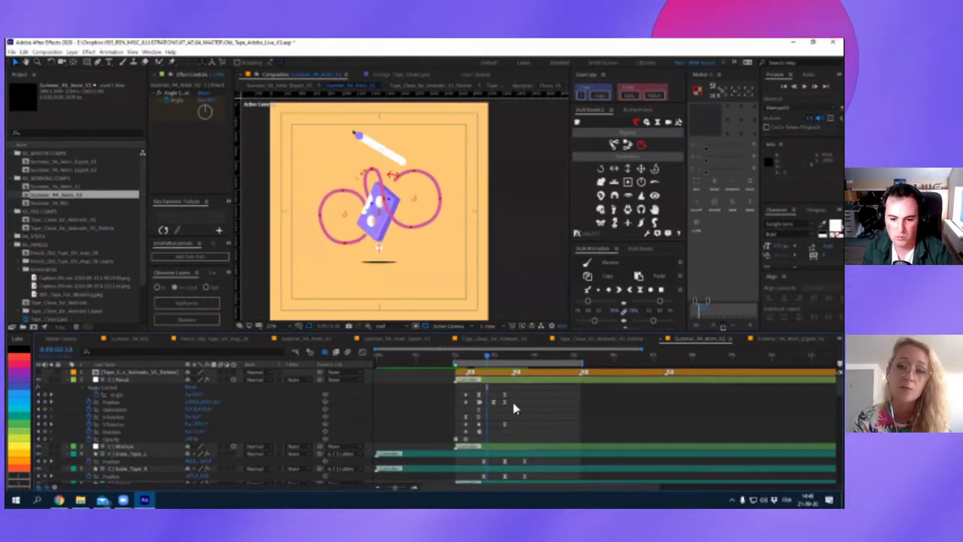
left_click(488, 403)
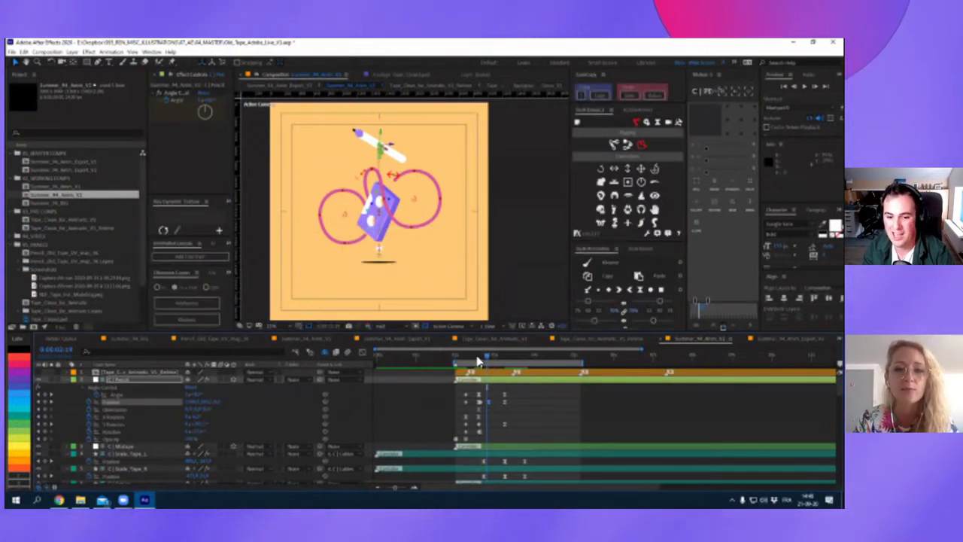
mouse_move(478, 362)
left_mouse_down()
mouse_move(486, 362)
mouse_move(473, 371)
left_mouse_up()
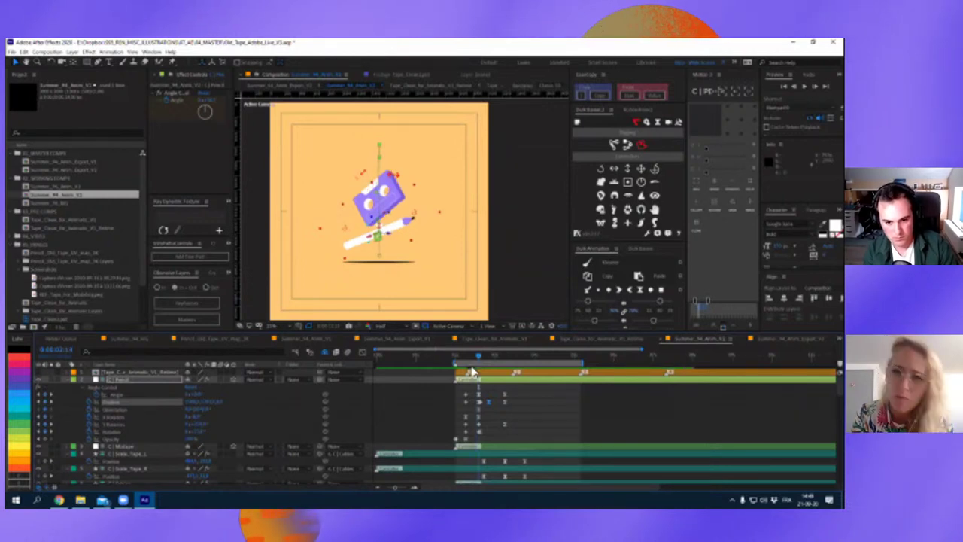
left_click_drag(472, 371, 475, 368)
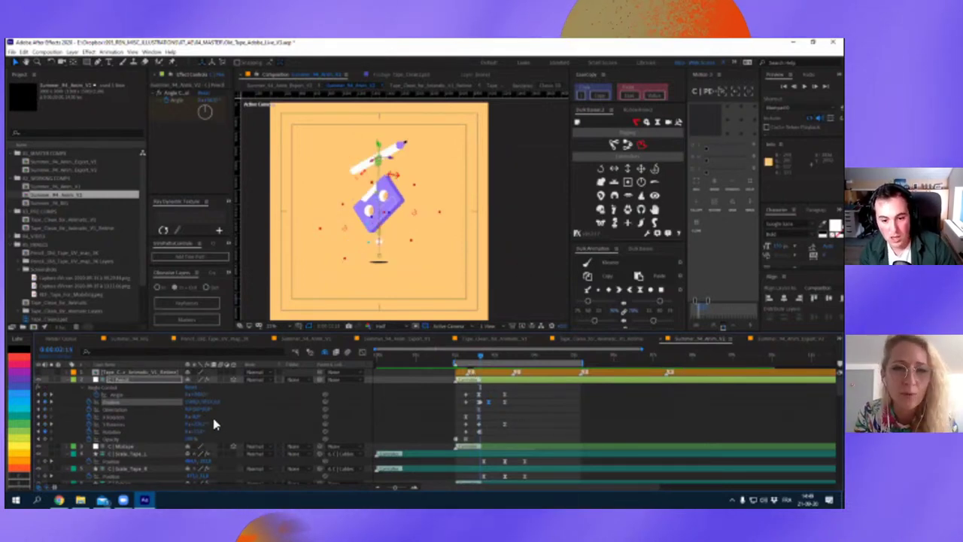
left_click(499, 415)
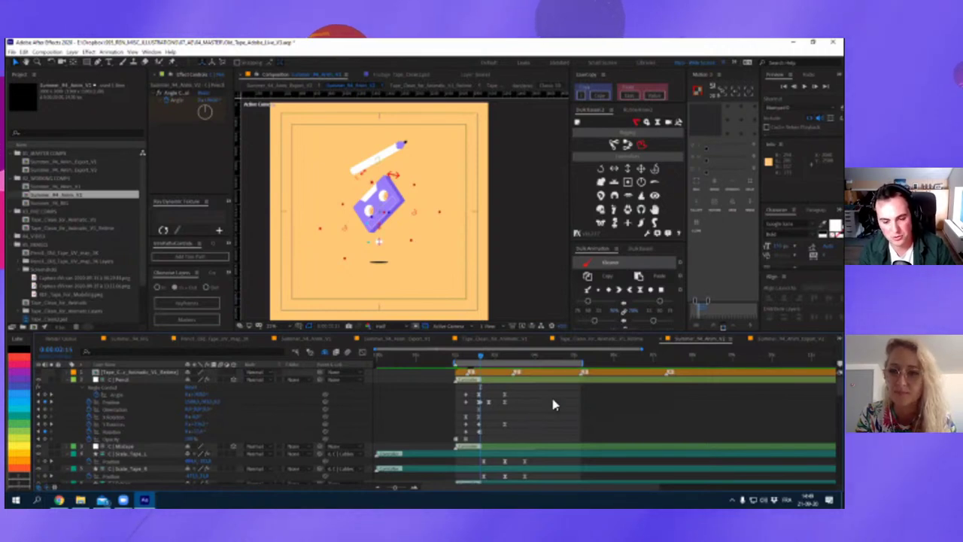
Scrub the tape's Y Rotation toward horizontal and advance to a later tape pose.
left_click(192, 425)
left_click_drag(192, 425, 152, 422)
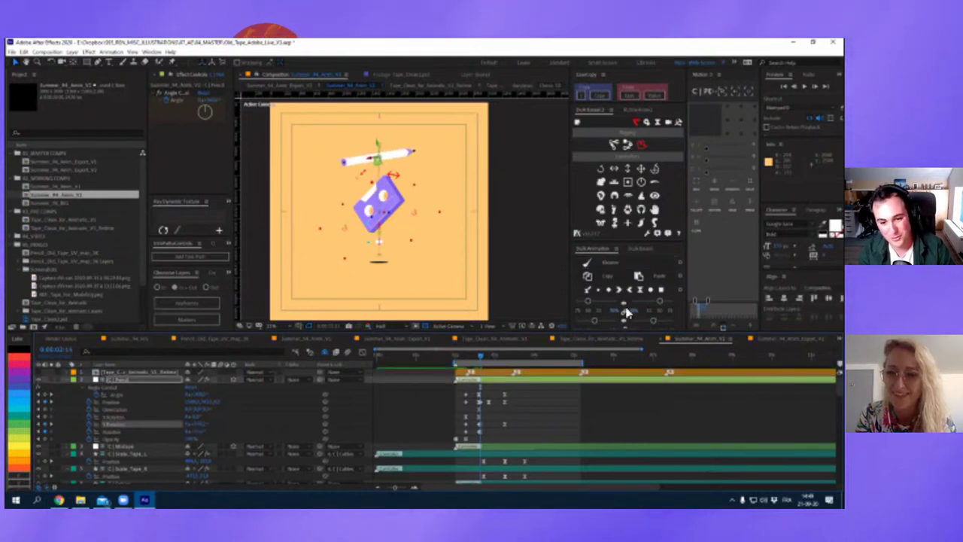
left_click_drag(480, 360, 497, 358)
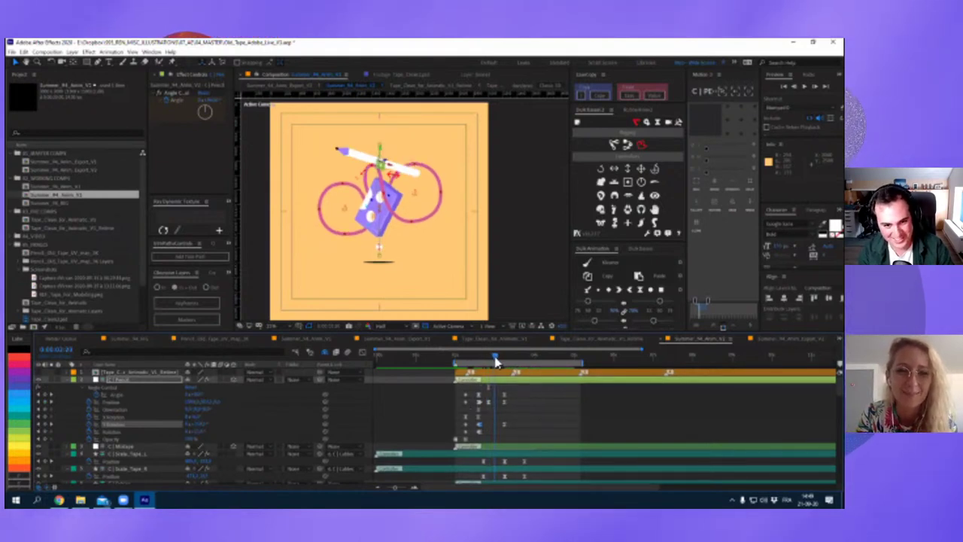
left_click(498, 406)
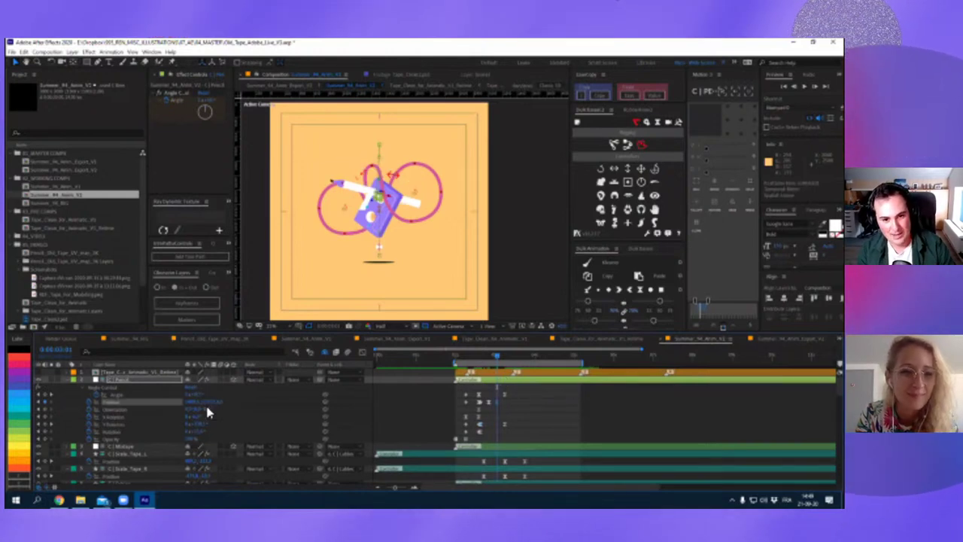
Scrub the tape's Angle to a new pose, shift the Angle keyframes, and zoom out the timeline.
left_click_drag(199, 388, 122, 386)
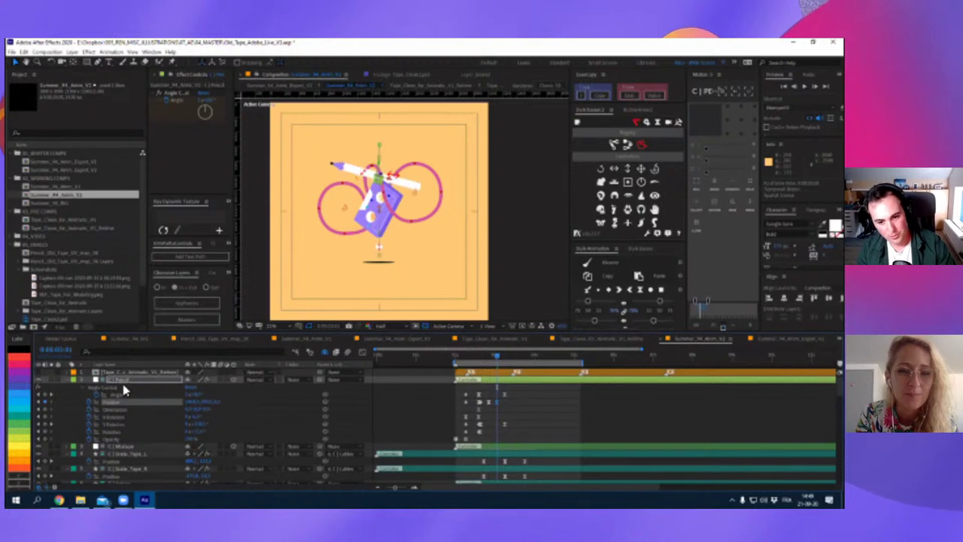
left_click_drag(488, 403, 479, 399)
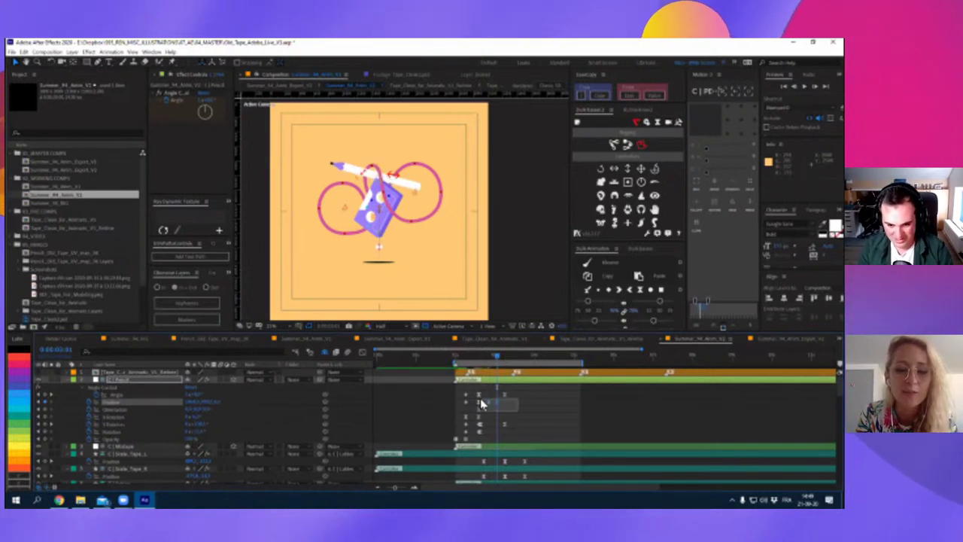
left_click_drag(416, 490, 404, 489)
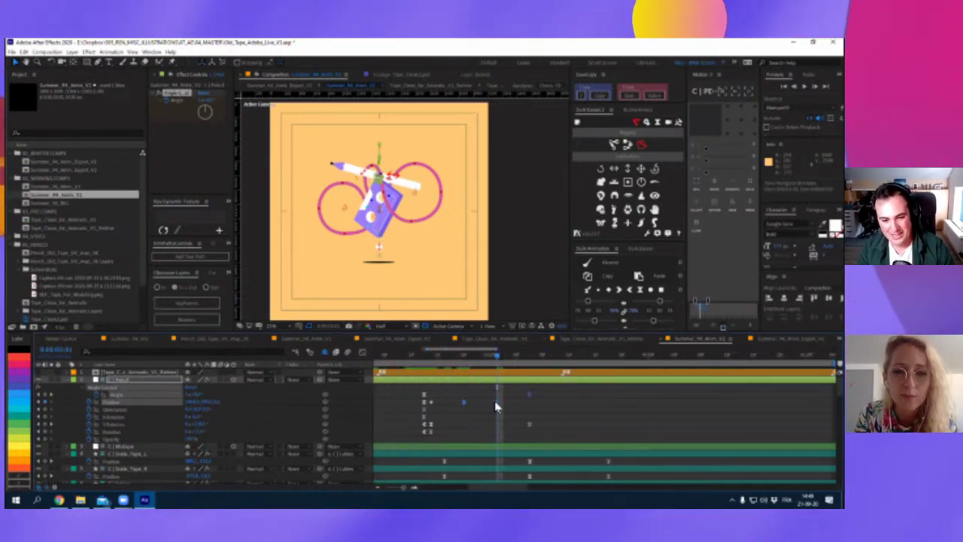
left_click_drag(429, 410, 429, 410)
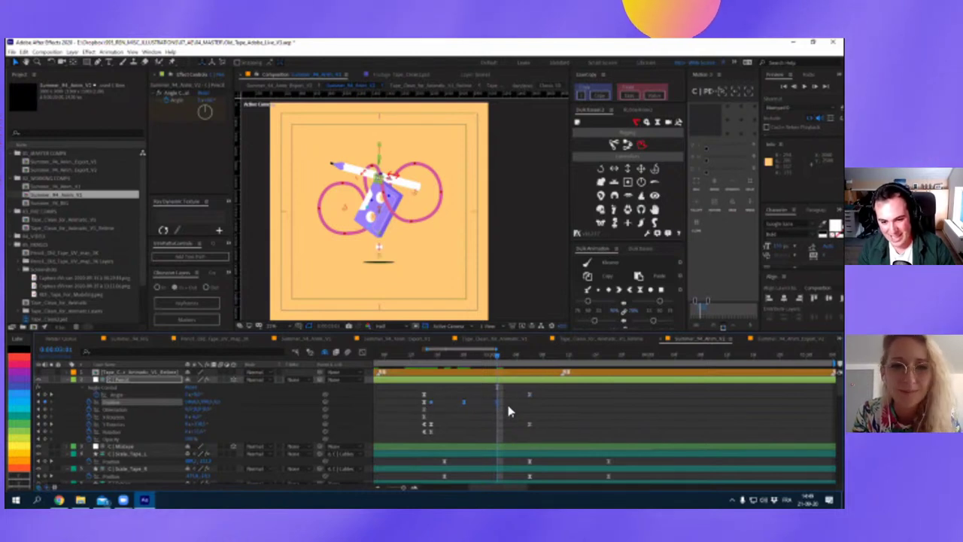
left_click_drag(498, 402, 529, 402)
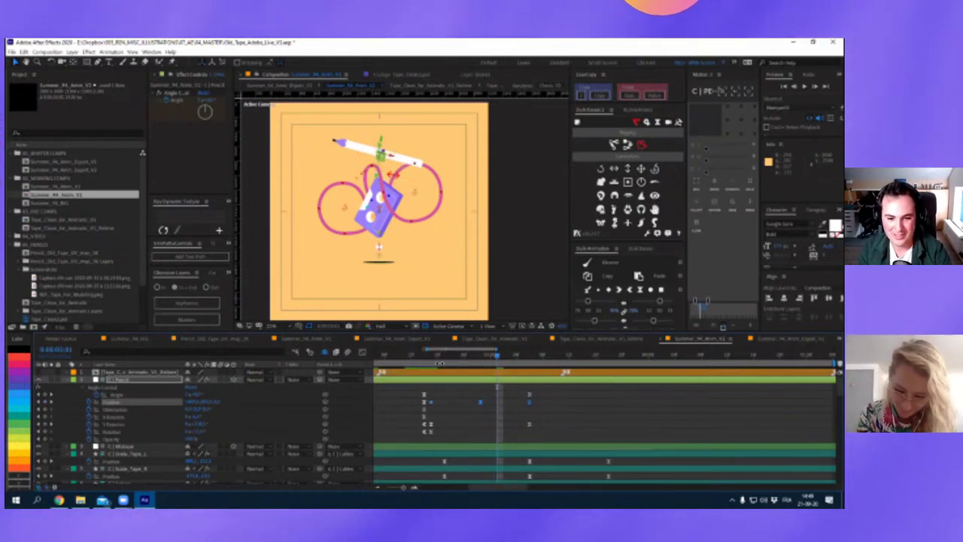
key("space")
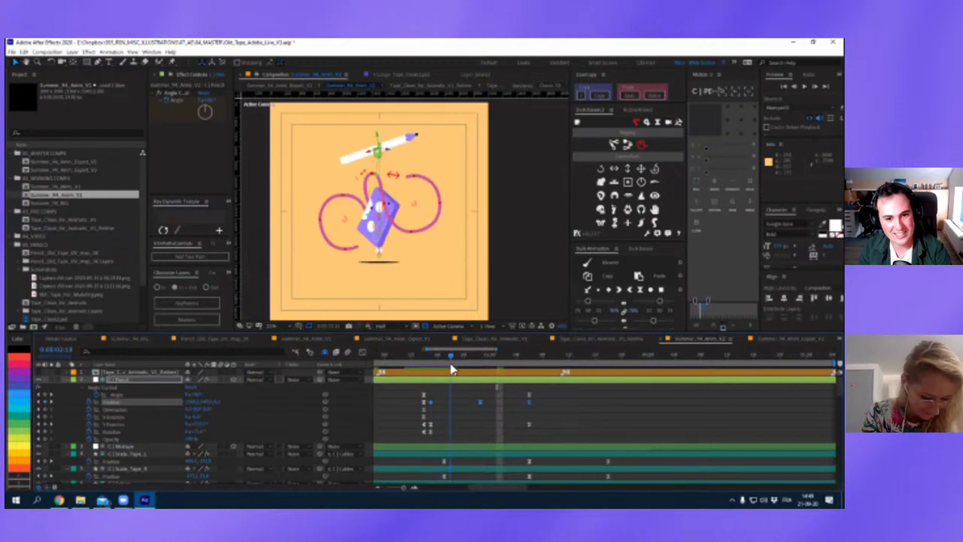
key("space")
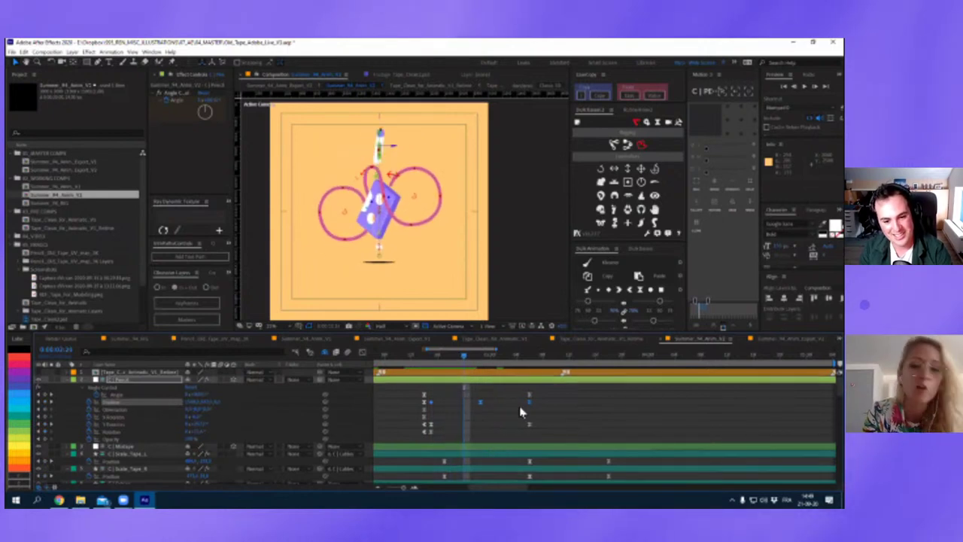
left_click(483, 432)
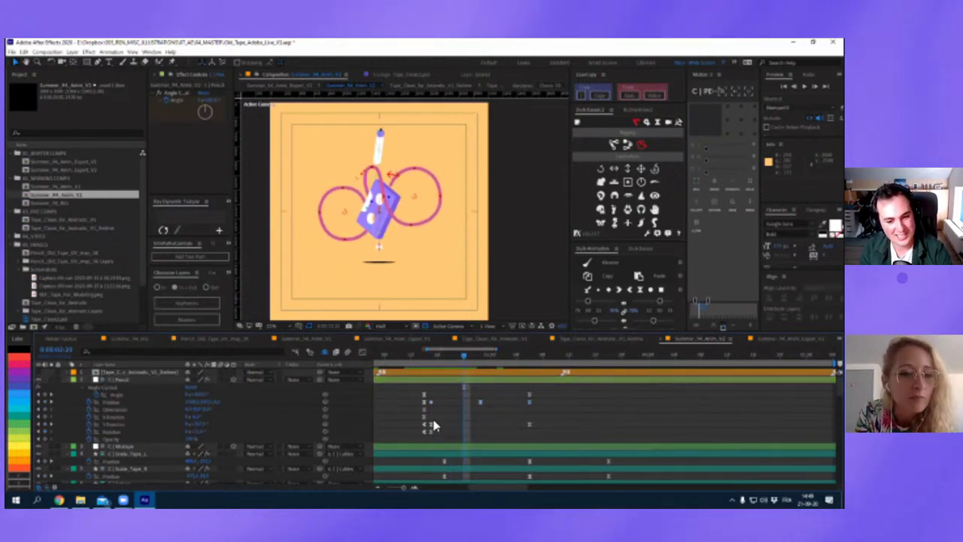
left_click_drag(434, 426, 549, 428)
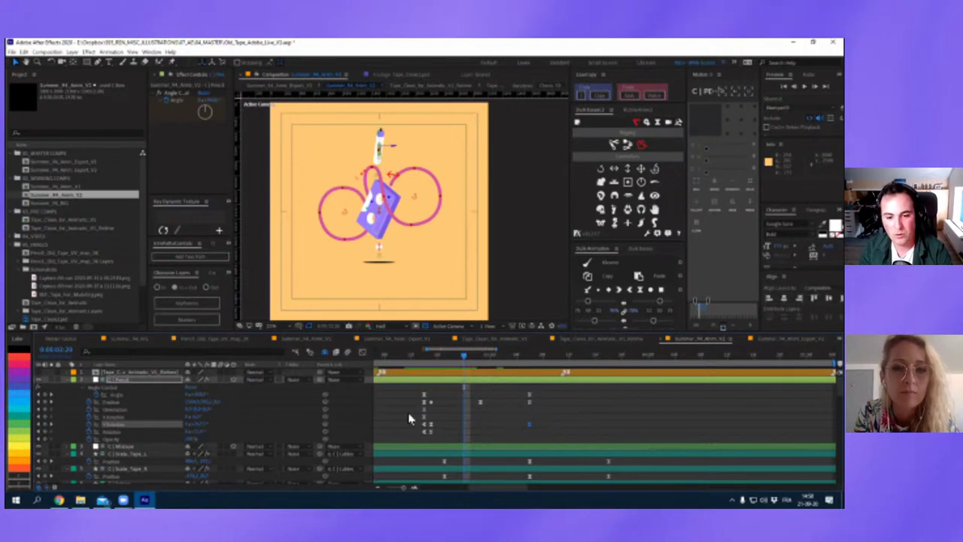
left_click(427, 362)
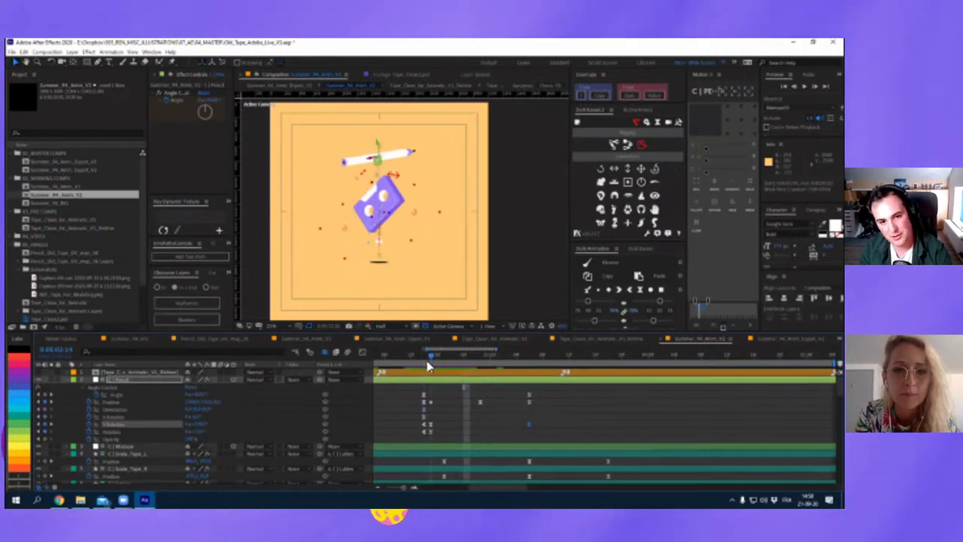
key("space")
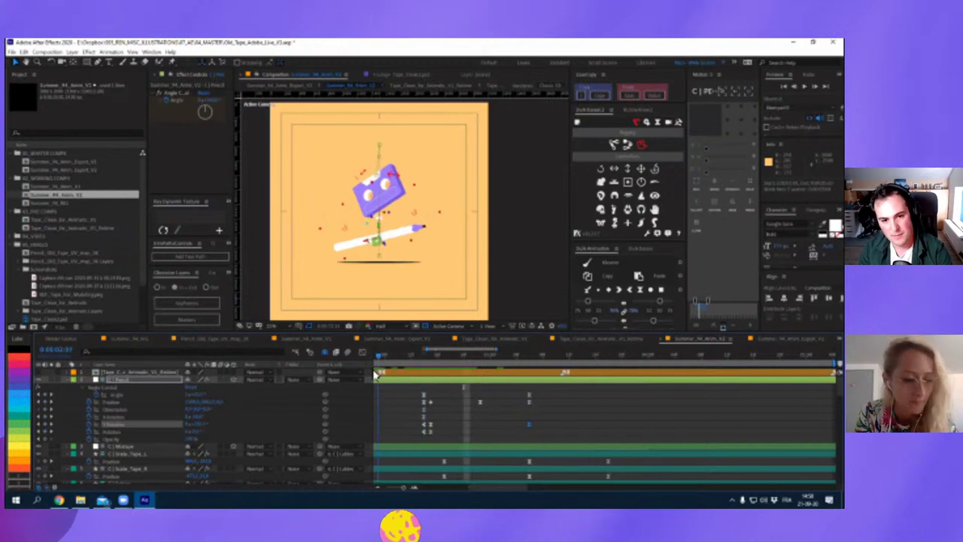
mouse_move(425, 389)
left_mouse_down()
mouse_move(534, 418)
mouse_move(526, 431)
left_mouse_up()
left_click_drag(542, 431, 509, 444)
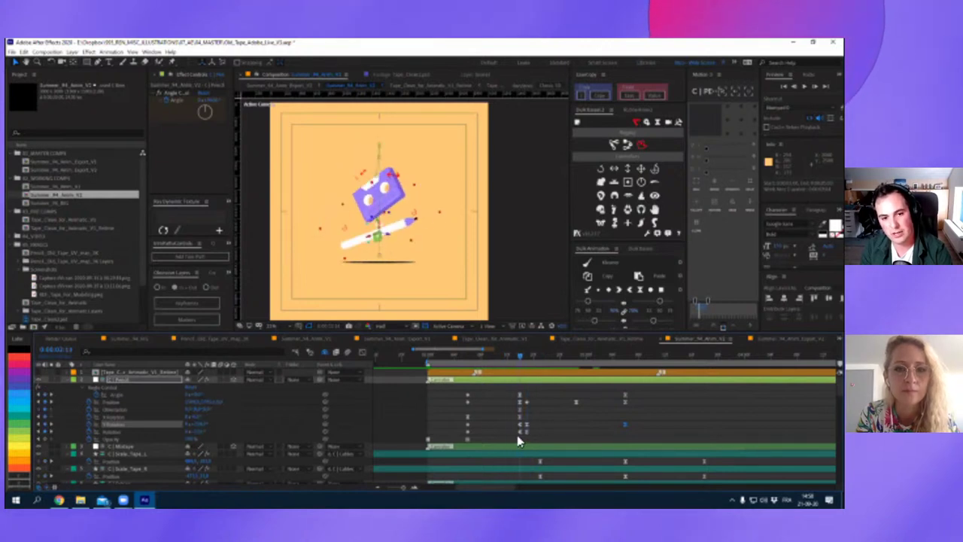
left_click_drag(509, 444, 545, 457)
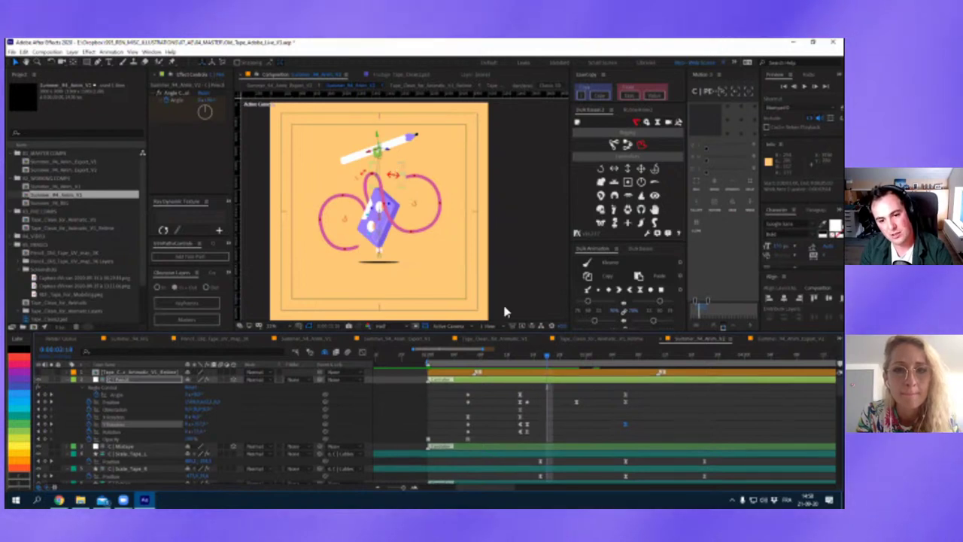
left_click(560, 359)
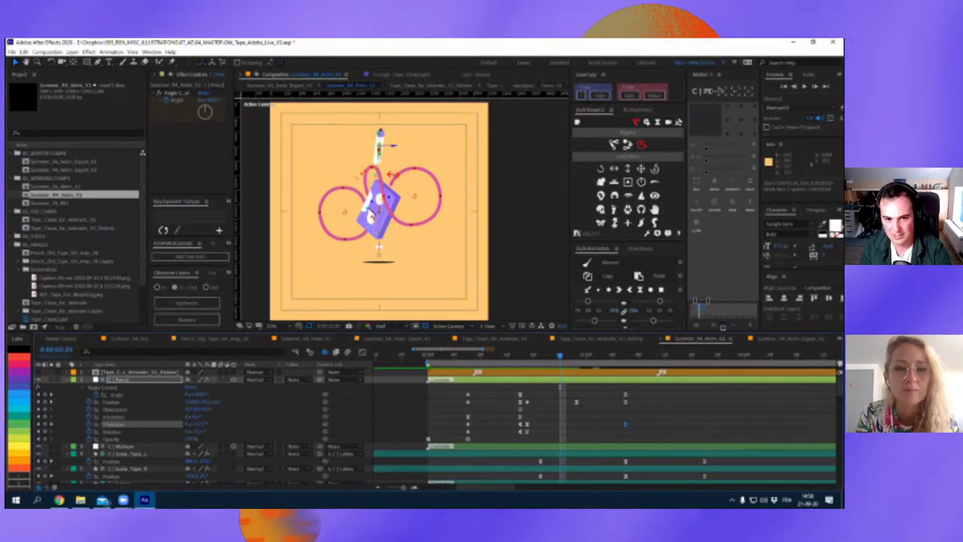
left_click(567, 360)
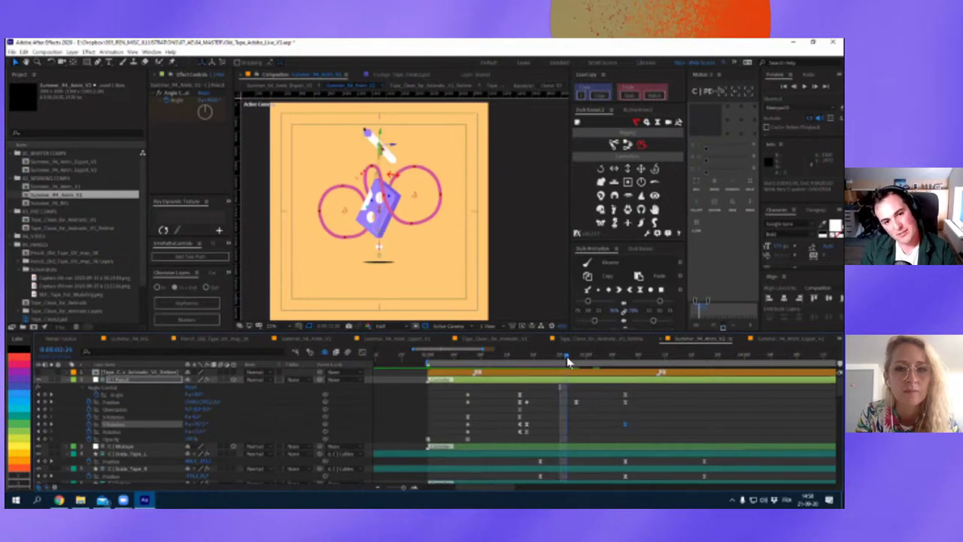
mouse_move(565, 363)
left_mouse_down()
mouse_move(519, 399)
mouse_move(572, 436)
mouse_move(522, 428)
left_mouse_up()
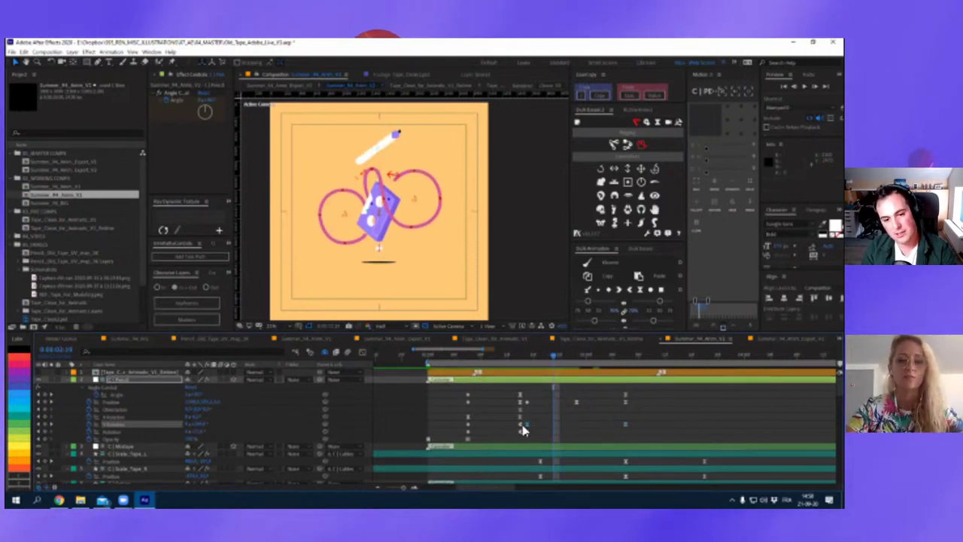
left_click(669, 303)
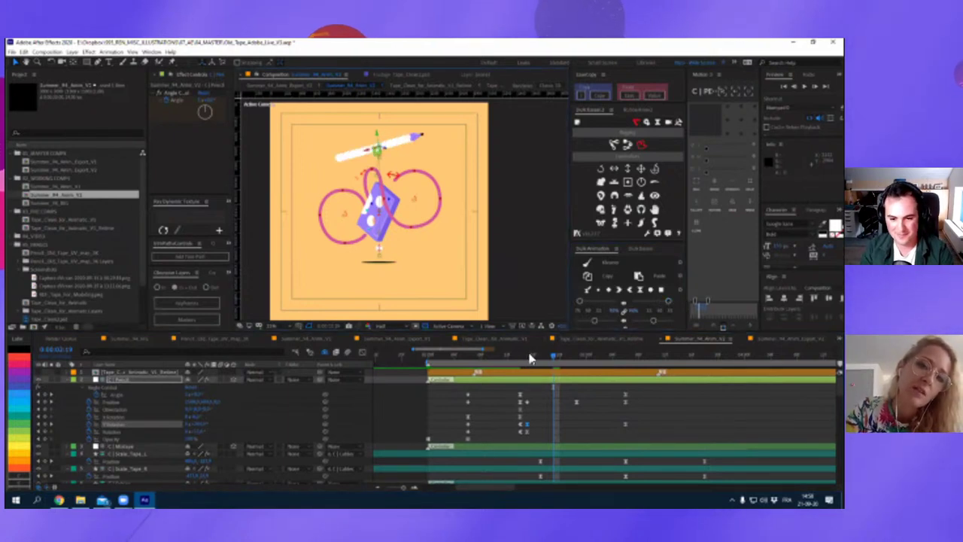
left_click_drag(530, 359, 574, 385)
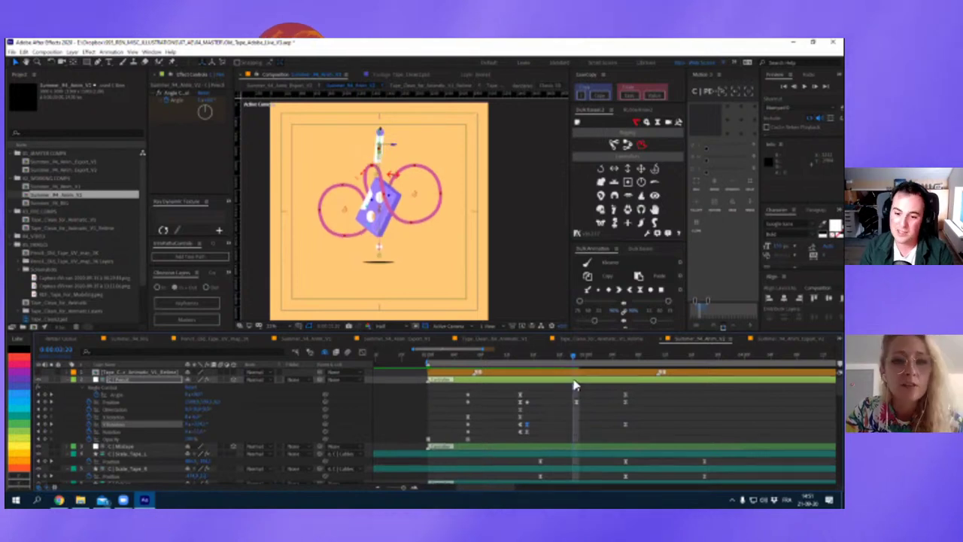
left_click(578, 405)
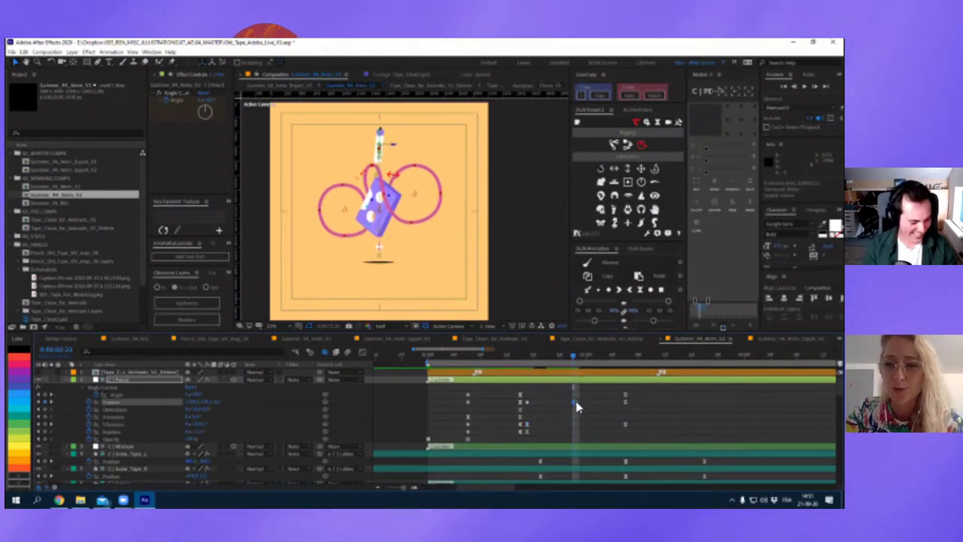
Enter a new value for the pencil's Position keyframe at 0:00:02:22.
double_click(575, 403)
key("Return")
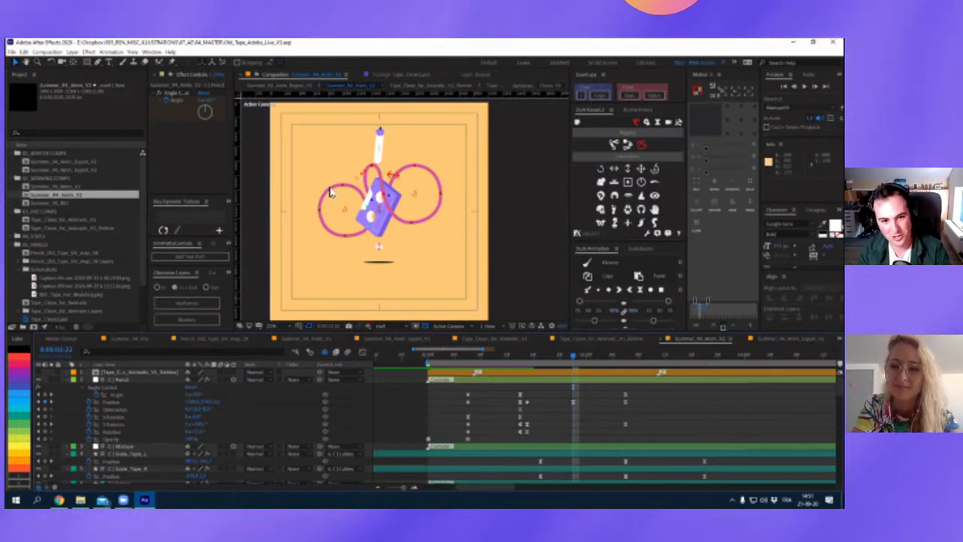
scroll(568, 418, "down", 3)
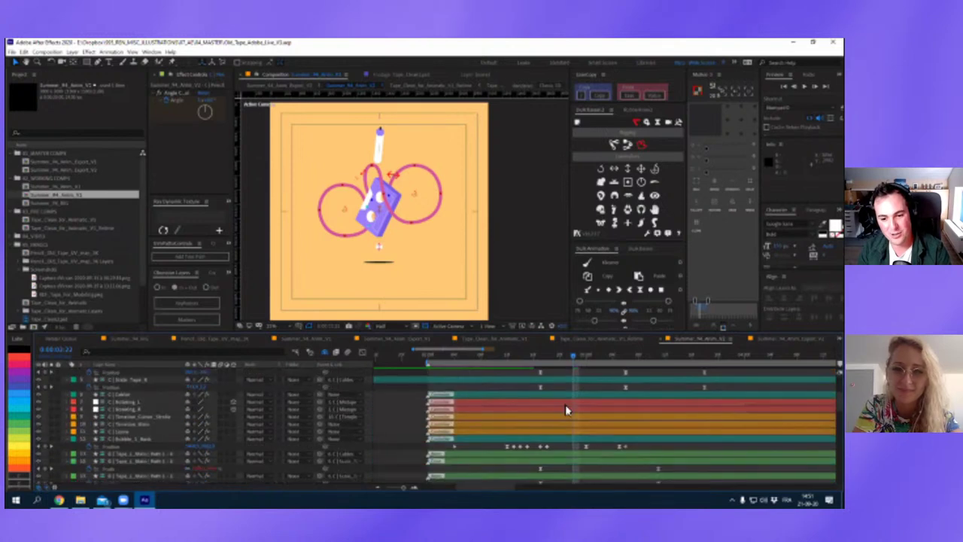
scroll(509, 415, "down", 2)
scroll(107, 406, "down", 2)
scroll(123, 413, "down", 2)
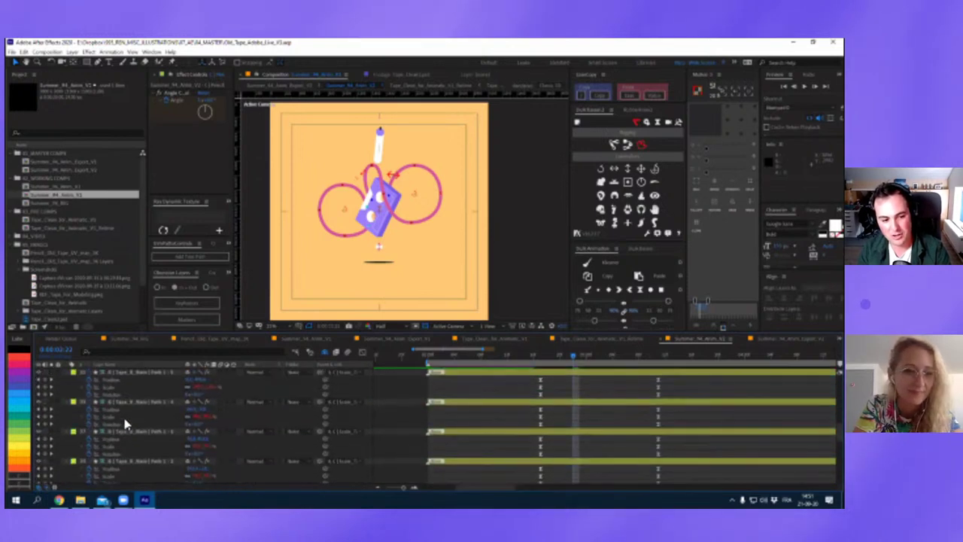
scroll(125, 424, "down", 2)
scroll(115, 449, "down", 2)
scroll(118, 451, "down", 2)
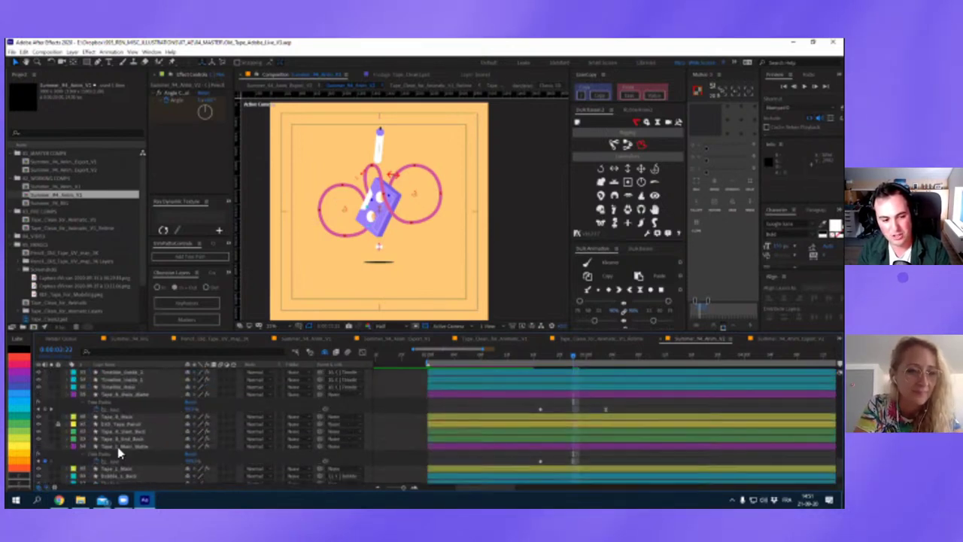
Show only keyframed properties with U and scrub the tape and pencil motion around the keyframe.
key("u")
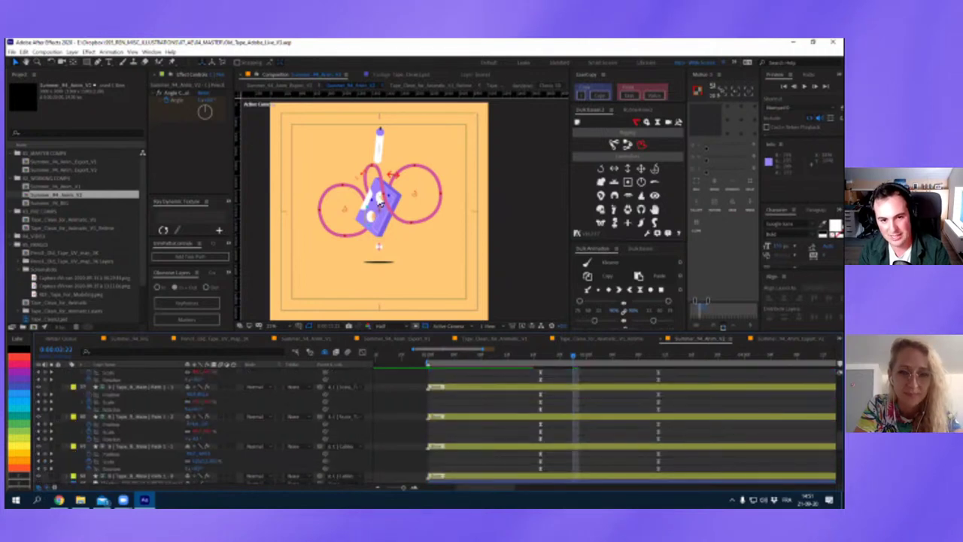
scroll(611, 404, "up", 2)
scroll(594, 399, "up", 2)
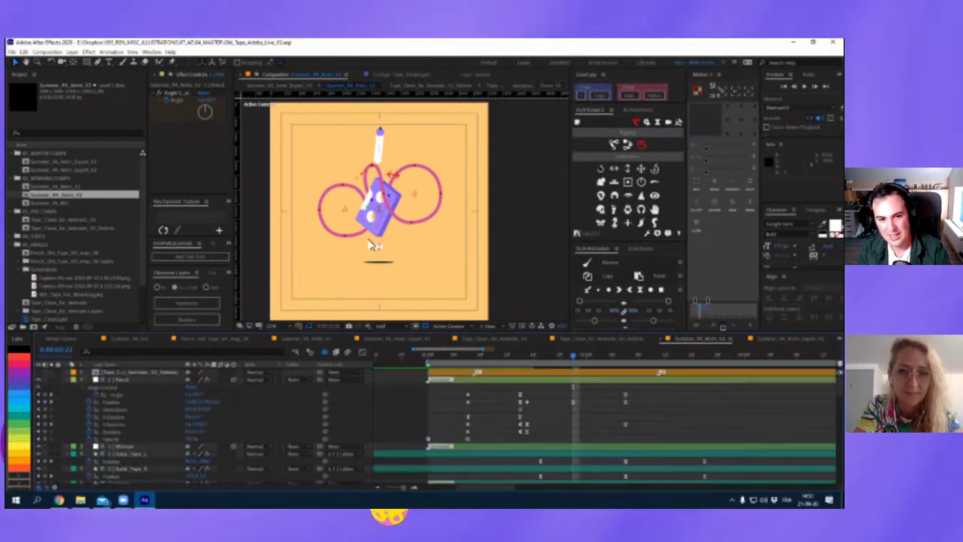
left_click_drag(532, 355, 574, 368)
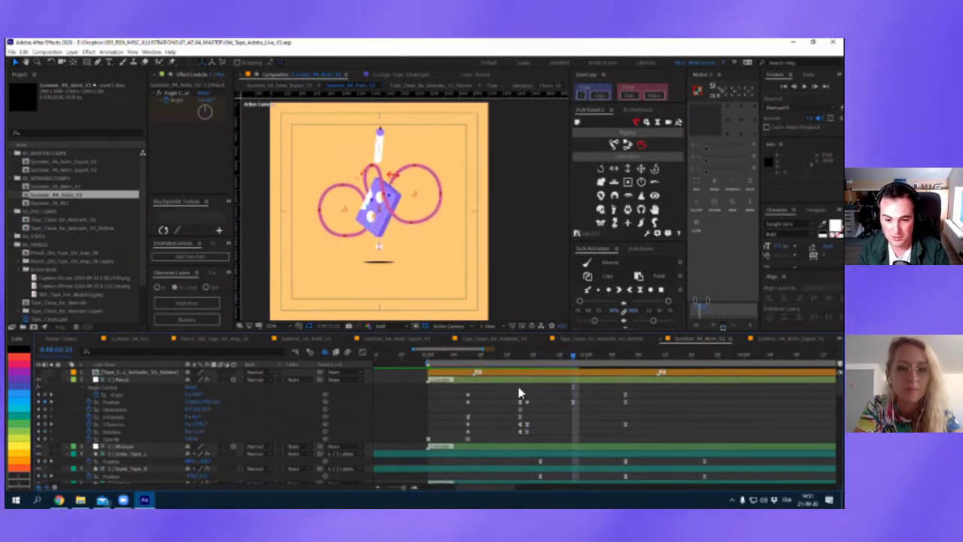
left_click_drag(531, 359, 572, 359)
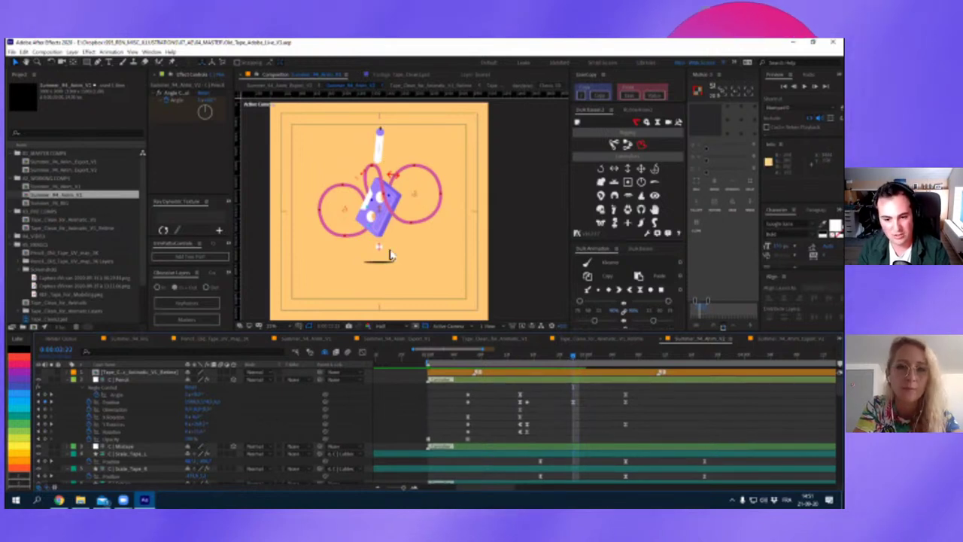
Scrub the pencil layer's Position value to move the pencil slightly lower.
left_click(118, 381)
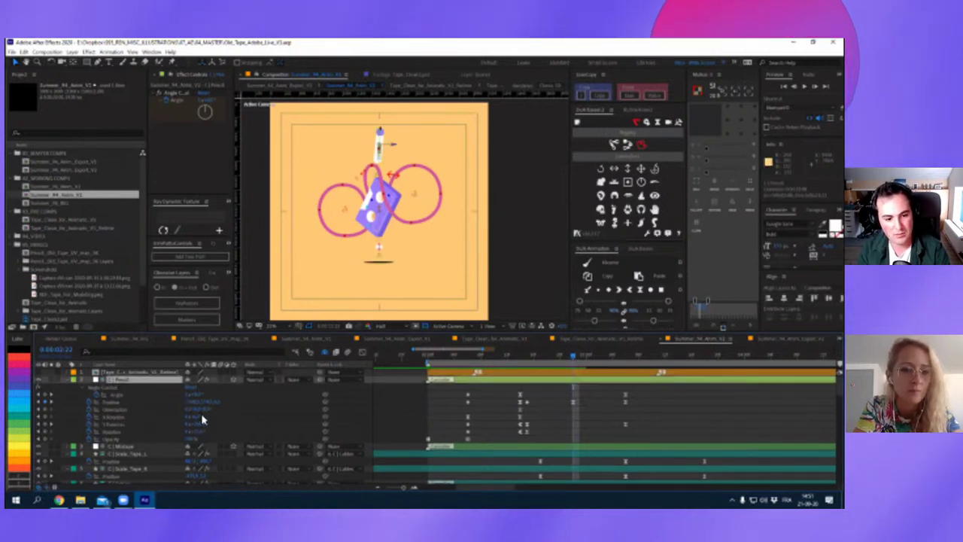
left_click(148, 416)
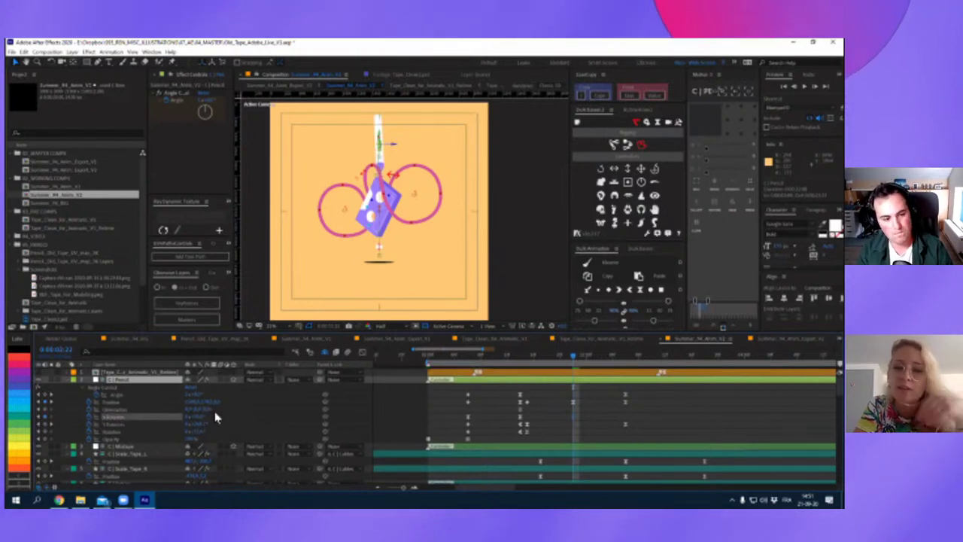
left_click(606, 471)
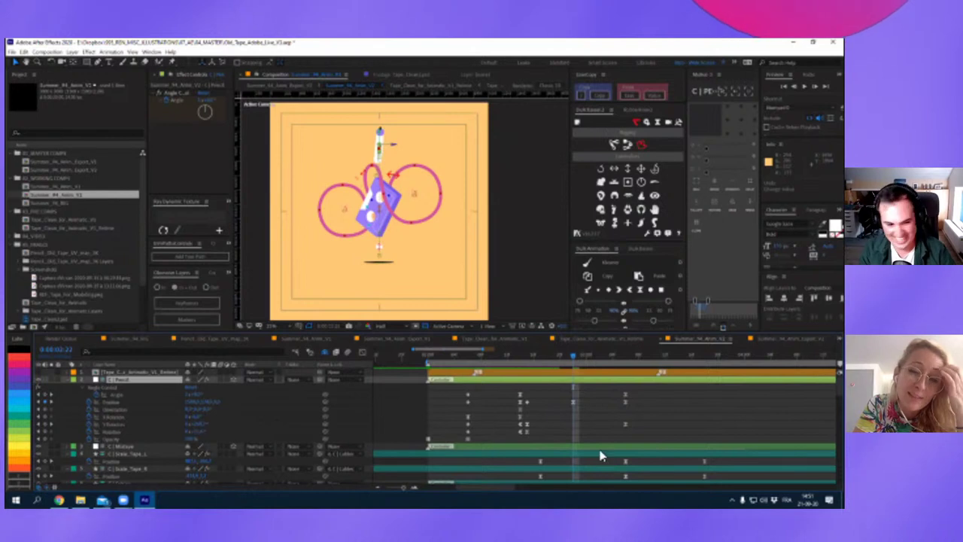
left_click(217, 403)
left_click_drag(216, 403, 271, 409)
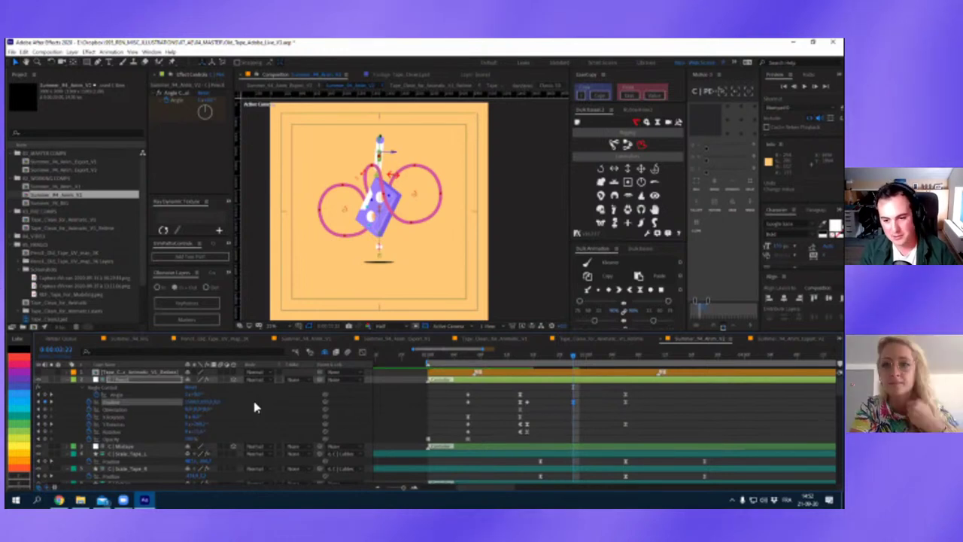
left_click(586, 391)
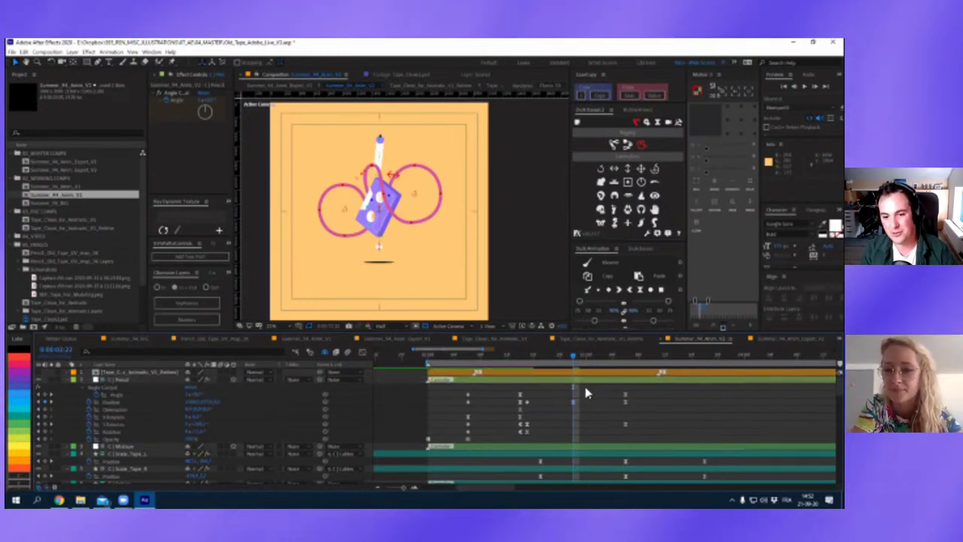
Scrub the frames around 0:00:02:22 to check the lowered pencil.
left_click(529, 363)
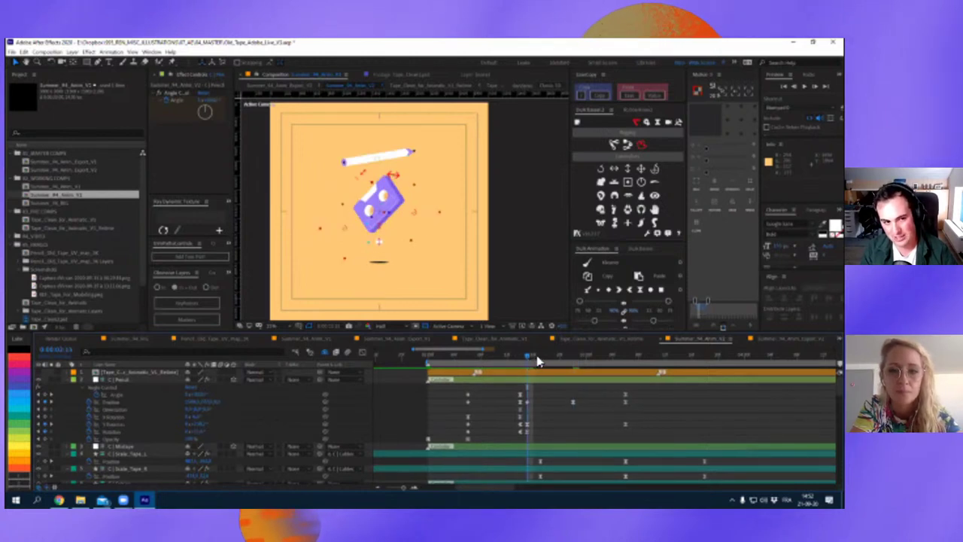
left_click(573, 364)
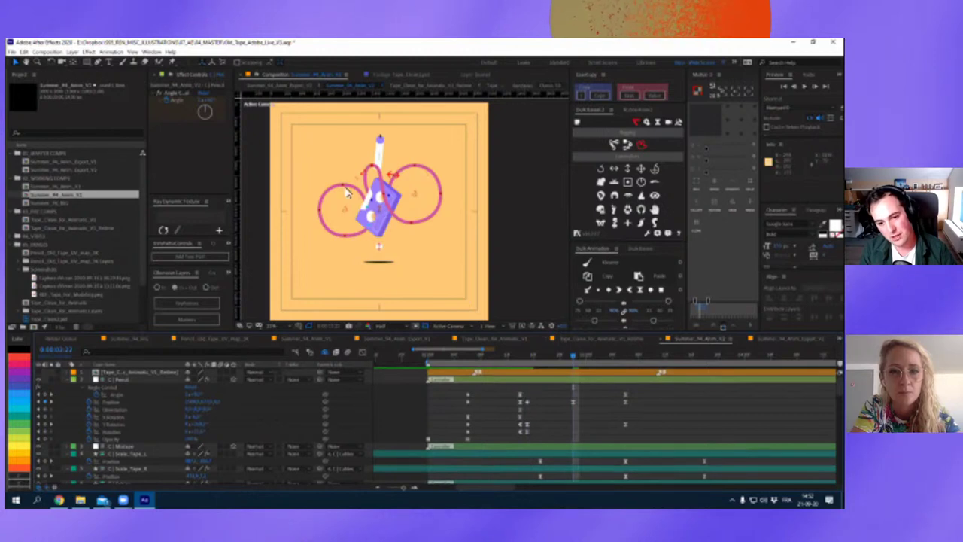
mouse_move(531, 362)
left_mouse_down()
mouse_move(572, 366)
mouse_move(582, 424)
left_mouse_up()
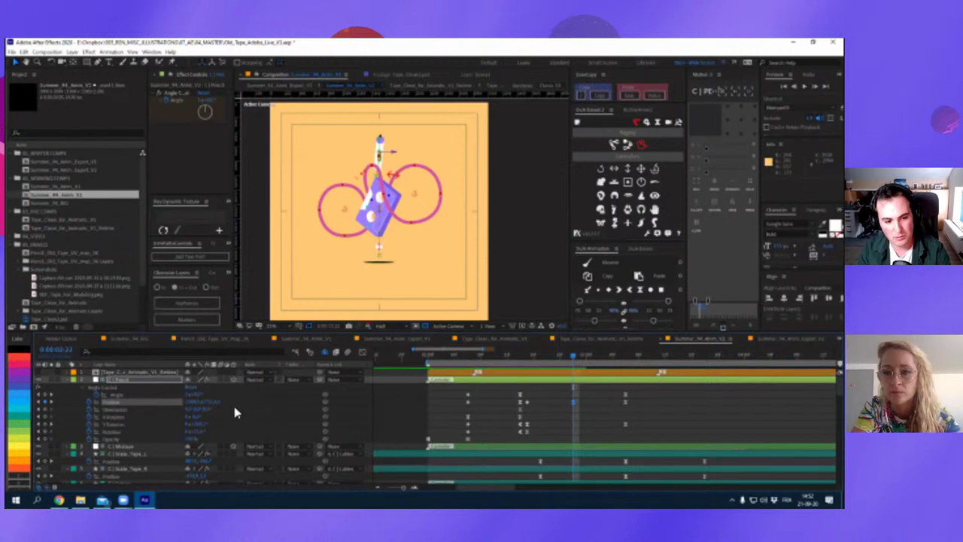
scroll(47, 421, "down", 3)
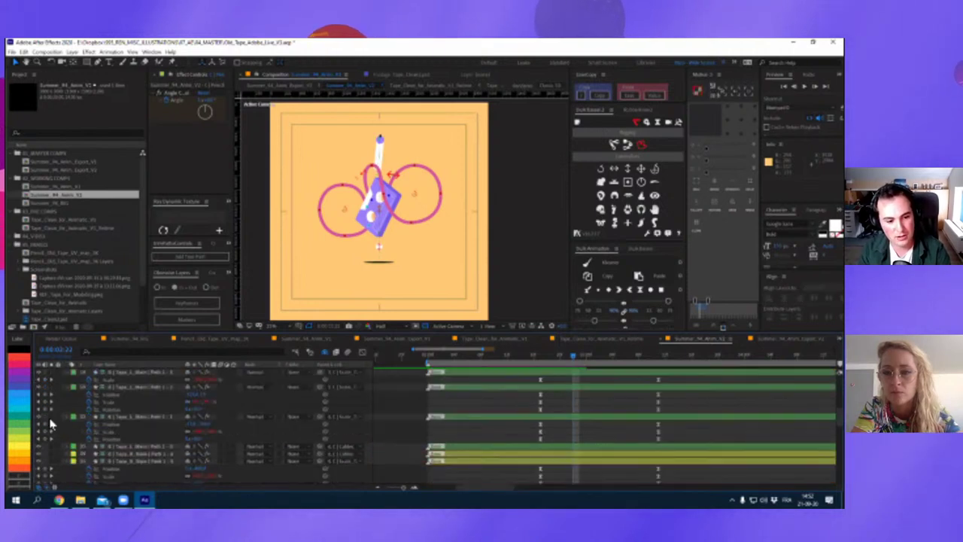
scroll(83, 440, "down", 2)
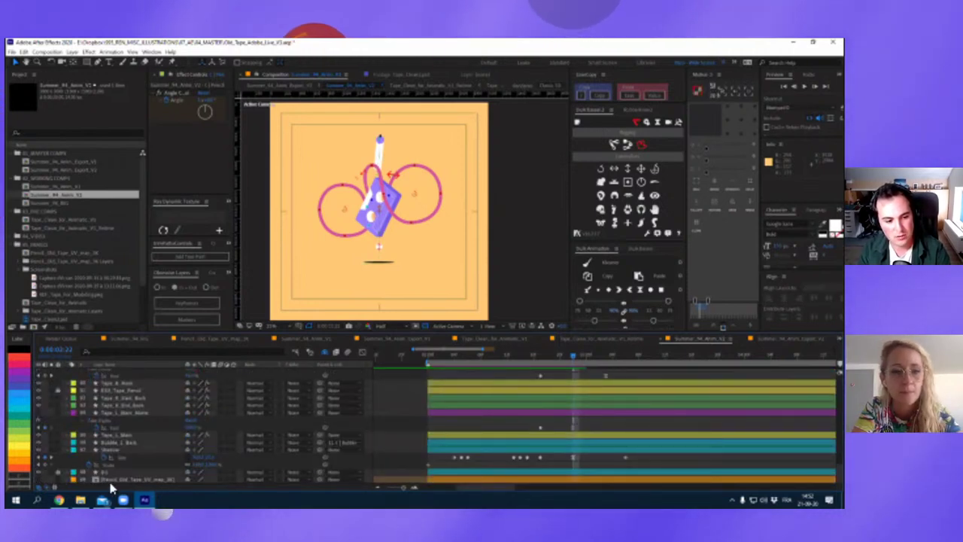
scroll(109, 427, "up", 3)
scroll(112, 428, "up", 2)
scroll(124, 430, "up", 2)
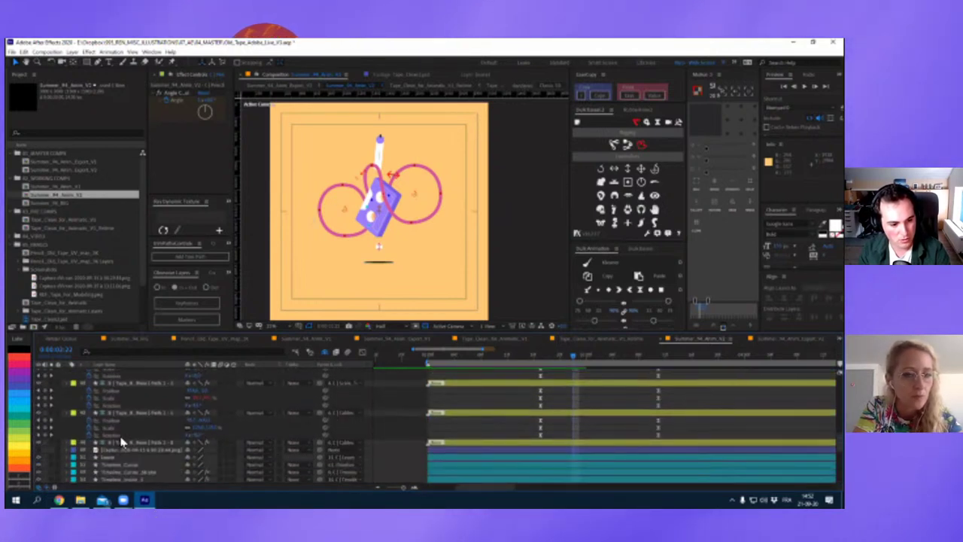
scroll(120, 426, "down", 3)
scroll(120, 428, "down", 1)
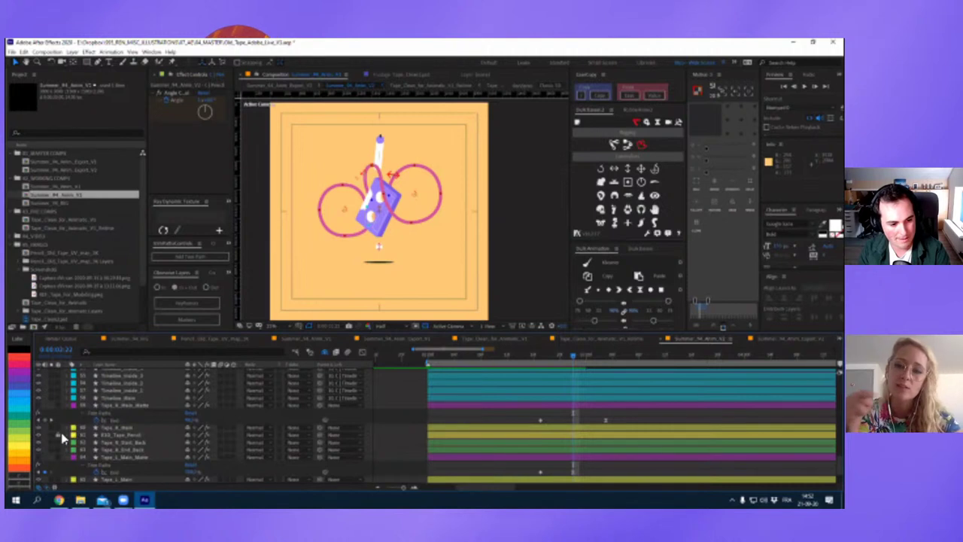
left_click(129, 436)
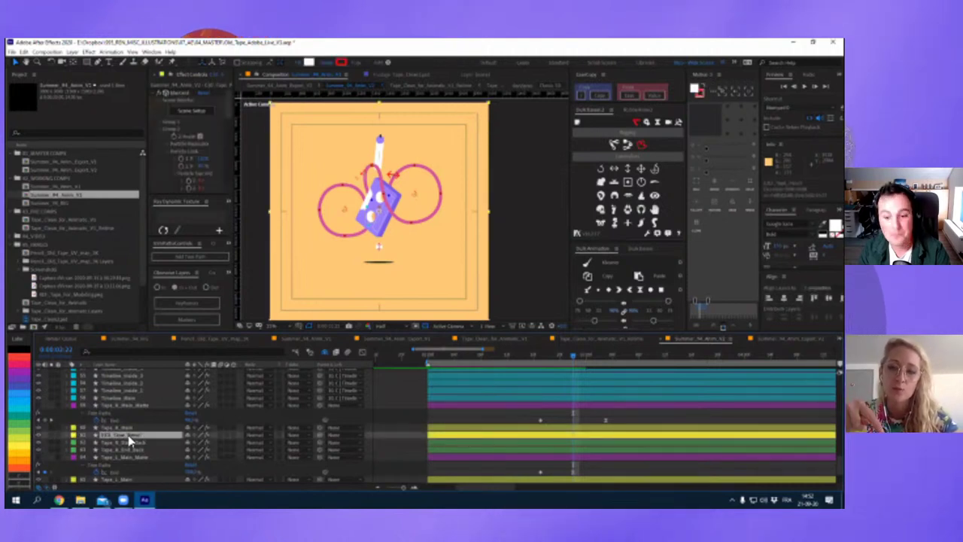
left_click(61, 287)
left_click(49, 269)
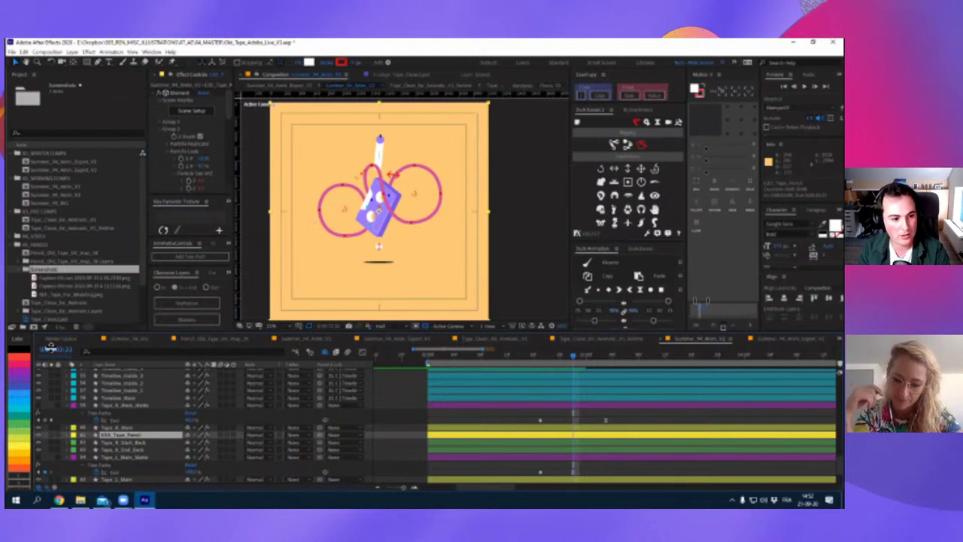
double_click(66, 280)
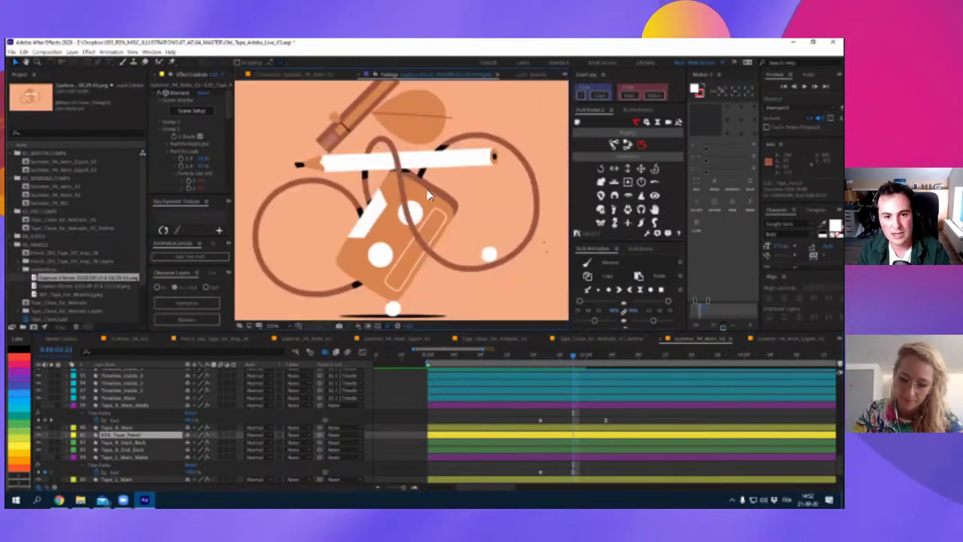
key("comma")
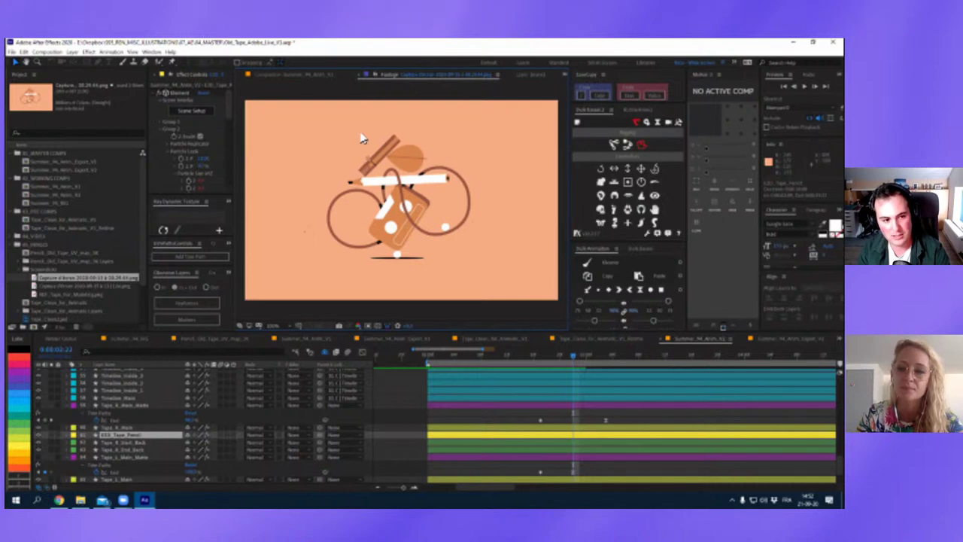
key("Down")
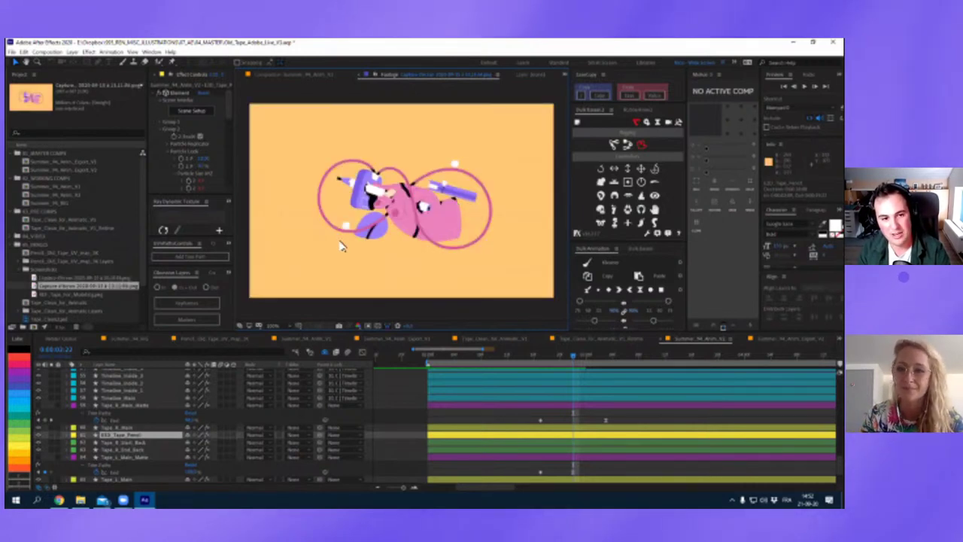
left_click(581, 418)
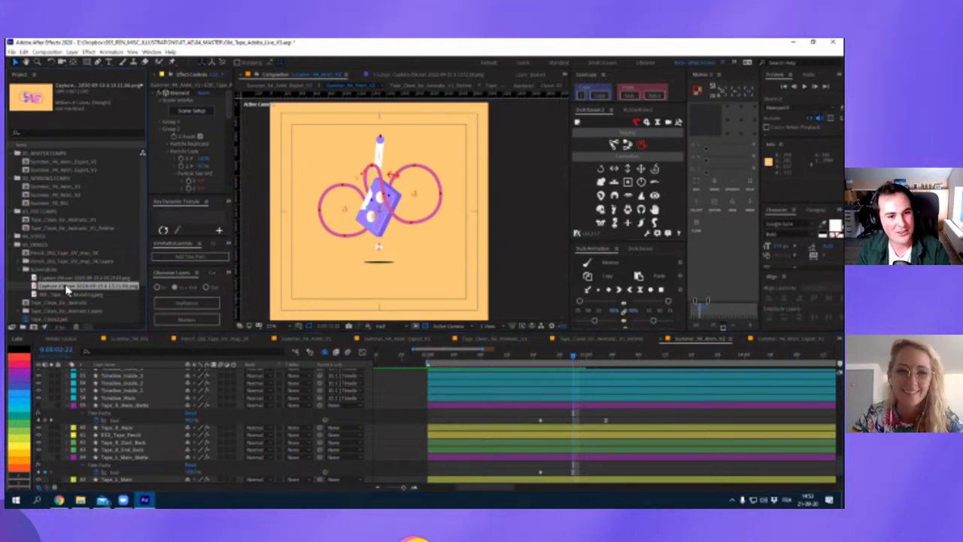
Return to the composition view and scrub the animation forward from an earlier frame.
left_click(419, 78)
left_click(297, 75)
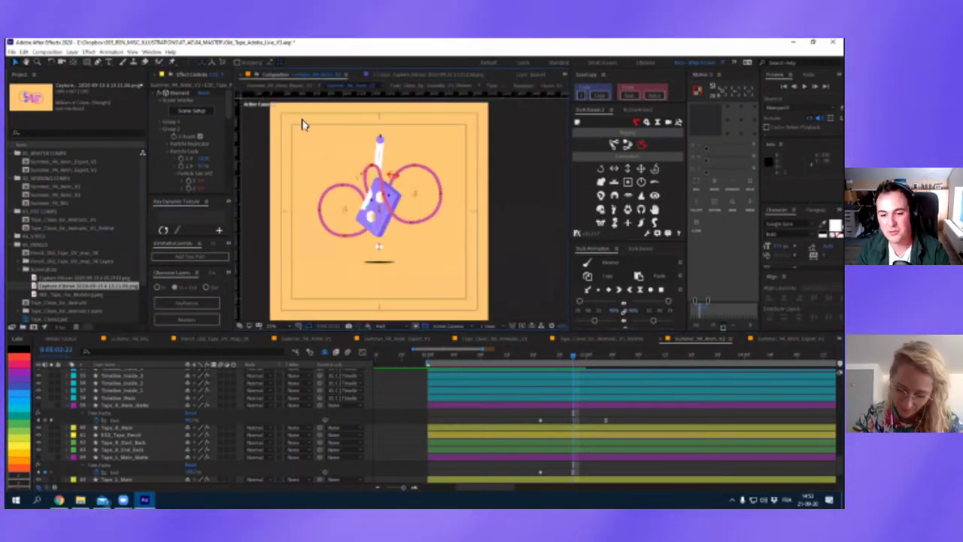
left_click(540, 362)
scroll(538, 386, "up", 3)
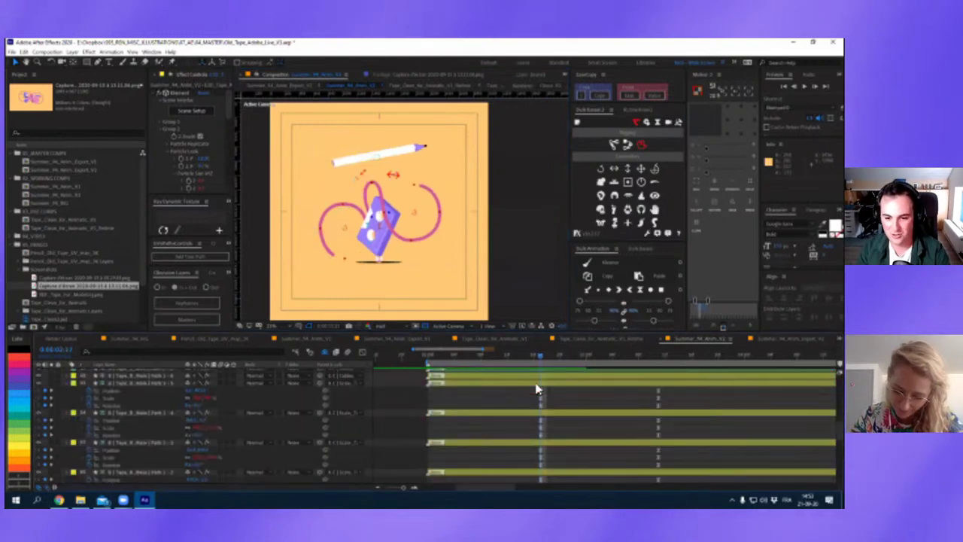
scroll(549, 395, "up", 3)
scroll(579, 433, "up", 3)
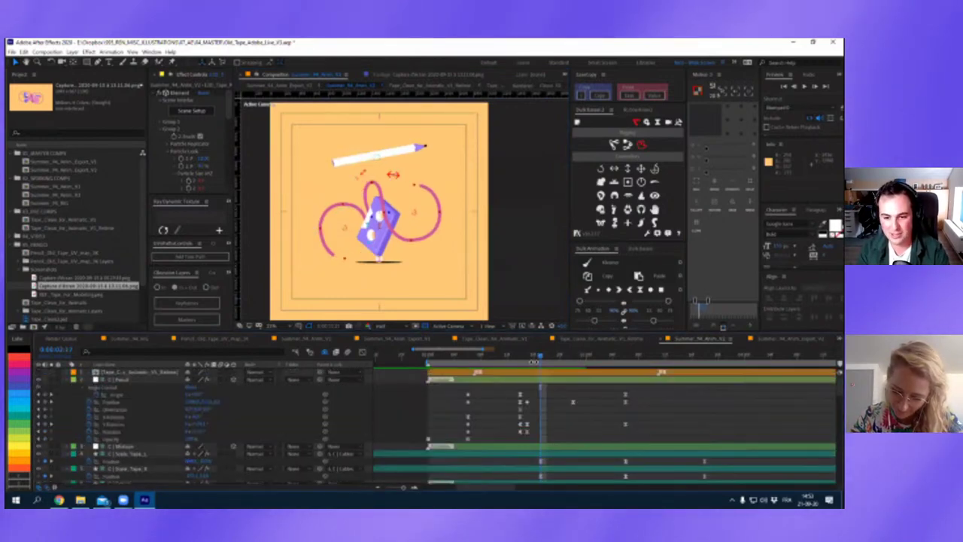
scroll(588, 414, "down", 2)
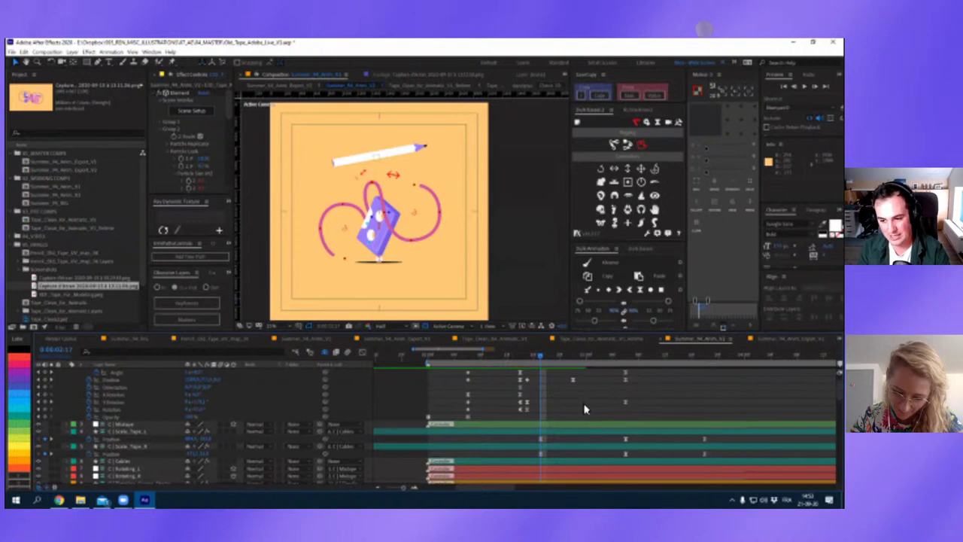
left_click_drag(540, 360, 572, 367)
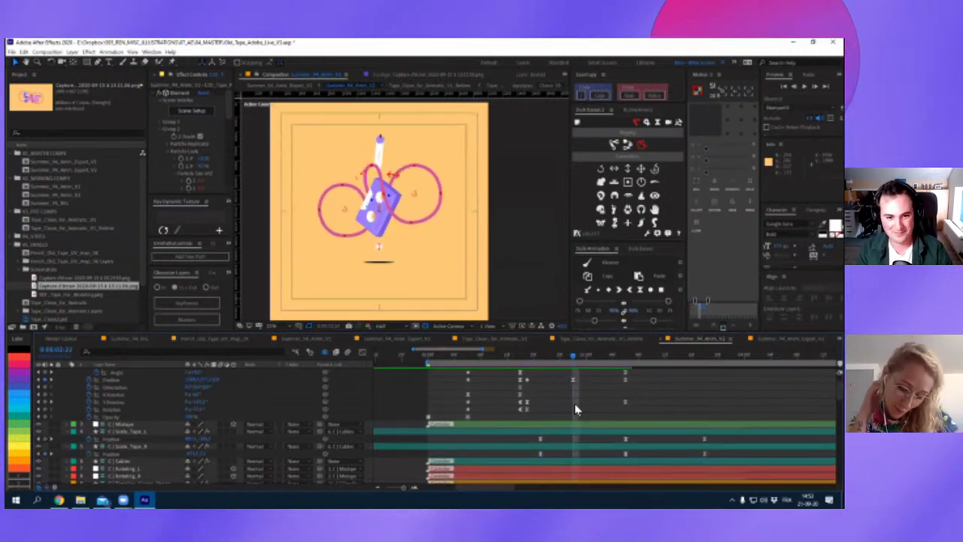
scroll(580, 415, "up", 2)
Key the pencil's Rotation so it lies nearly horizontal, then shift that keyframe in time.
left_click(128, 380)
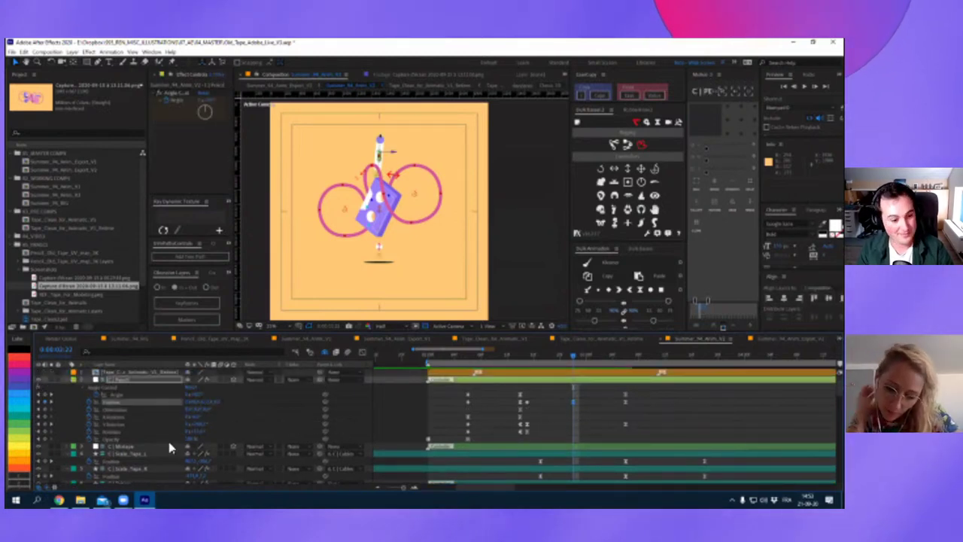
left_click_drag(191, 425, 154, 425)
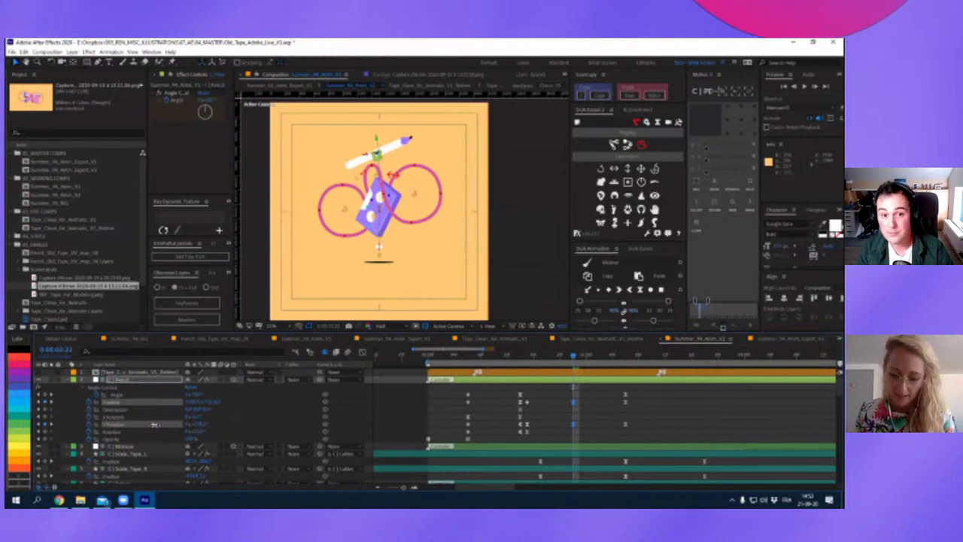
left_click(533, 358)
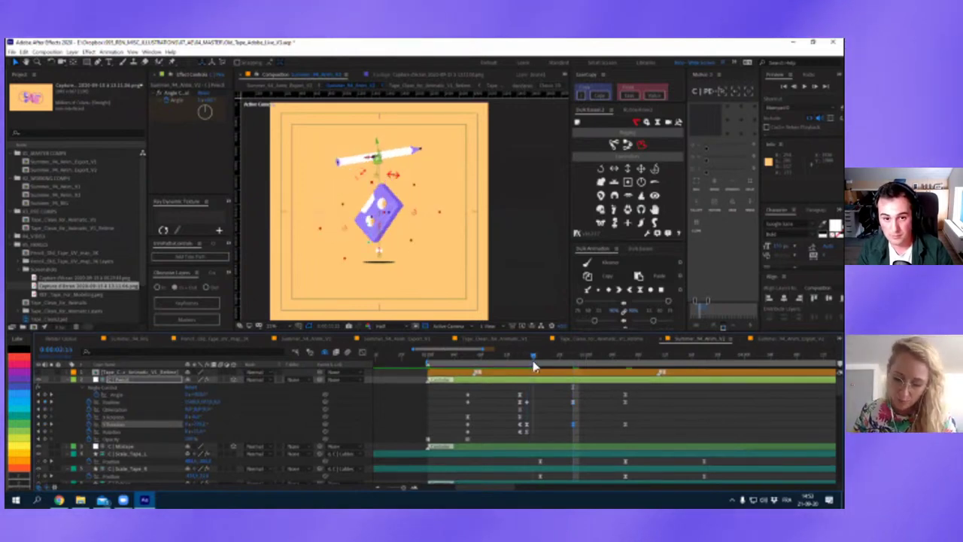
left_click_drag(540, 369, 576, 385)
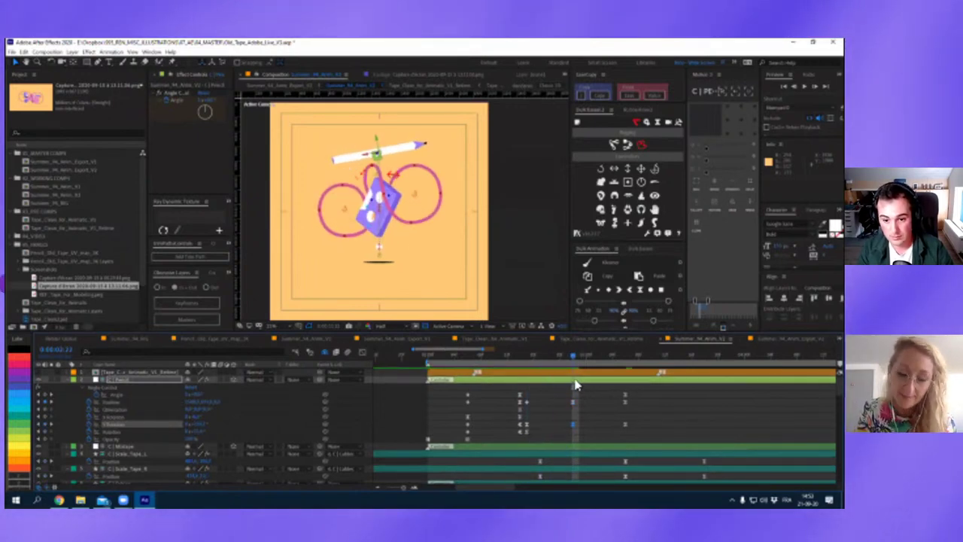
left_click_drag(558, 429, 559, 426)
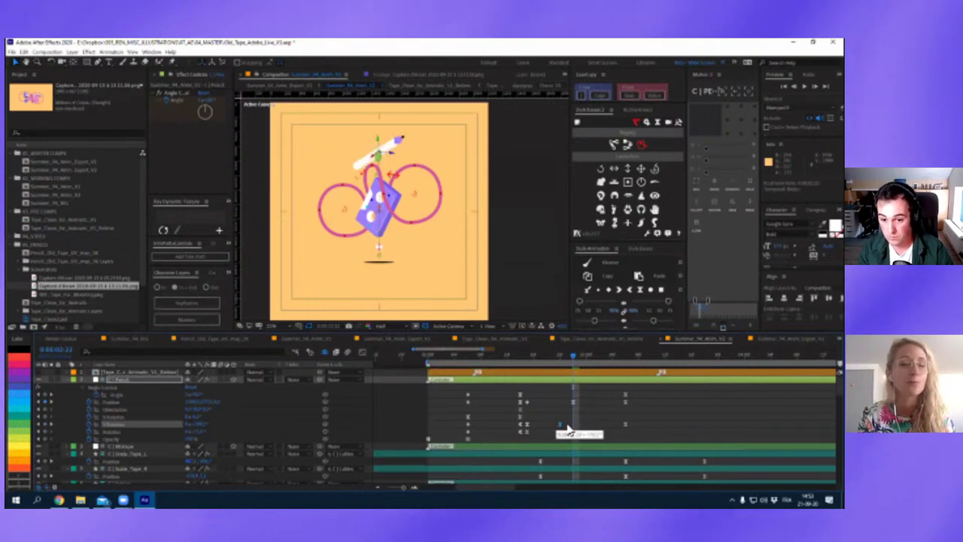
left_click(560, 355)
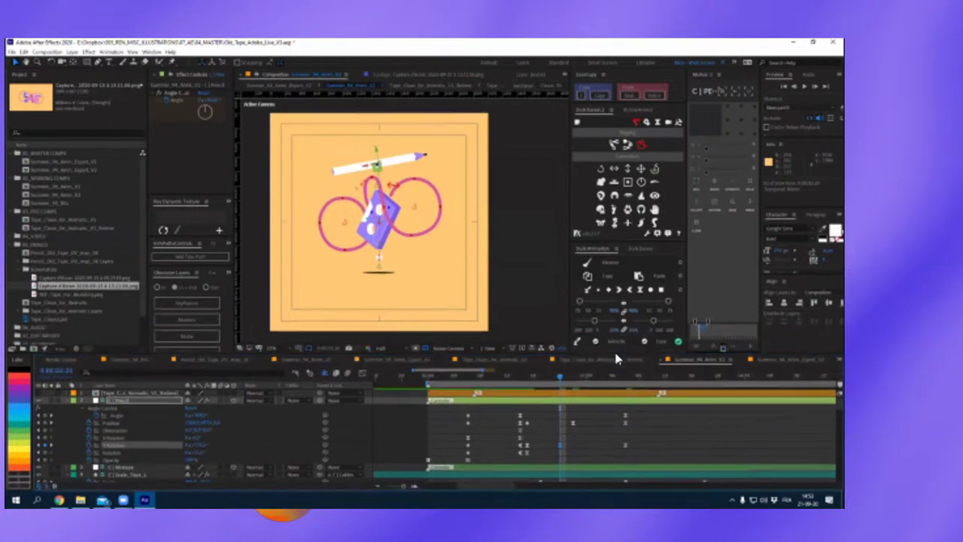
Deselect the pencil, start a preview, and scrub through the cassette animation.
right_click(683, 360)
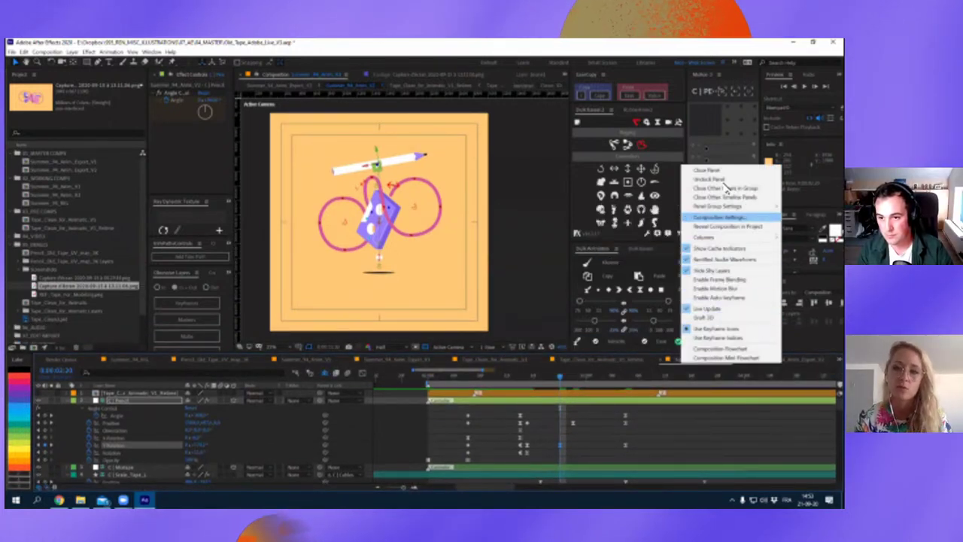
left_click(721, 189)
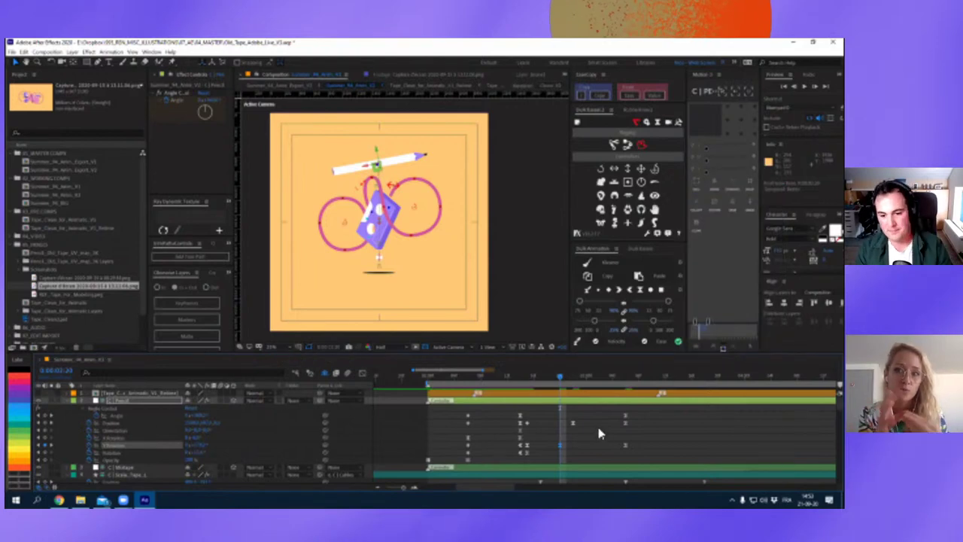
left_click(593, 424)
key("space")
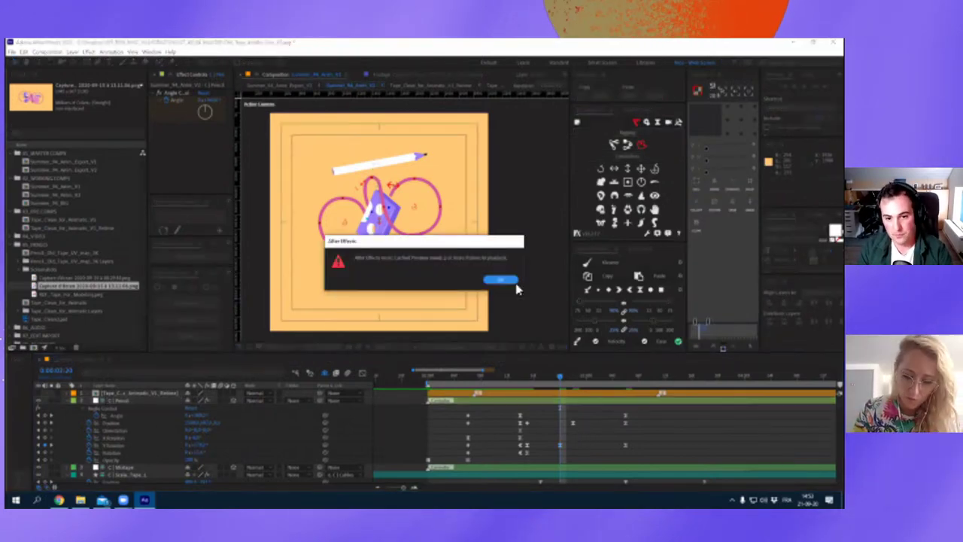
left_click(508, 280)
left_click(528, 381)
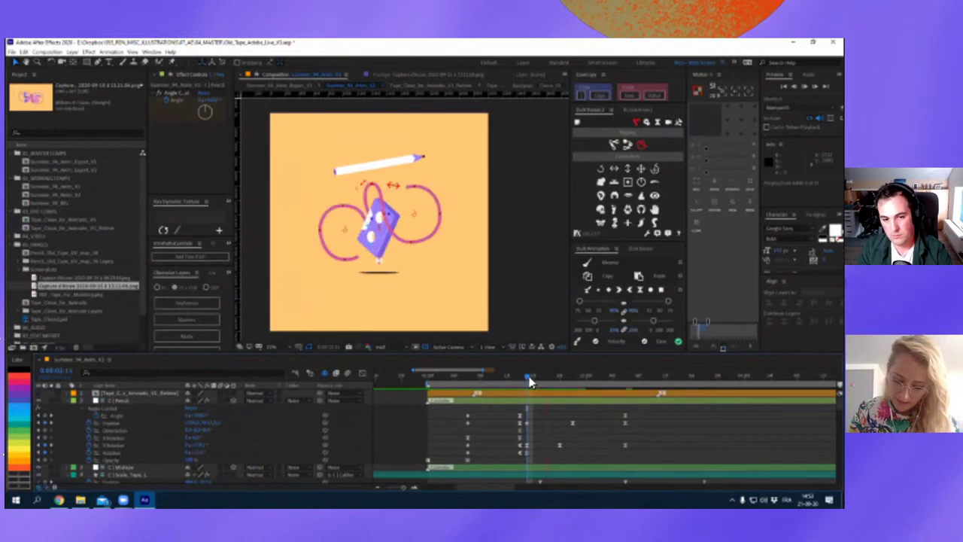
mouse_move(528, 382)
left_mouse_down()
mouse_move(552, 377)
mouse_move(580, 394)
mouse_move(560, 425)
left_mouse_up()
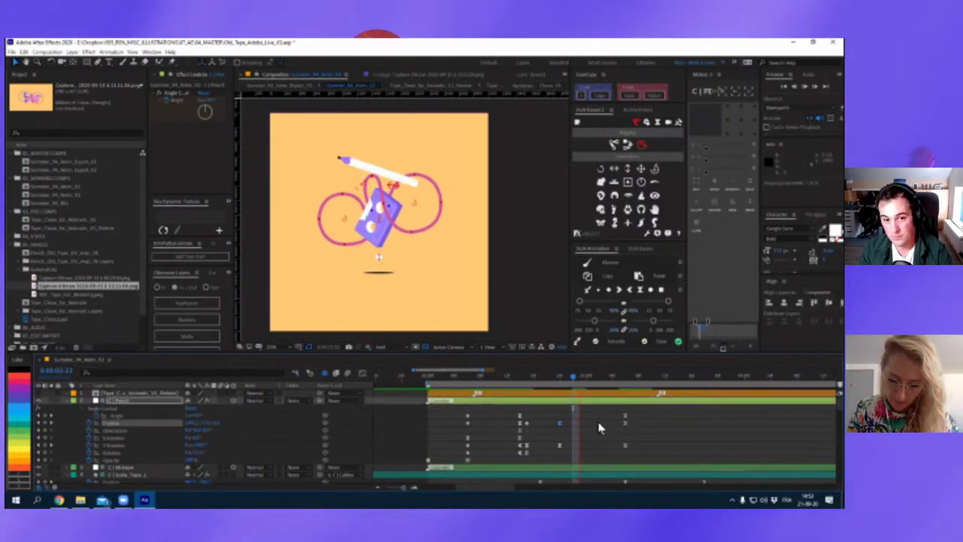
Jump to the pencil's next keyframe, adjust its pose, and preview the animation.
key("'")
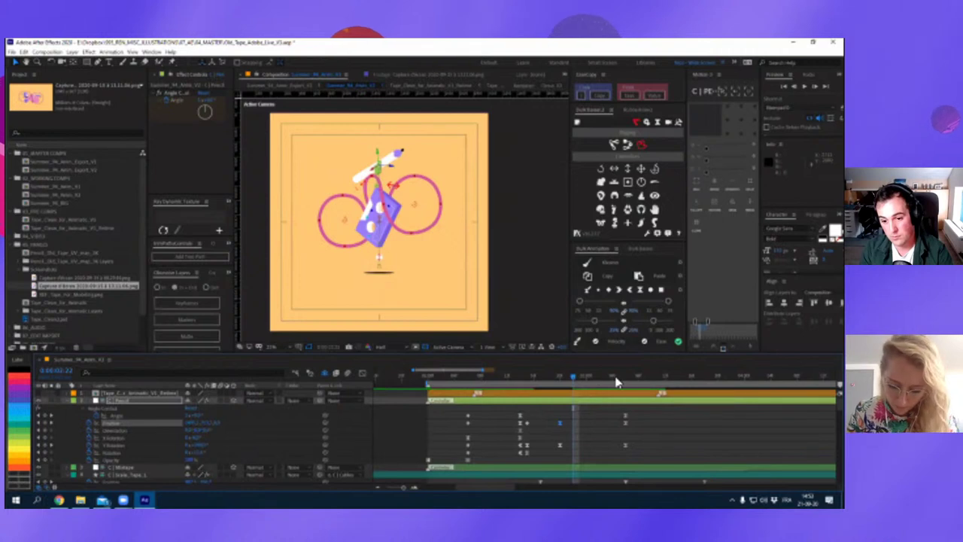
key("k")
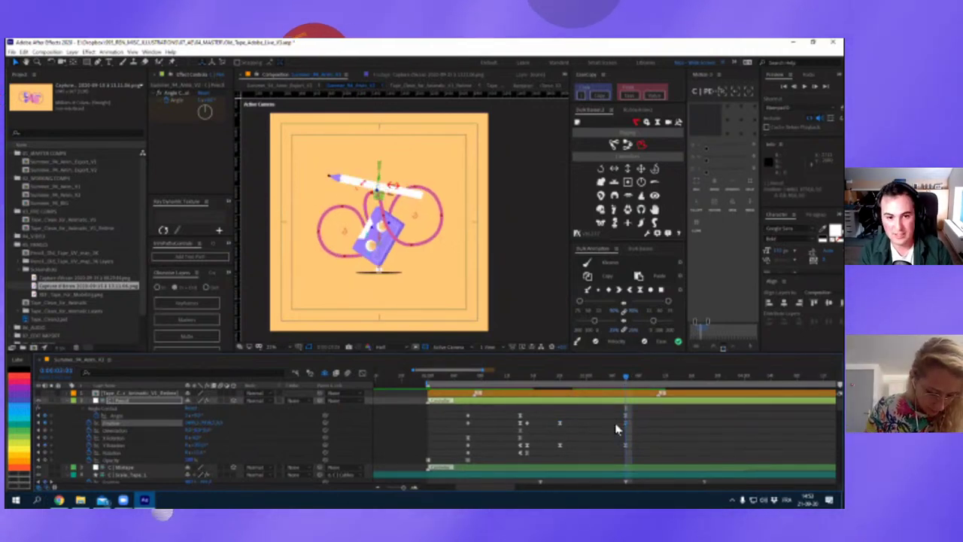
key("ctrl+z")
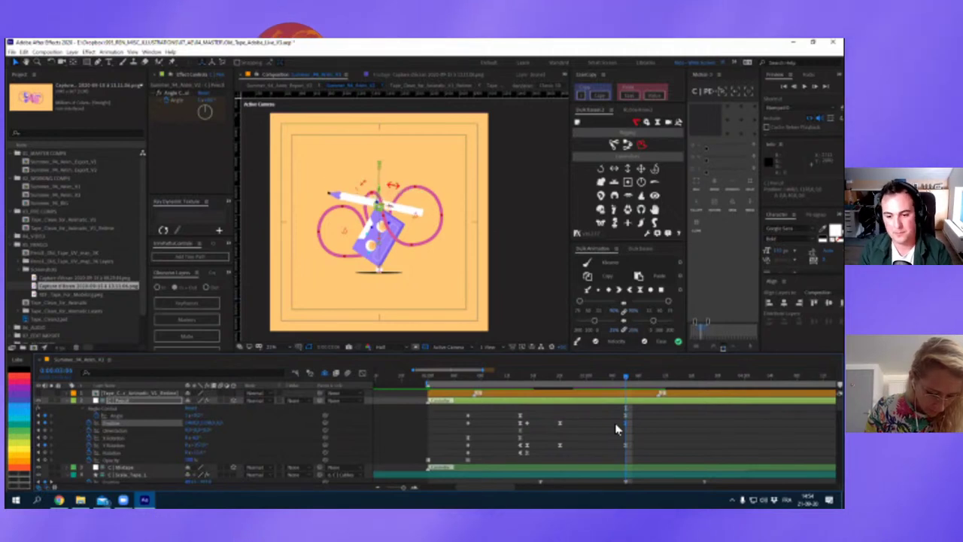
key("space")
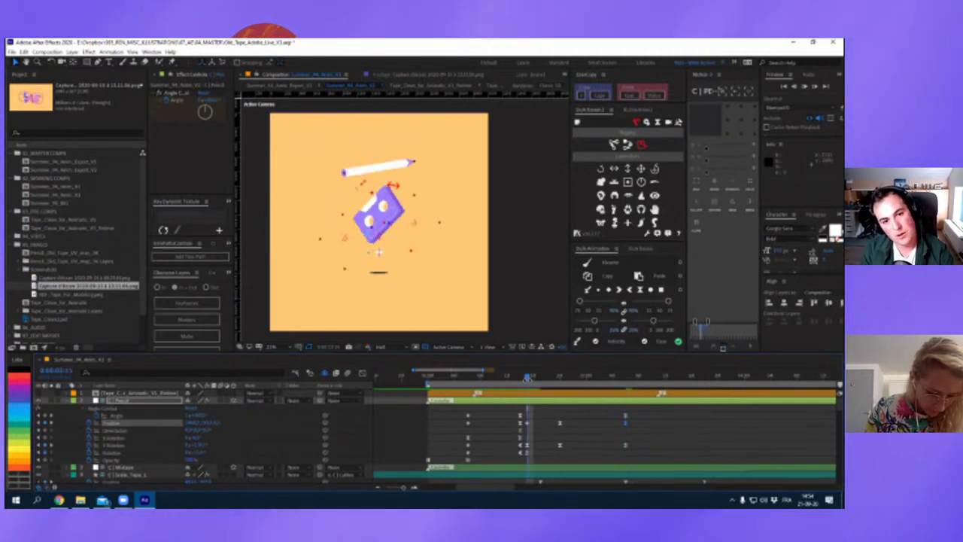
key("space")
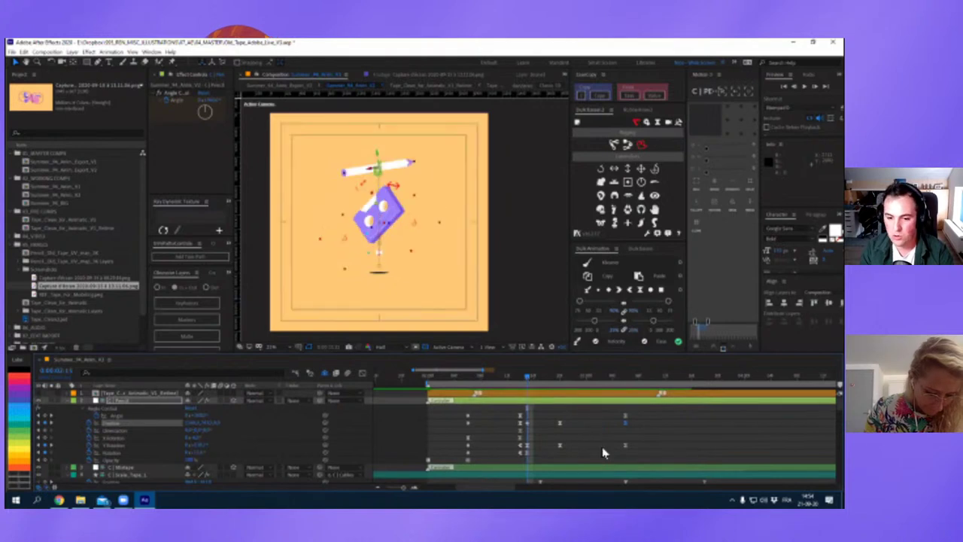
left_click_drag(601, 450, 564, 455)
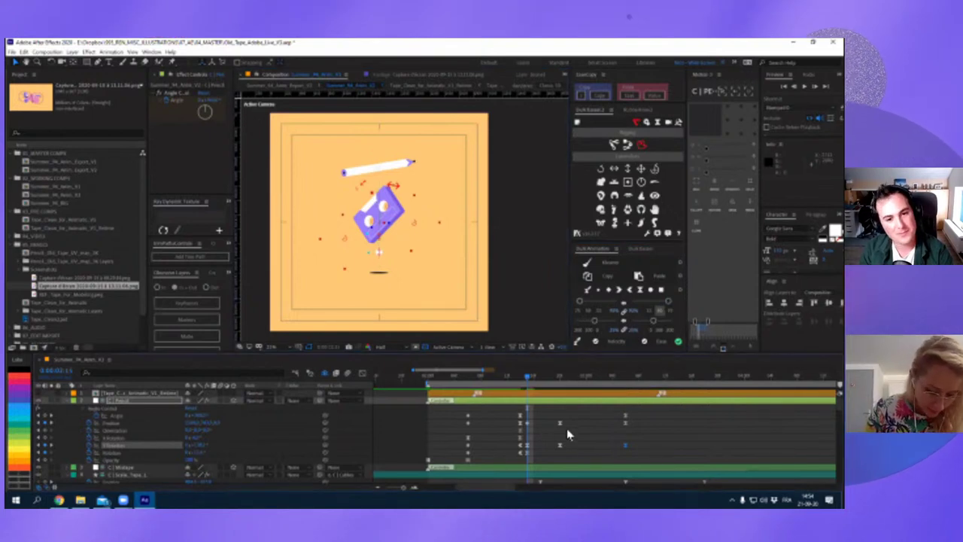
key("space")
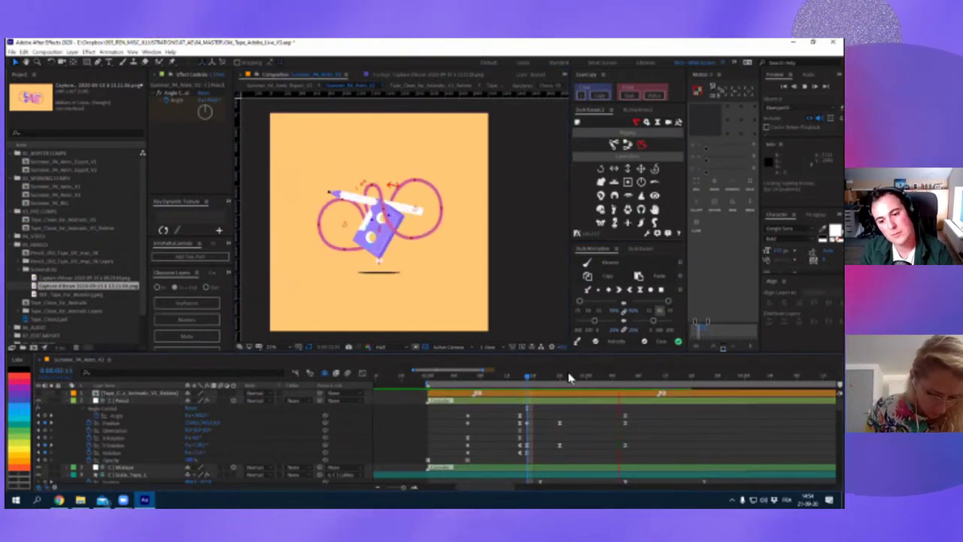
key("space")
left_click(560, 445)
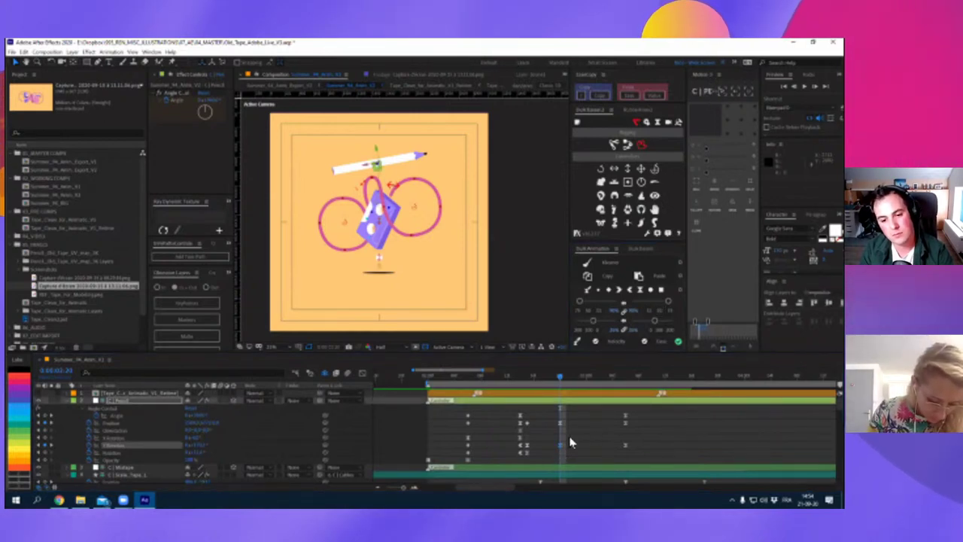
left_click(570, 440)
left_click_drag(529, 382, 550, 397)
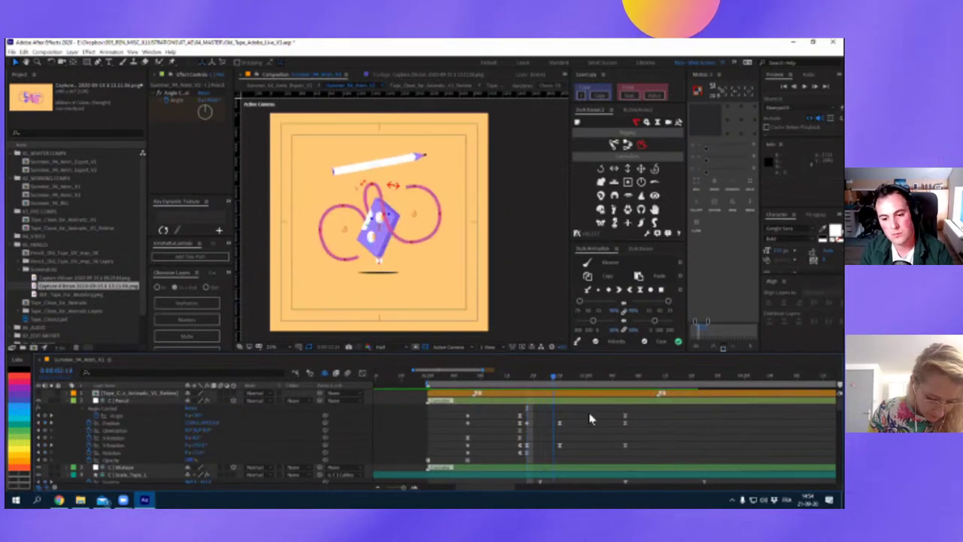
left_click(559, 423)
left_click(558, 382)
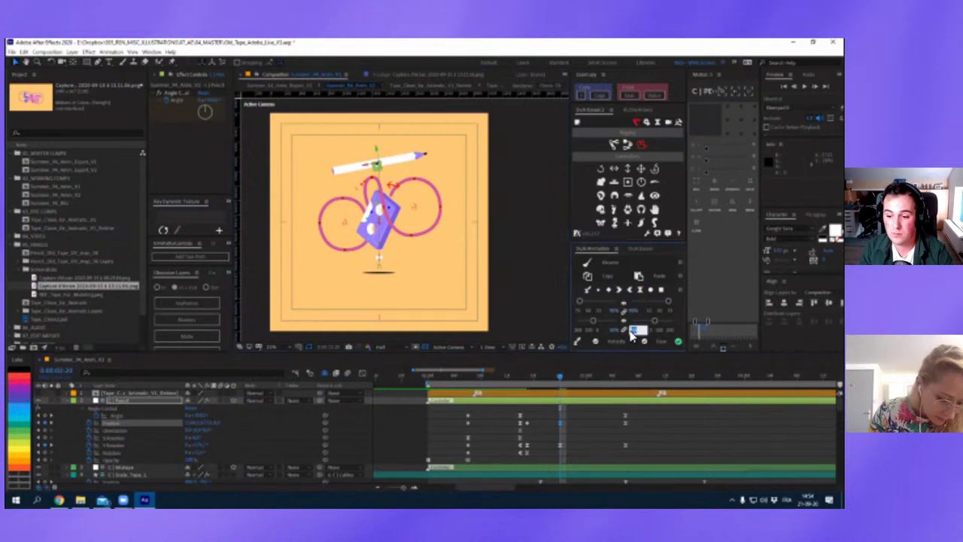
left_click(531, 382)
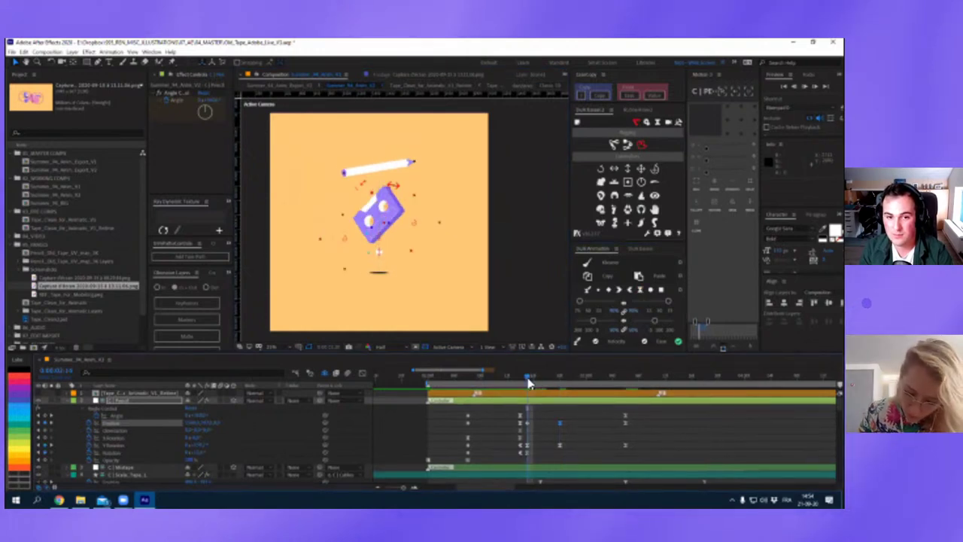
key("space")
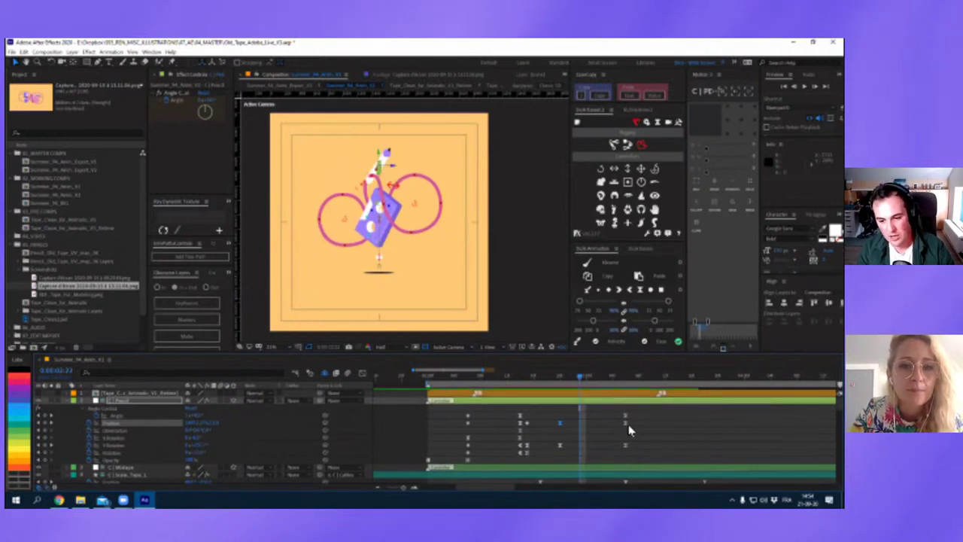
left_click(601, 428)
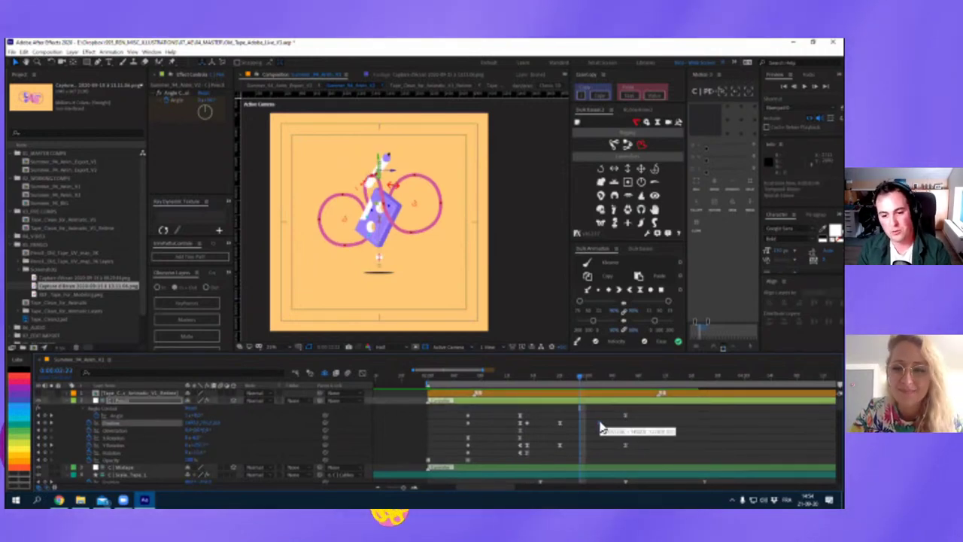
mouse_move(527, 376)
left_mouse_down()
mouse_move(546, 376)
mouse_move(584, 420)
left_mouse_up()
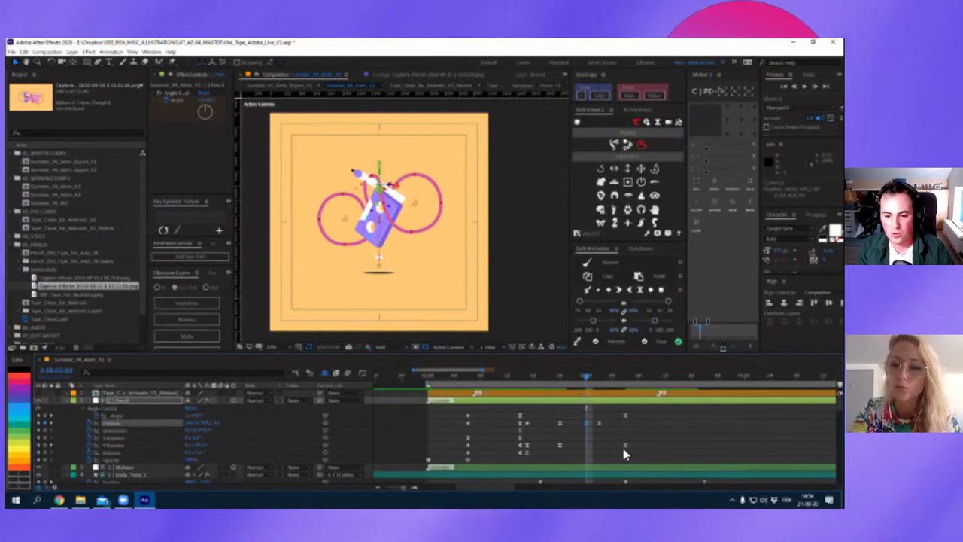
Shift the pencil keyframe slightly earlier and scrub to check the motion.
left_click_drag(624, 446, 618, 446)
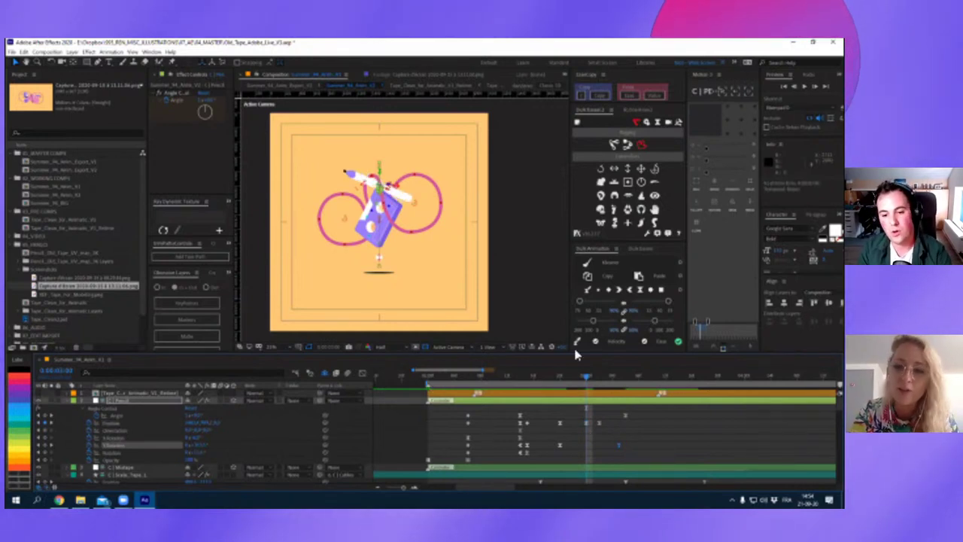
left_click(561, 377)
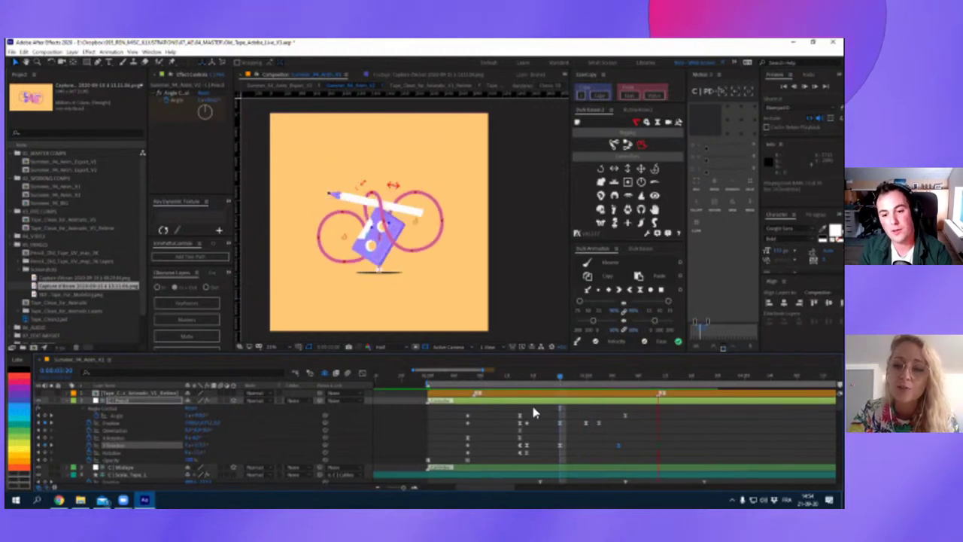
left_click_drag(560, 376, 587, 387)
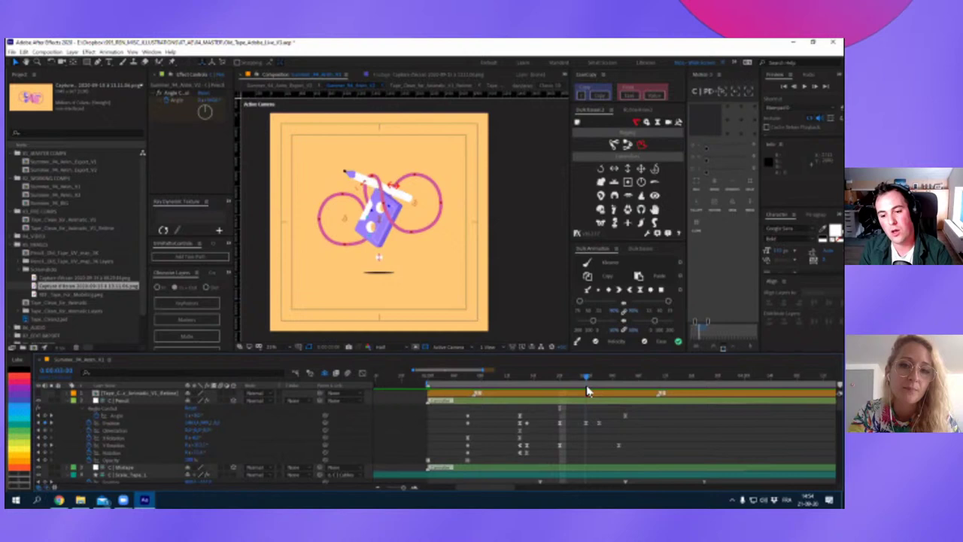
left_click(595, 428)
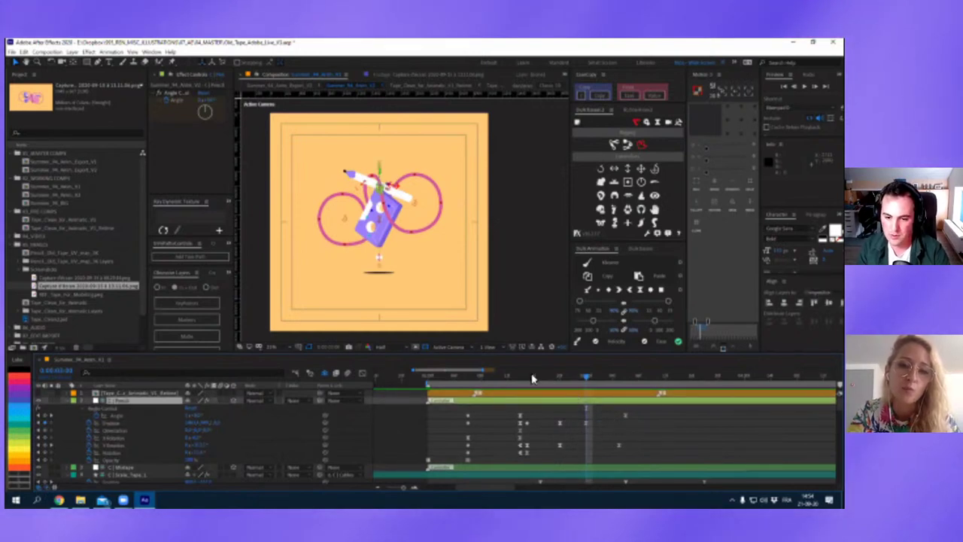
left_click(532, 378)
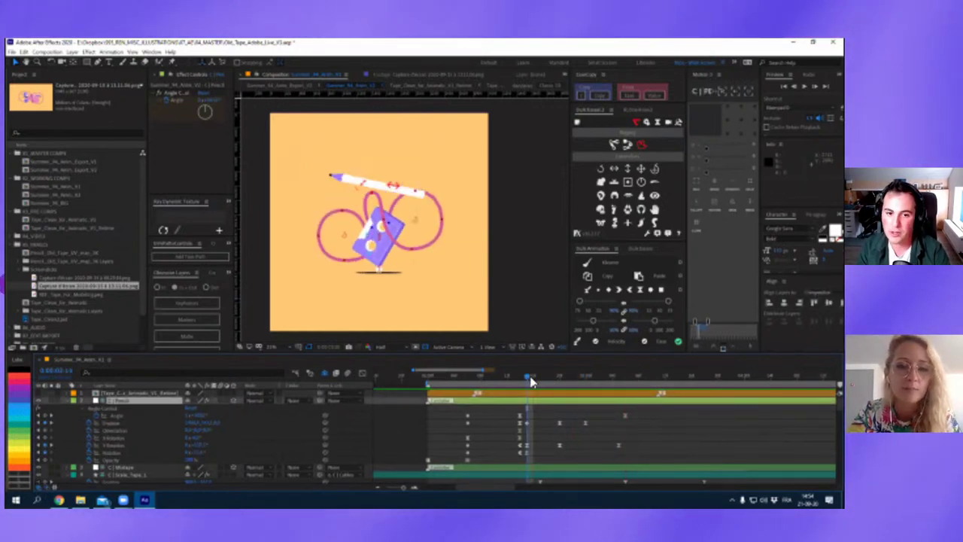
left_click_drag(532, 382, 581, 398)
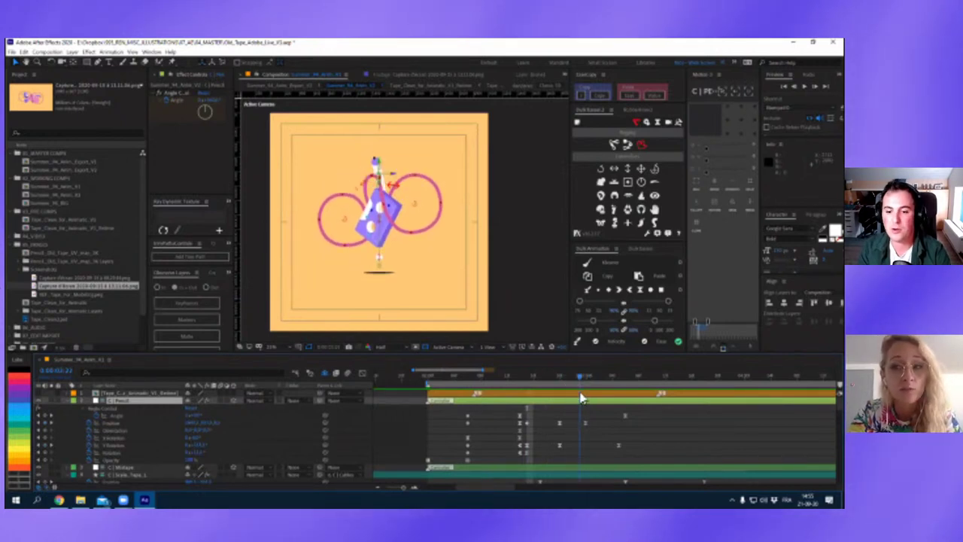
Tilt the pencil's rotation to a new angle at the current frame.
left_click(588, 422)
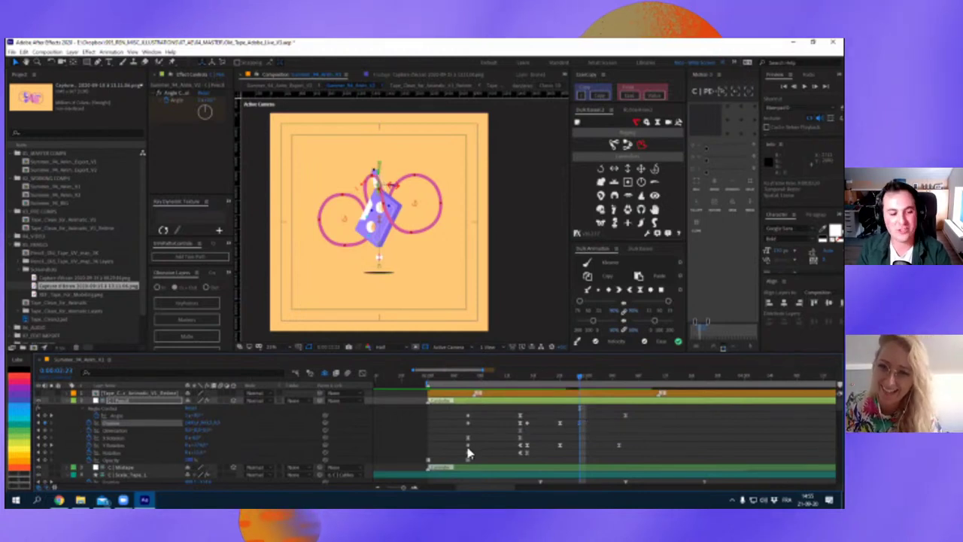
left_click(195, 439)
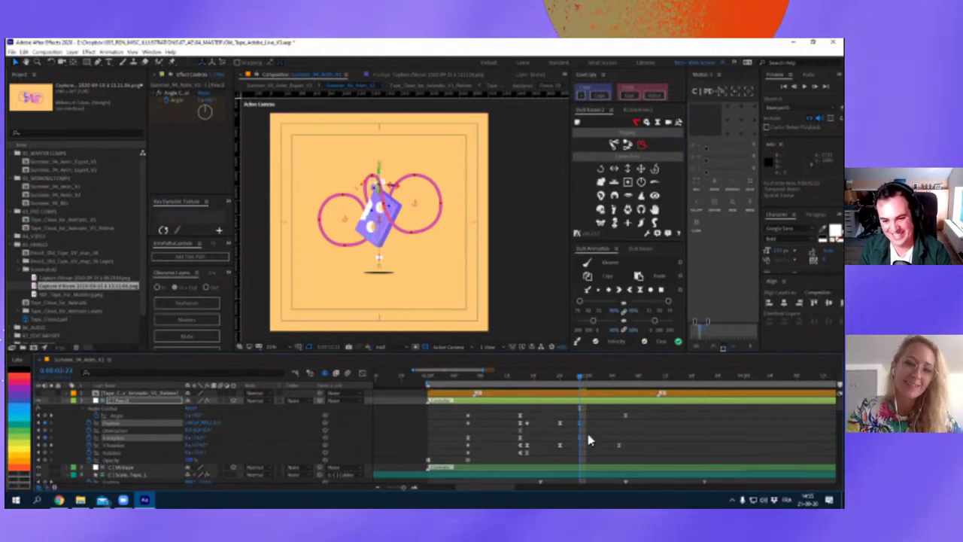
left_click_drag(529, 385, 625, 408)
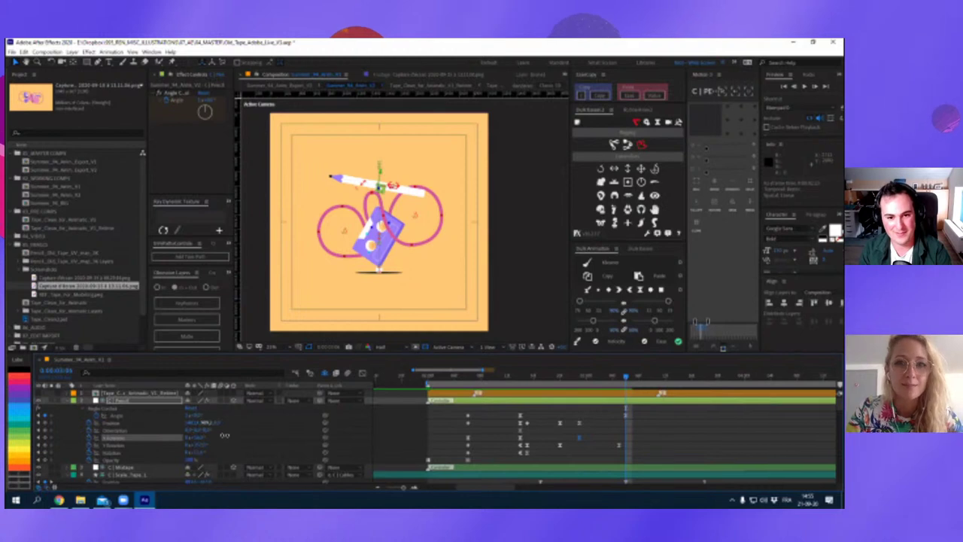
left_click_drag(197, 423, 280, 464)
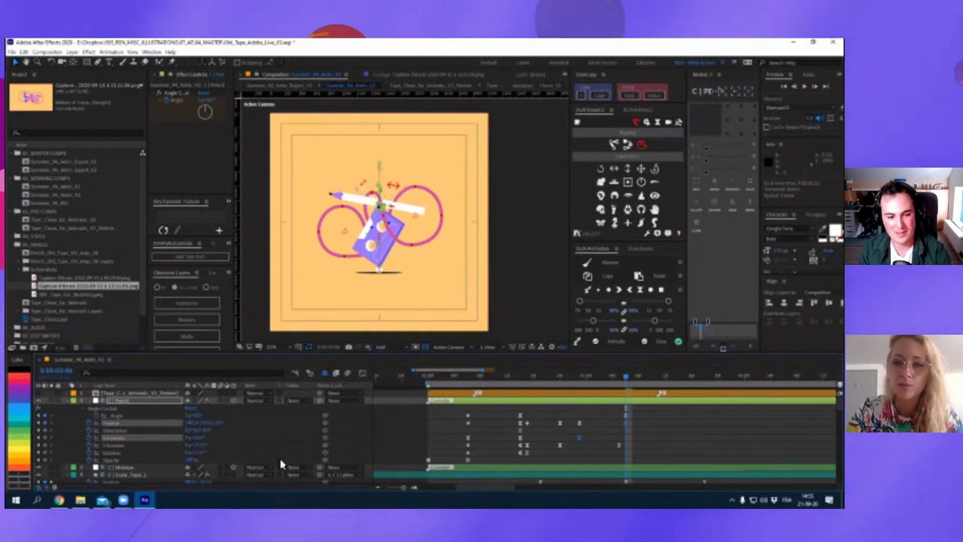
key("period")
key("period")
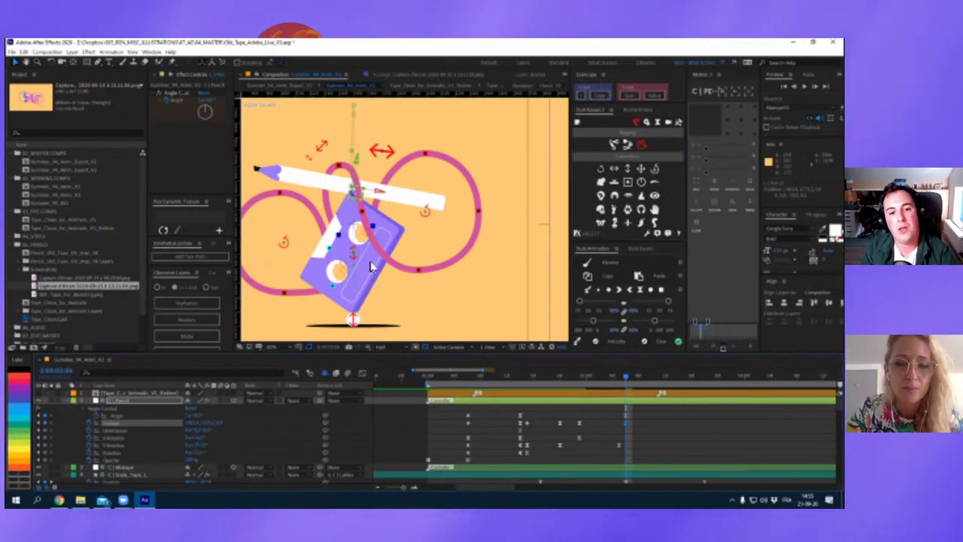
key("comma")
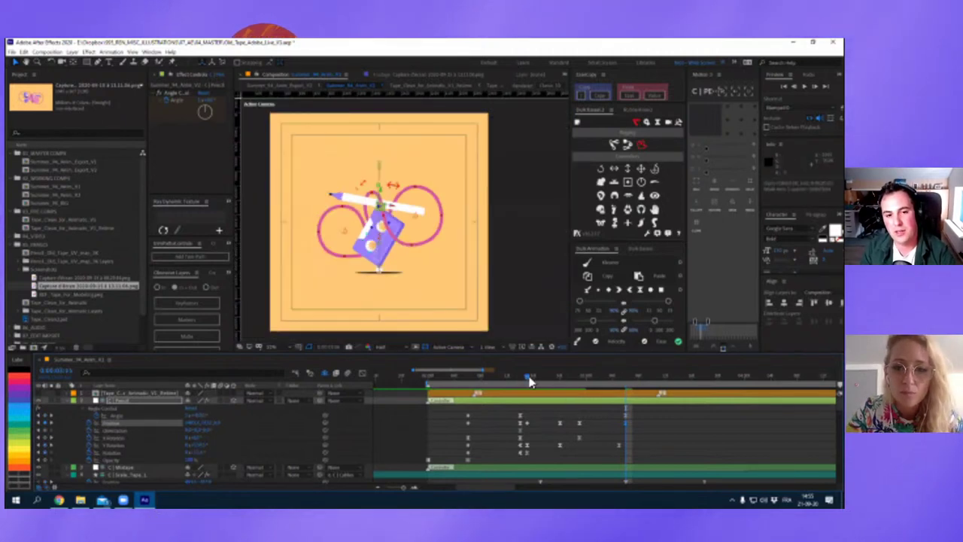
left_click_drag(530, 382, 559, 382)
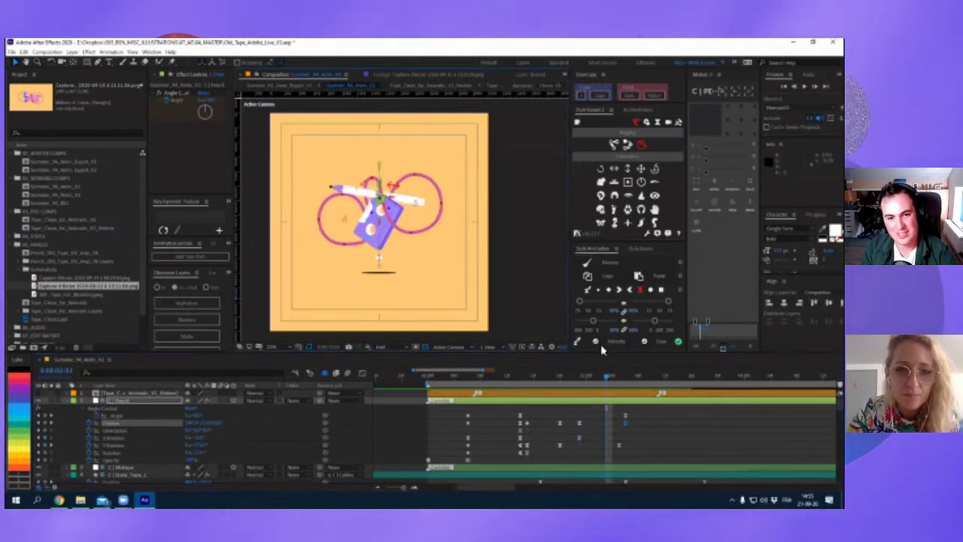
Widen the keyframe easing in the Motion panel and scrub through the result.
left_click_drag(667, 300, 639, 301)
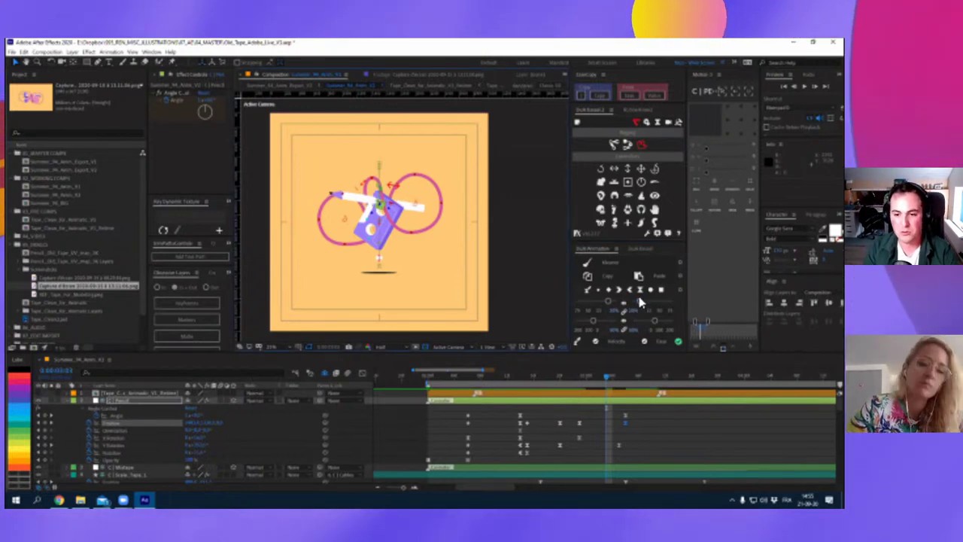
left_click_drag(641, 305, 650, 303)
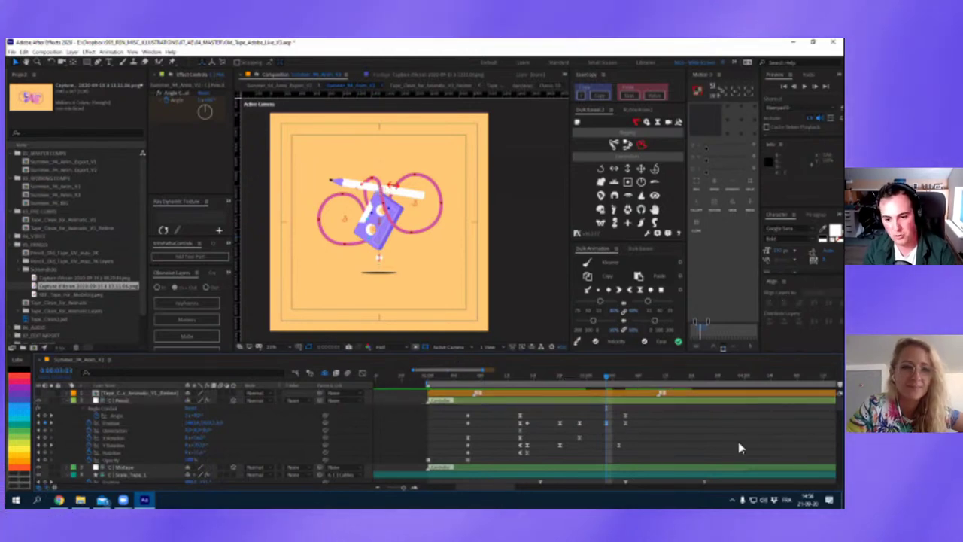
left_click_drag(582, 383, 629, 435)
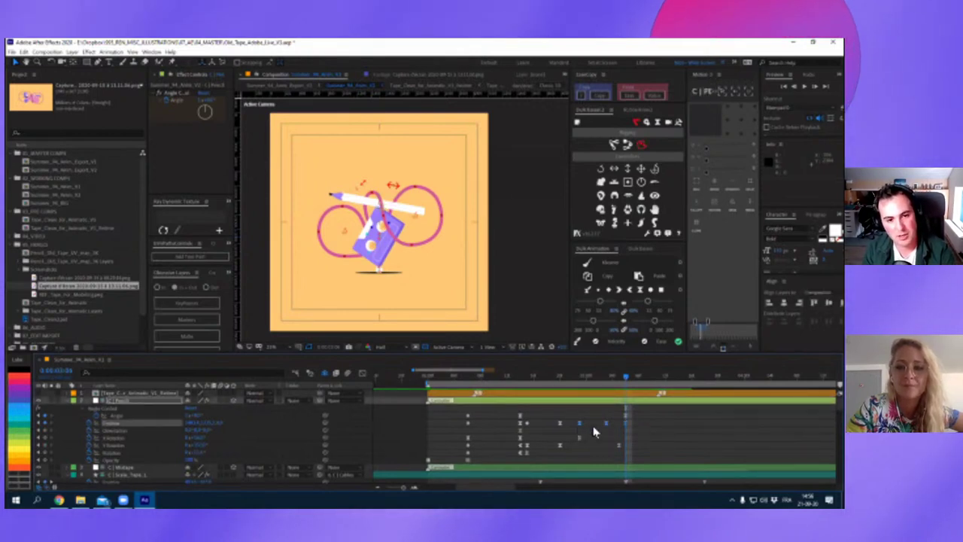
left_click_drag(579, 378, 628, 398)
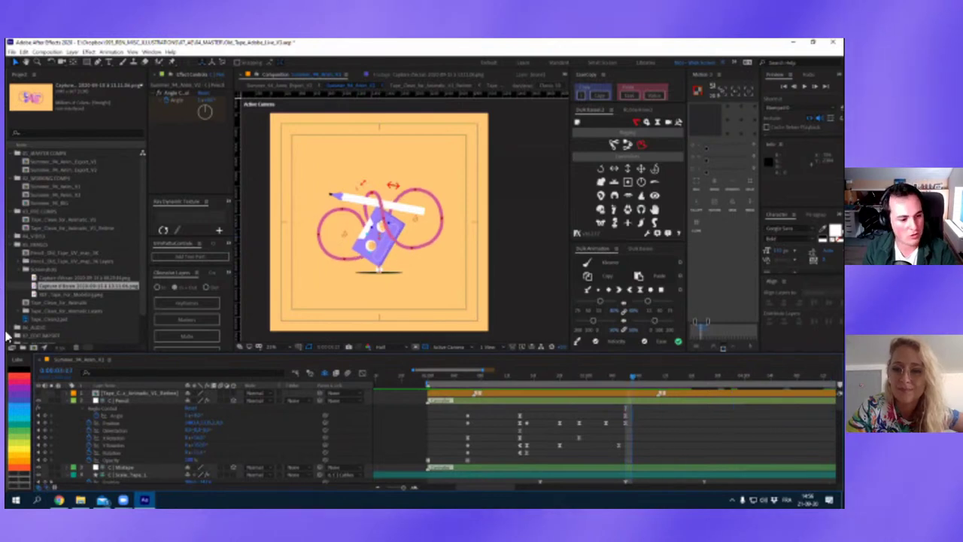
Preview the animation with the top cassette layer selected, then move the playhead to a pencil keyframe.
key("space")
key("space")
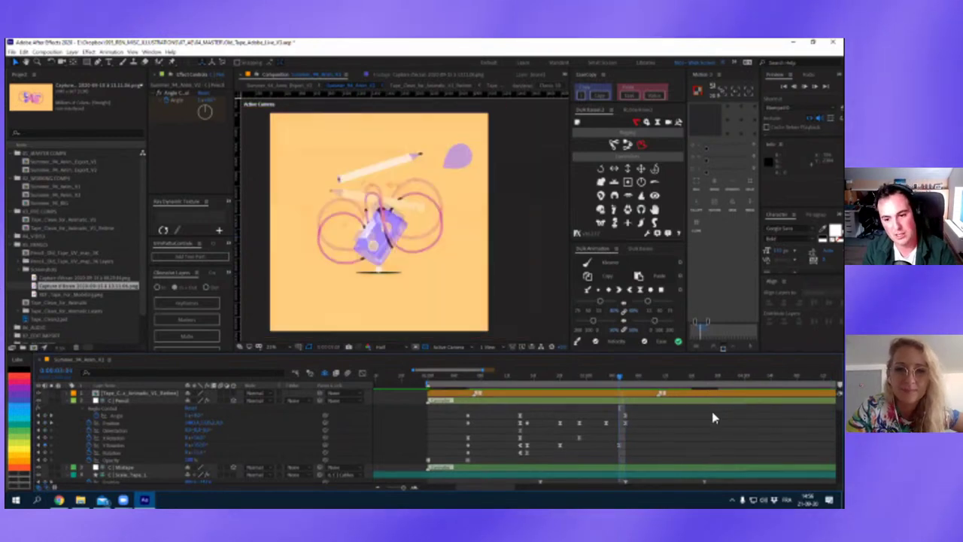
key("space")
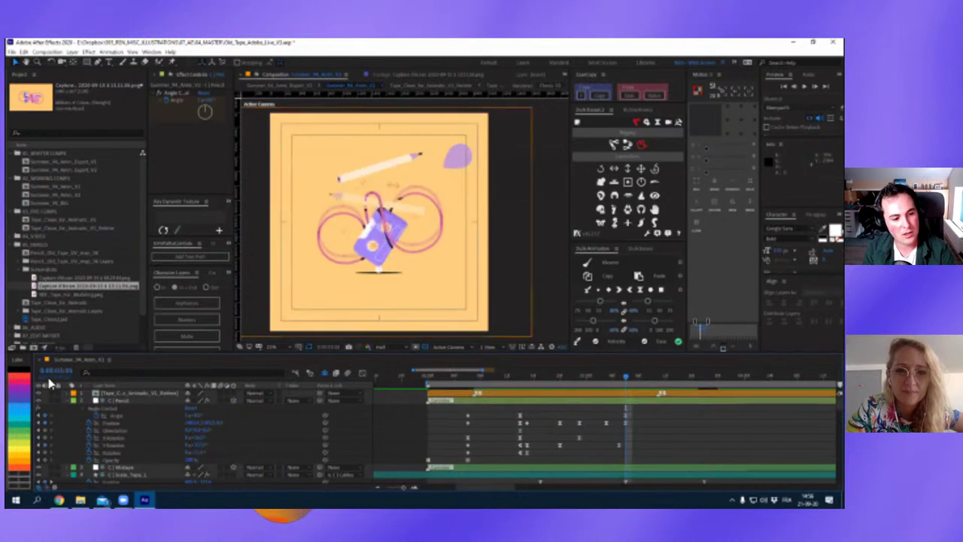
left_click(112, 396)
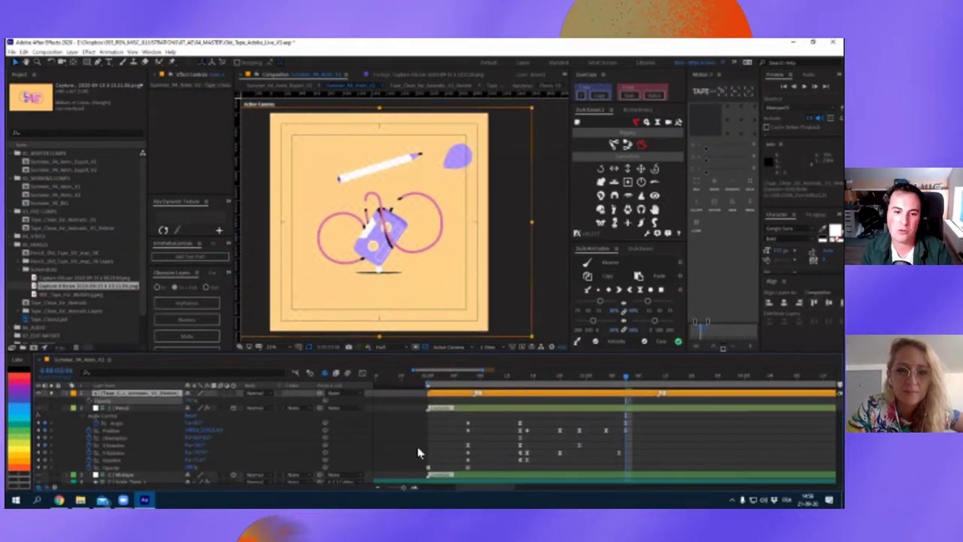
key("space")
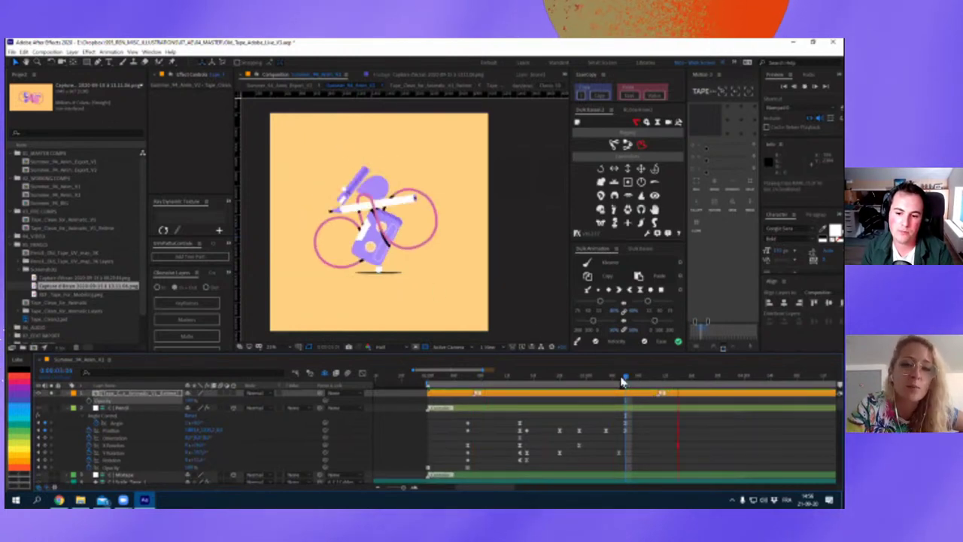
key("space")
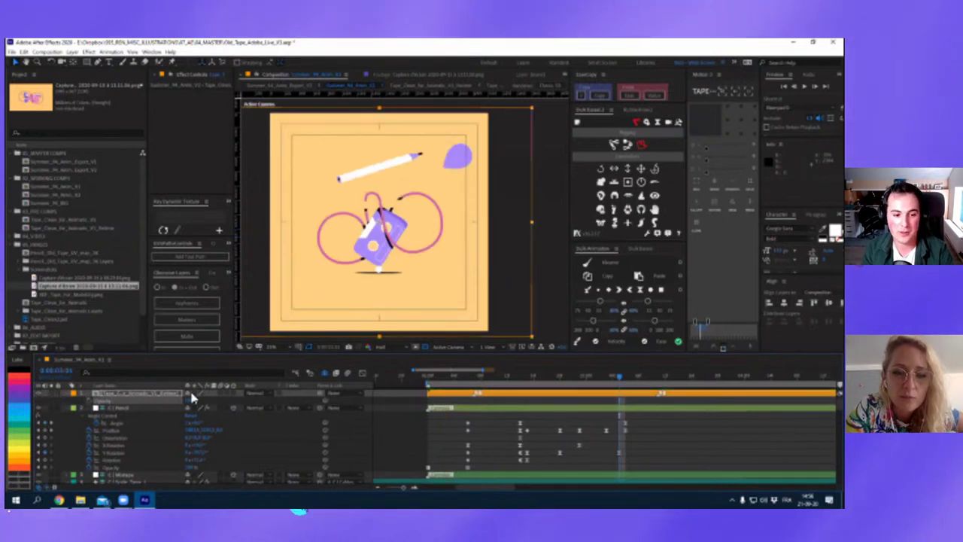
left_click(634, 417)
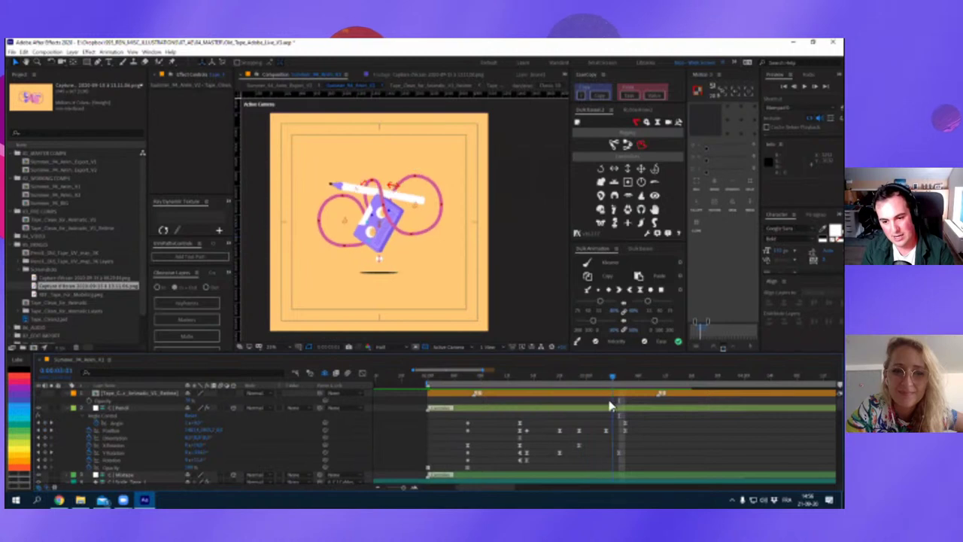
left_click(606, 430)
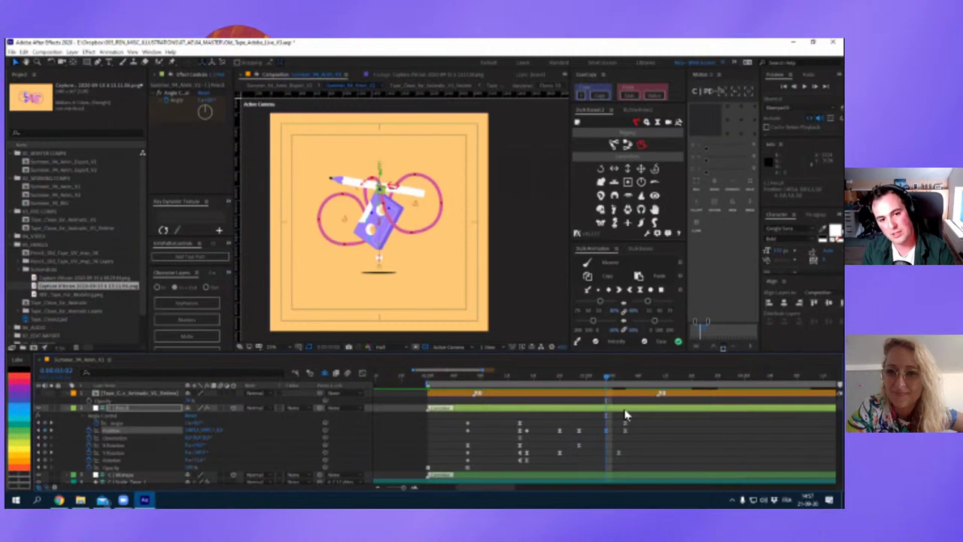
Toggle the safe-area guides, zoom out, and drag the Y Rotation keyframe later to the playhead.
key("apostrophe")
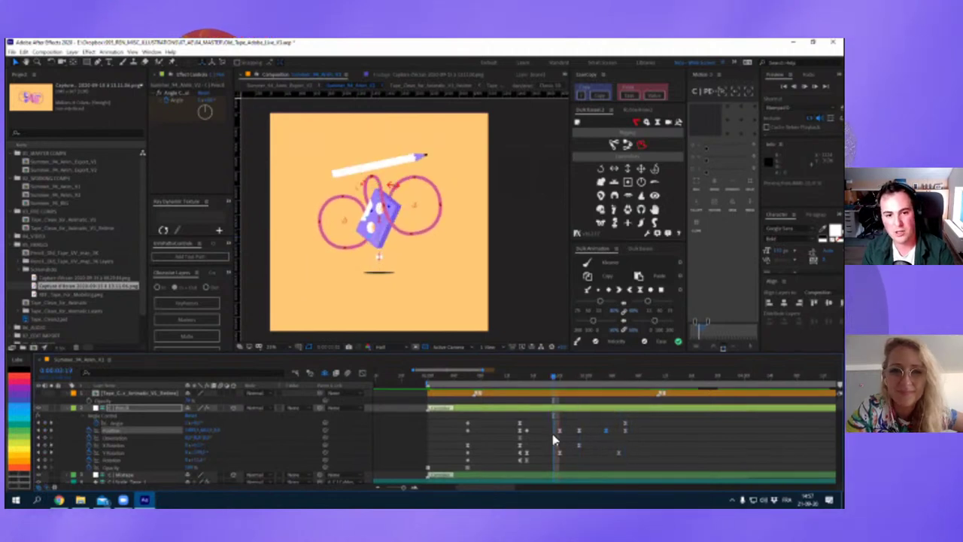
key("apostrophe")
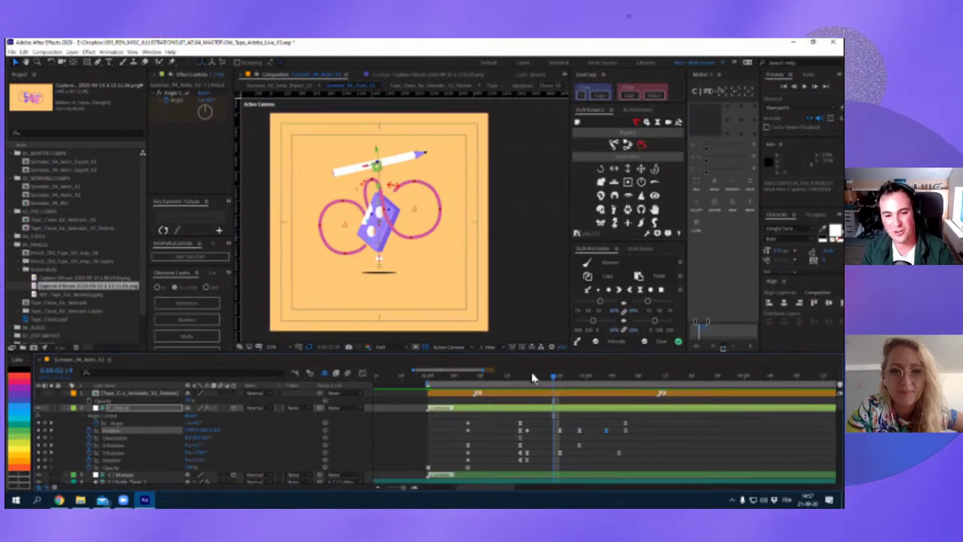
key("comma")
key("apostrophe")
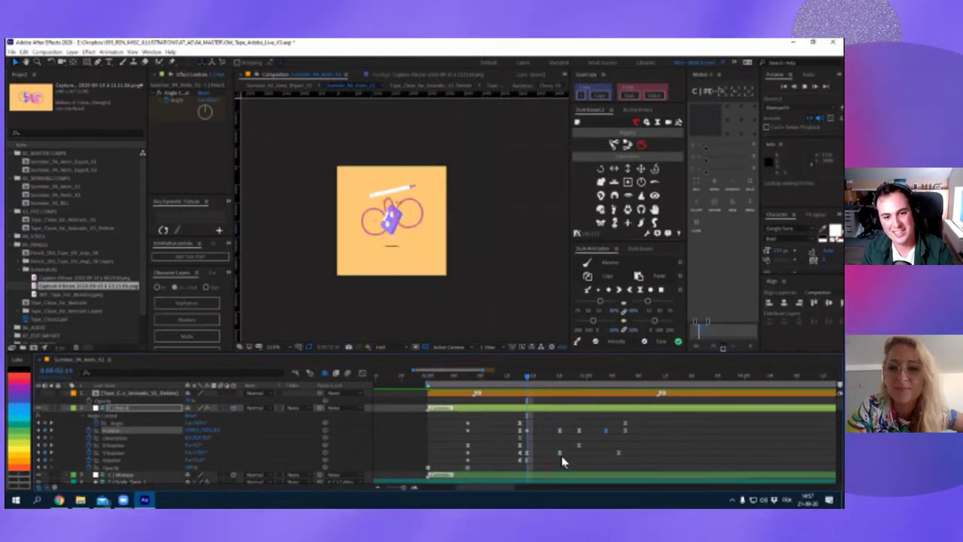
key("apostrophe")
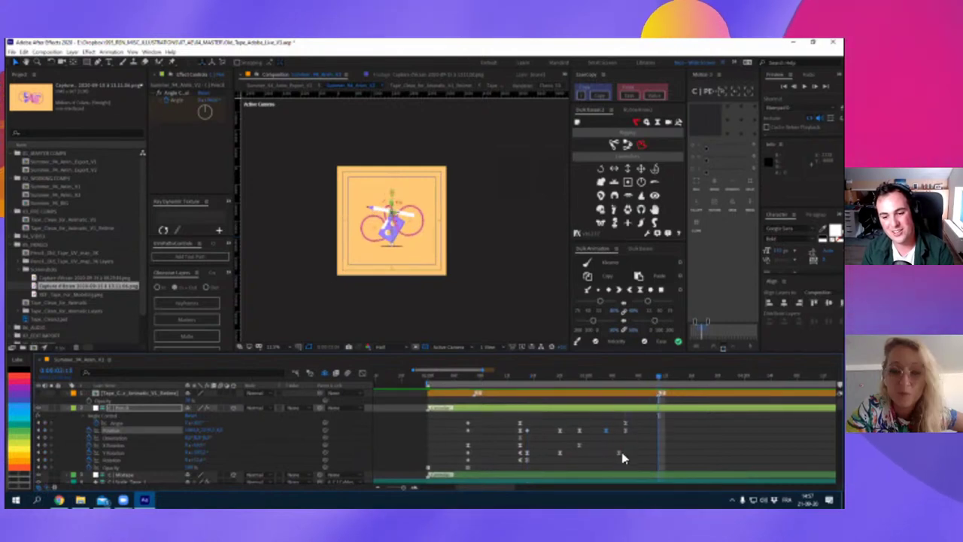
left_click_drag(620, 457, 659, 455)
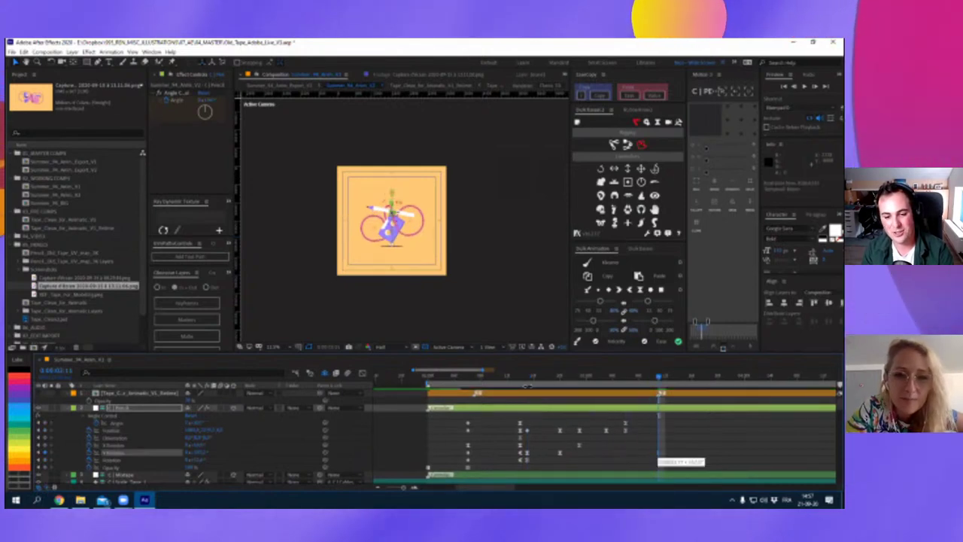
left_click(528, 383)
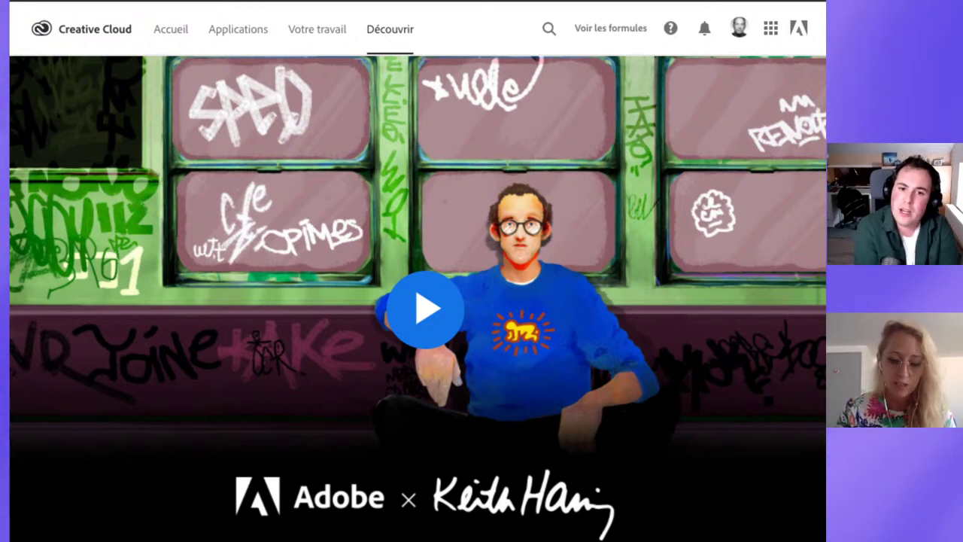
Scroll the Keith Haring brushes page past Outils, Ressources and Craie down to Marqueurs.
scroll(418, 298, "down", 3)
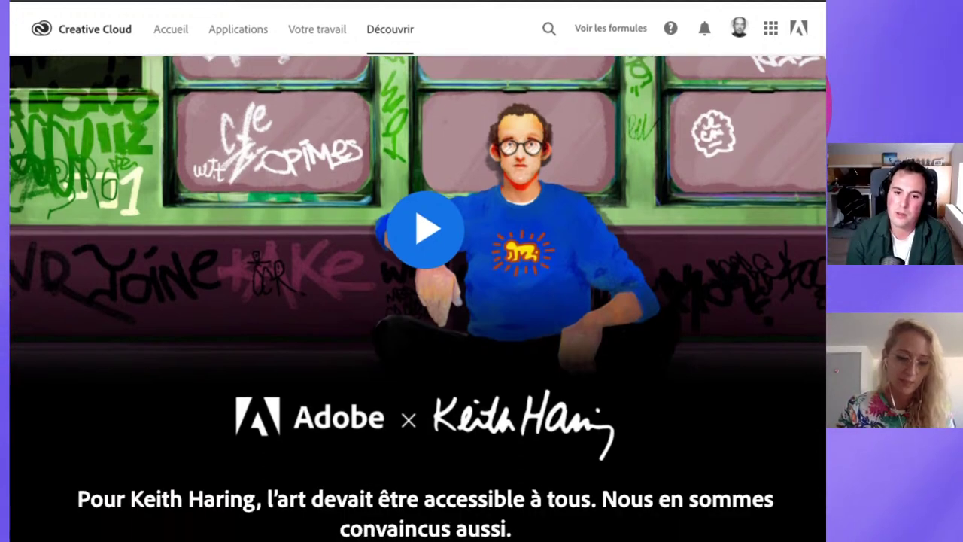
scroll(418, 298, "down", 1)
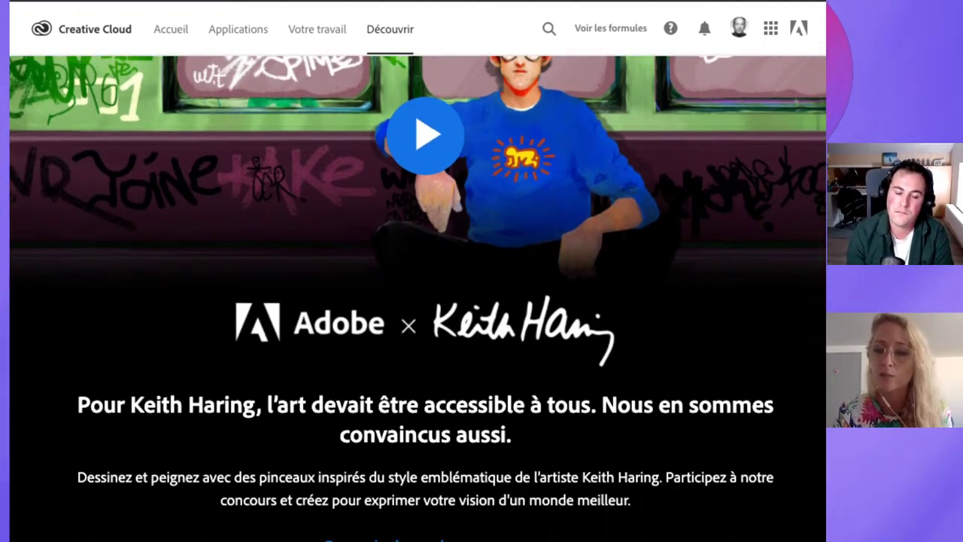
scroll(418, 298, "down", 1)
scroll(417, 298, "down", 1)
scroll(418, 298, "down", 1)
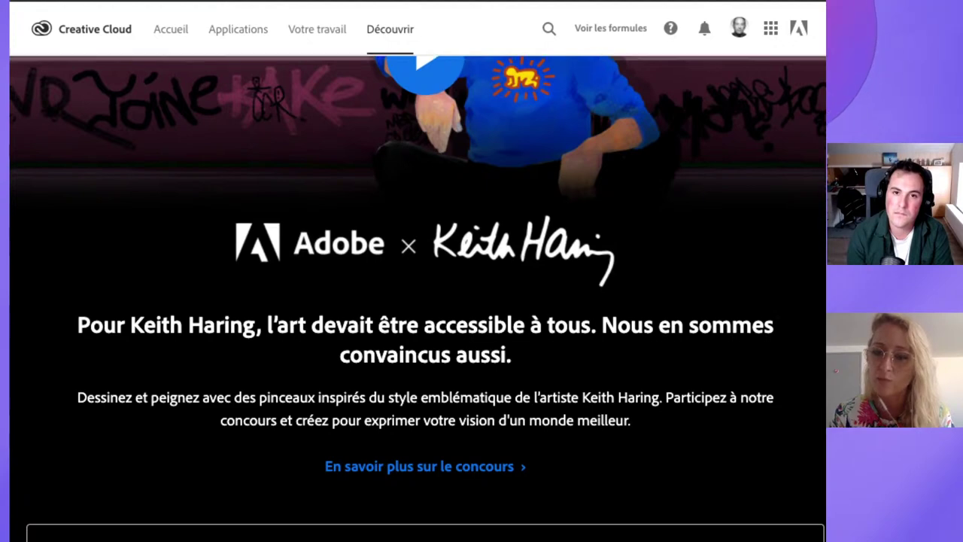
scroll(417, 298, "down", 1)
scroll(417, 298, "down", 1)
scroll(417, 298, "down", 1)
scroll(417, 298, "down", 2)
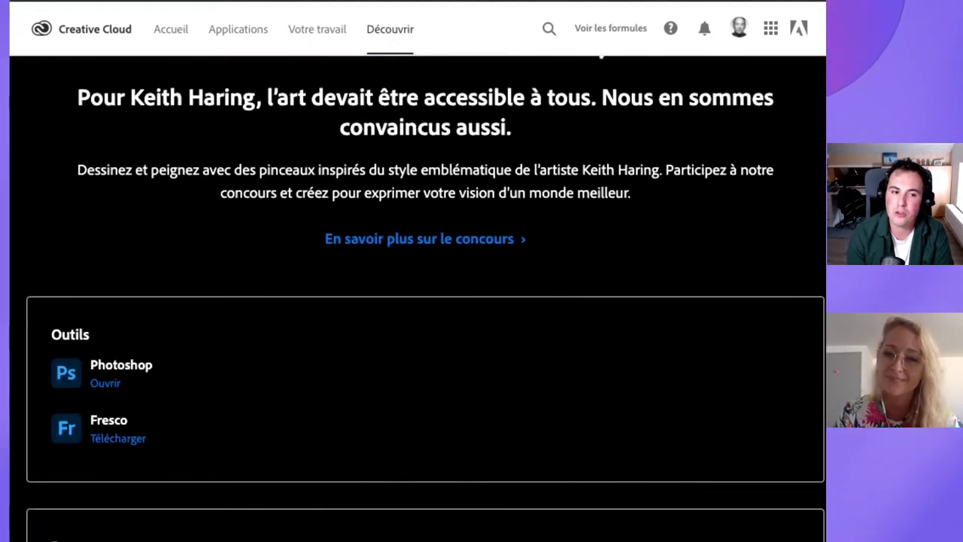
scroll(417, 298, "down", 2)
scroll(418, 298, "down", 1)
scroll(417, 298, "down", 1)
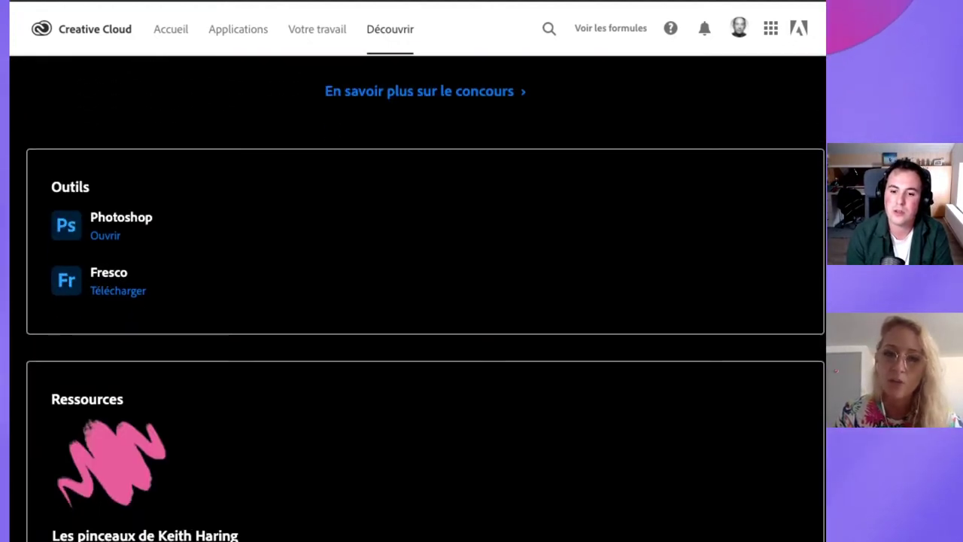
scroll(418, 298, "down", 1)
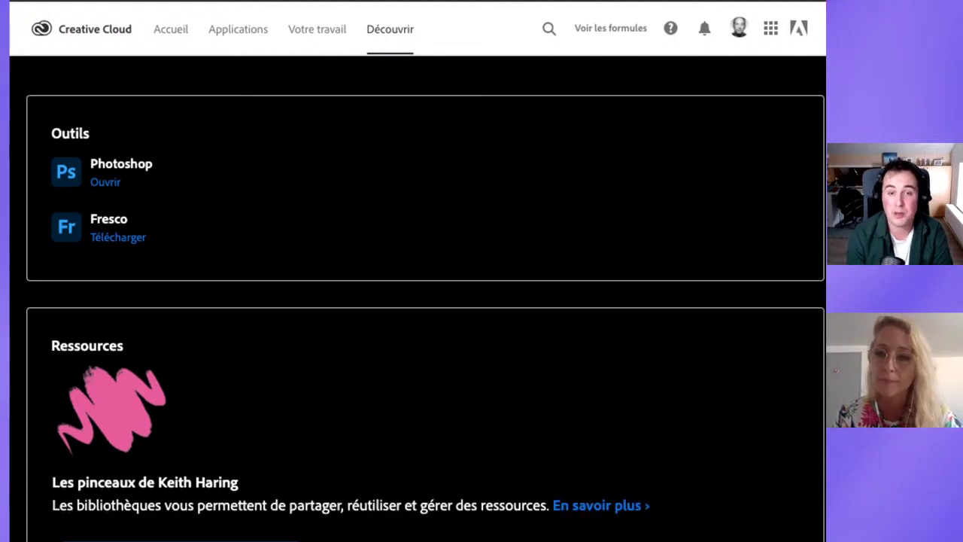
scroll(417, 298, "down", 1)
scroll(417, 298, "down", 4)
scroll(418, 297, "down", 2)
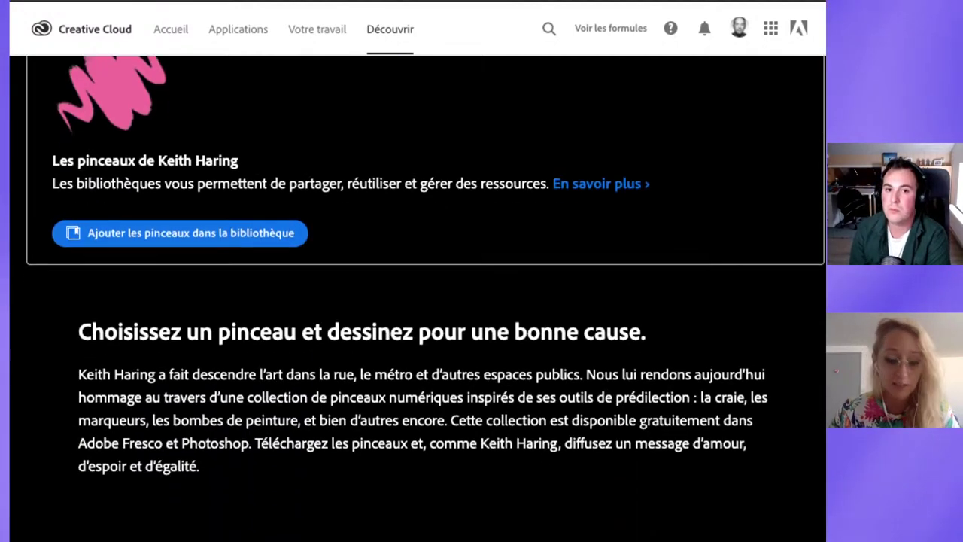
scroll(417, 298, "down", 1)
scroll(417, 298, "down", 3)
scroll(417, 297, "down", 1)
scroll(417, 298, "down", 1)
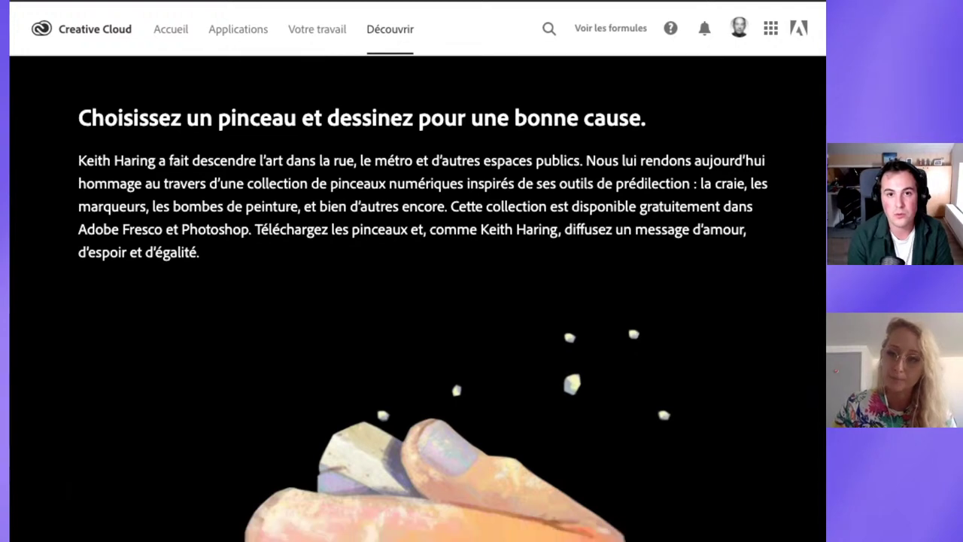
scroll(418, 298, "down", 1)
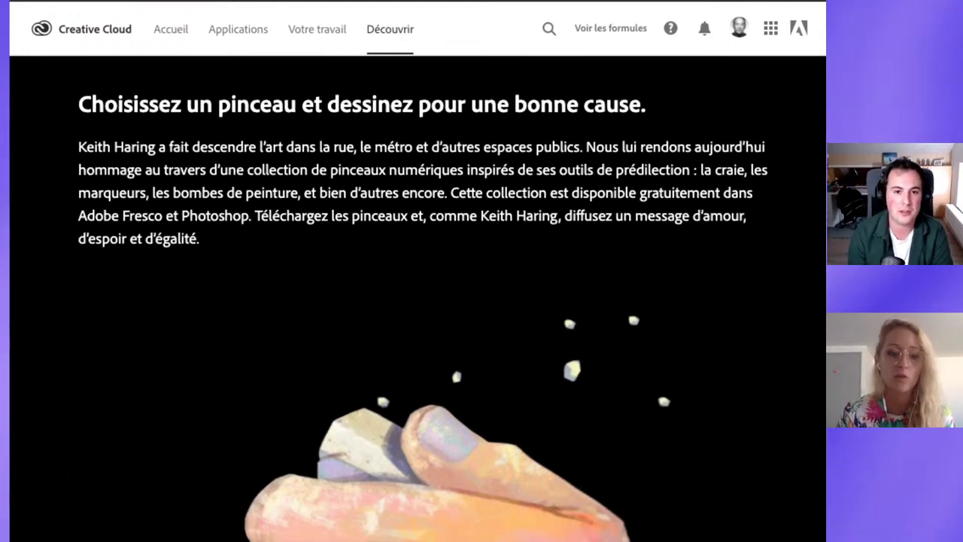
scroll(418, 297, "down", 2)
scroll(417, 298, "down", 5)
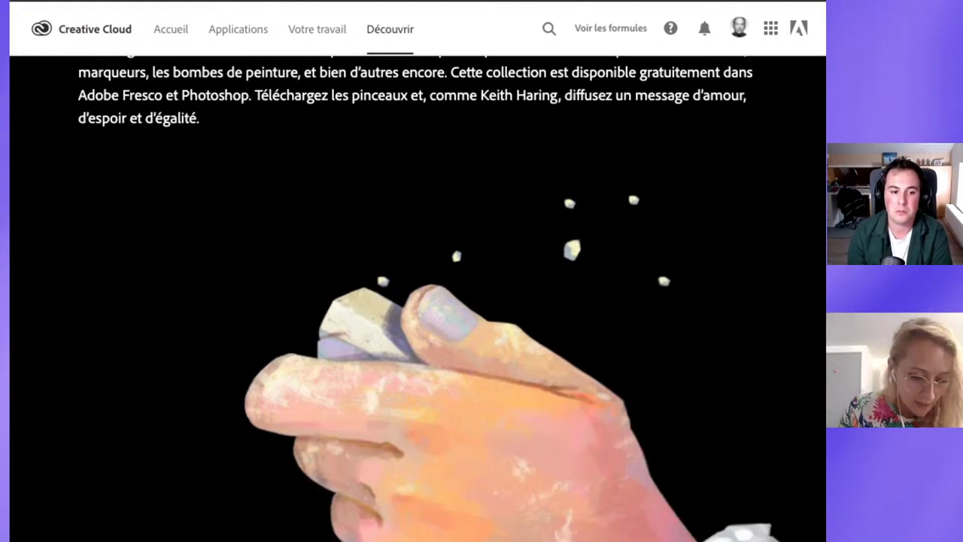
scroll(418, 297, "down", 4)
scroll(417, 297, "down", 3)
scroll(417, 298, "down", 1)
scroll(418, 298, "down", 1)
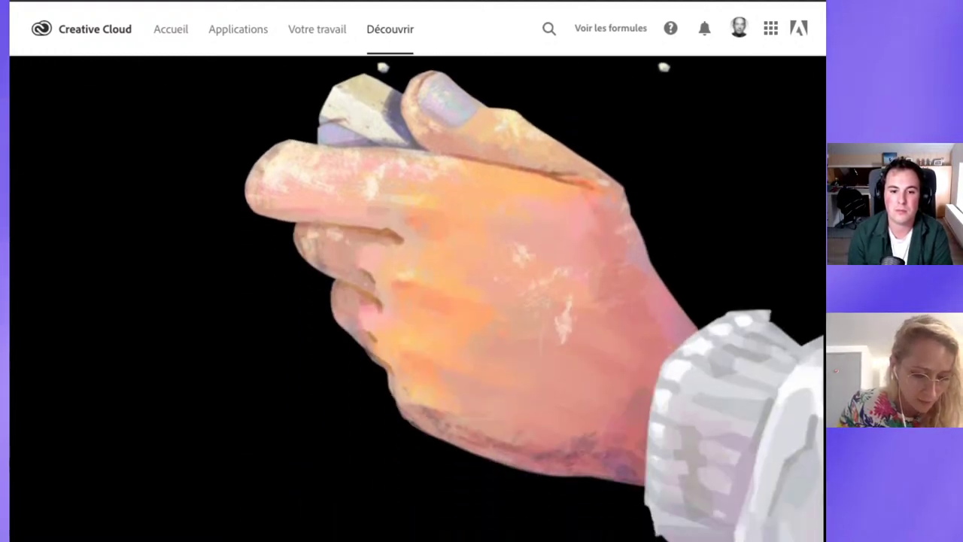
scroll(418, 297, "down", 1)
scroll(418, 297, "down", 1)
scroll(418, 298, "down", 1)
scroll(418, 298, "down", 1)
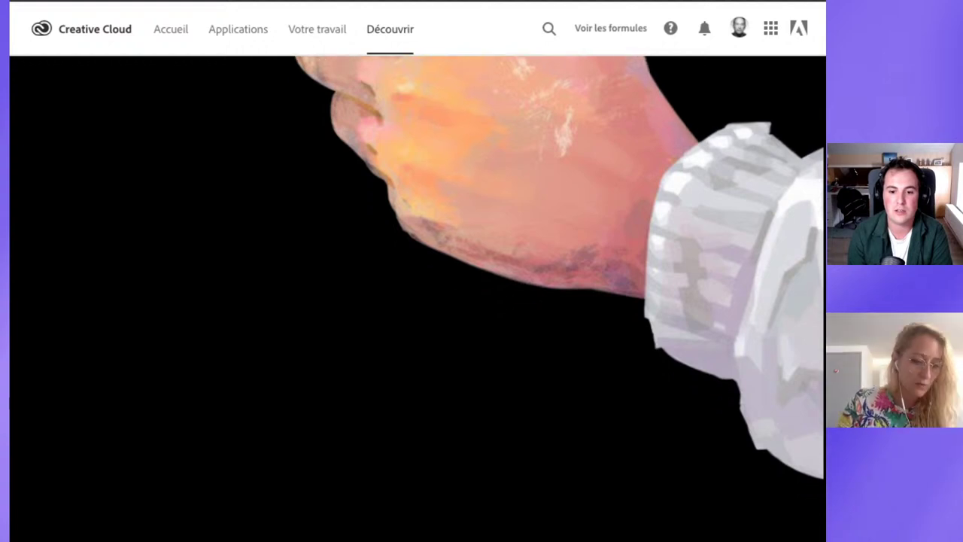
scroll(417, 298, "down", 1)
scroll(417, 298, "down", 2)
scroll(418, 298, "down", 1)
scroll(418, 298, "down", 1)
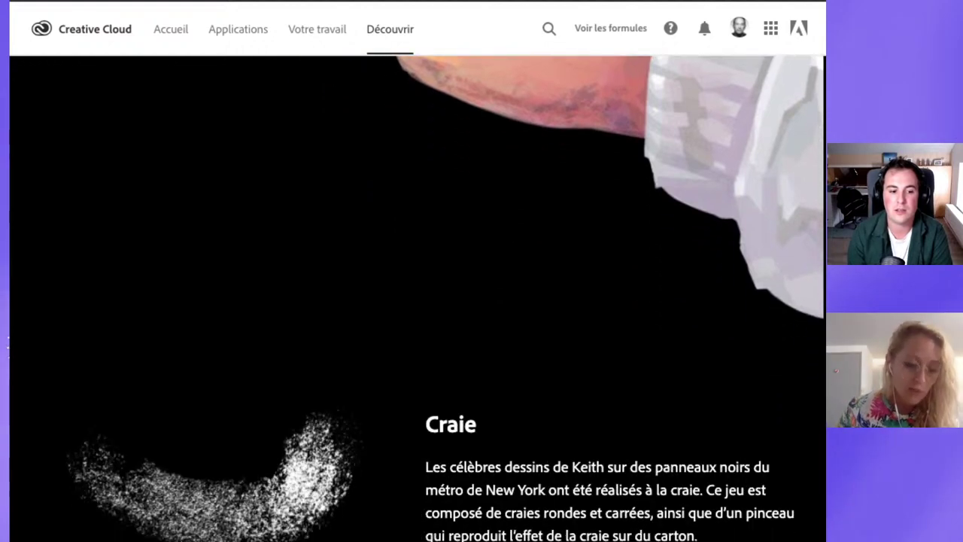
scroll(418, 297, "down", 1)
scroll(417, 297, "down", 1)
scroll(417, 298, "down", 1)
scroll(418, 298, "down", 2)
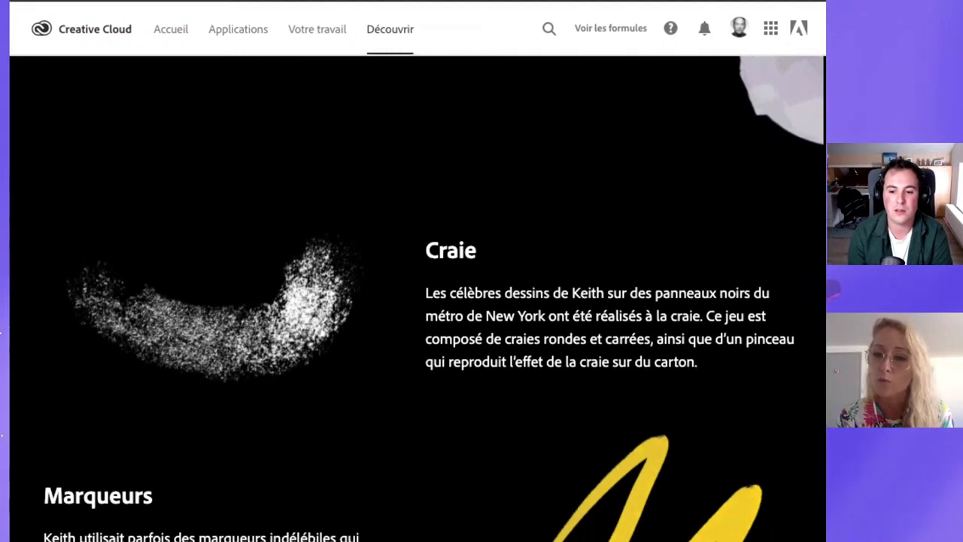
scroll(417, 298, "down", 3)
scroll(418, 298, "down", 3)
scroll(418, 298, "down", 1)
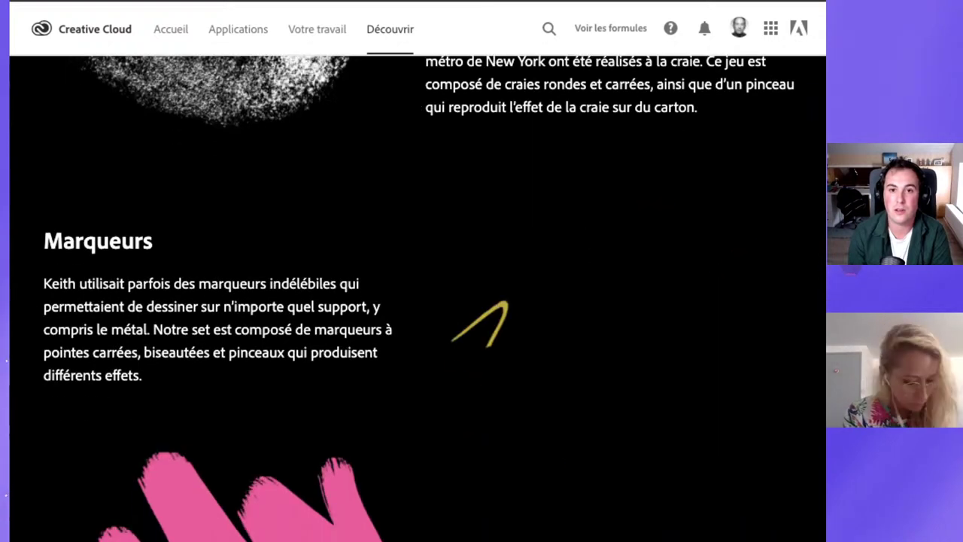
scroll(418, 298, "up", 1)
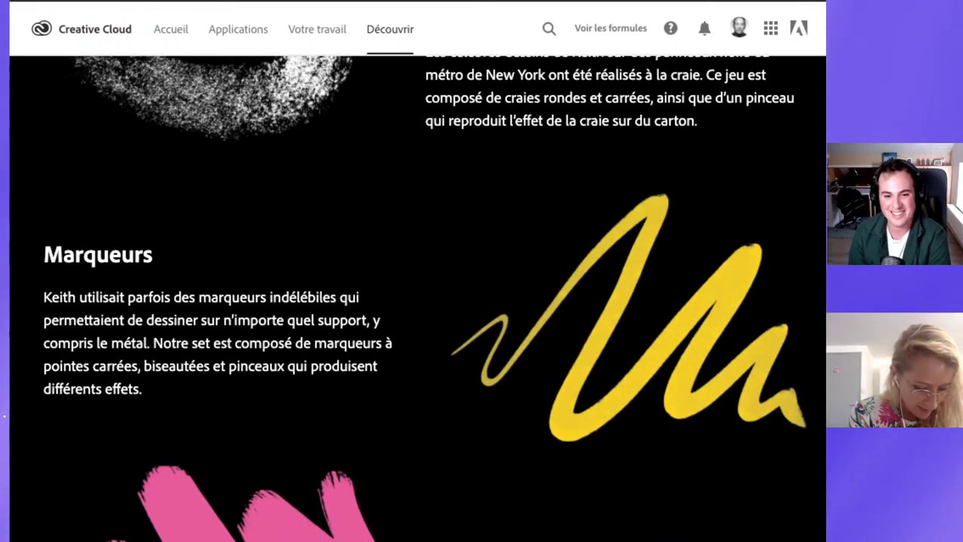